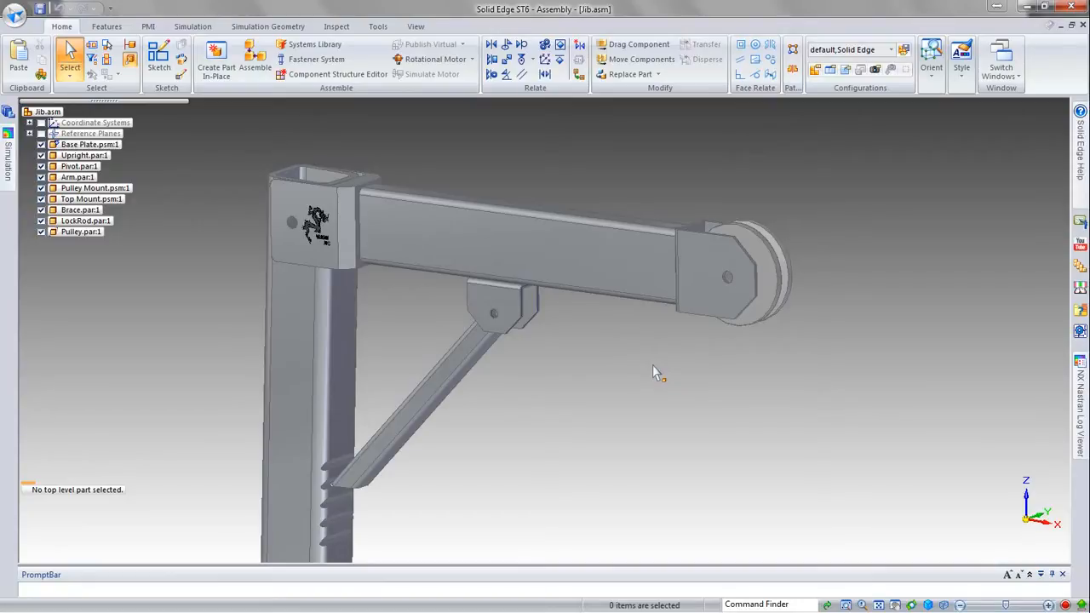
- Switch to the PowerPoint presentation and review the simulation workflow diagram
key(alt+Tab)
key(Tab)
key(Tab)
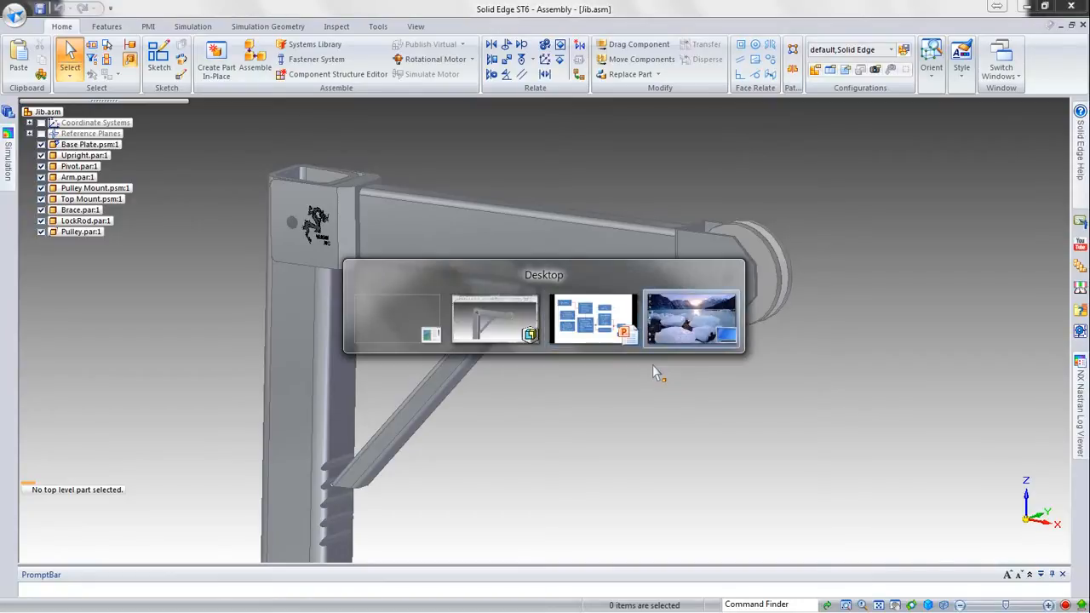
key(Tab)
key(Tab)
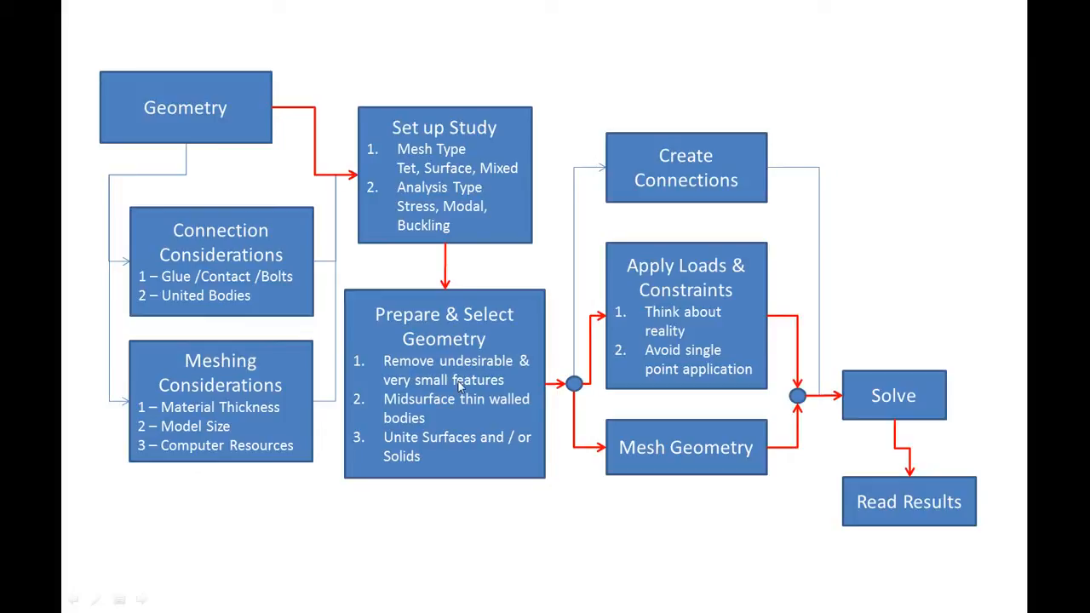
- Switch back to the Solid Edge jib assembly and examine the small dragon logo and text details on the pivot part
key(alt+Tab)
key(alt+Tab)
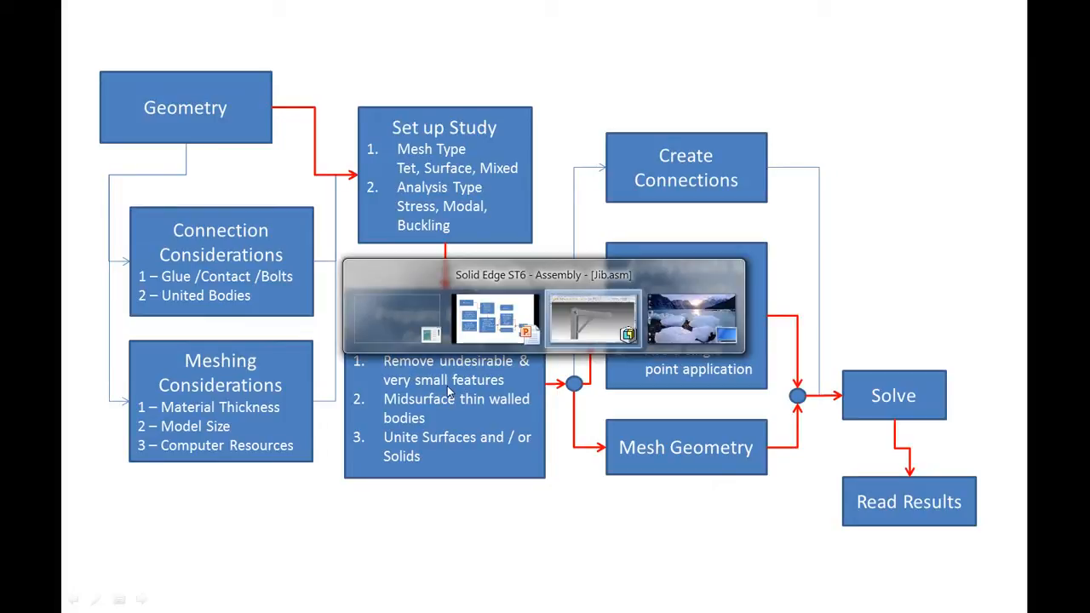
scroll(295, 221, up, 6)
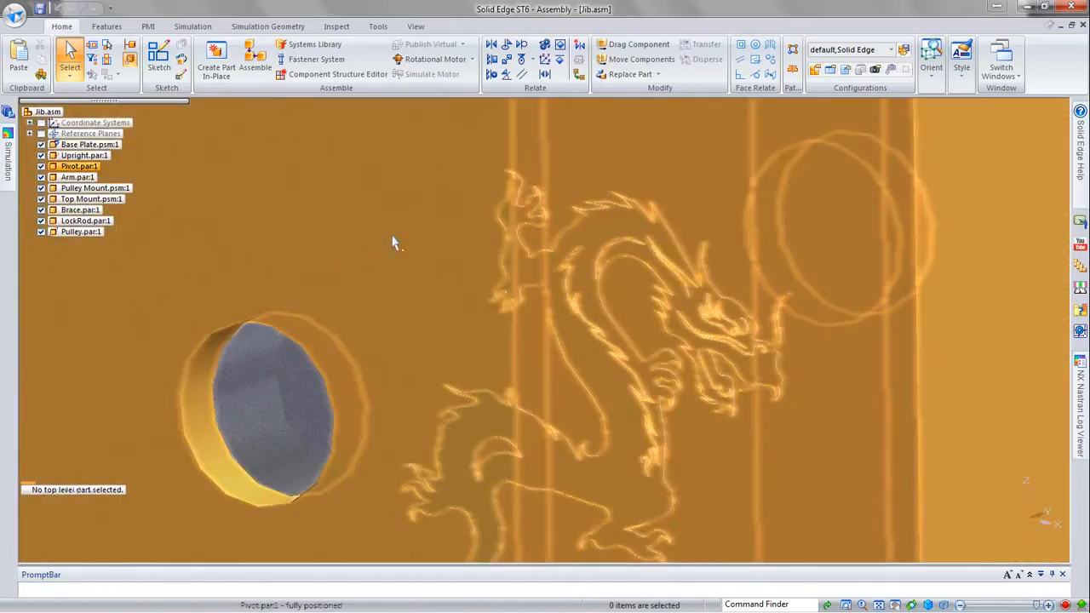
scroll(652, 165, down, 1)
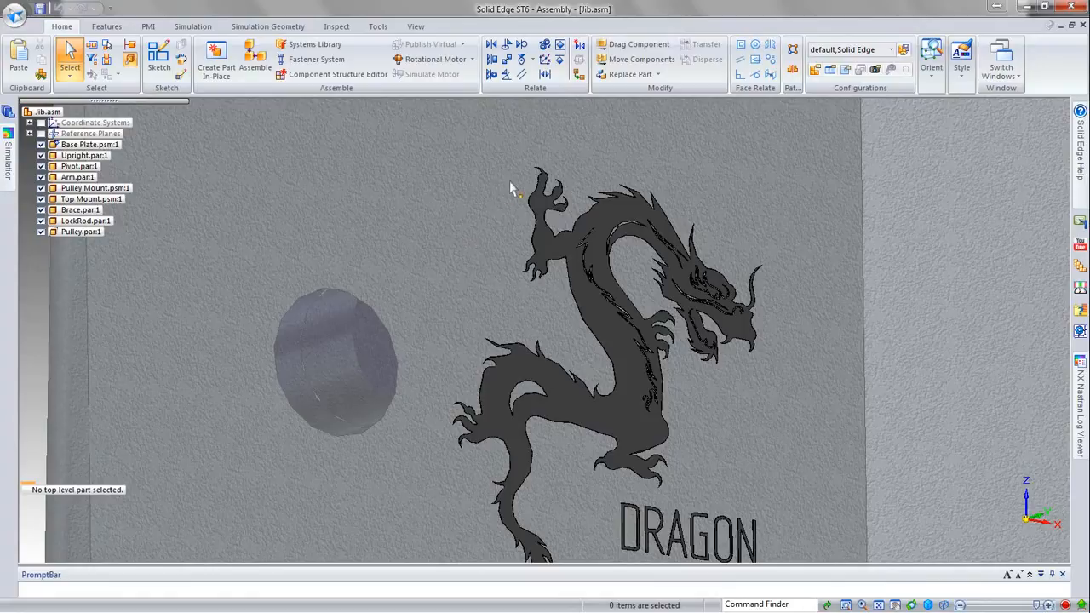
scroll(519, 178, up, 10)
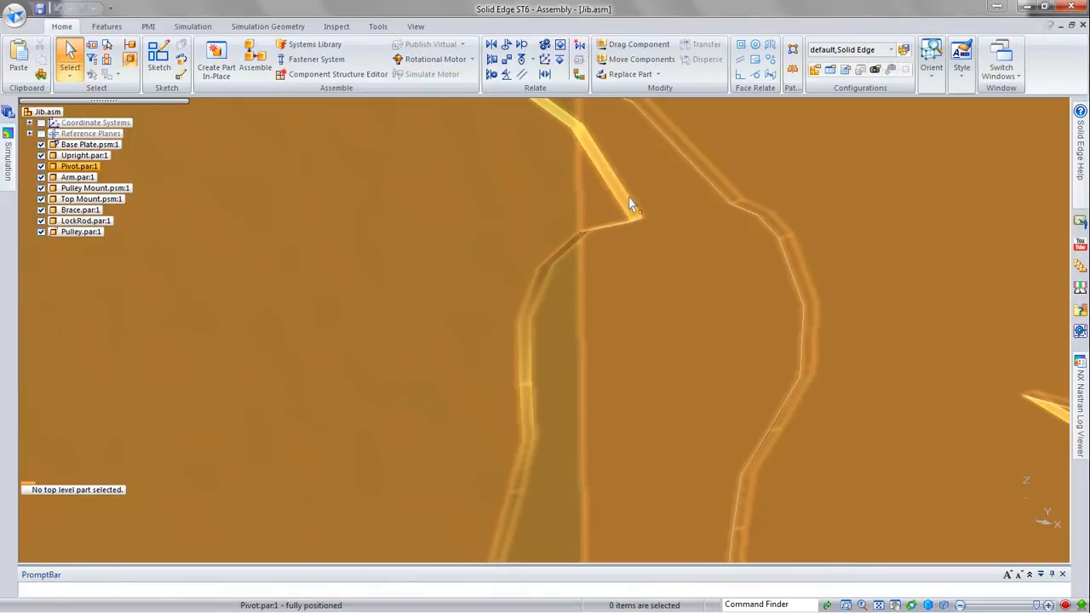
scroll(630, 205, down, 10)
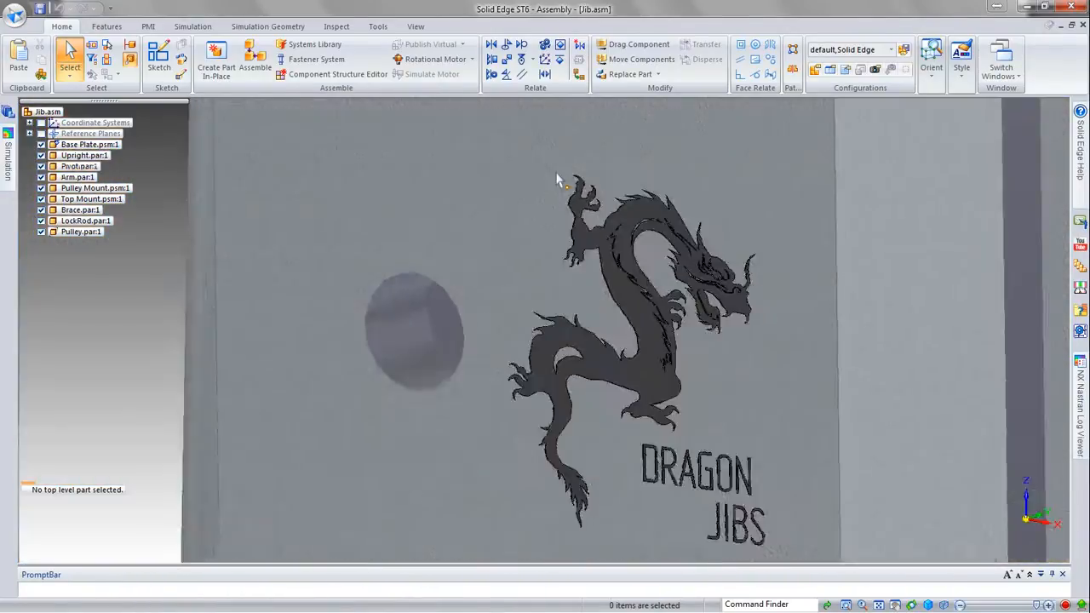
scroll(558, 179, down, 5)
middle_drag(243, 445, 273, 477)
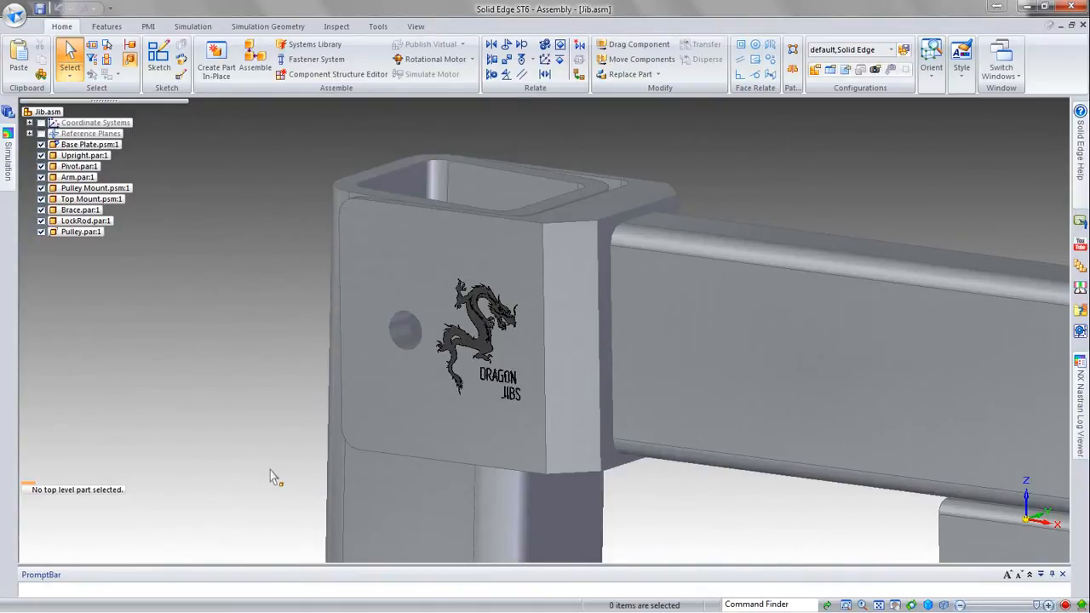
- Review the PowerPoint workflow diagram again and return to the Solid Edge jib assembly
key(alt+Tab)
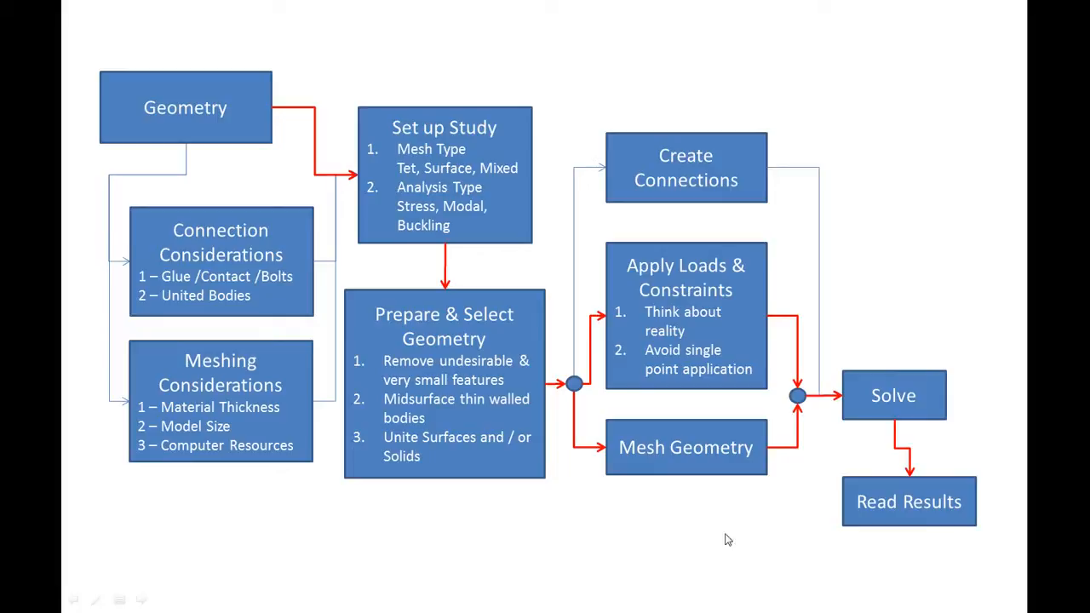
key(alt+Tab)
key(alt+Tab)
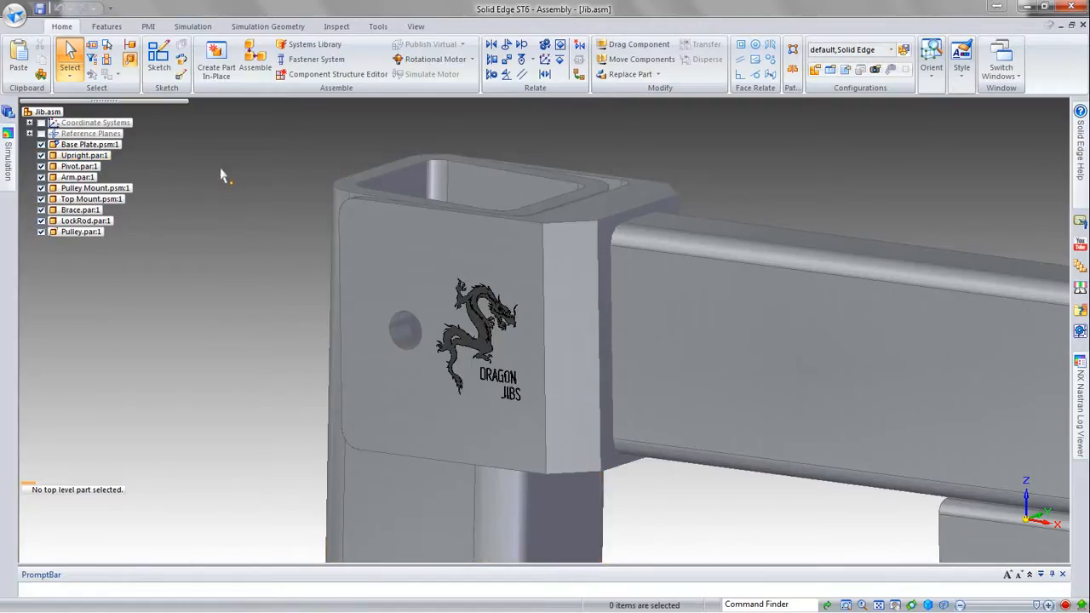
- Open the pivot part in place to inspect its features and simplified version, and return to the assembly
scroll(264, 139, down, 5)
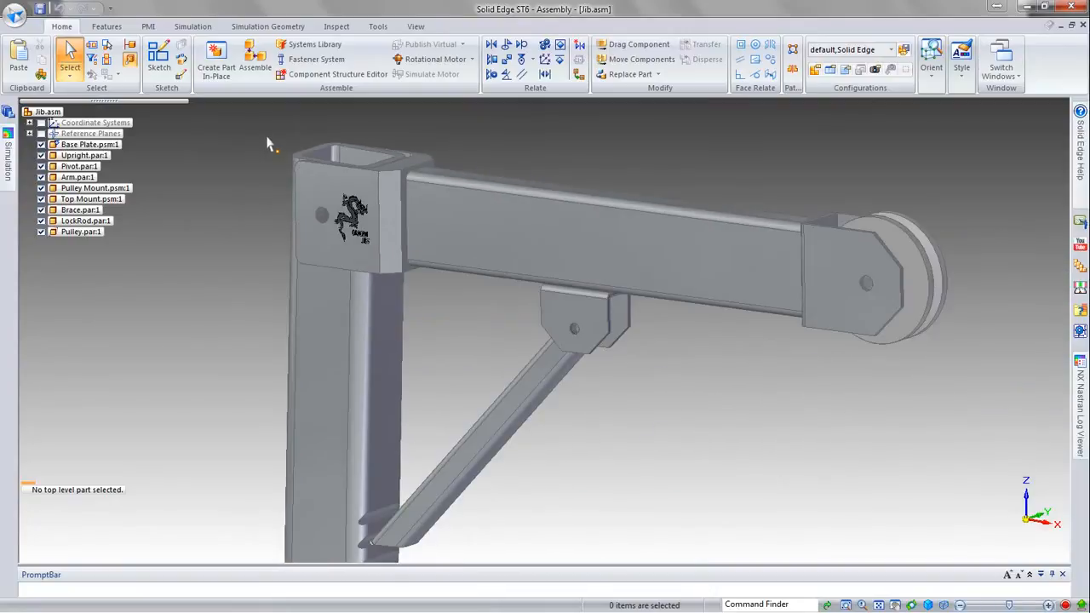
scroll(348, 211, up, 3)
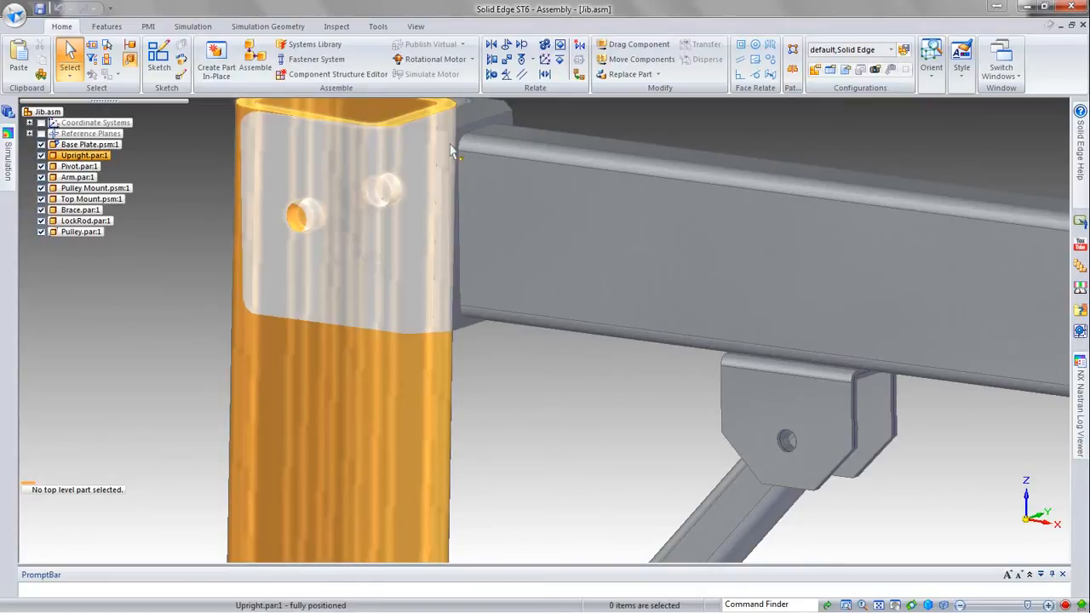
click(444, 145)
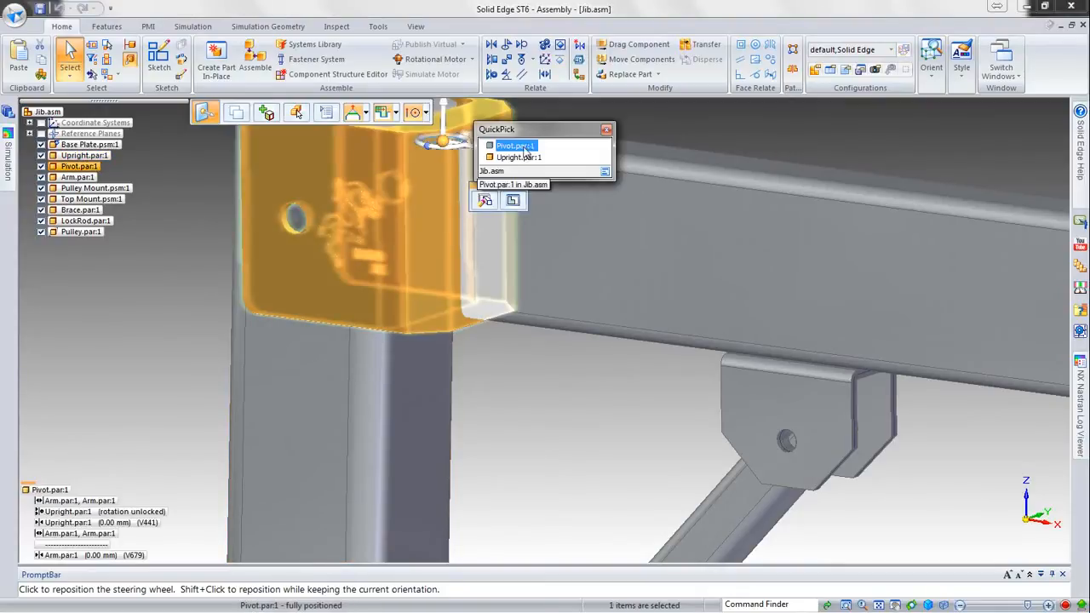
double_click(525, 149)
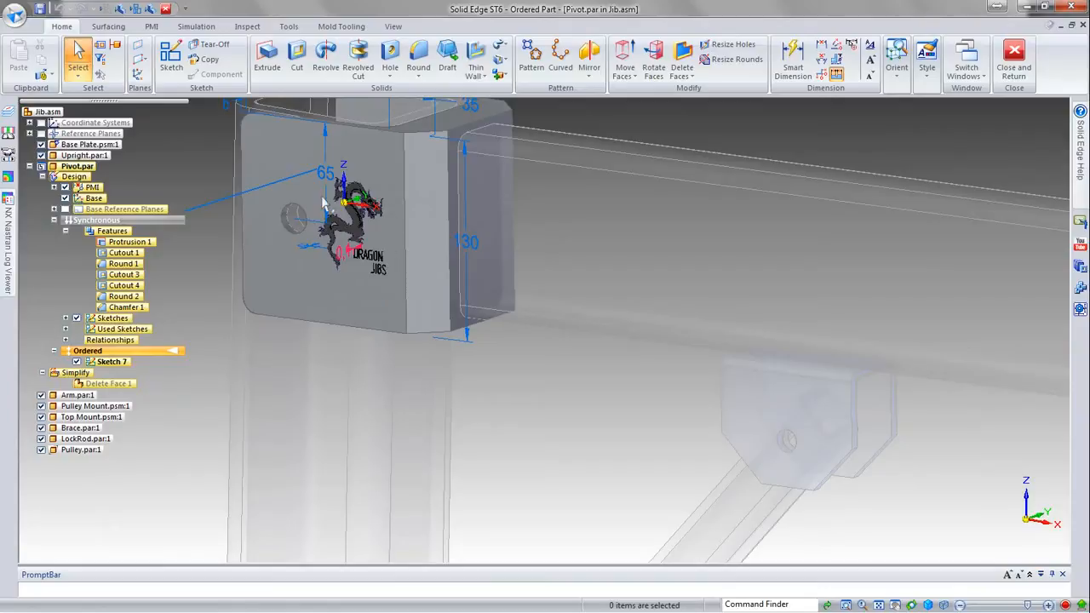
click(1013, 61)
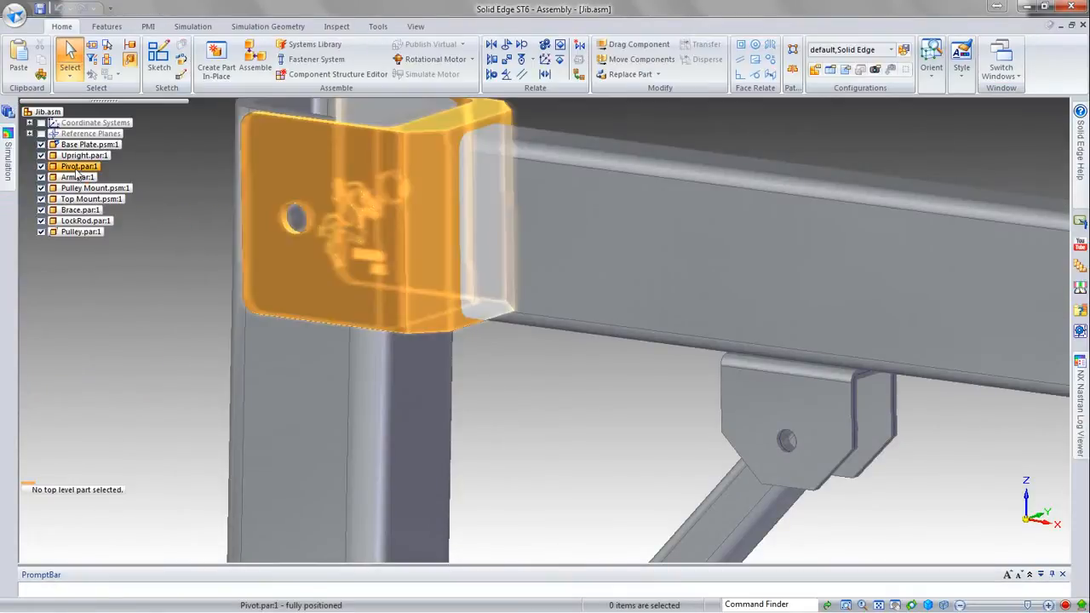
- Switch the pivot component to its simplified part representation in the assembly
right_click(77, 169)
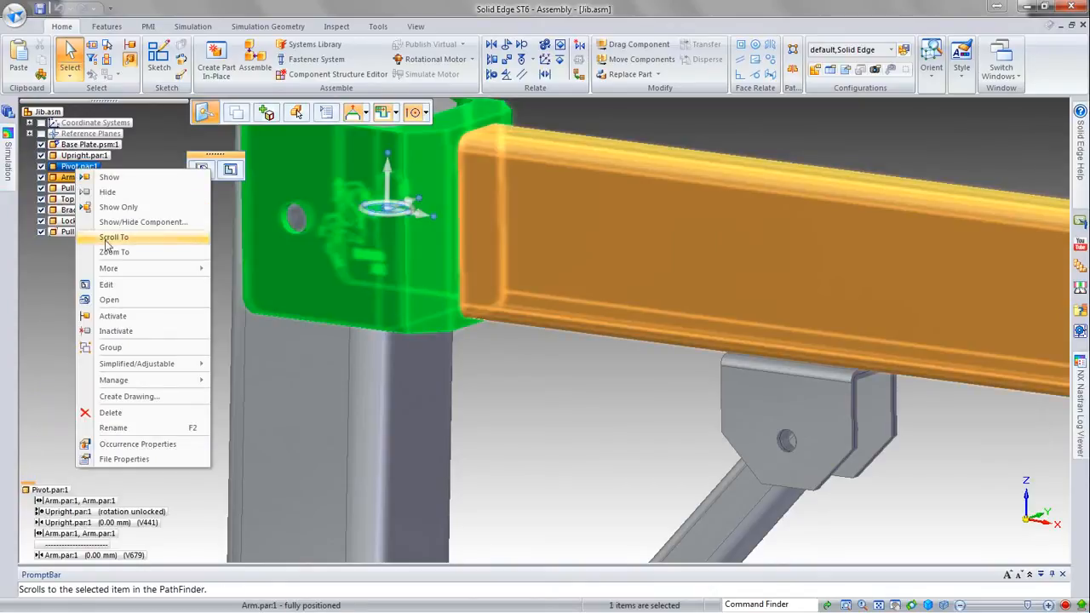
mouse_move(134, 368)
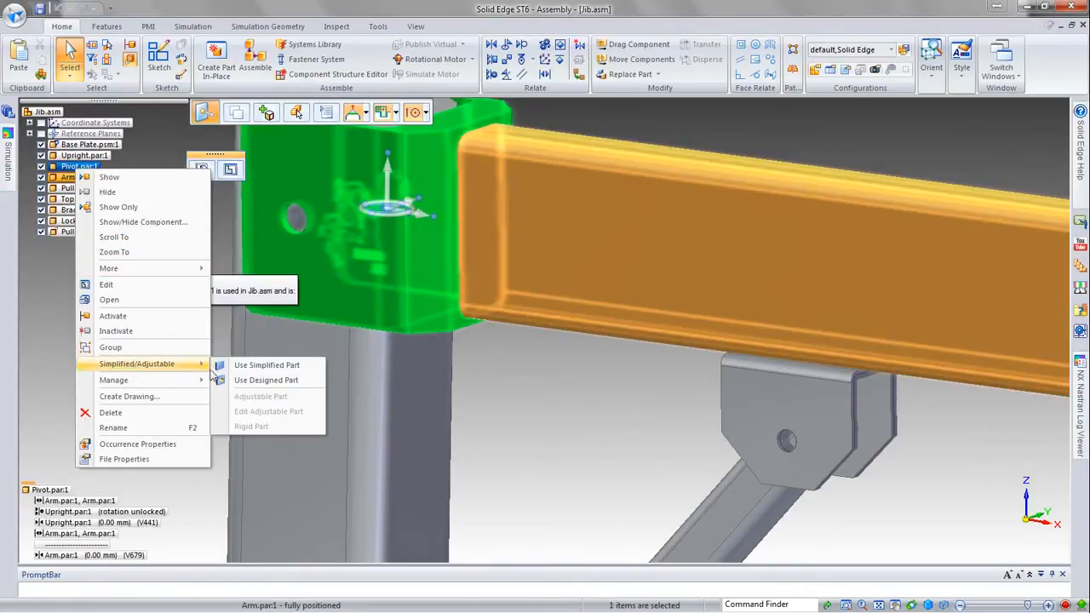
click(264, 365)
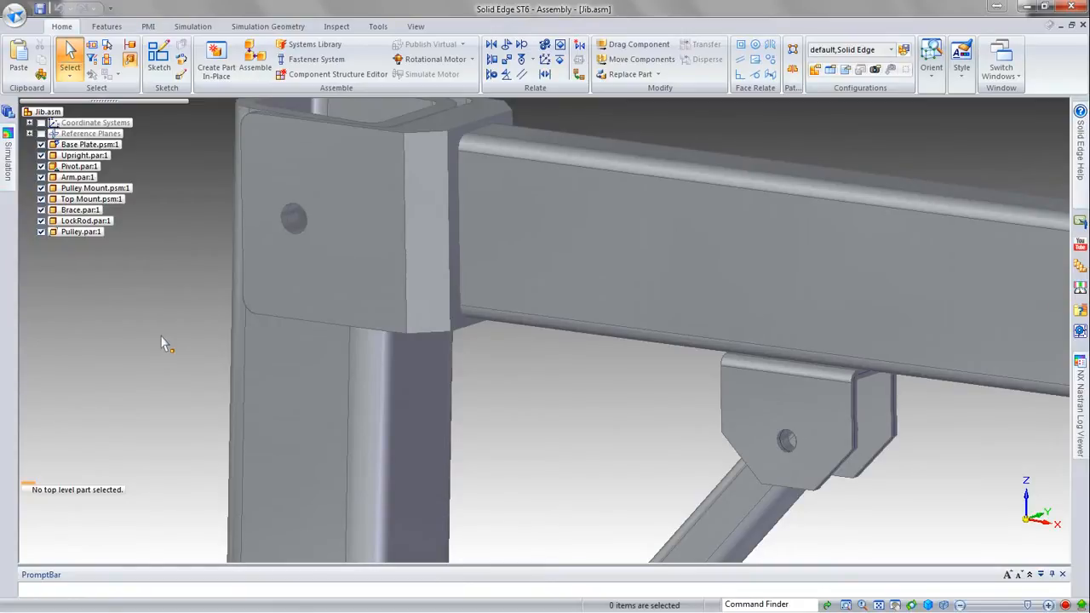
- Create a mid-surface of the Pulley Mount sheet metal part, offset from side 1 at a ratio of 0.500
scroll(194, 339, down, 3)
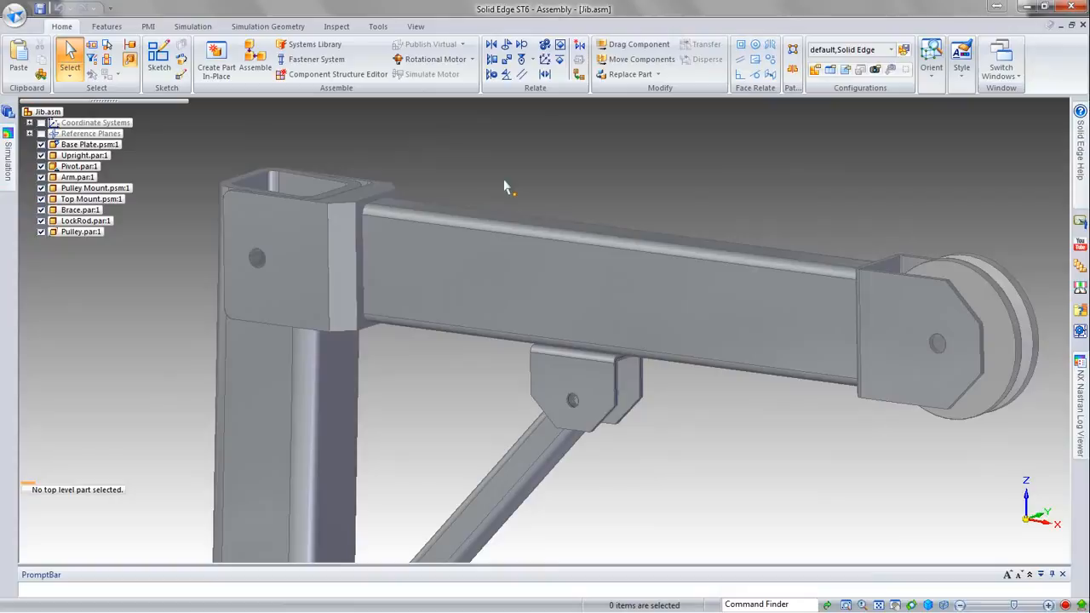
click(274, 26)
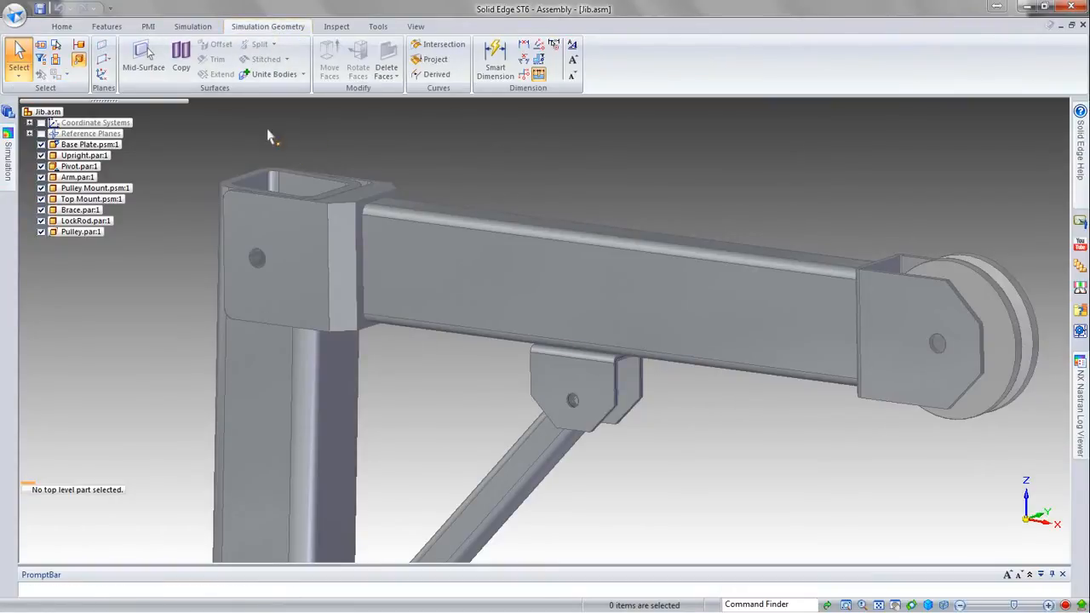
click(145, 58)
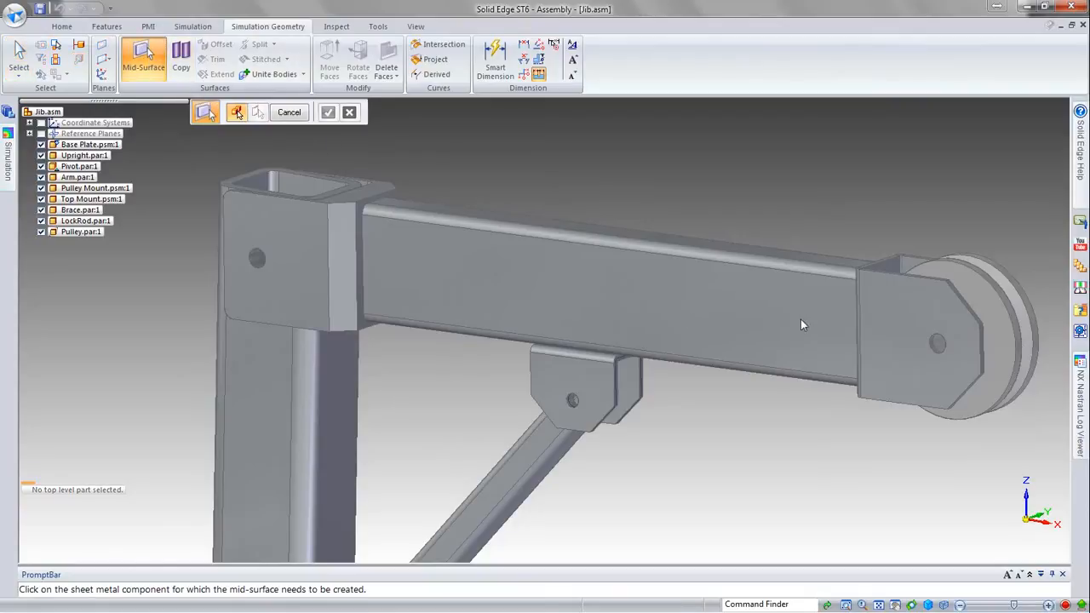
click(937, 312)
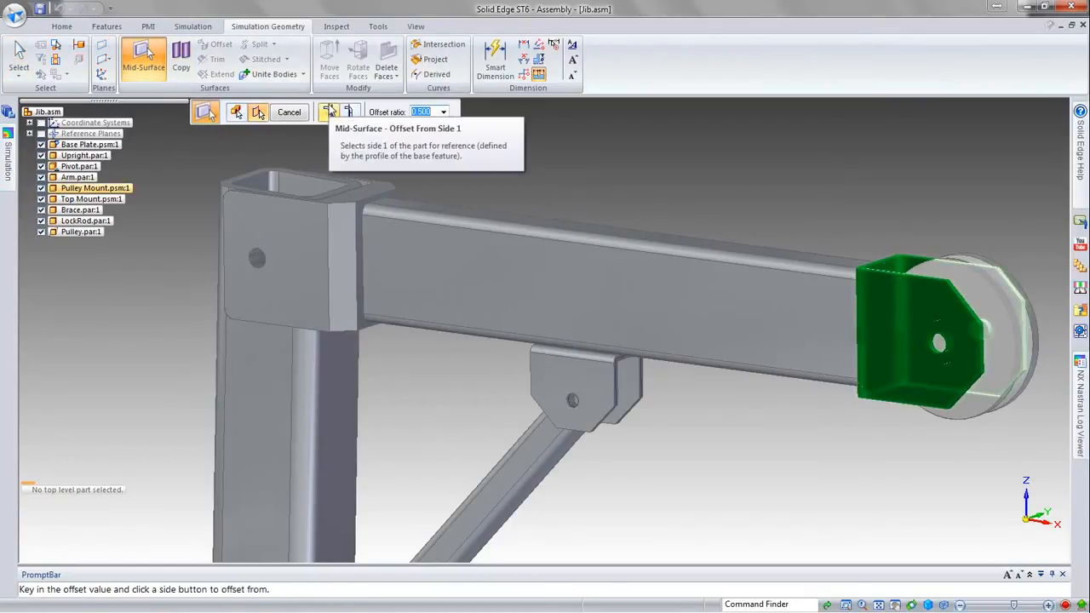
click(328, 111)
right_click(645, 160)
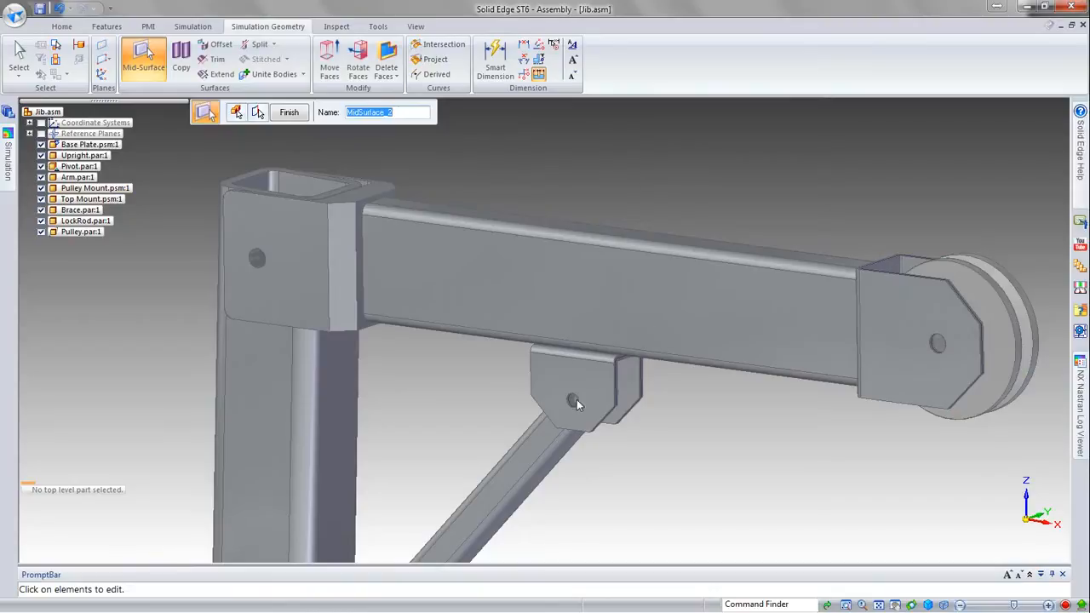
right_click(645, 218)
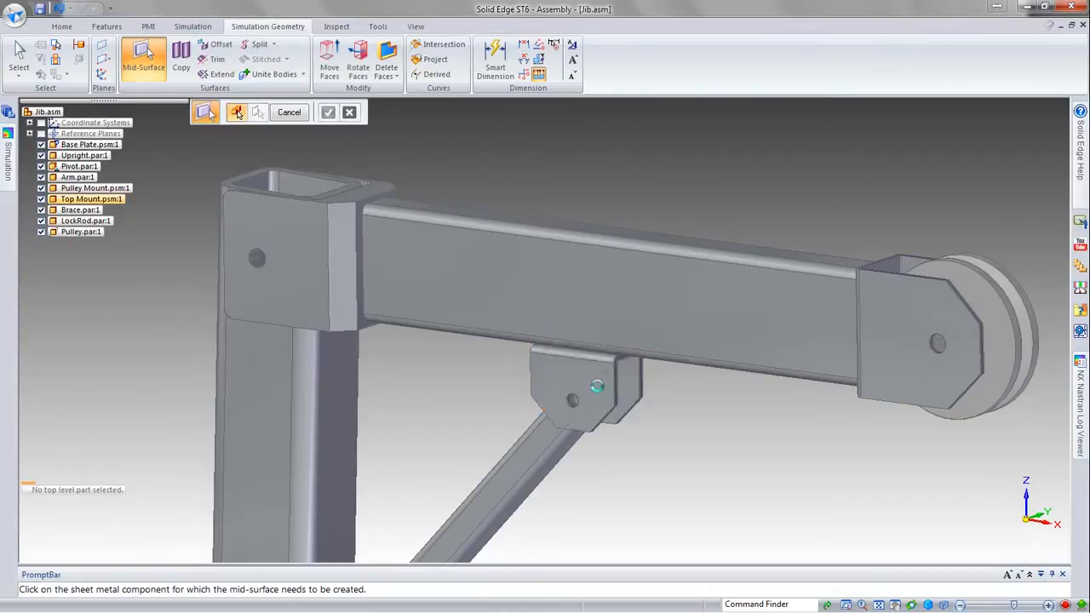
- Create a mid-surface of the Top Mount sheet metal bracket beneath the arm
click(616, 375)
right_click(715, 435)
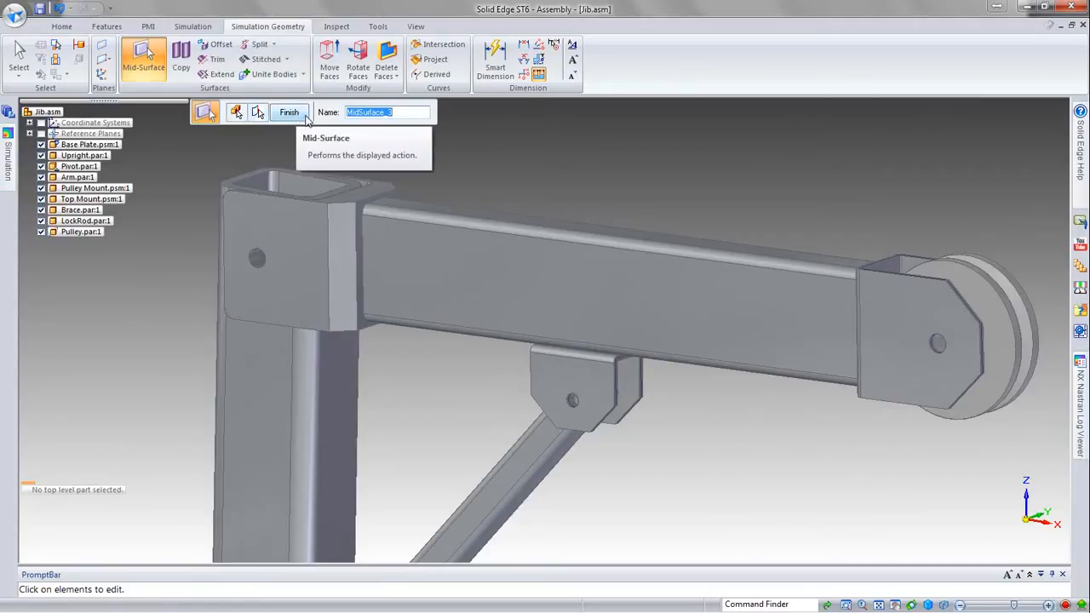
click(289, 112)
- Copy the chain of outer faces around the arm as a construction surface
click(183, 56)
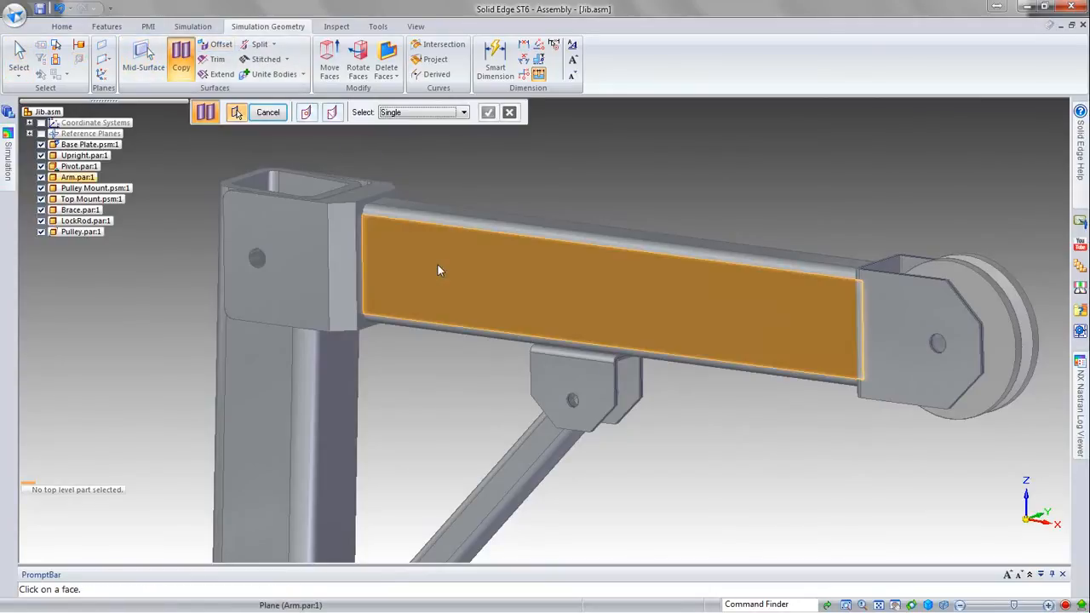
click(415, 113)
click(400, 135)
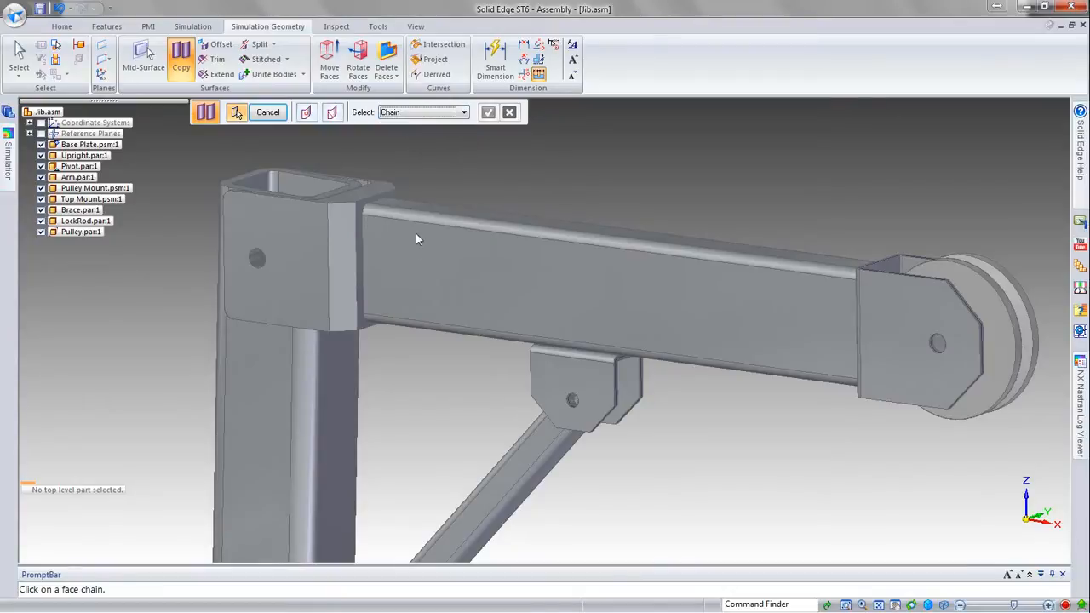
click(436, 234)
click(488, 111)
click(268, 111)
- Offset the full face chain of the copied arm surface inward by 1.5 mm
click(208, 46)
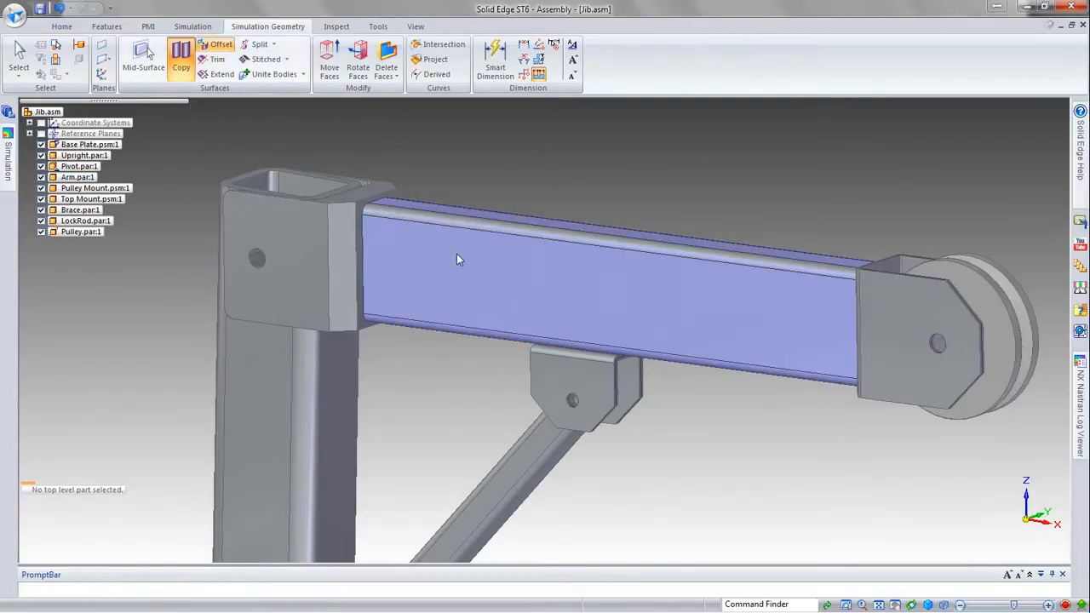
click(379, 112)
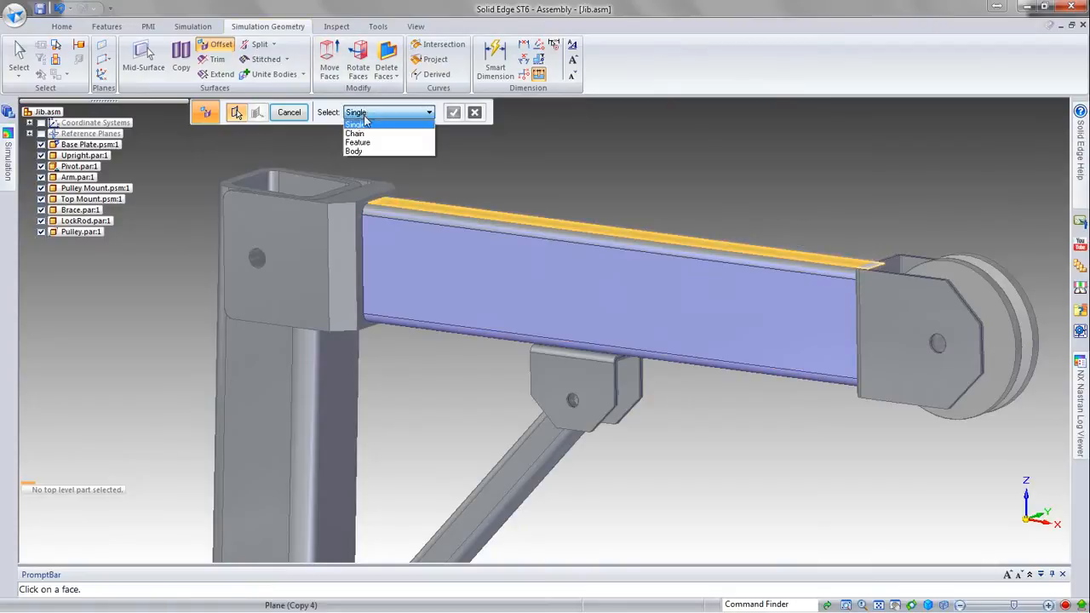
click(392, 134)
click(405, 254)
right_click(455, 196)
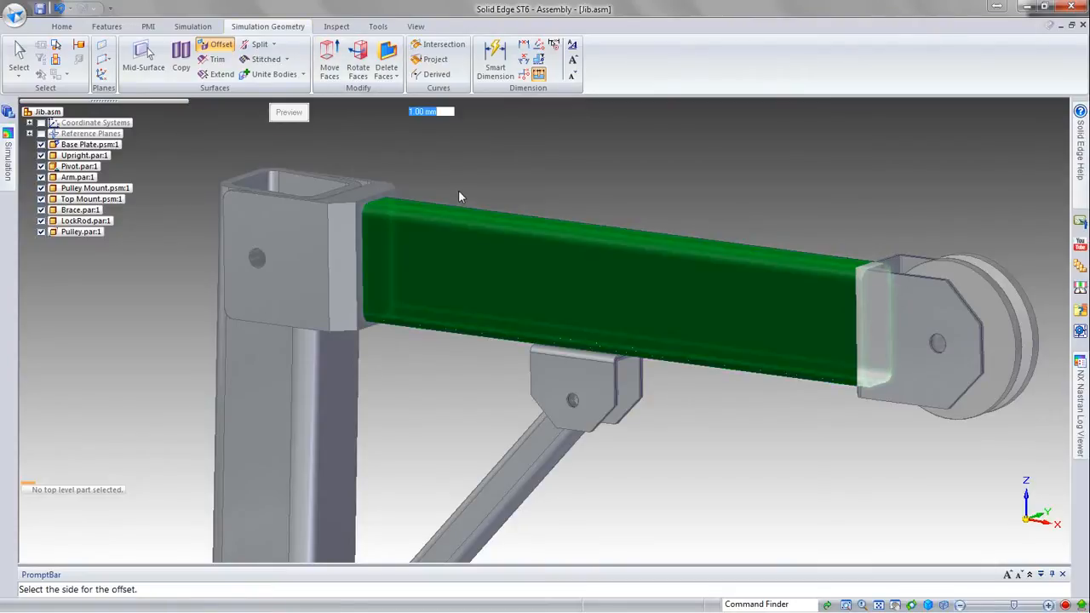
middle_drag(758, 323, 709, 321)
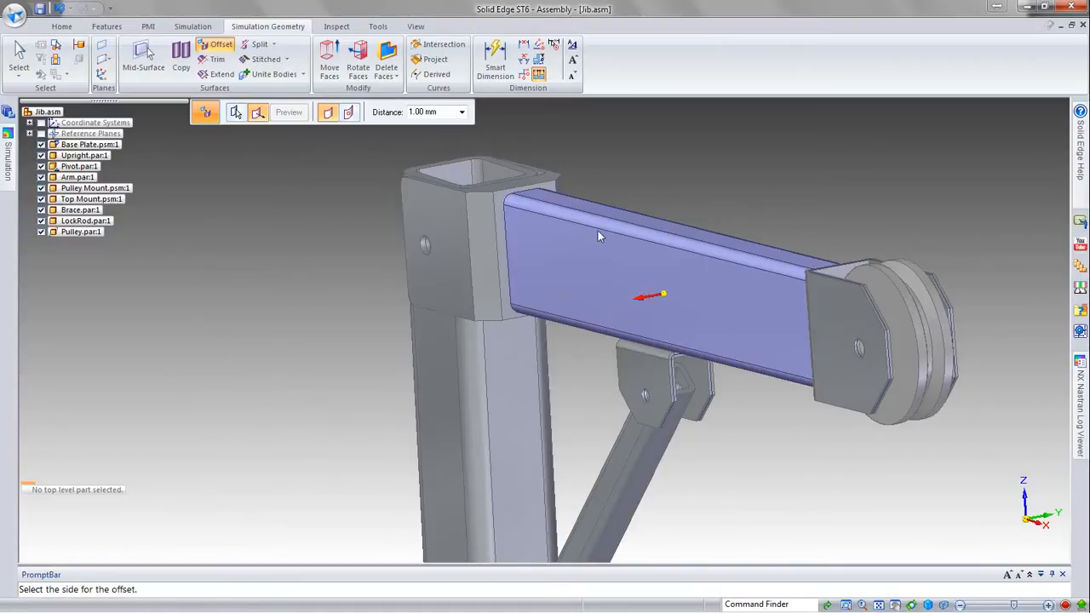
click(434, 112)
text(1.5)
key(Return)
click(767, 189)
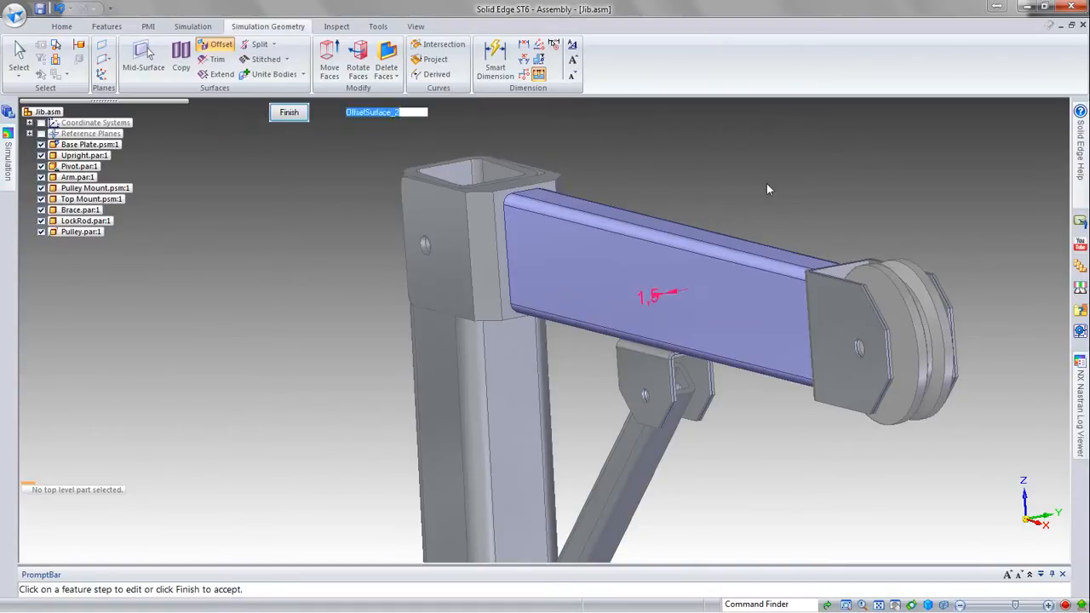
click(294, 114)
- Hide the arm's copied surface in the simulation geometry, keeping the offset surface shown
click(10, 166)
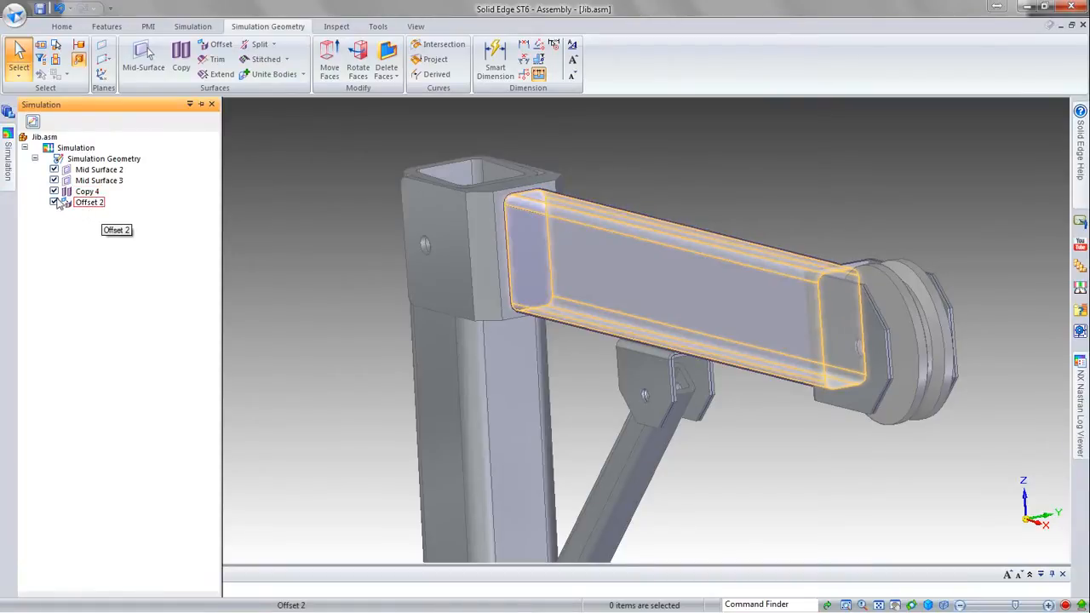
click(53, 202)
click(54, 191)
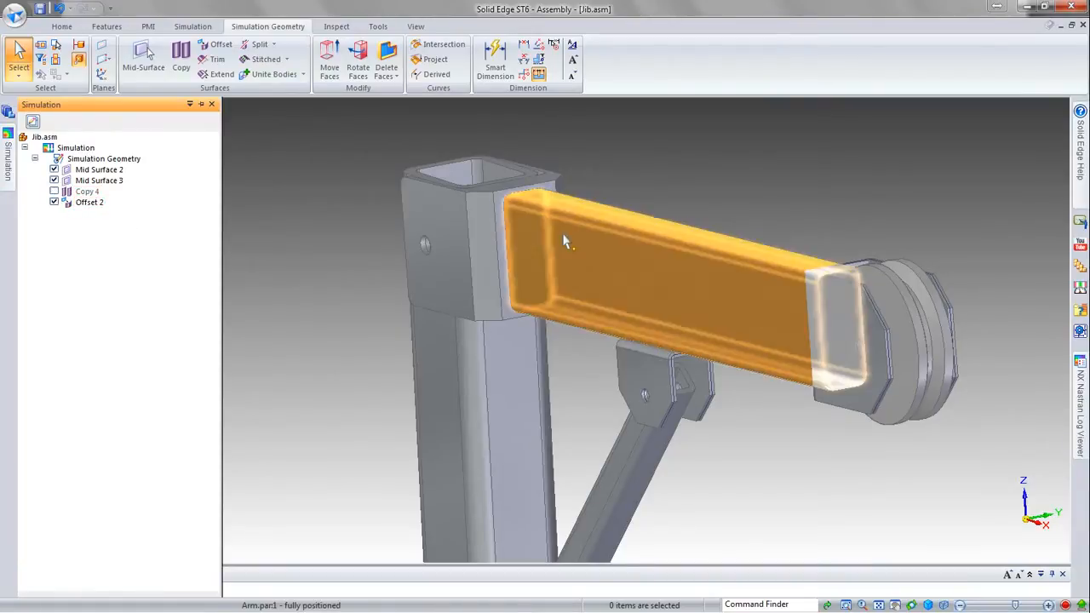
middle_drag(372, 275, 334, 215)
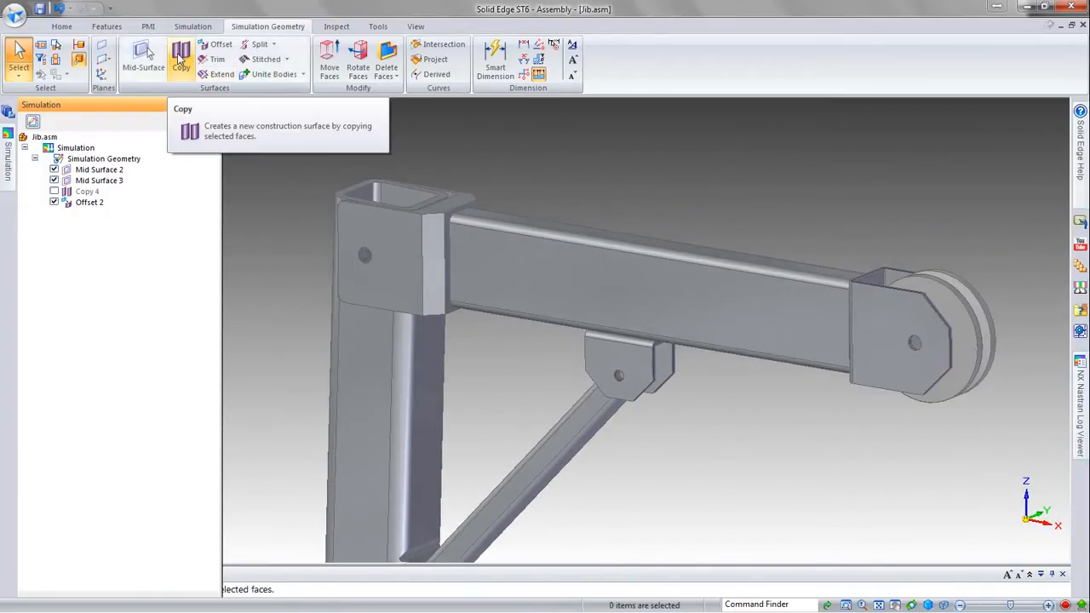
- Copy the design face set of the Pivot as a construction surface, selecting it as a whole body
click(180, 58)
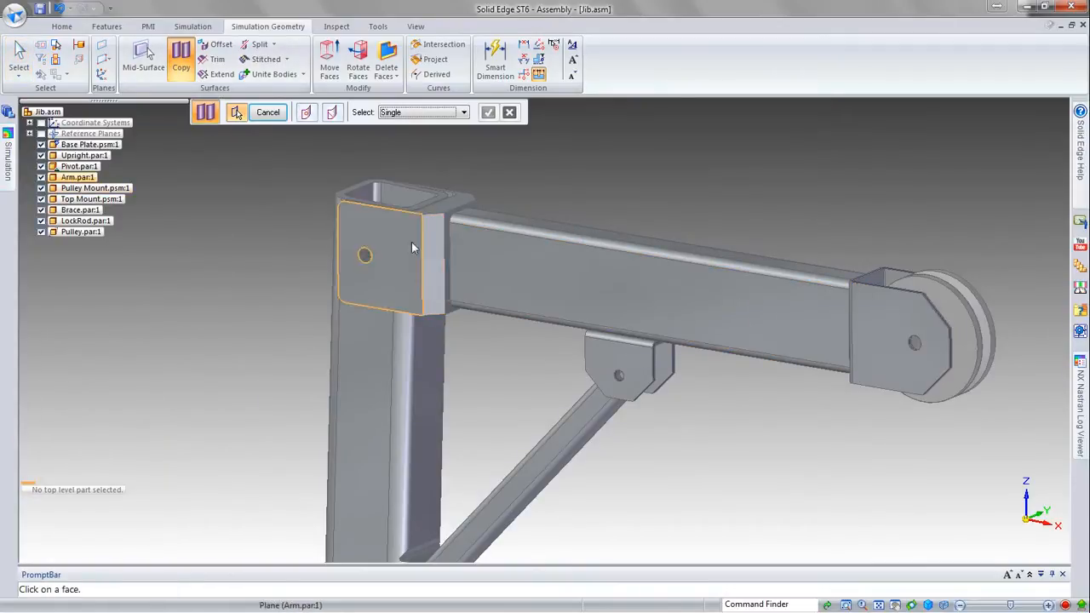
click(426, 120)
click(411, 150)
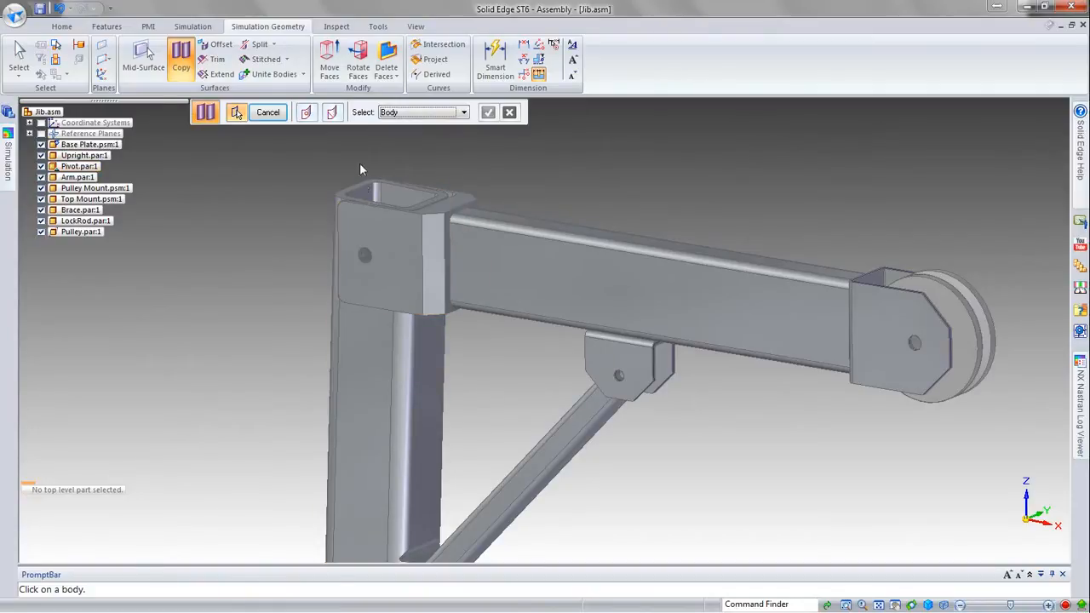
right_click(373, 213)
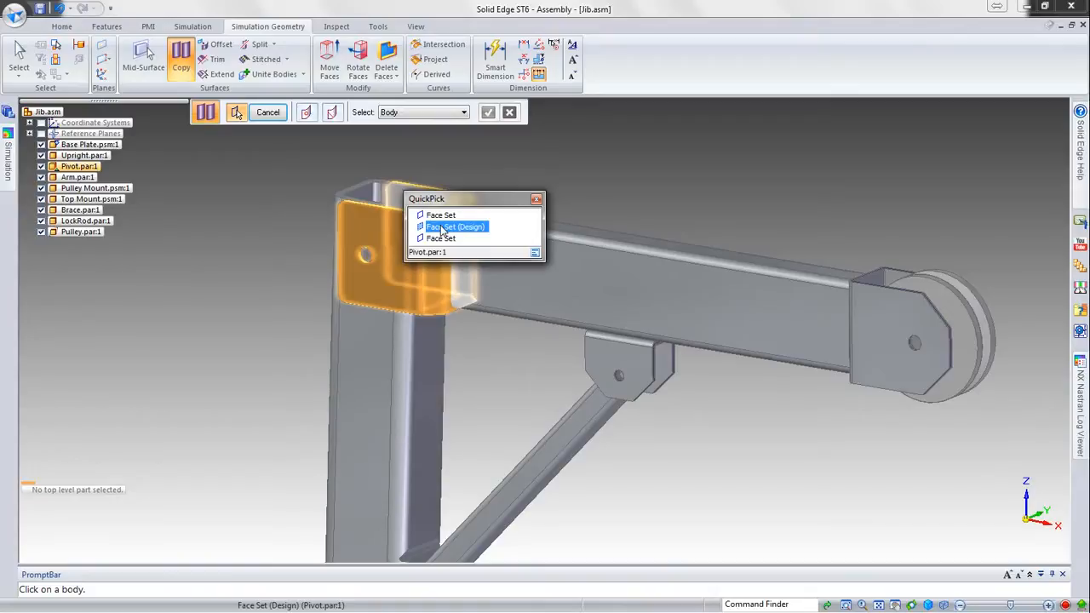
drag(465, 200, 633, 170)
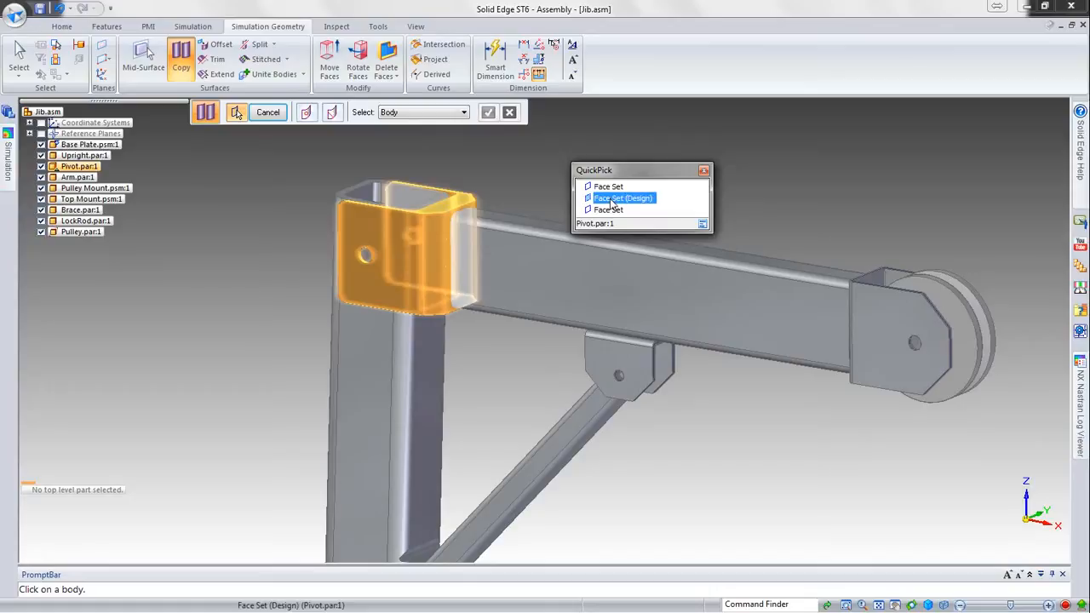
click(611, 198)
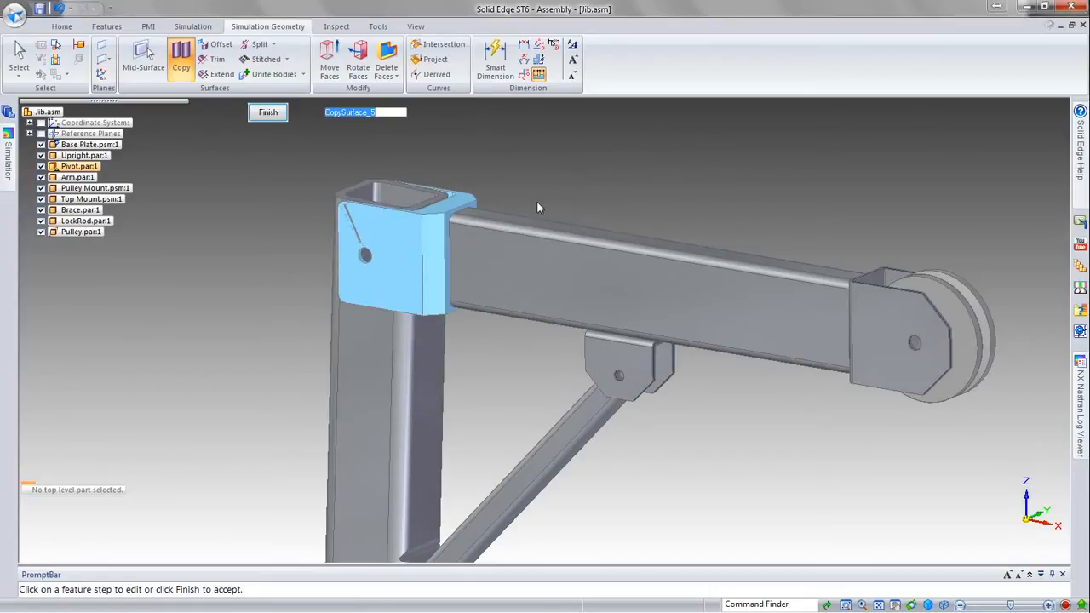
right_click(282, 149)
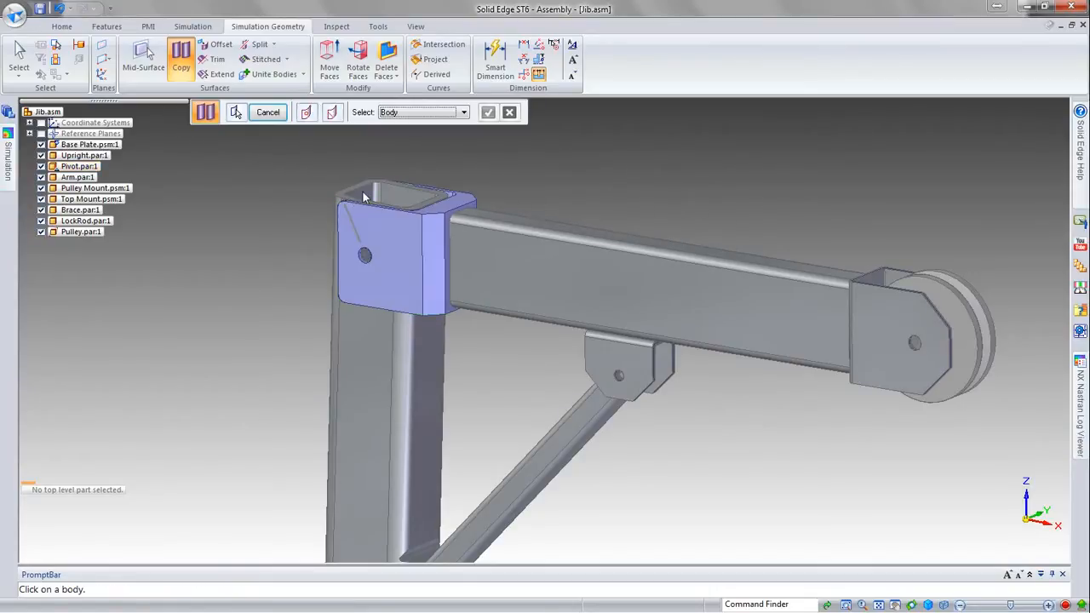
key(Escape)
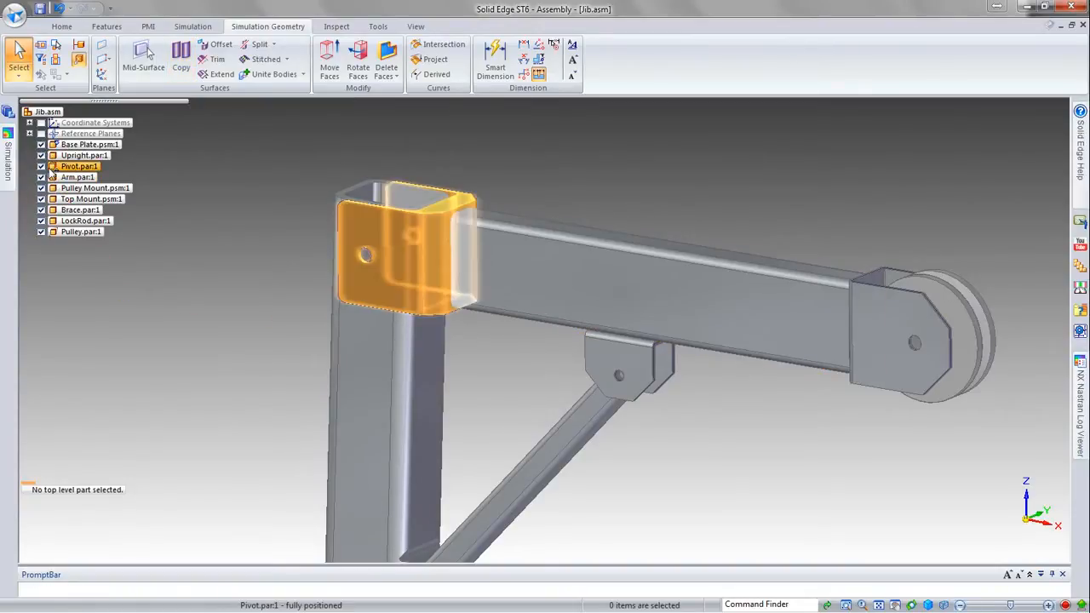
- Hide the Arm, Pivot and Pulley Mount parts in the assembly, leaving their construction surfaces displayed
click(41, 177)
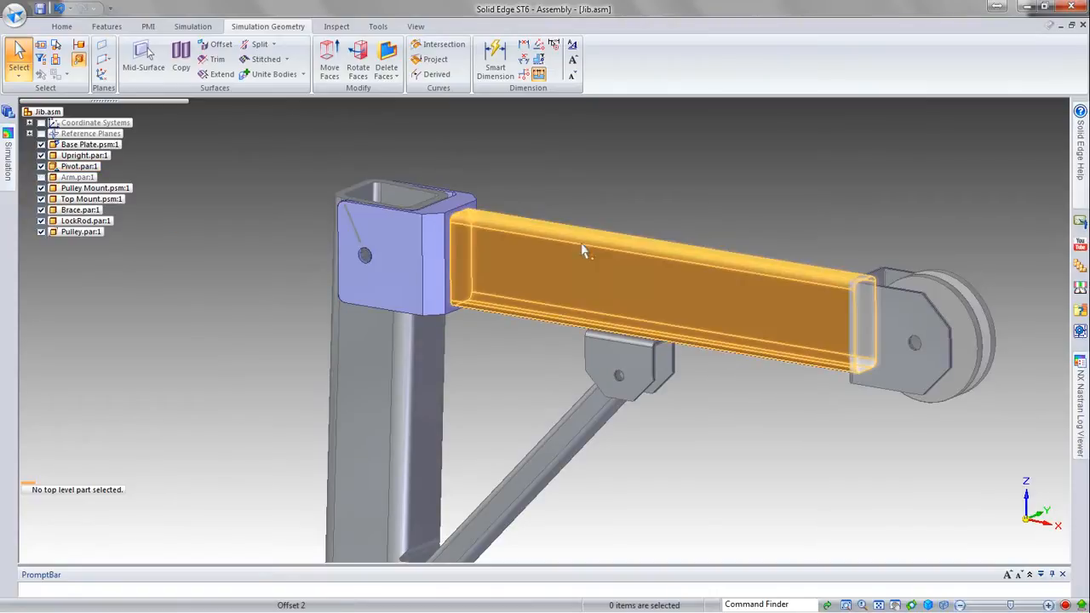
click(41, 166)
click(41, 189)
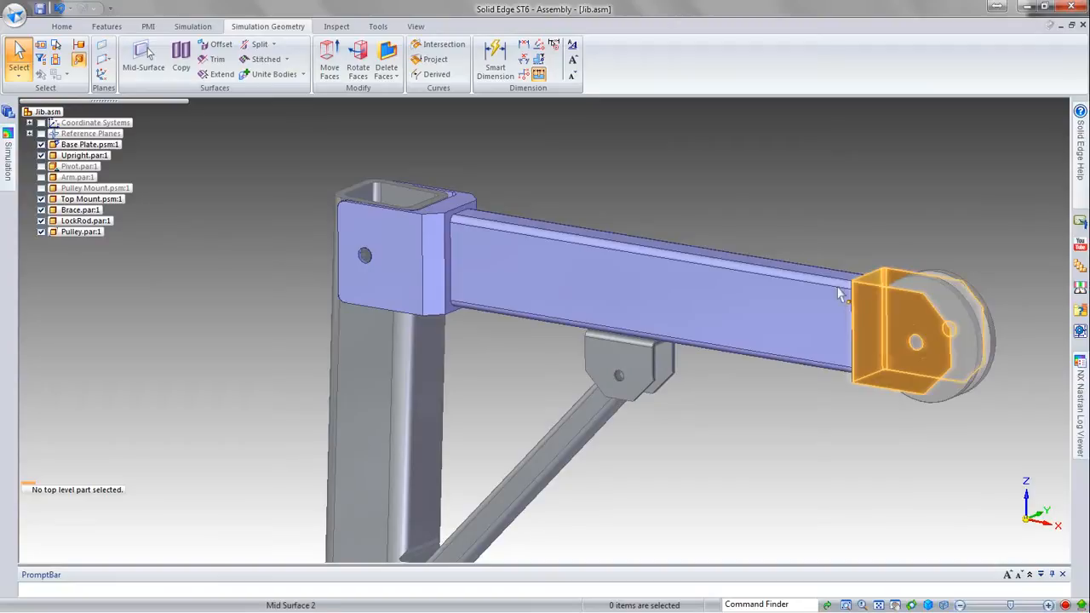
- Extend the arm surface's edge chain at the pulley end up to the adjoining face of the pulley mount mid-surface
middle_drag(611, 202, 664, 179)
scroll(936, 255, up, 5)
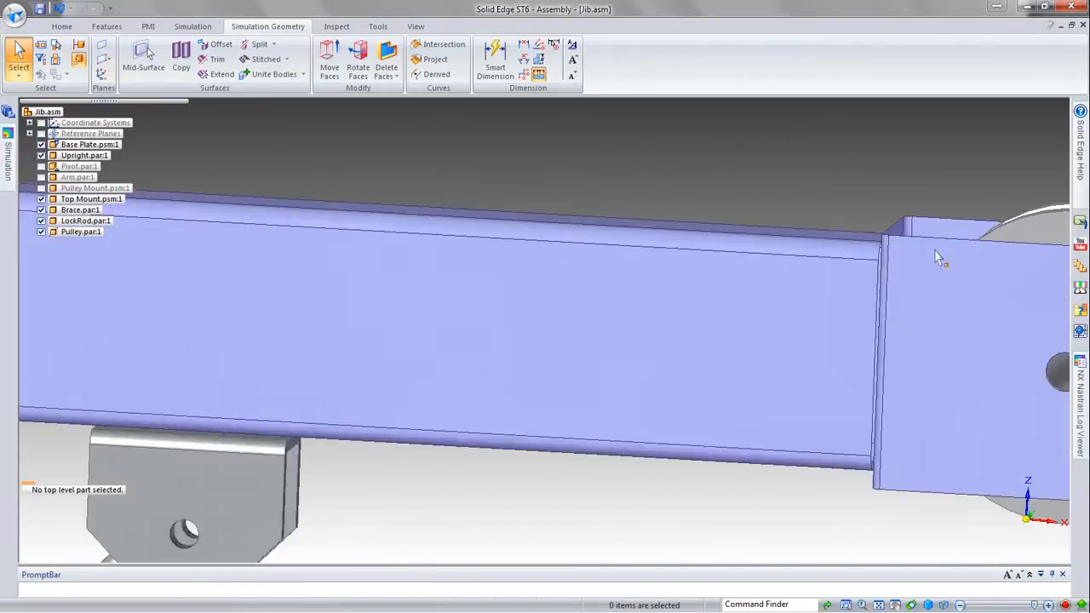
scroll(829, 312, up, 3)
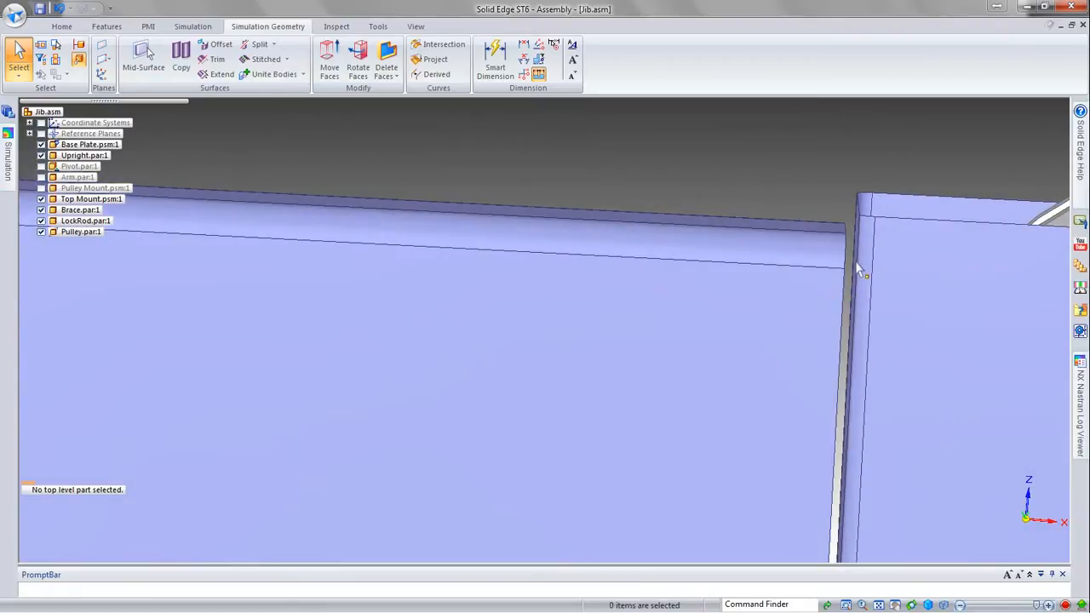
click(201, 26)
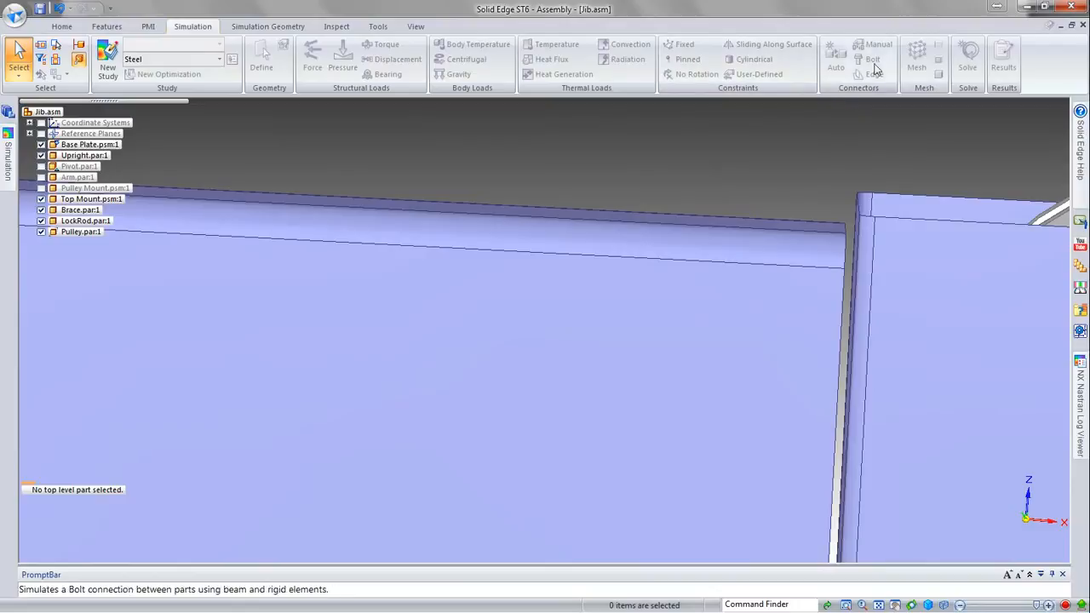
scroll(811, 129, down, 5)
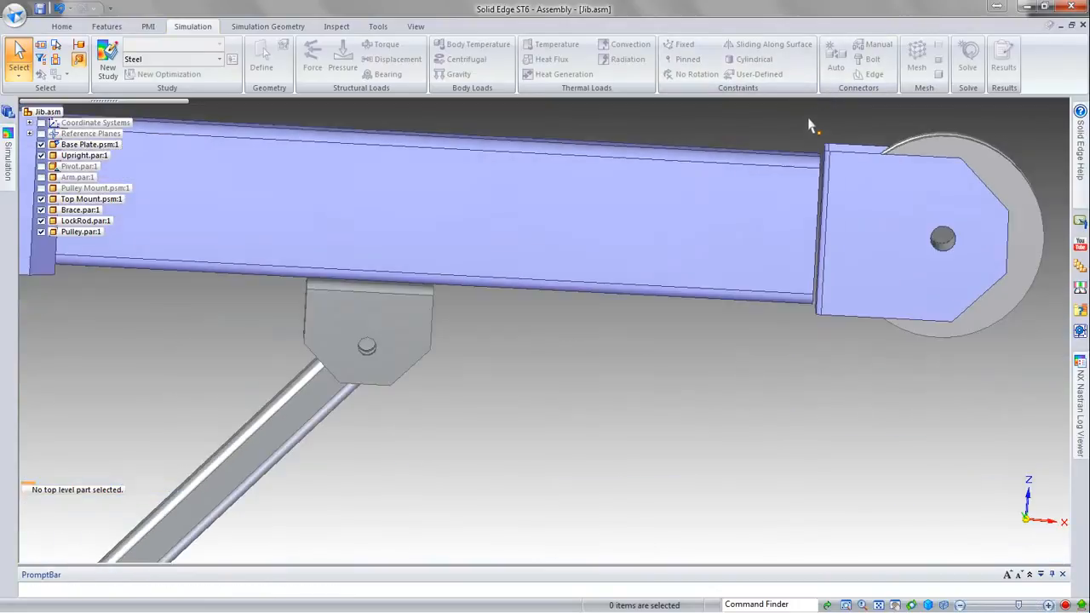
middle_drag(649, 173, 696, 180)
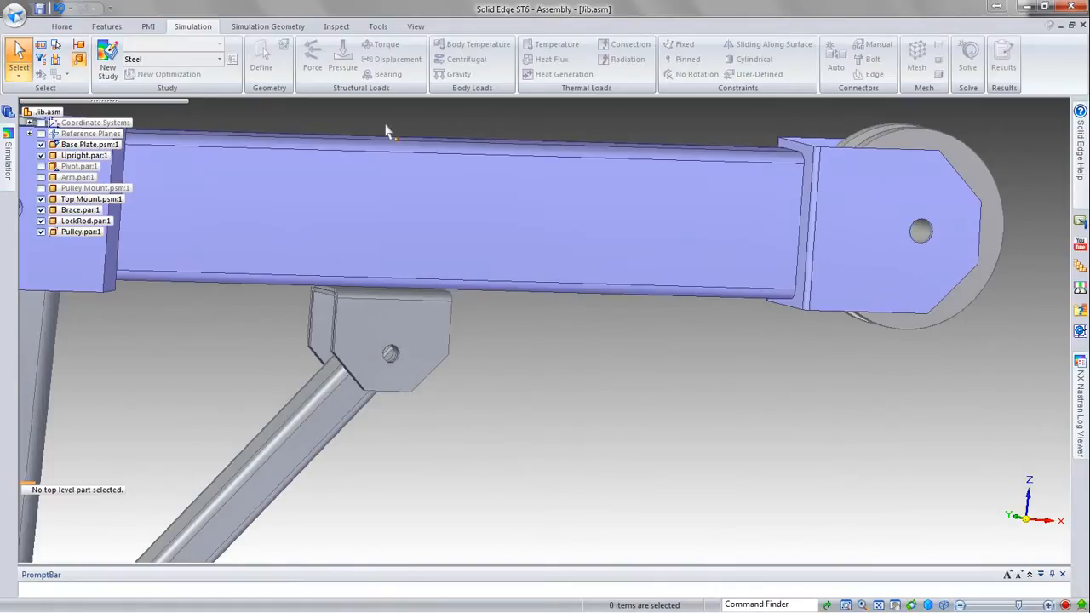
click(267, 27)
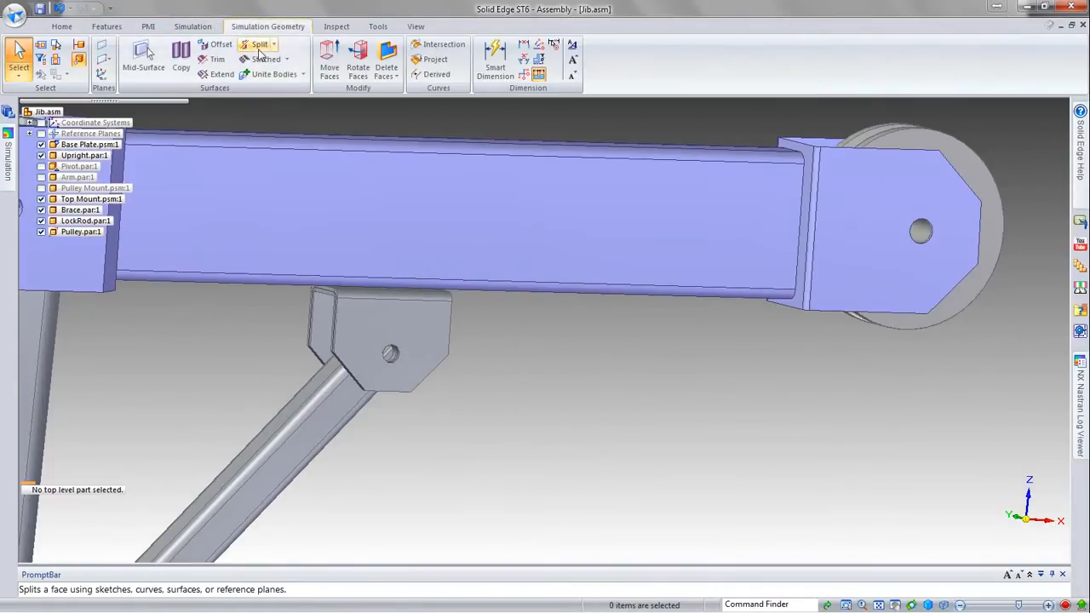
click(221, 75)
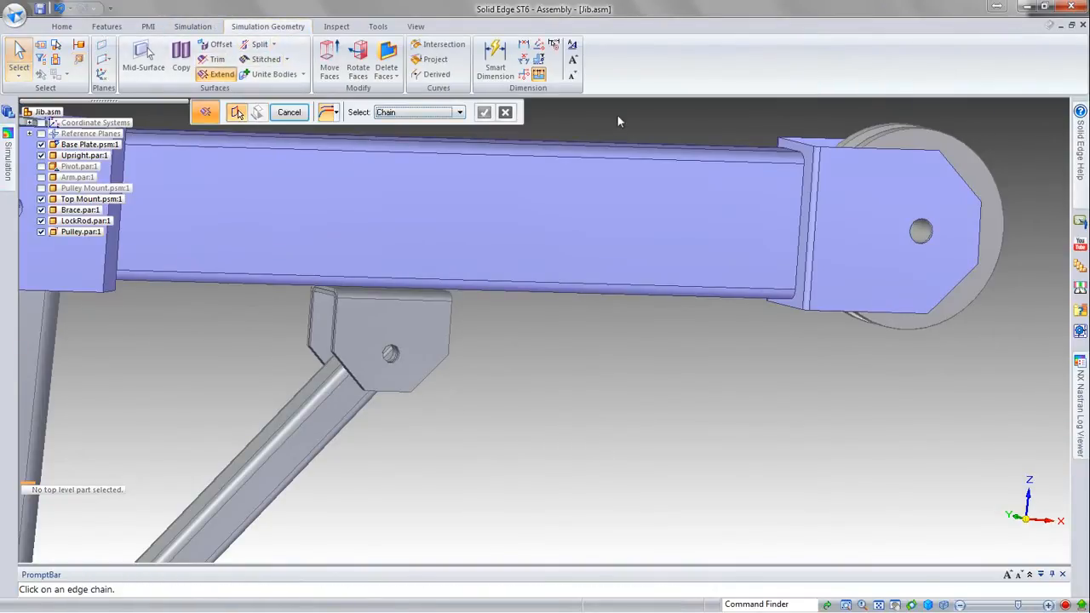
click(804, 172)
right_click(803, 172)
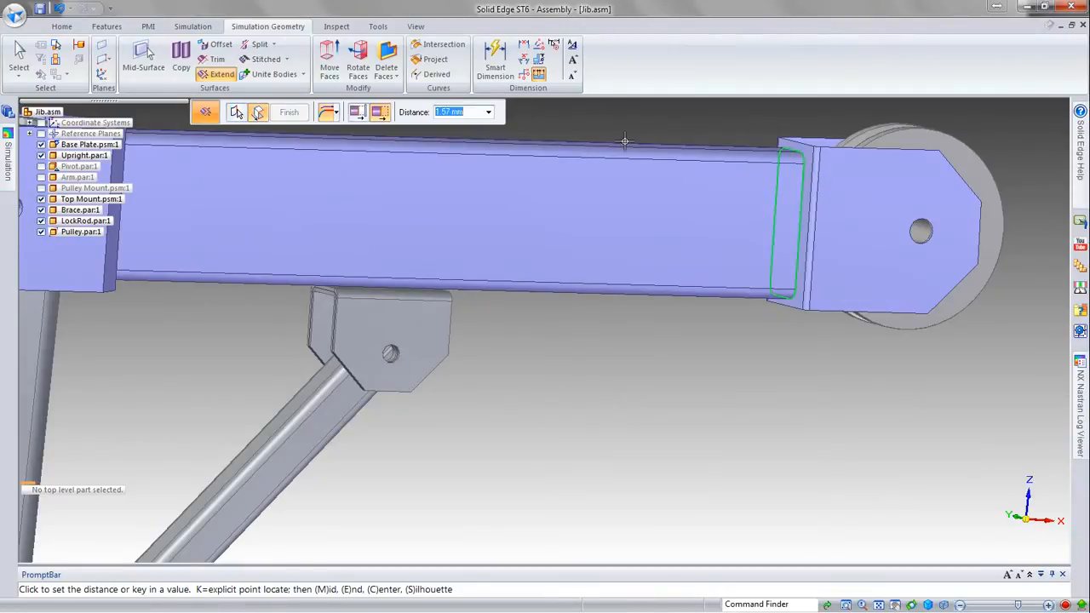
click(357, 113)
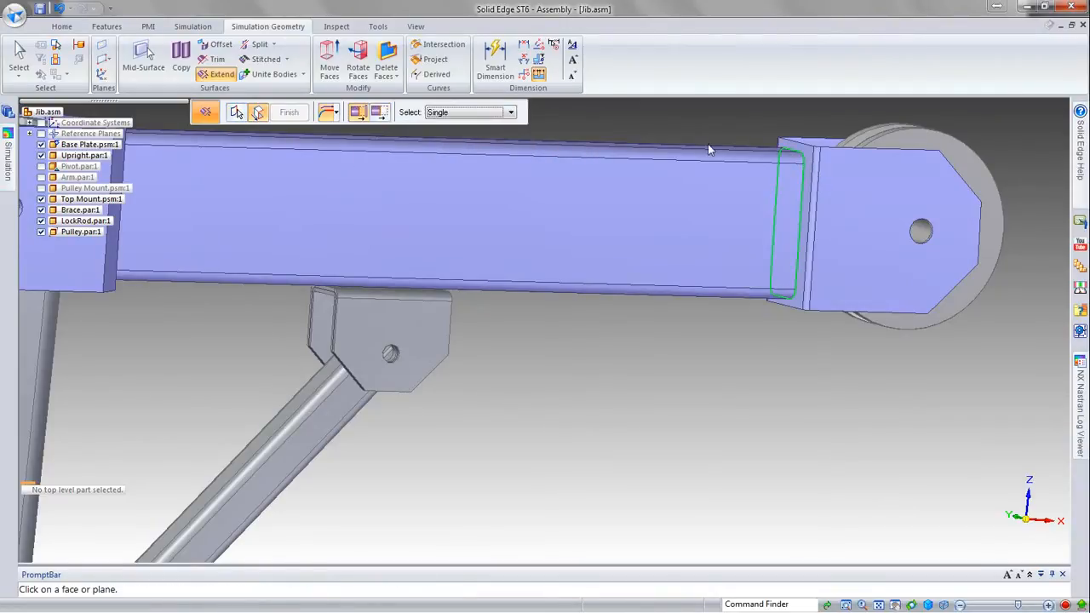
click(801, 151)
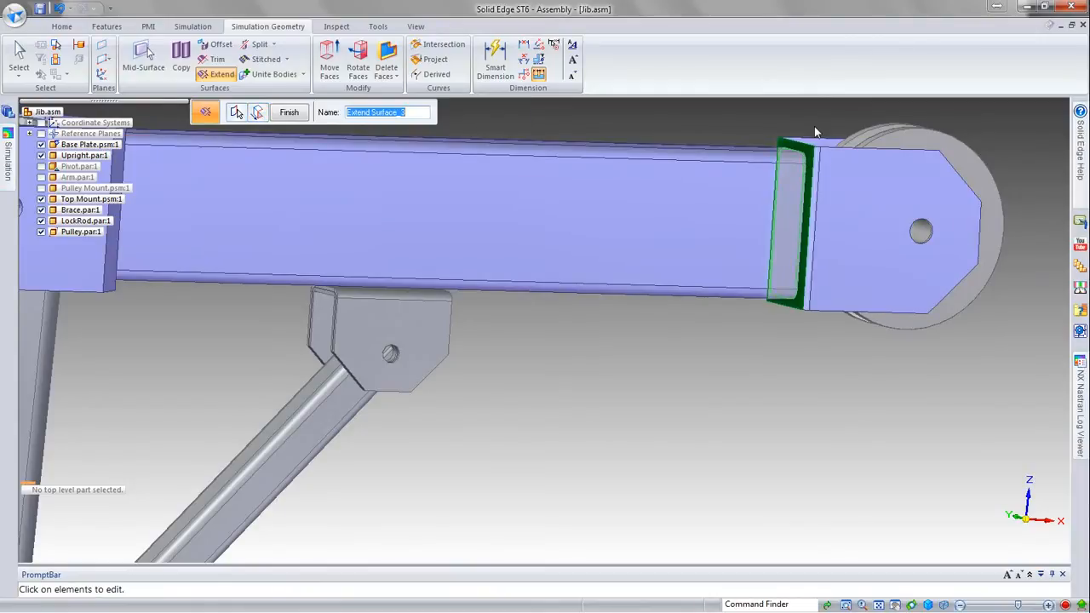
right_click(815, 131)
- Extend the arm surface's edge chain at the pivot end by 3 mm toward the pivot surface
middle_drag(861, 331, 810, 316)
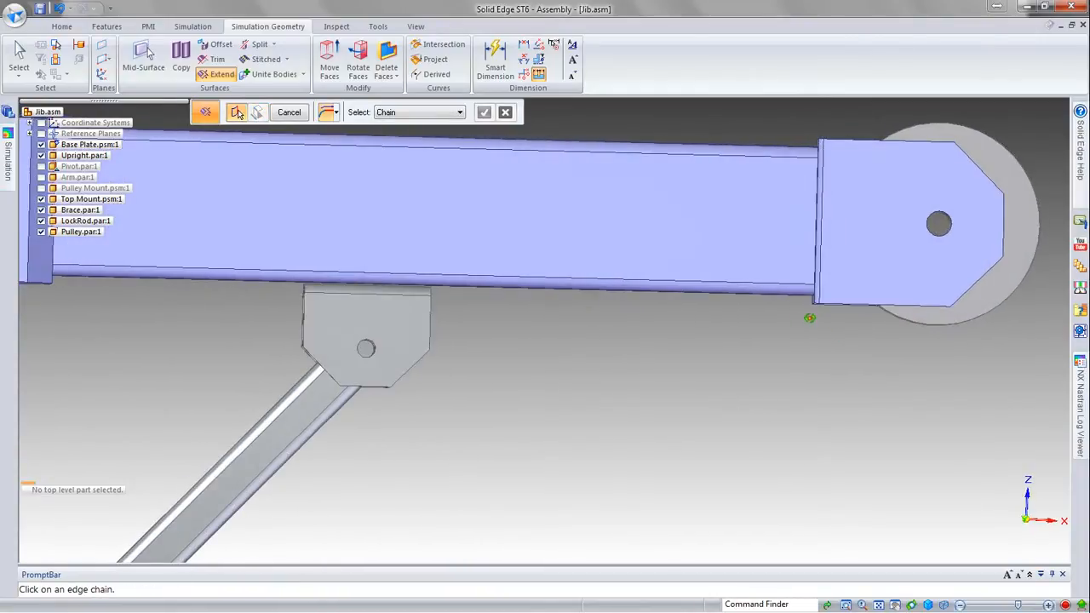
scroll(954, 387, down, 3)
middle_drag(954, 393, 858, 400)
scroll(362, 234, up, 3)
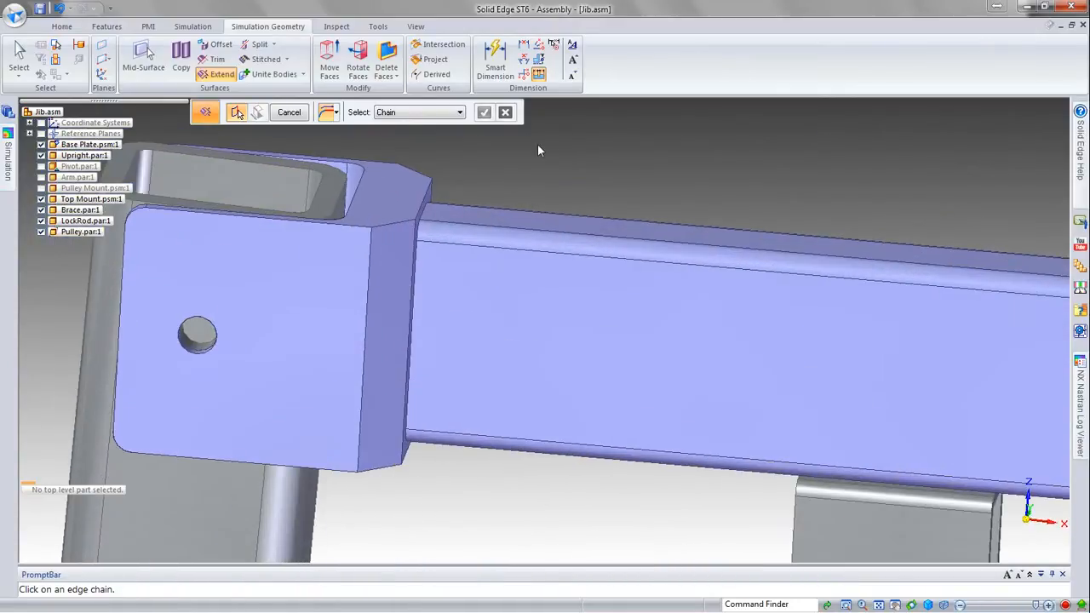
mouse_move(524, 148)
middle_down()
mouse_move(509, 139)
mouse_move(507, 154)
middle_up()
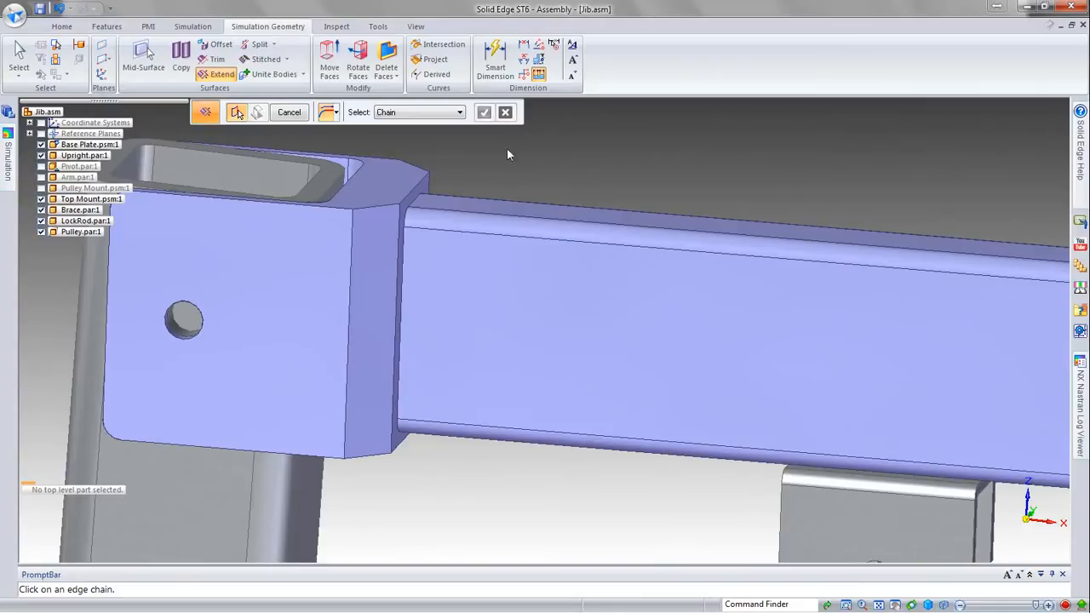
click(403, 247)
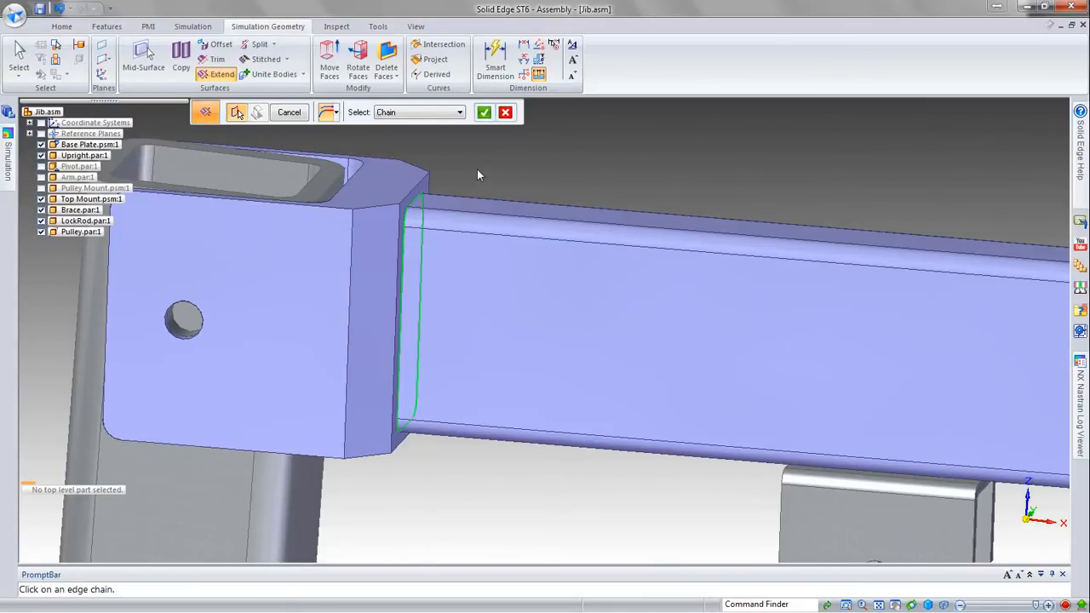
key(Return)
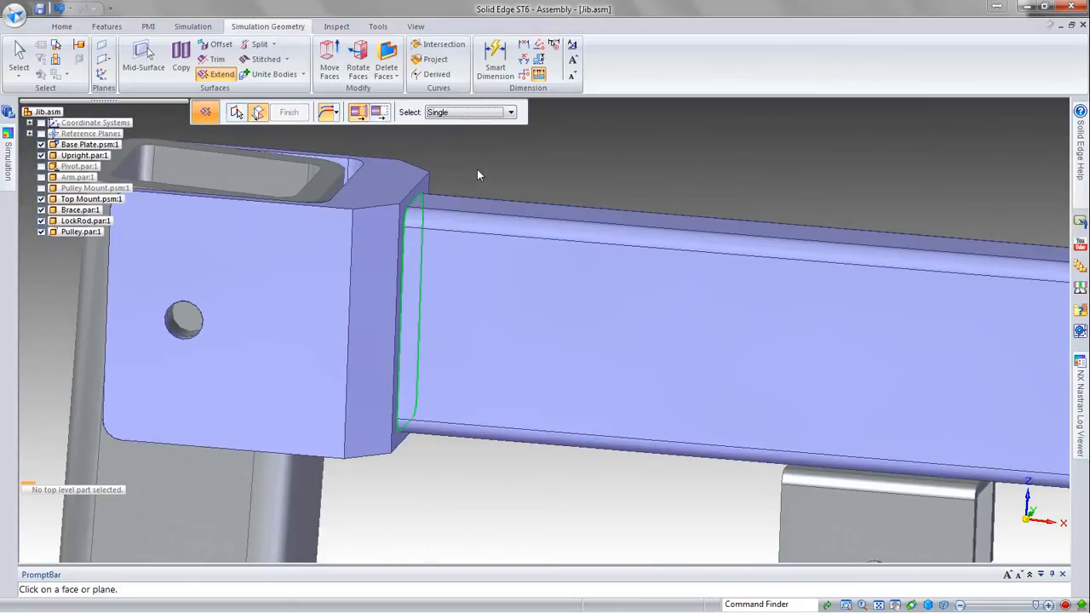
click(379, 112)
text(3)
key(Return)
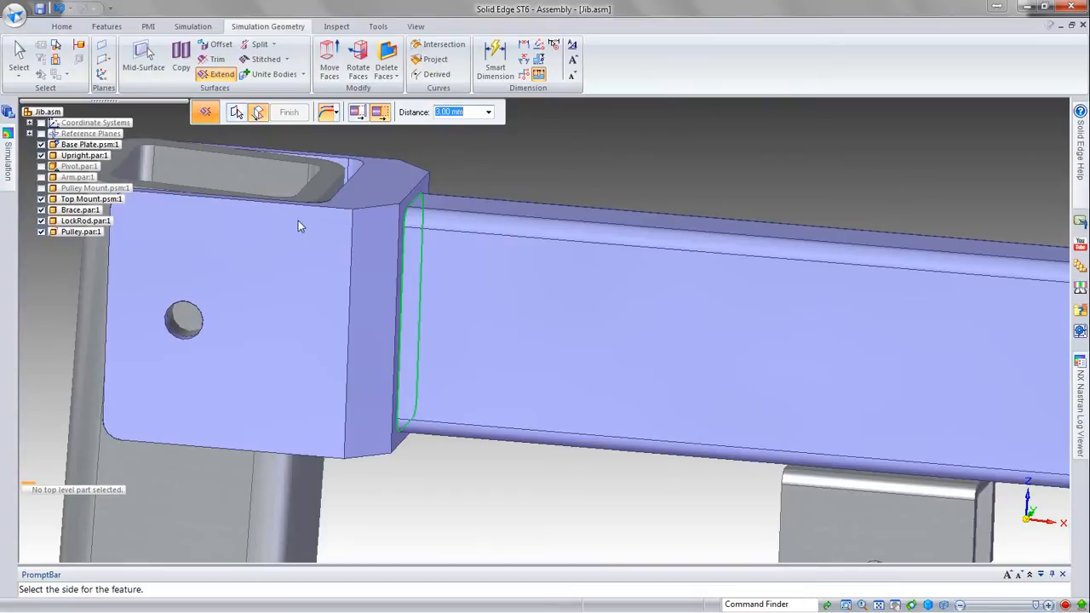
click(272, 283)
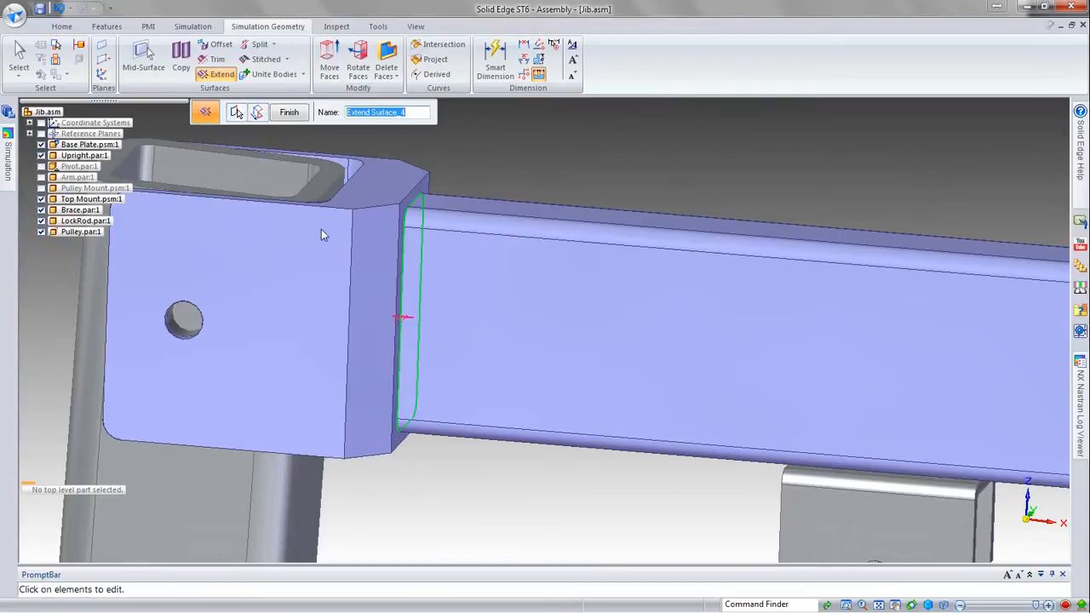
right_click(442, 165)
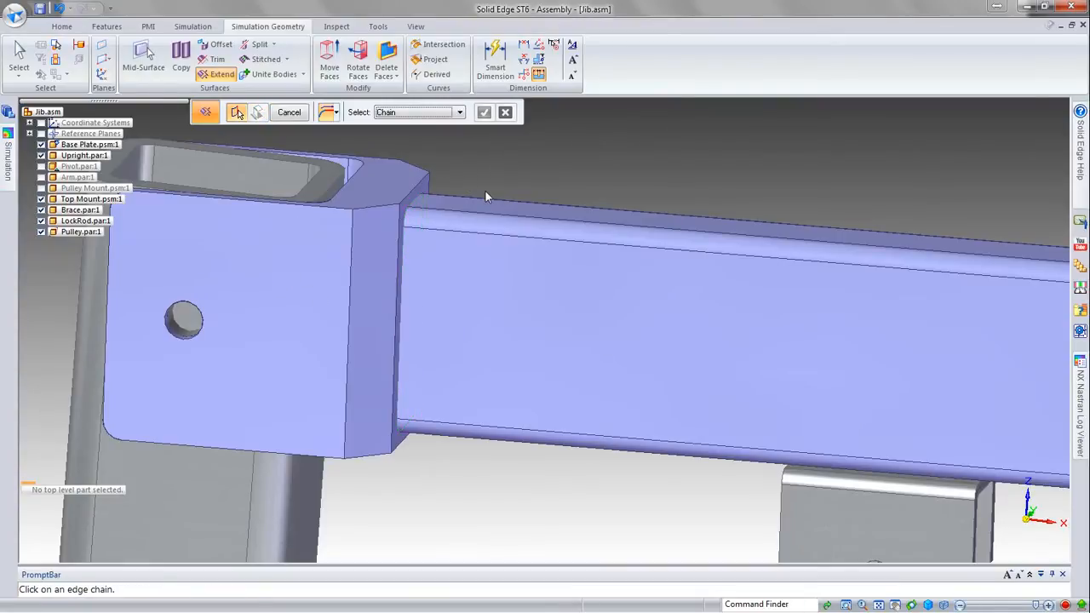
key(Escape)
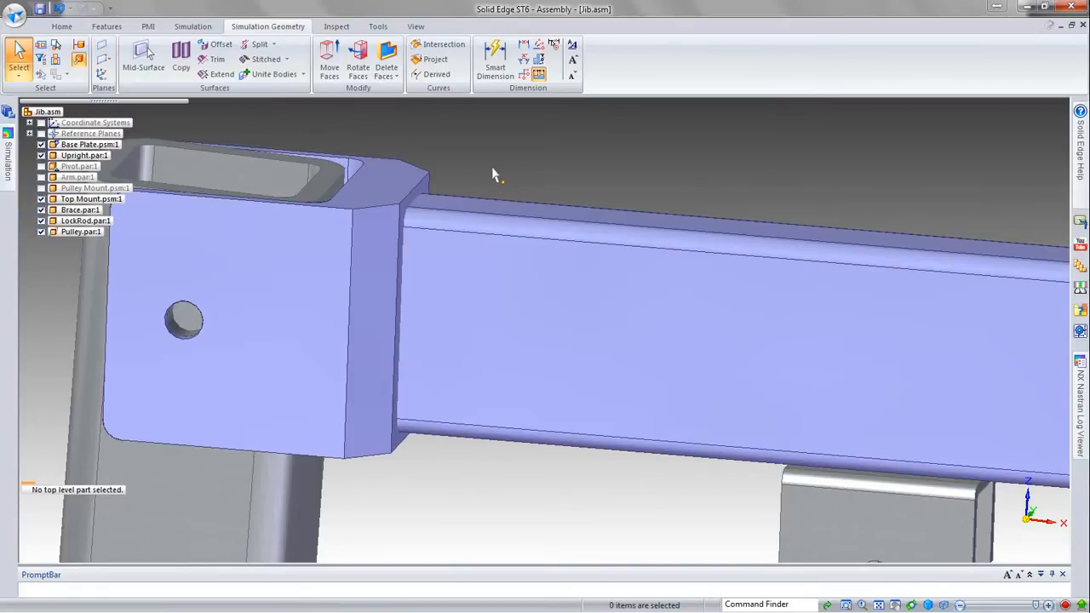
- Unite the pivot, arm and pulley mount surfaces into one body with Unite Bodies
scroll(247, 228, down, 4)
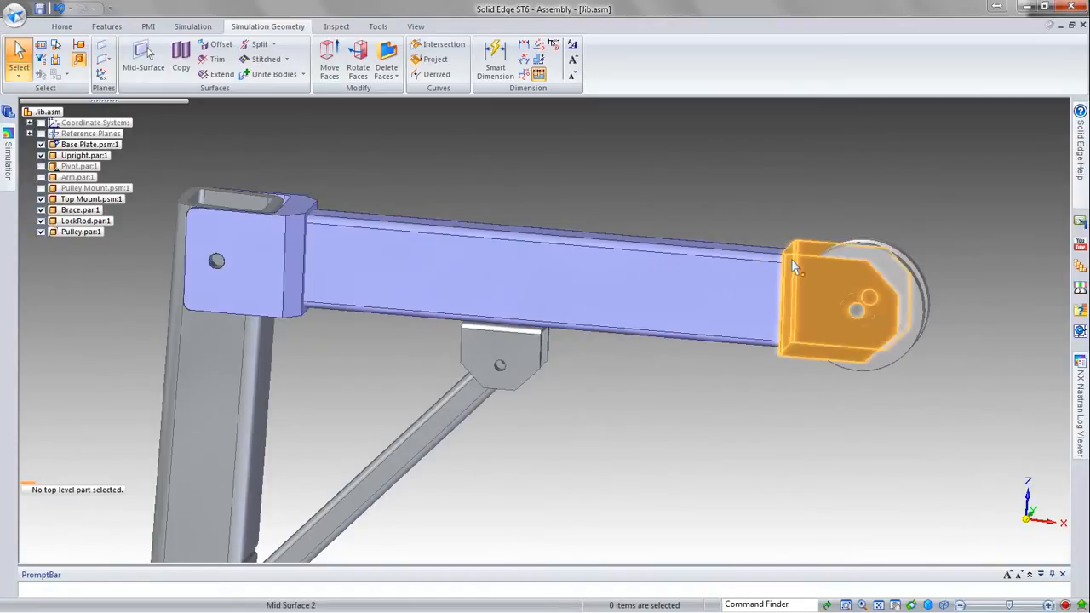
click(779, 264)
click(271, 74)
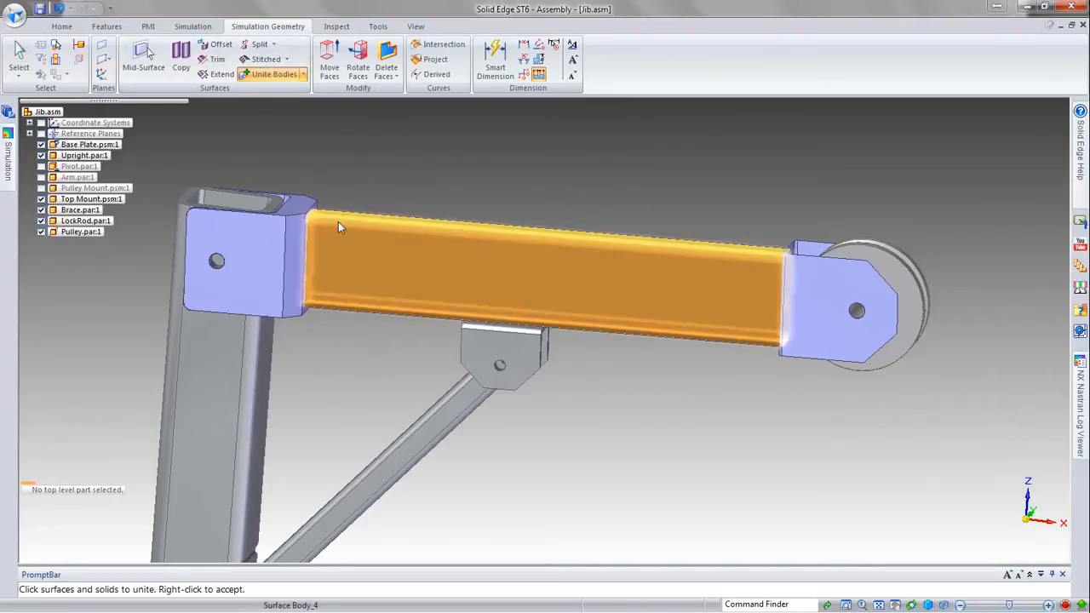
click(275, 230)
click(402, 231)
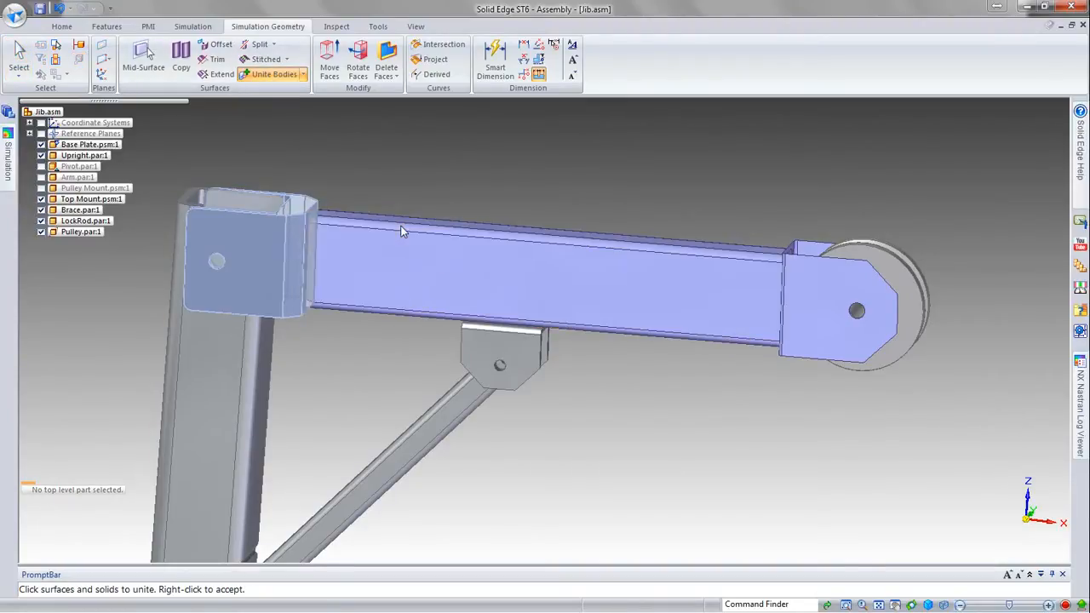
click(793, 274)
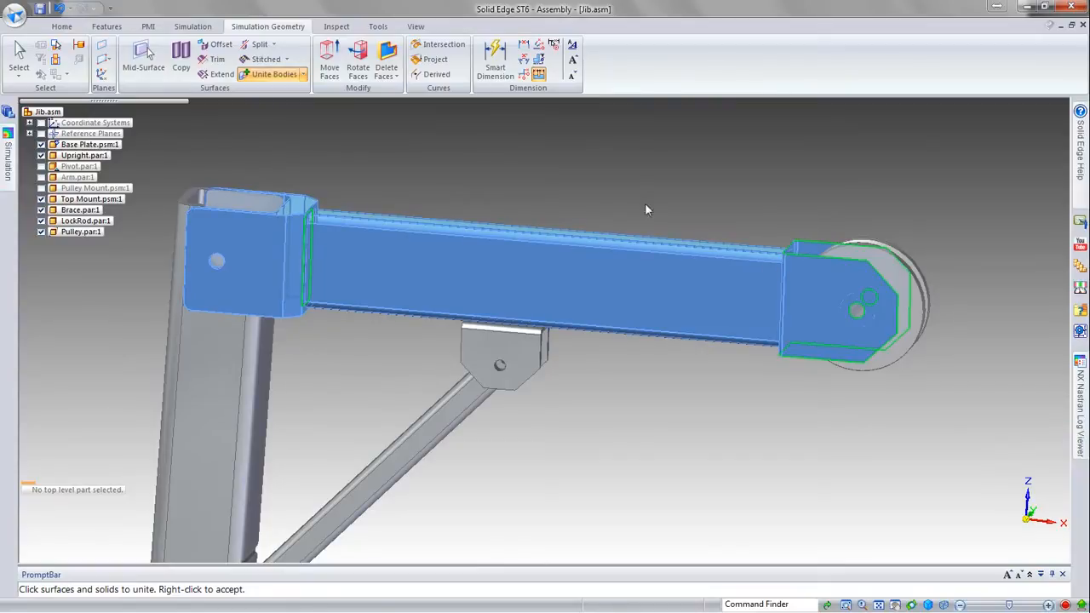
right_click(521, 196)
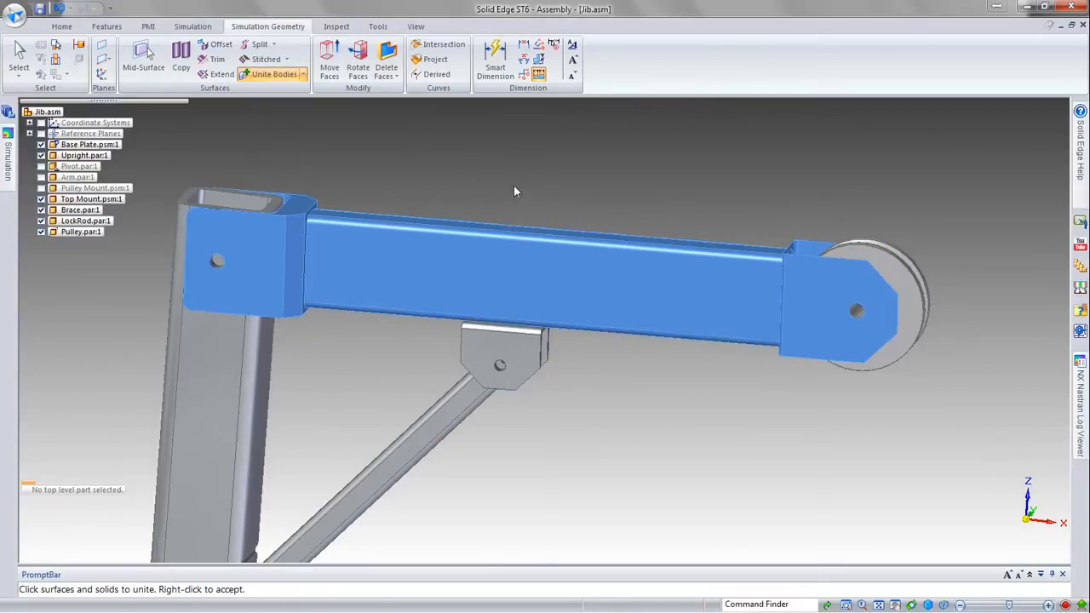
mouse_move(10, 158)
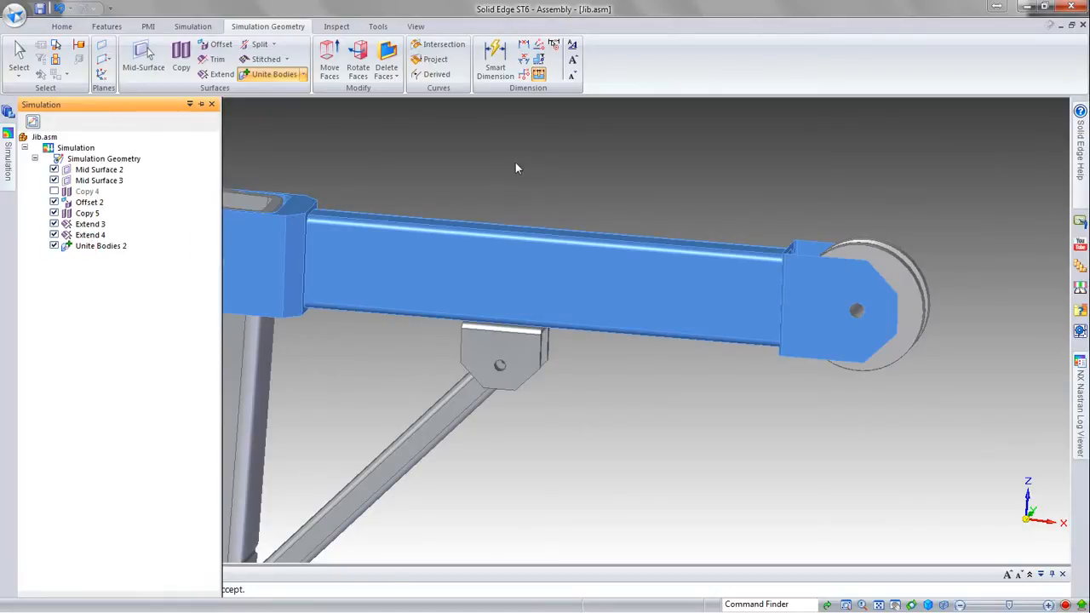
scroll(515, 168, down, 2)
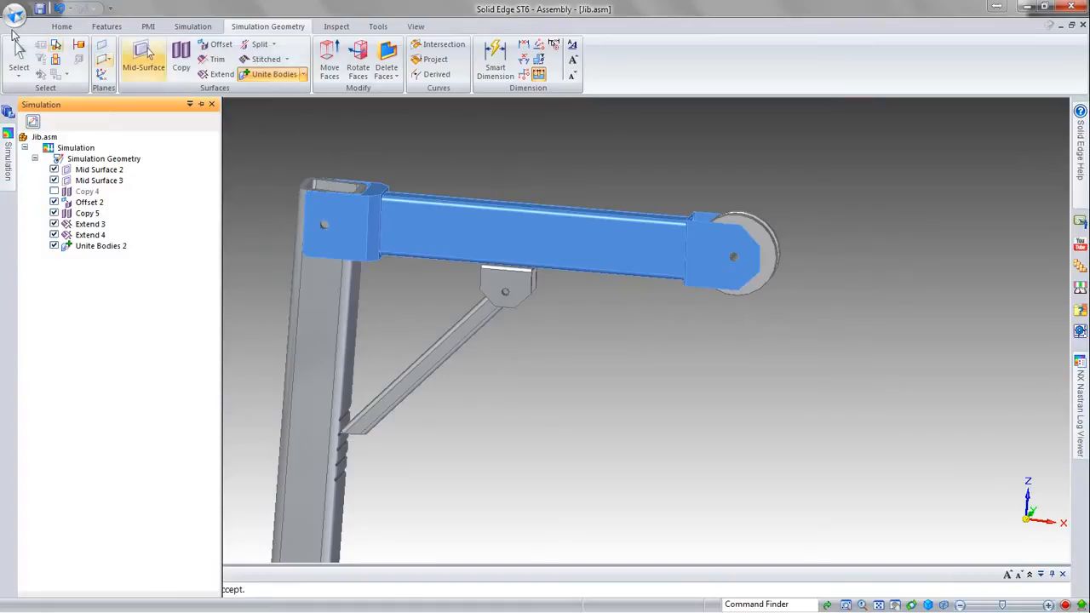
- Hide the Top Mount part in the assembly, leaving its mid-surface displayed under the arm
click(20, 58)
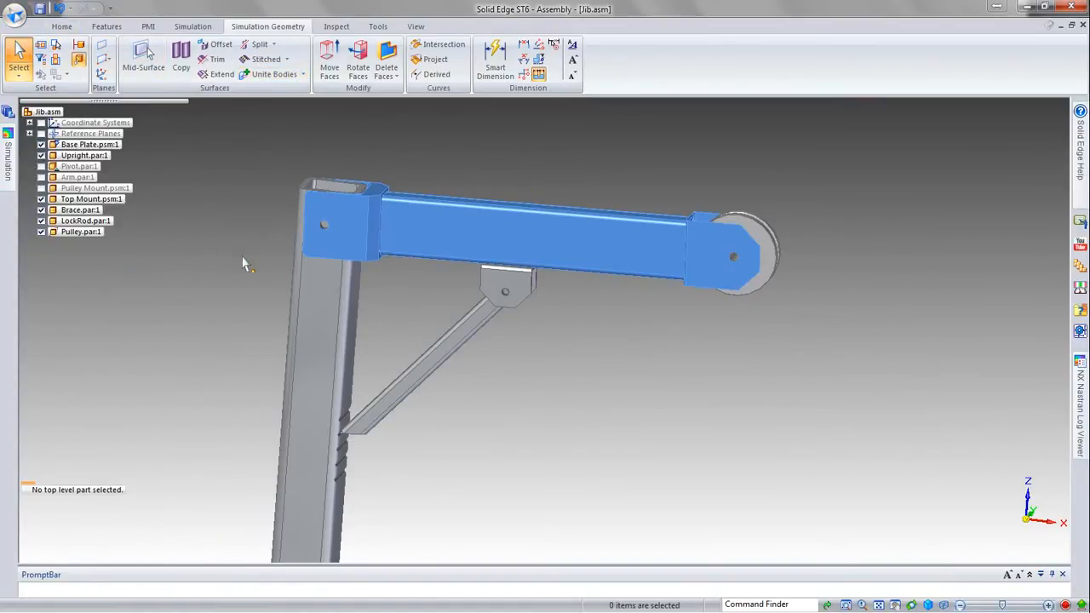
right_click(526, 281)
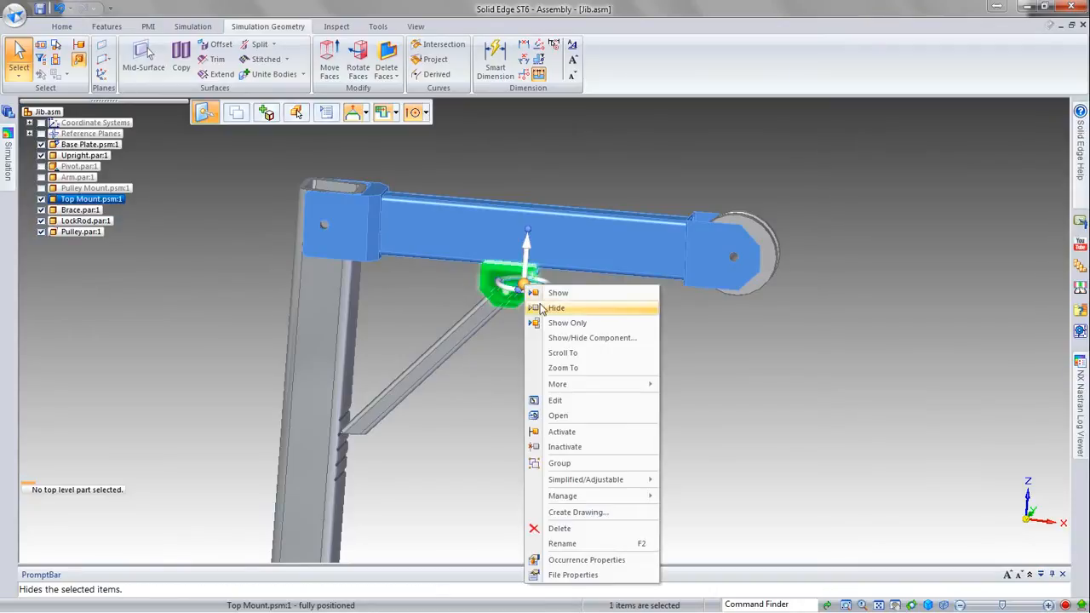
click(553, 307)
scroll(571, 311, down, 3)
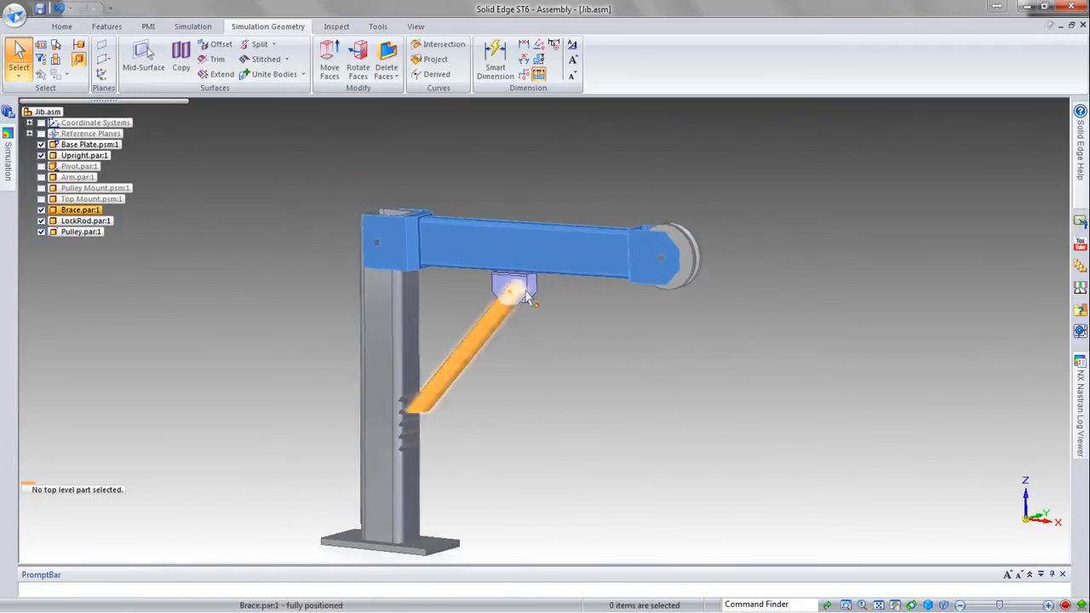
scroll(576, 298, up, 8)
scroll(639, 285, down, 4)
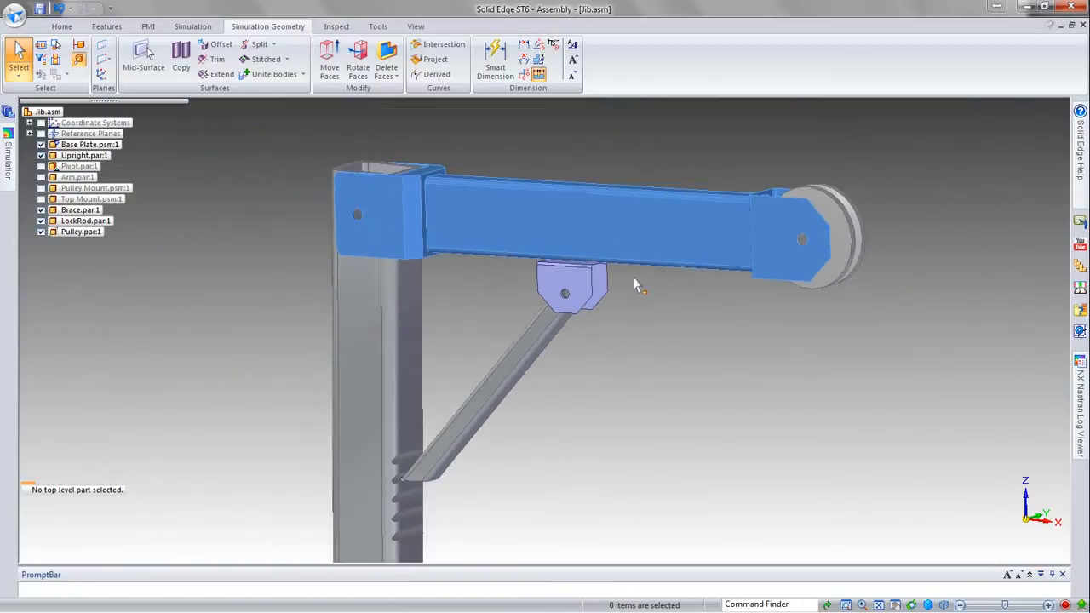
scroll(502, 285, up, 1)
scroll(503, 286, down, 1)
middle_drag(504, 290, 432, 256)
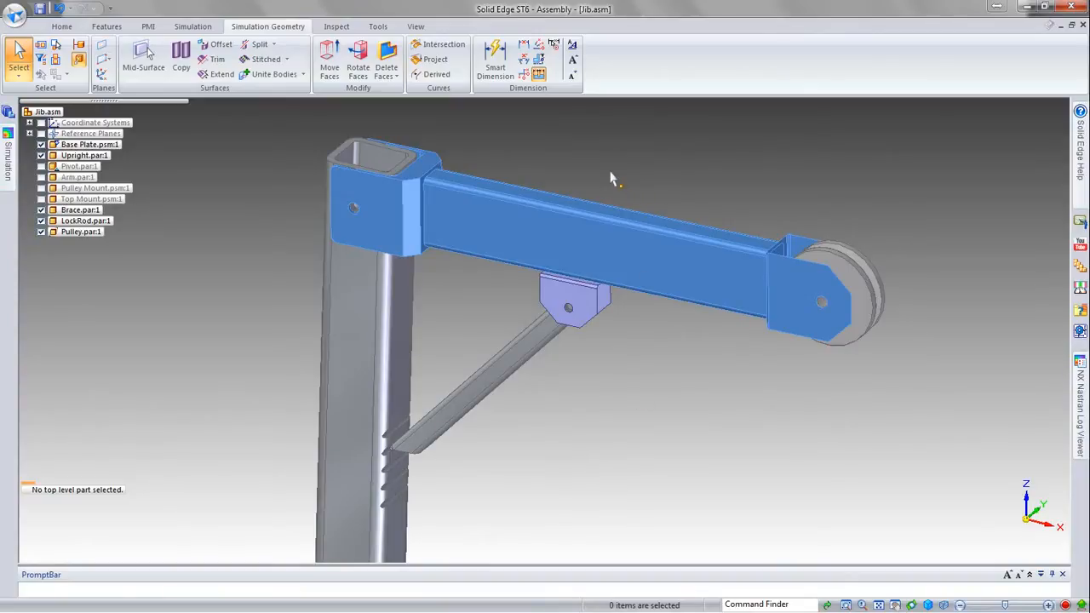
- Create a Linear Static study with the Mixed and General Bodies mesh type and surface-only results generation turned off
click(189, 27)
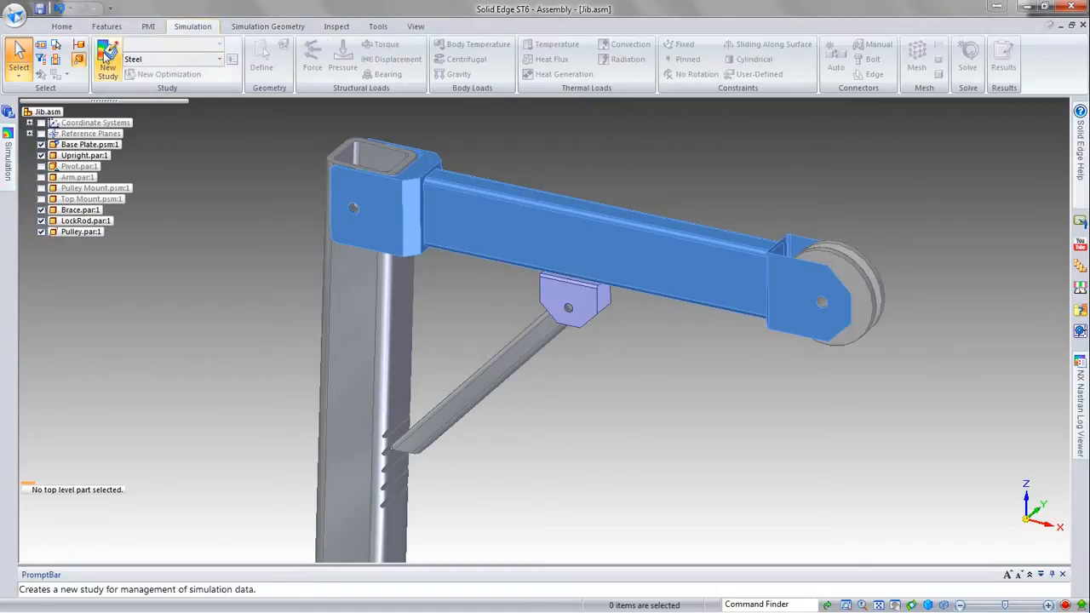
click(108, 64)
click(522, 338)
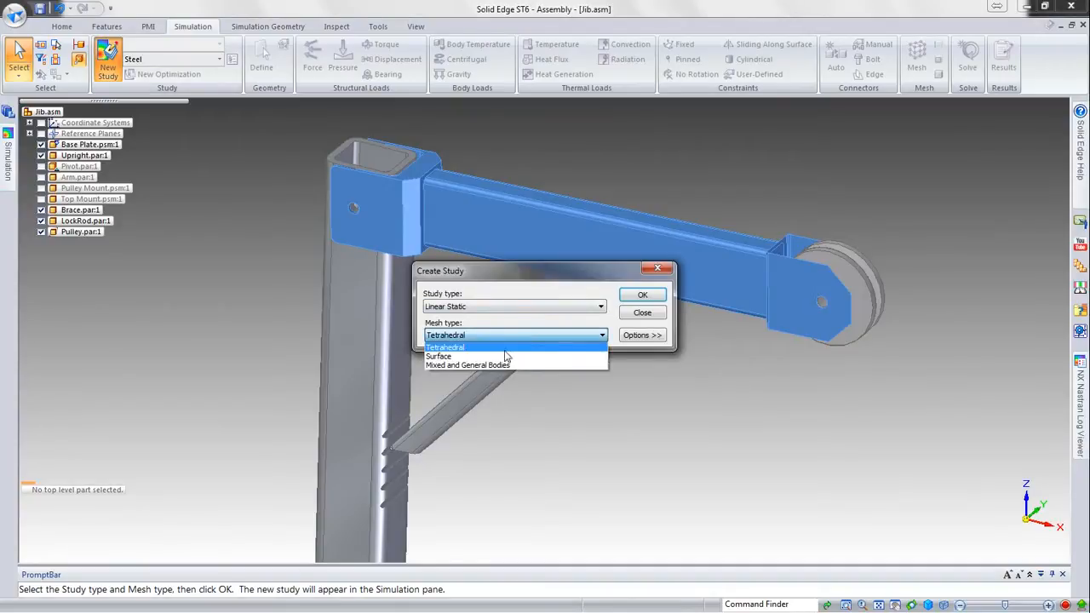
click(483, 365)
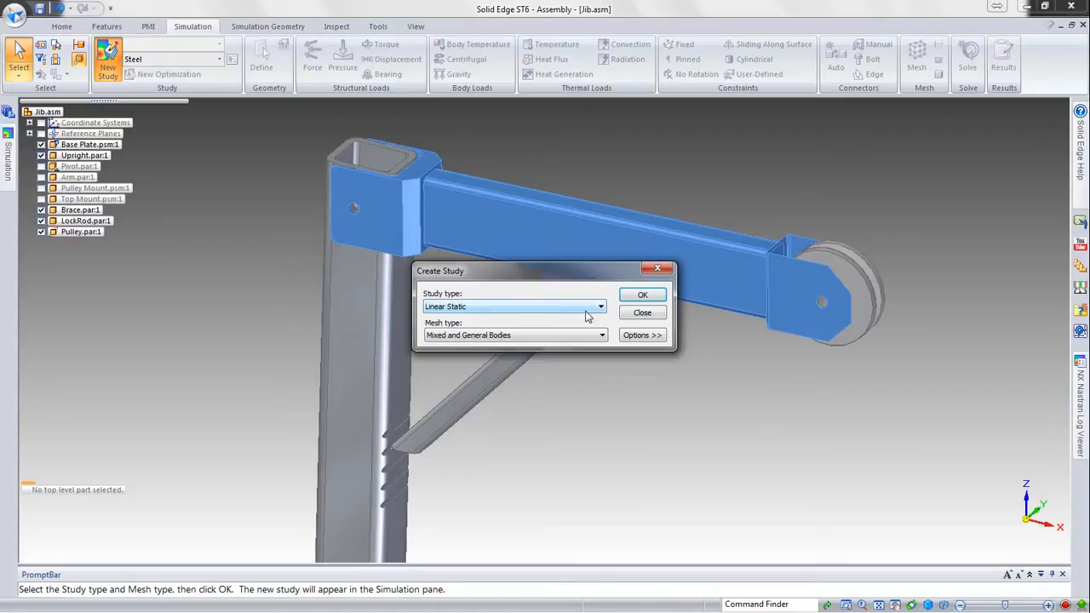
click(644, 336)
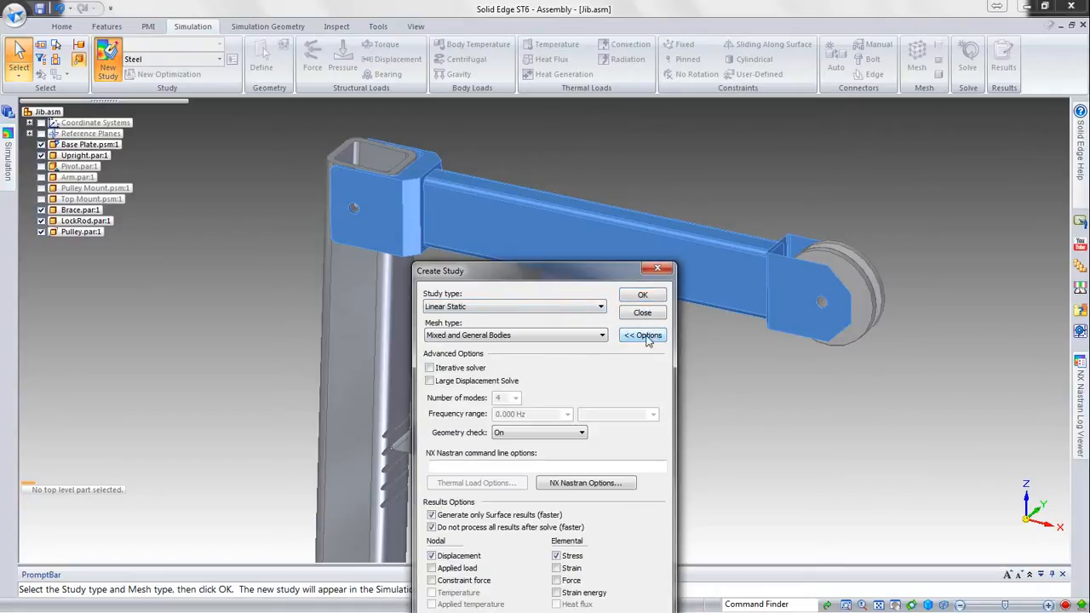
drag(552, 270, 636, 127)
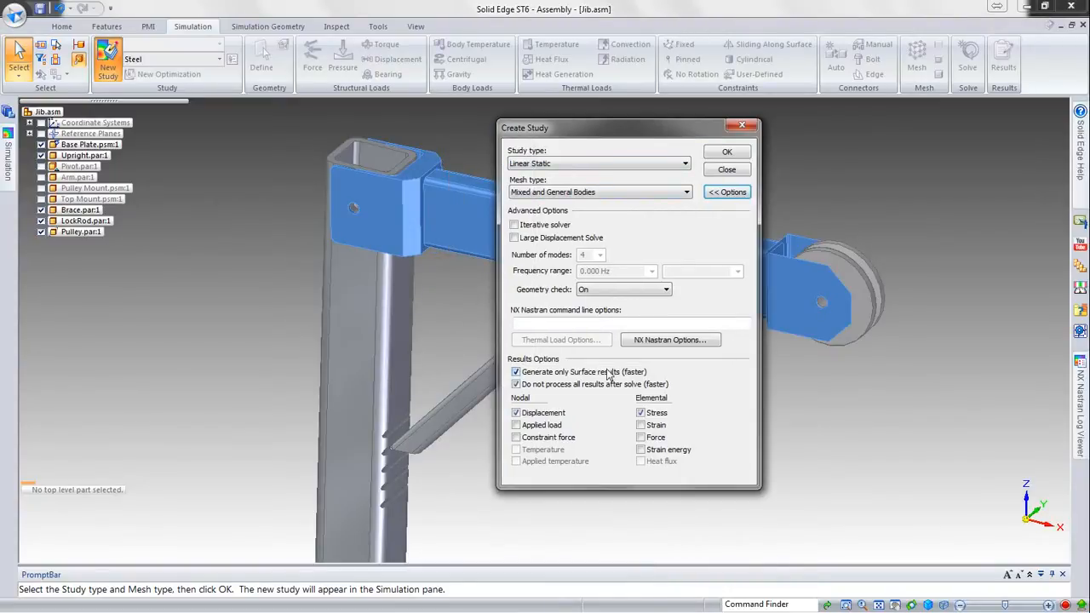
click(516, 372)
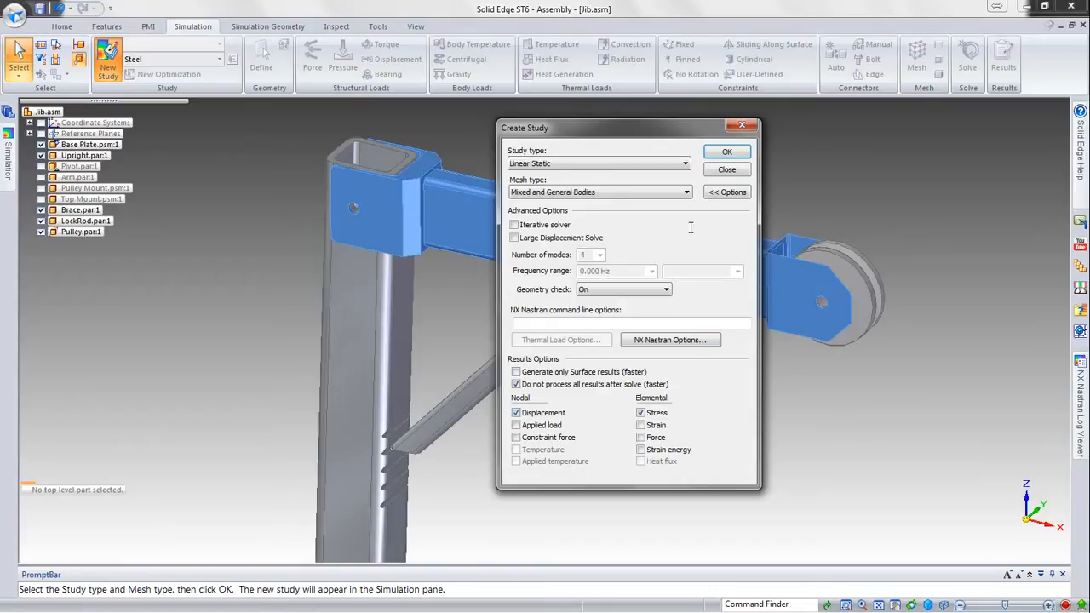
click(733, 154)
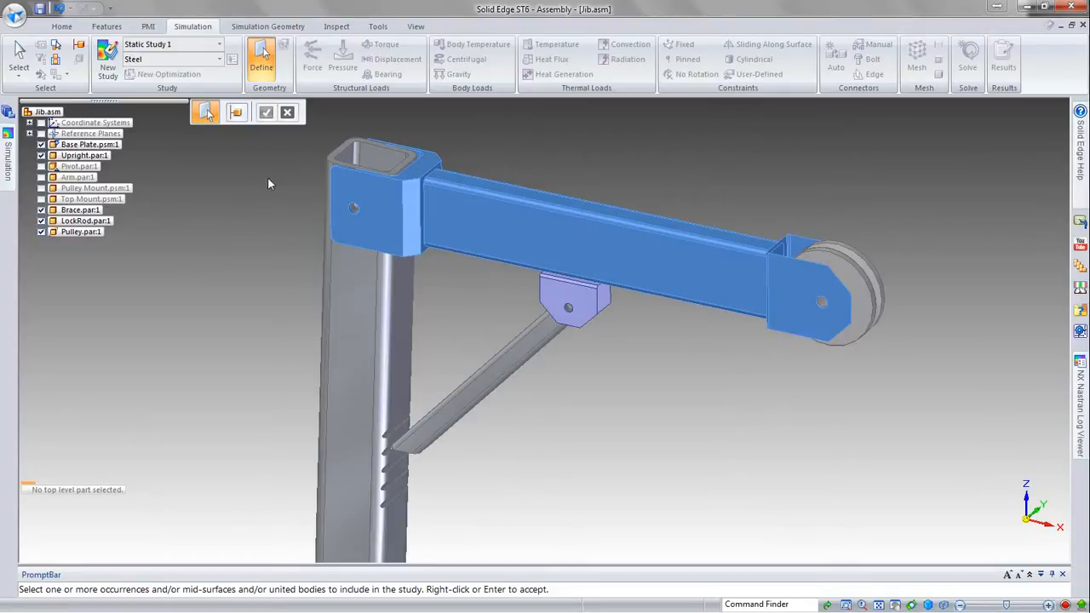
- Define the study geometry with the base plate, upright, brace, lock rod, top mount mid-surface and united arm body
scroll(267, 184, down, 1)
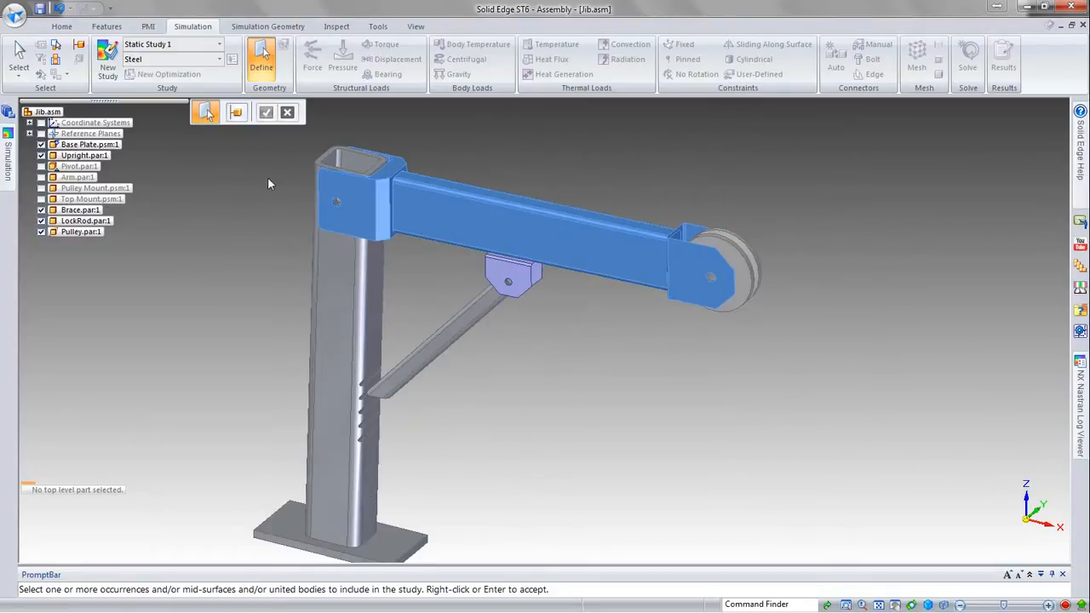
click(292, 521)
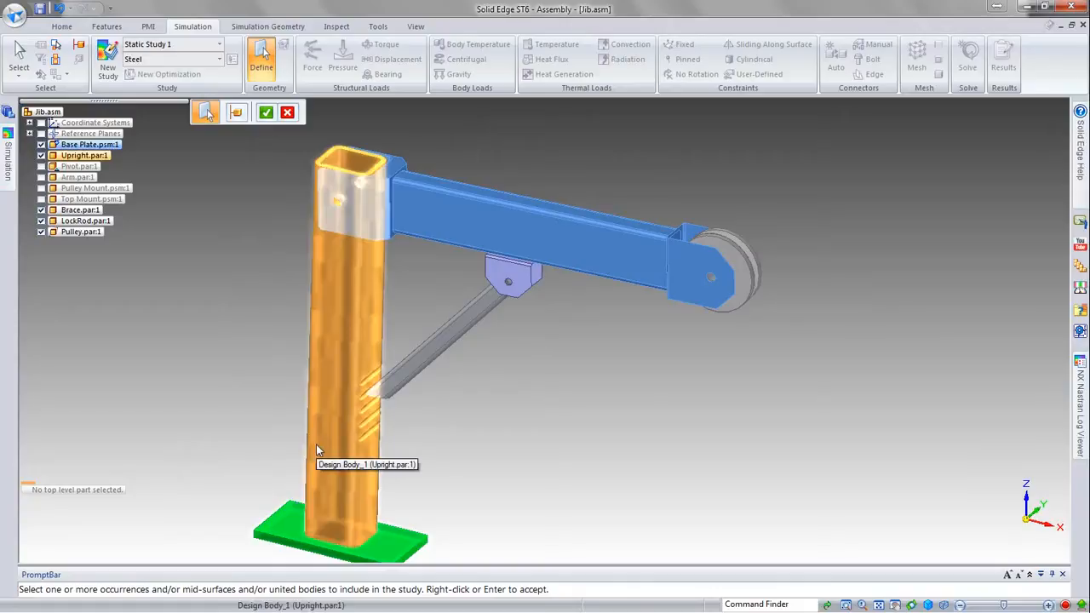
click(316, 444)
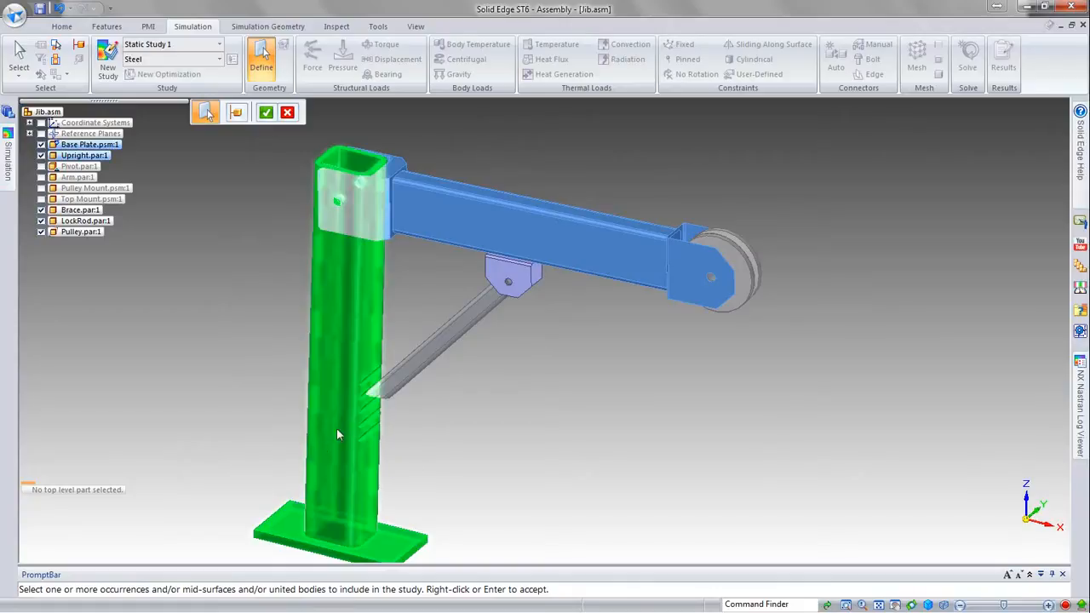
click(370, 397)
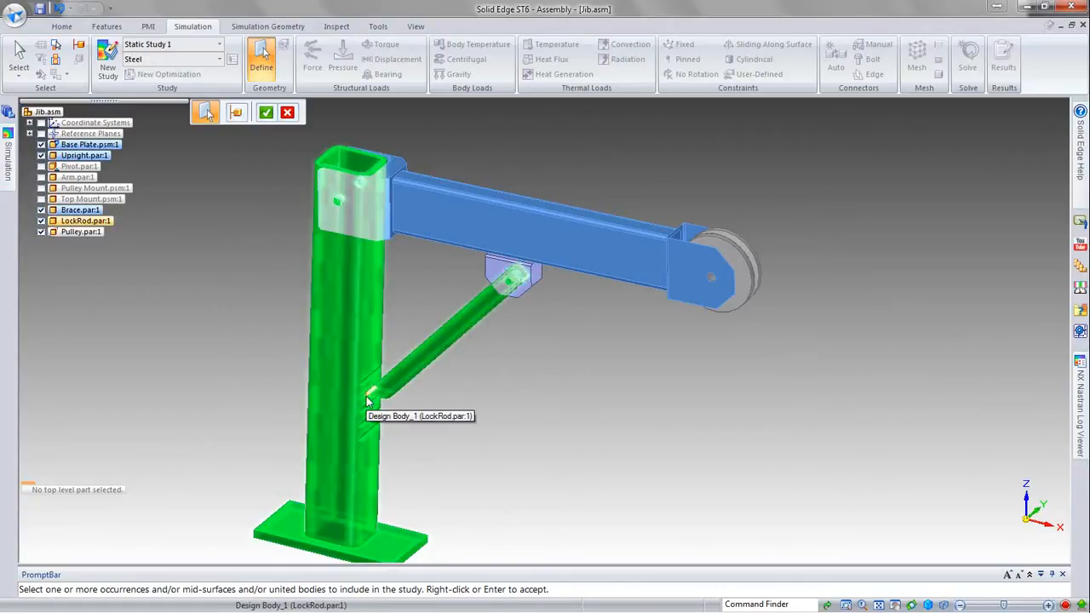
click(369, 401)
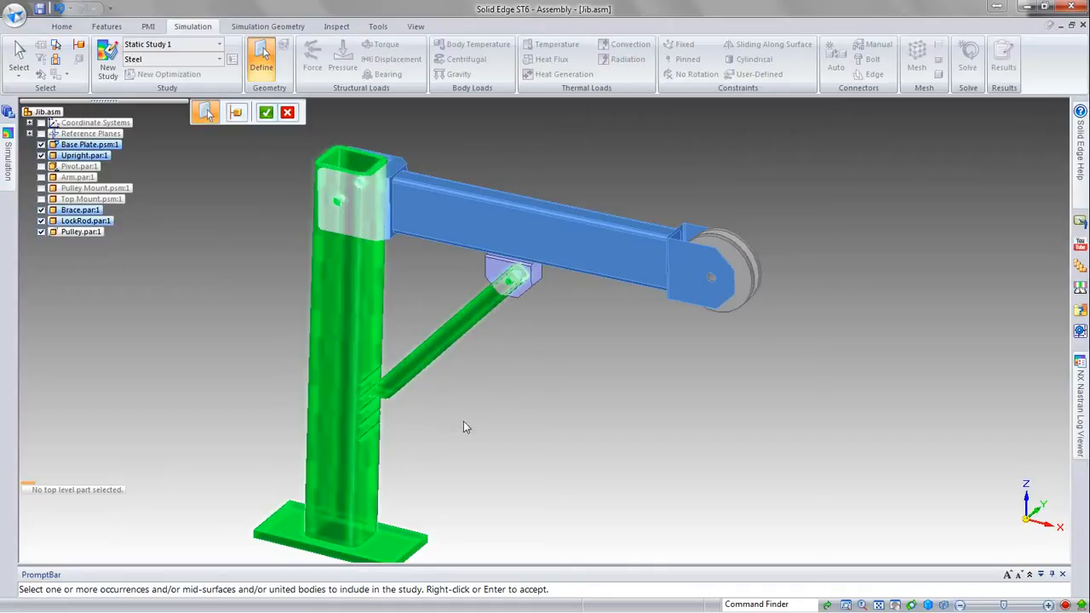
click(496, 274)
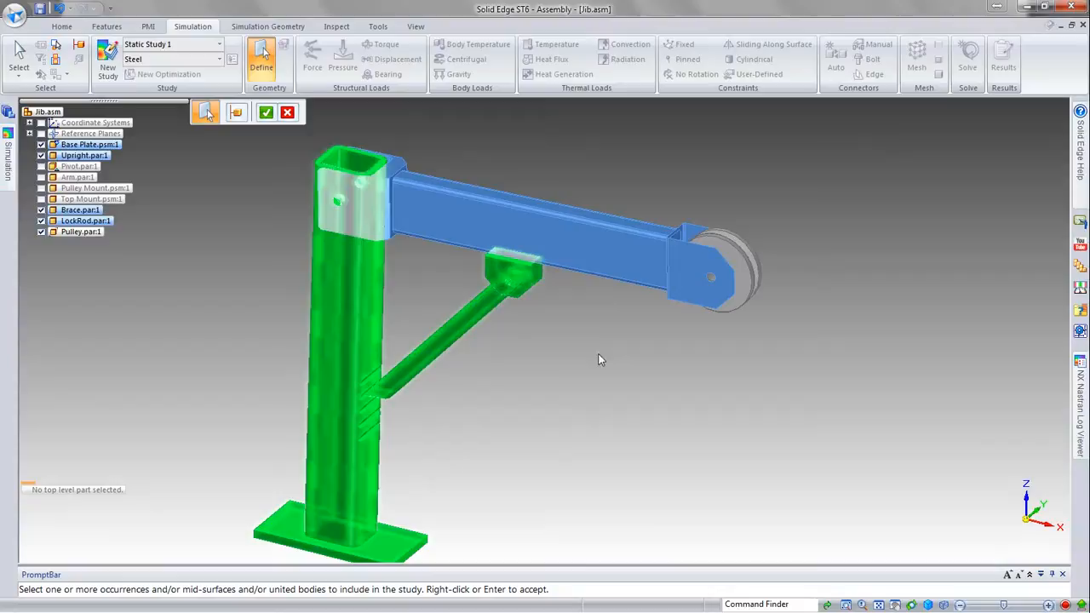
click(438, 204)
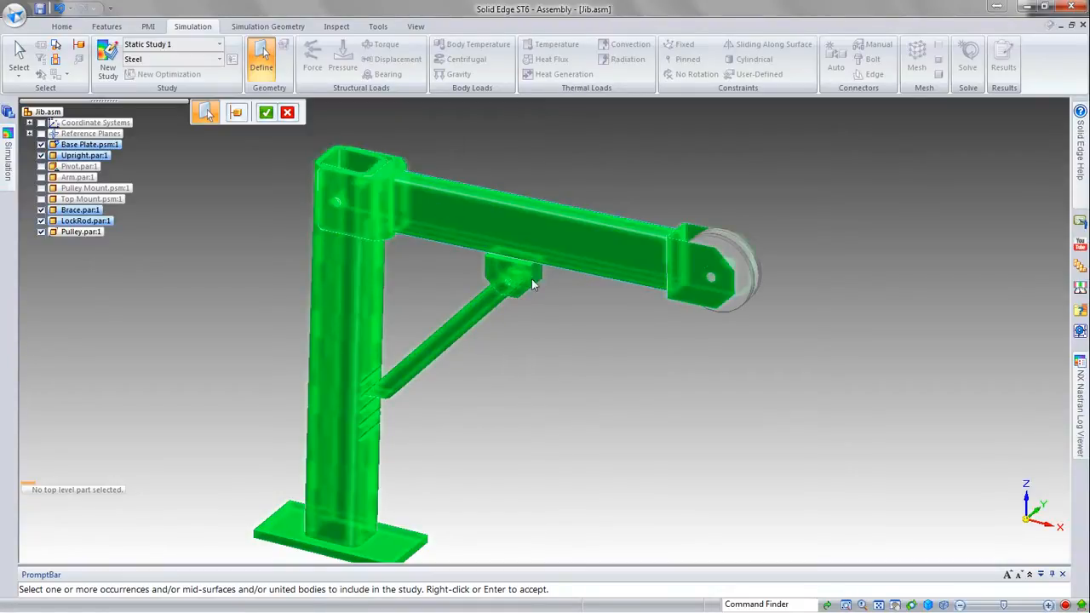
right_click(583, 314)
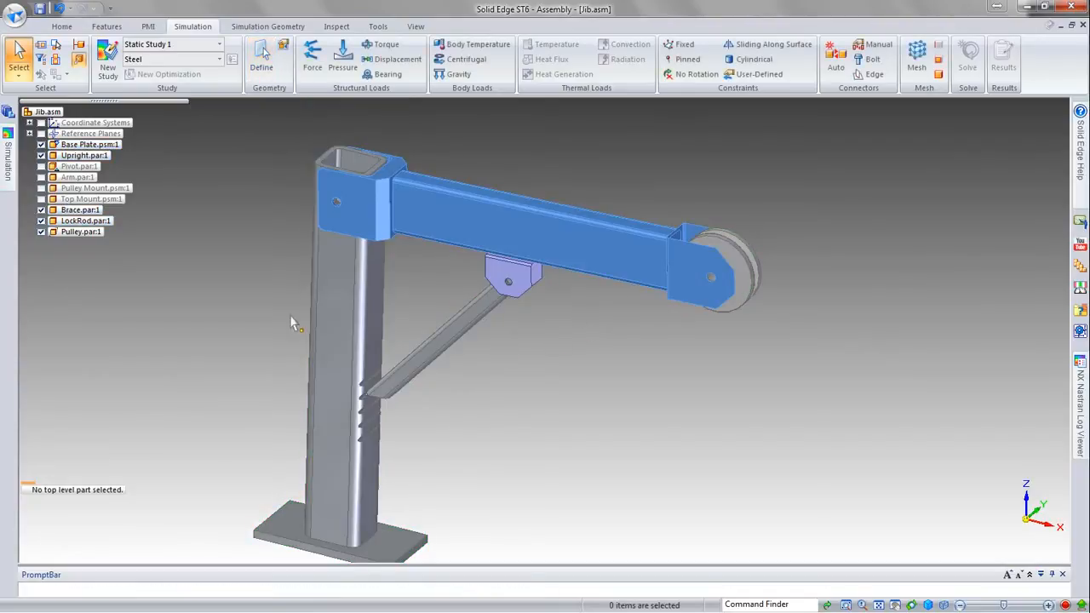
- Examine the study's geometry list and the material and thickness assigned to the united body
click(8, 162)
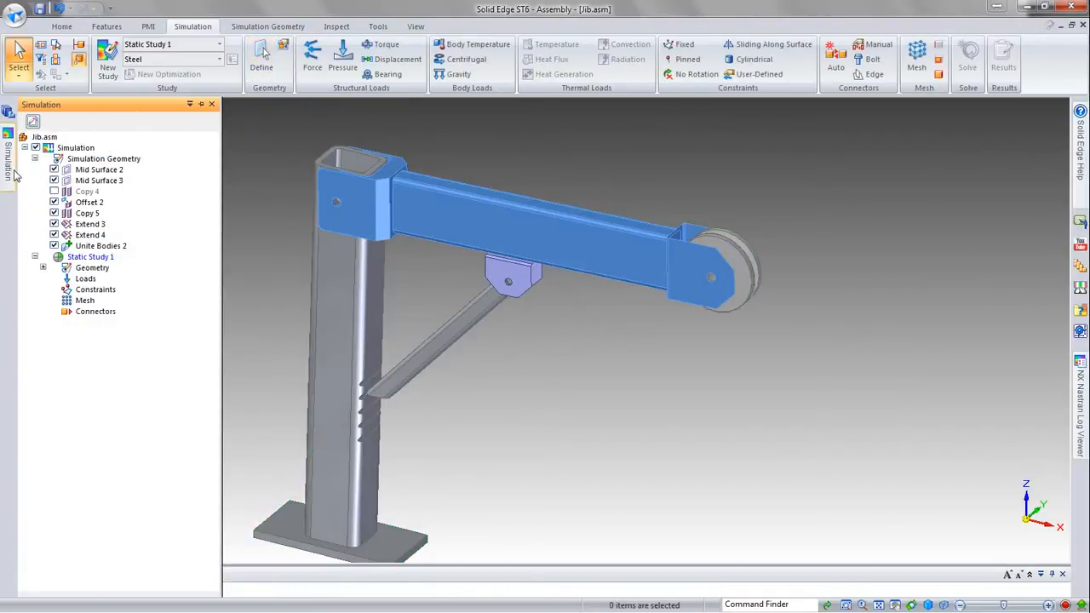
click(43, 267)
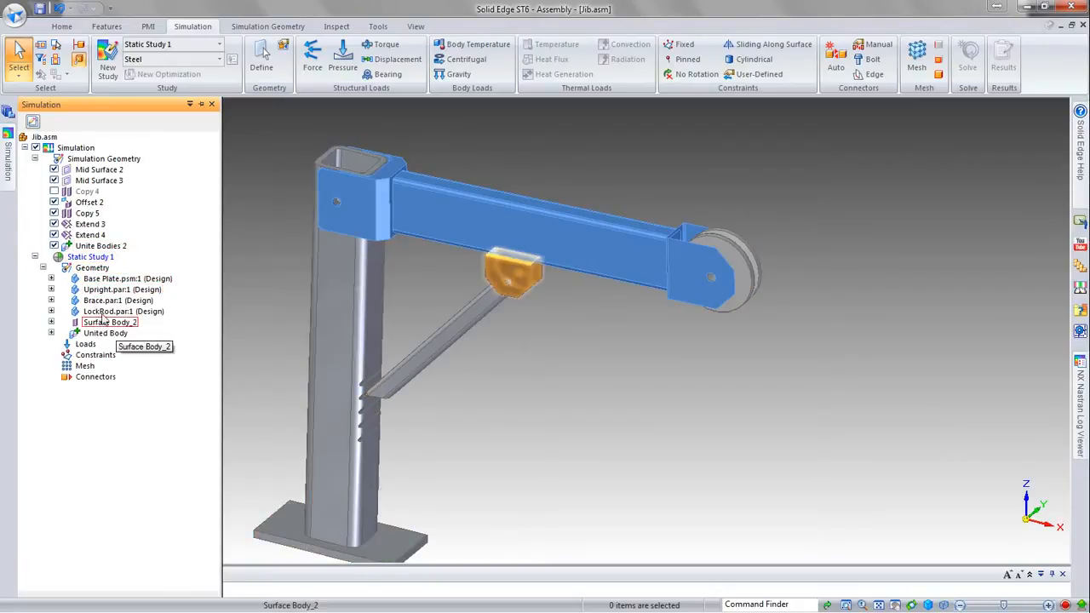
click(51, 332)
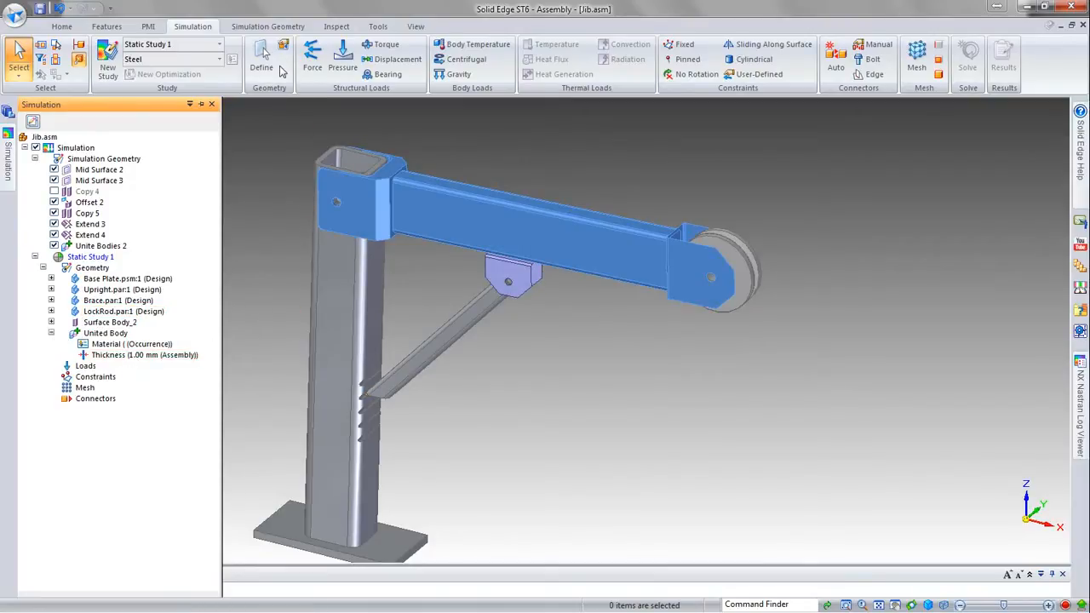
- Override the thickness of the united body's arm and pulley mount faces to 6 mm, with Steel as the material
click(284, 46)
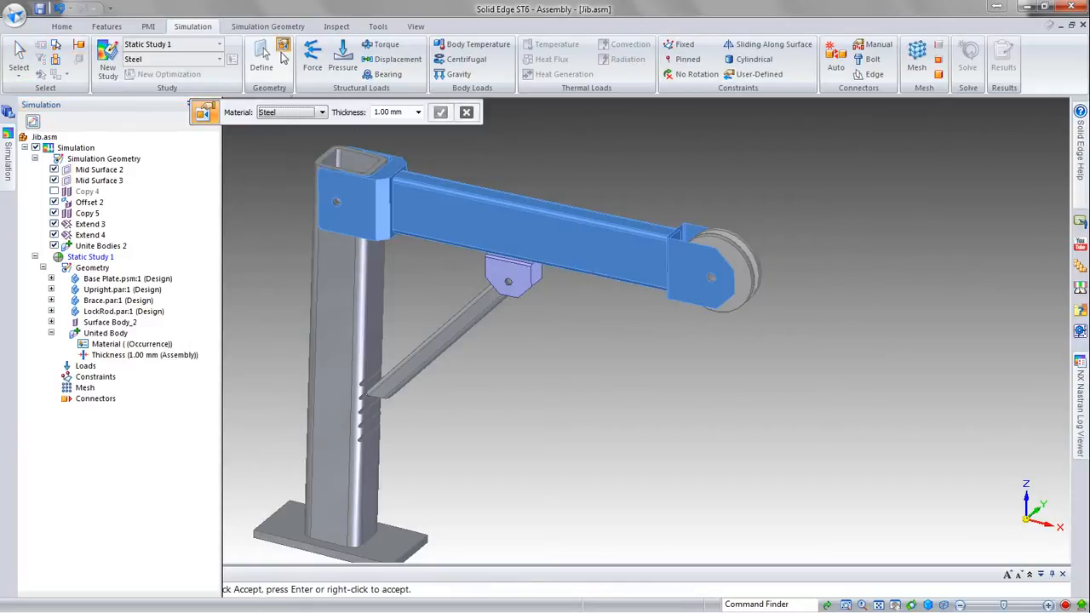
click(417, 113)
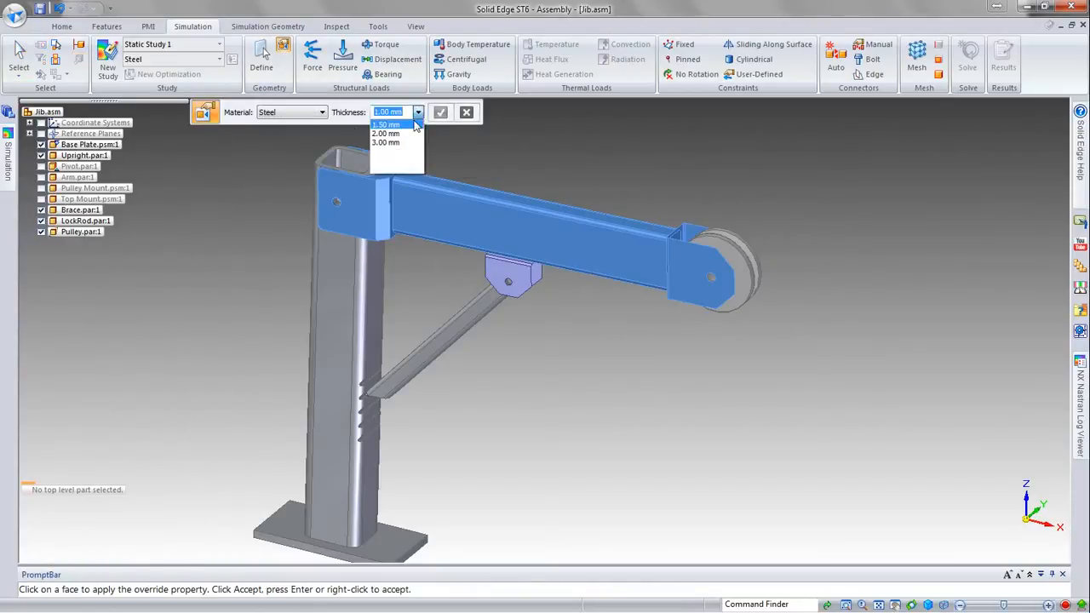
text(6)
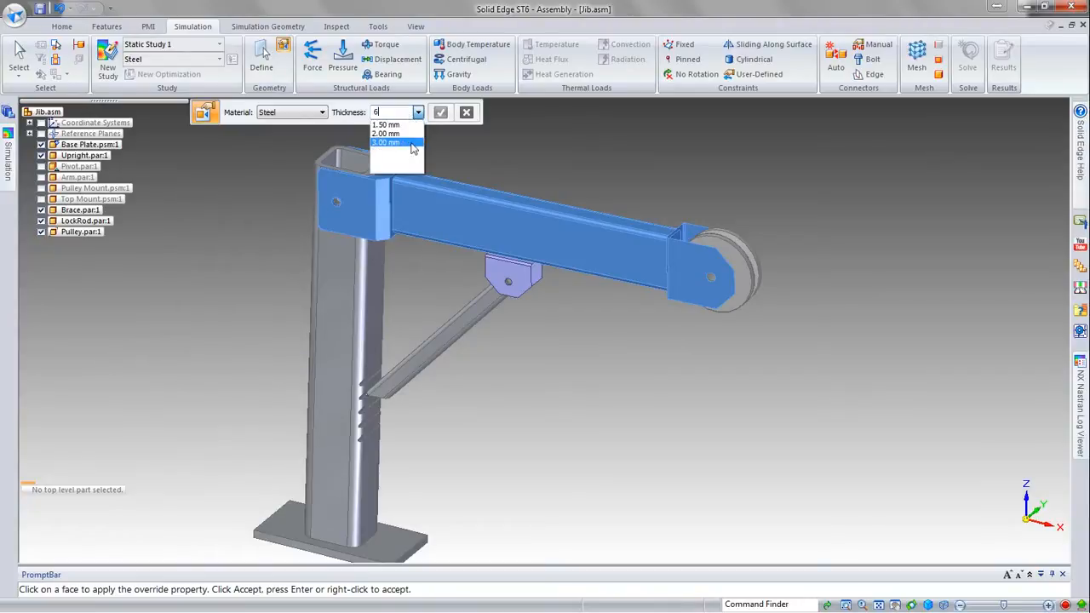
key(Tab)
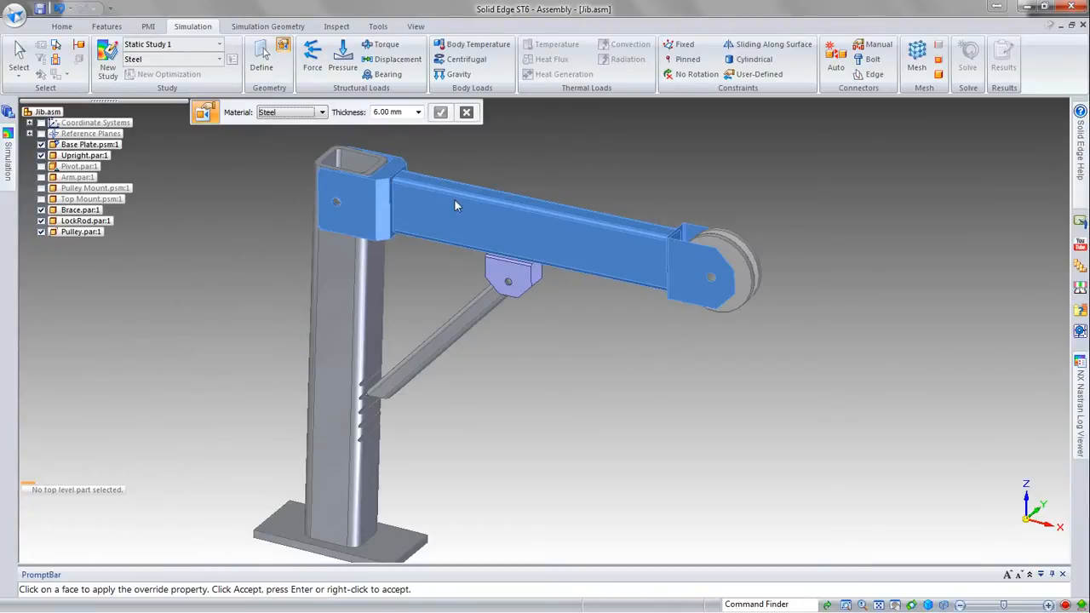
click(444, 202)
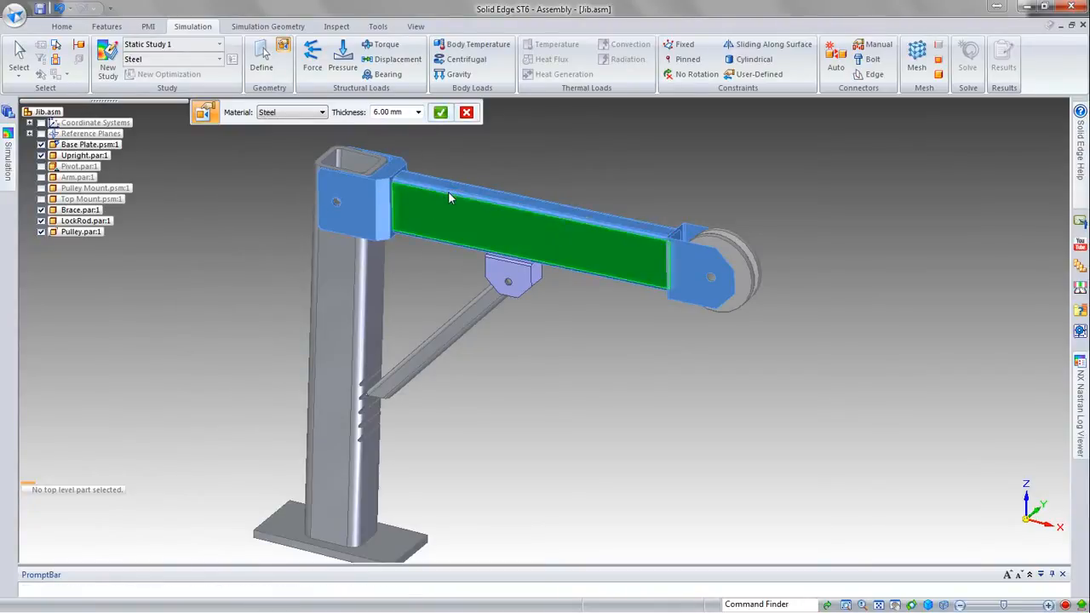
click(449, 196)
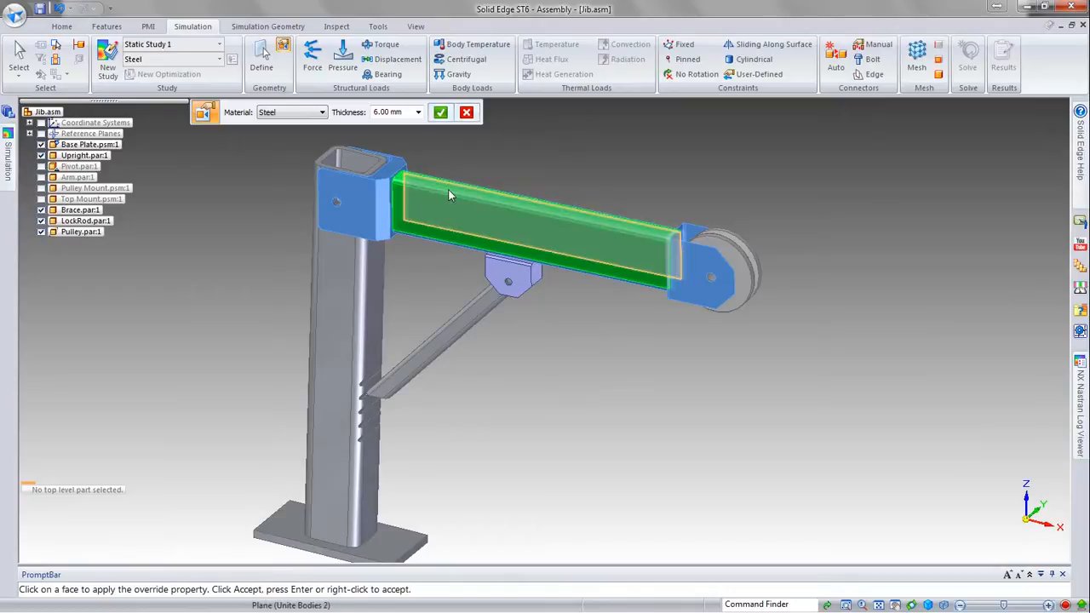
click(432, 242)
click(669, 271)
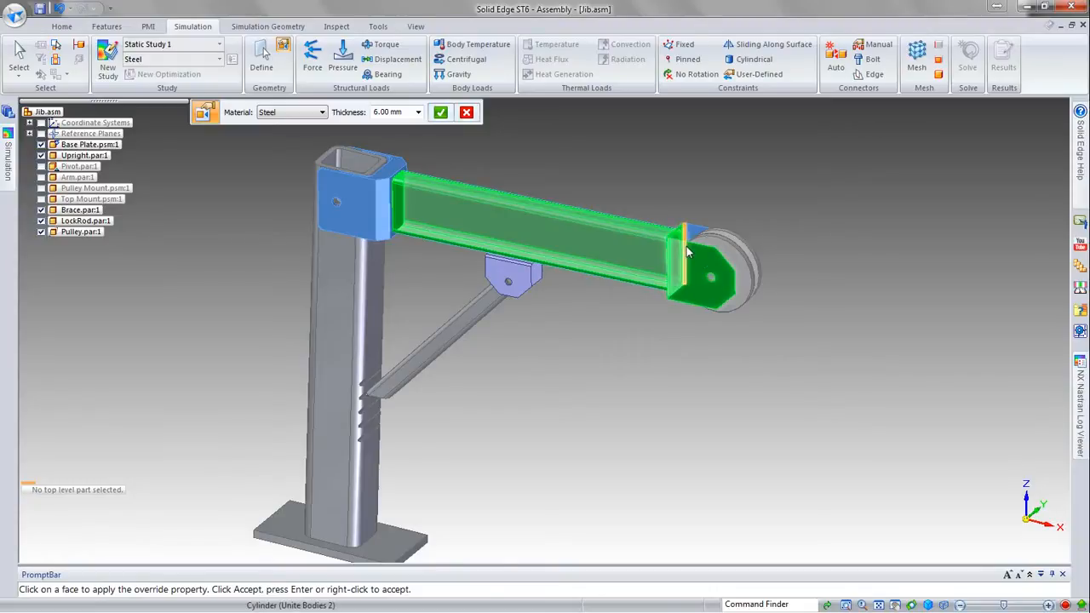
click(690, 244)
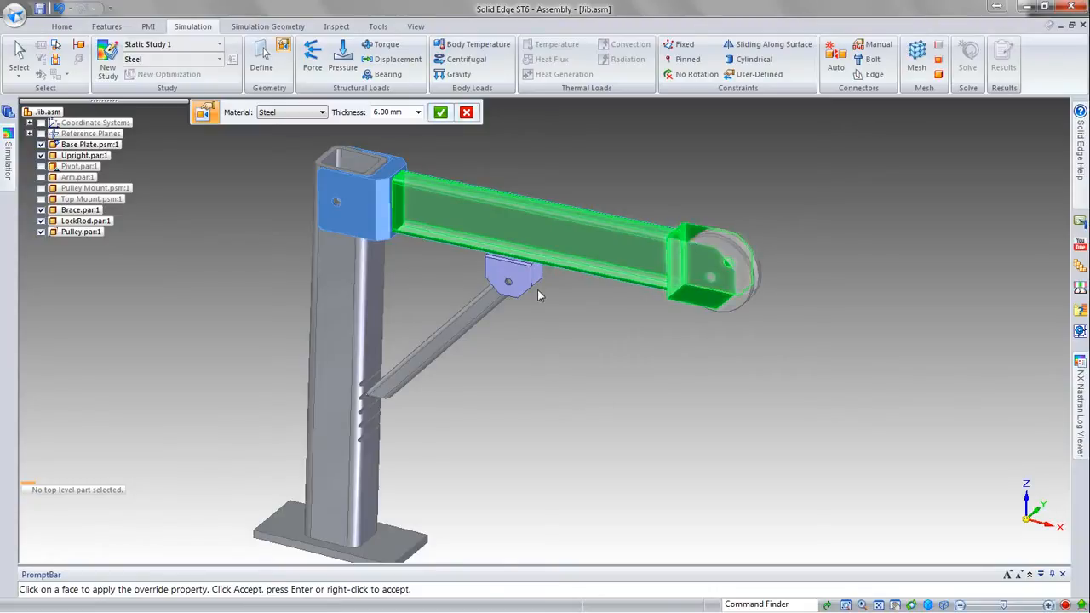
right_click(553, 309)
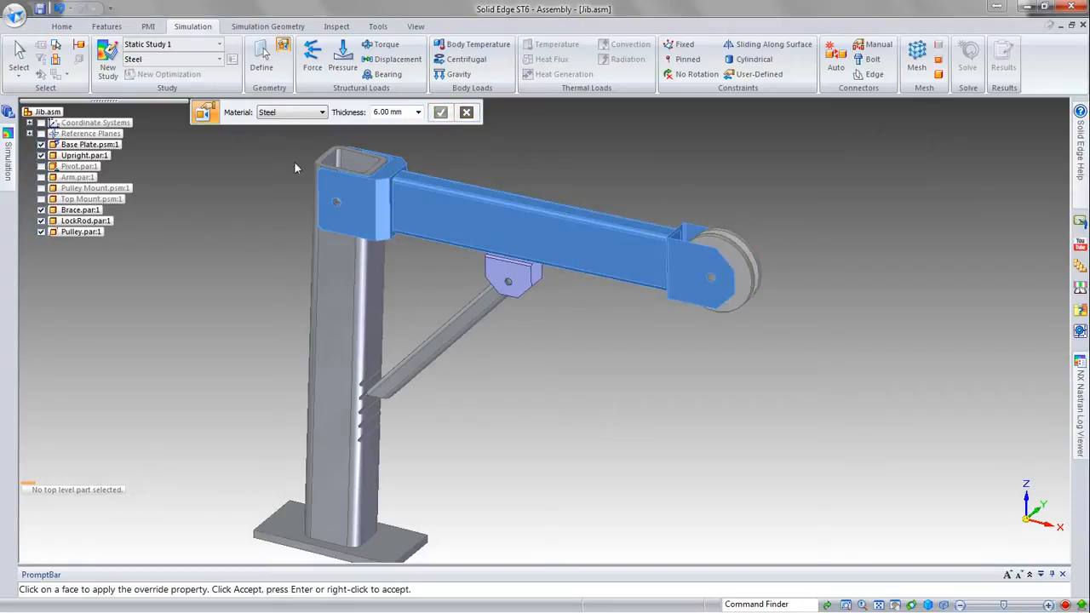
key(Escape)
- Examine the material and thickness assigned to the top mount's surface body in the study geometry
click(8, 155)
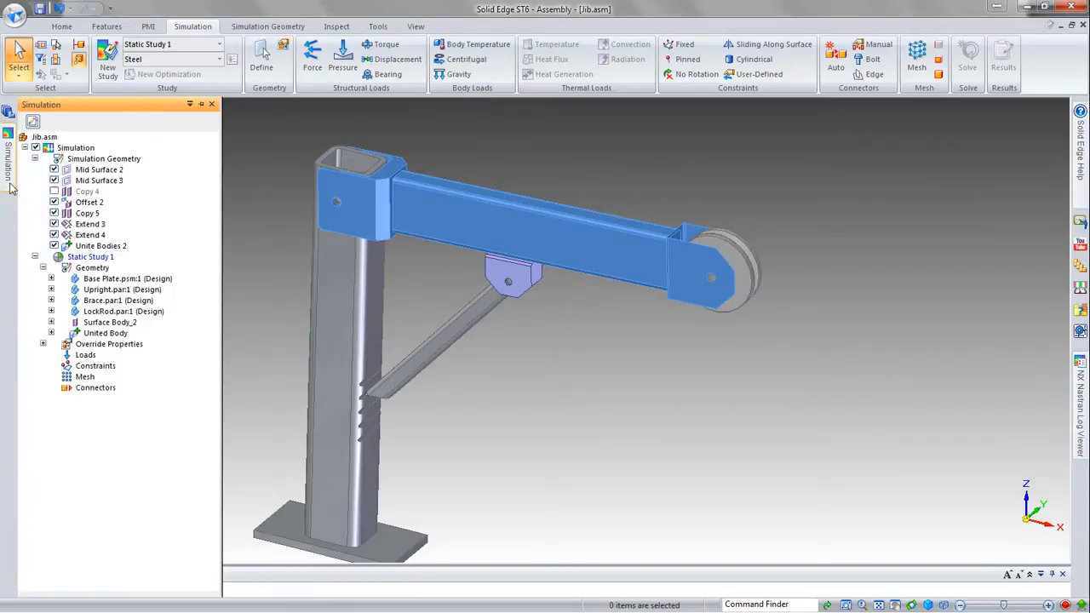
click(51, 322)
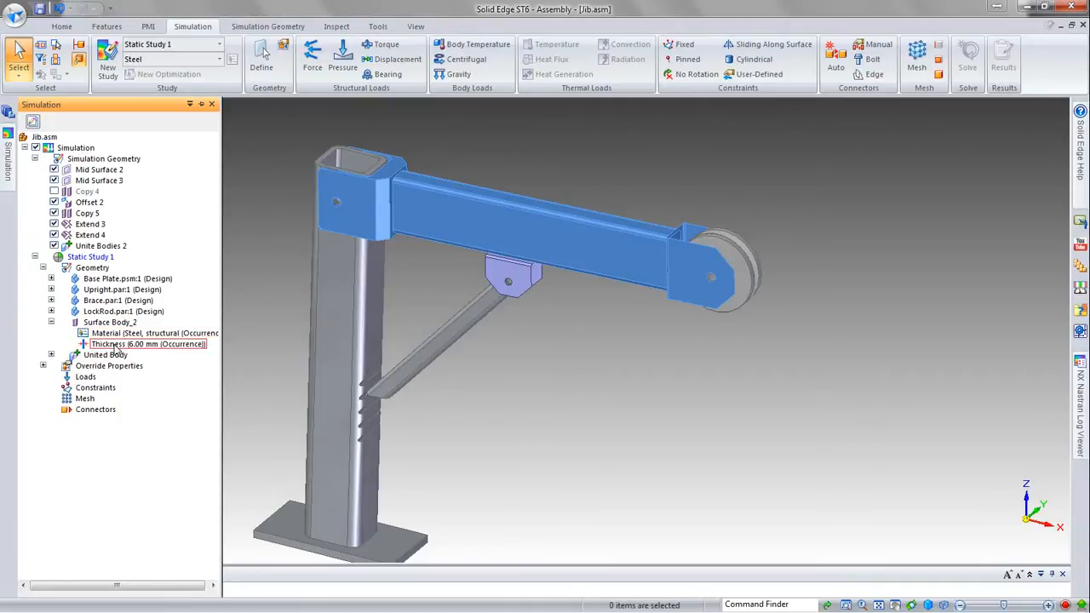
click(115, 344)
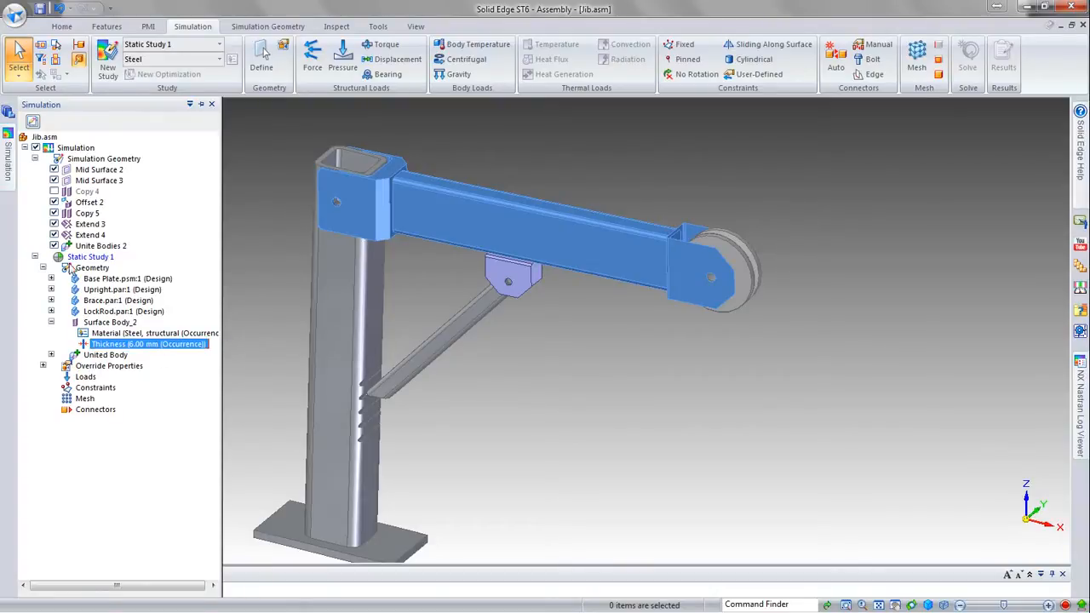
click(44, 267)
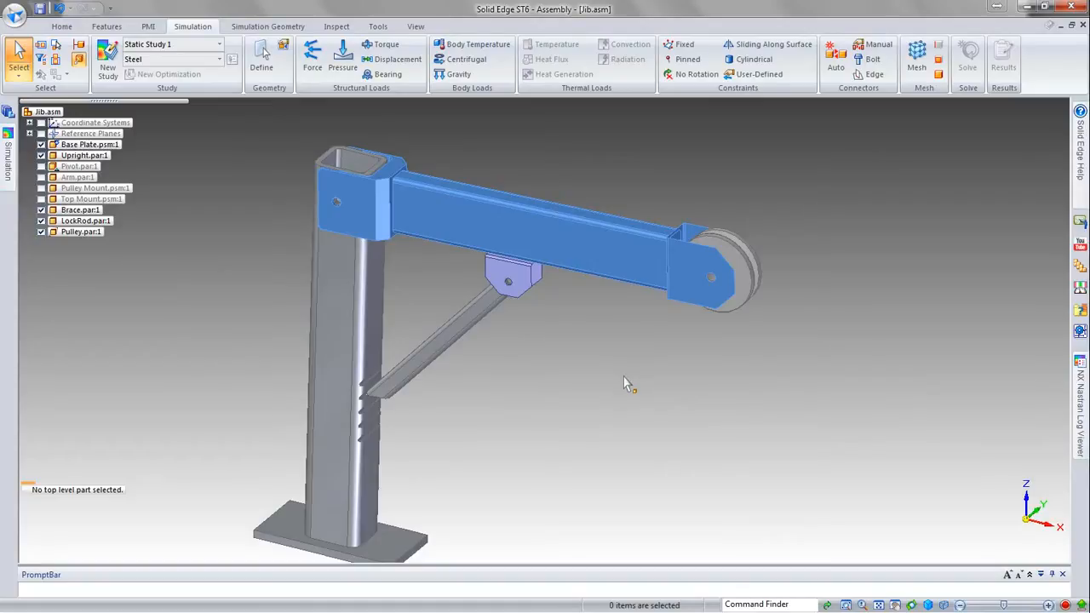
click(314, 59)
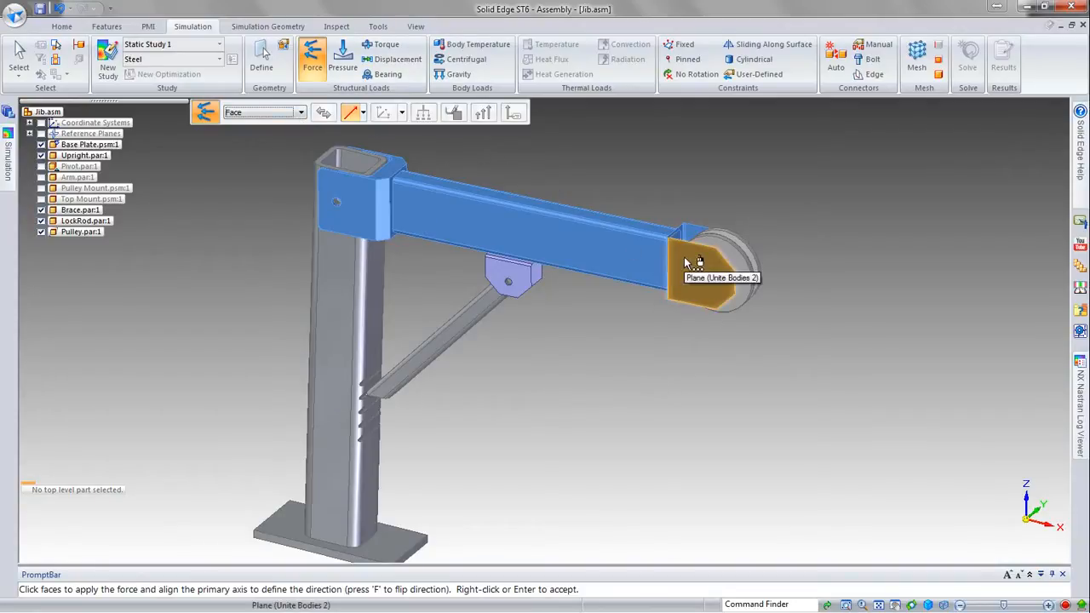
click(300, 113)
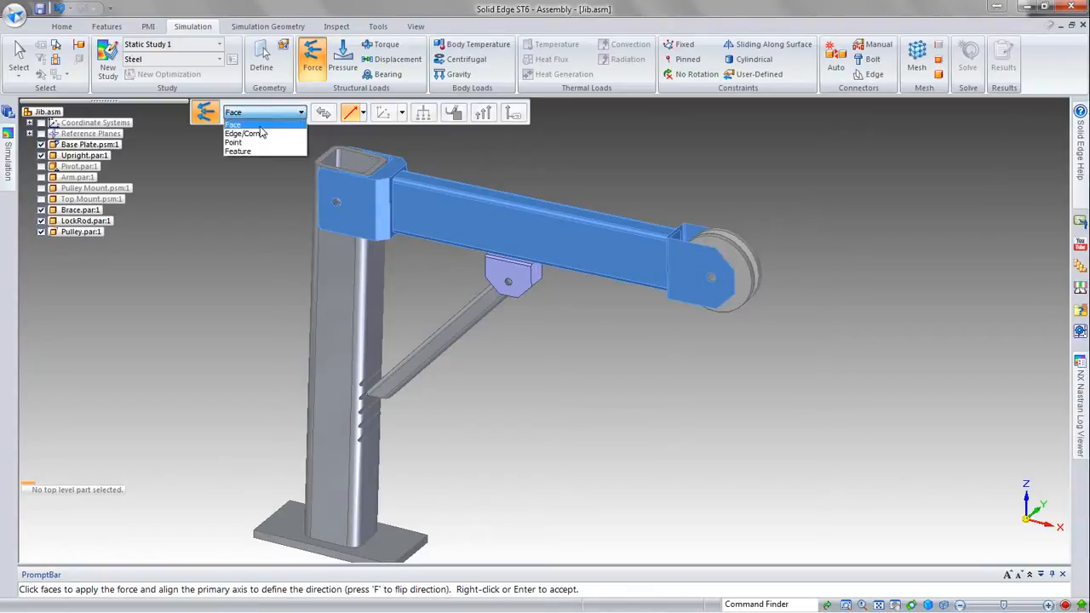
click(257, 134)
click(726, 271)
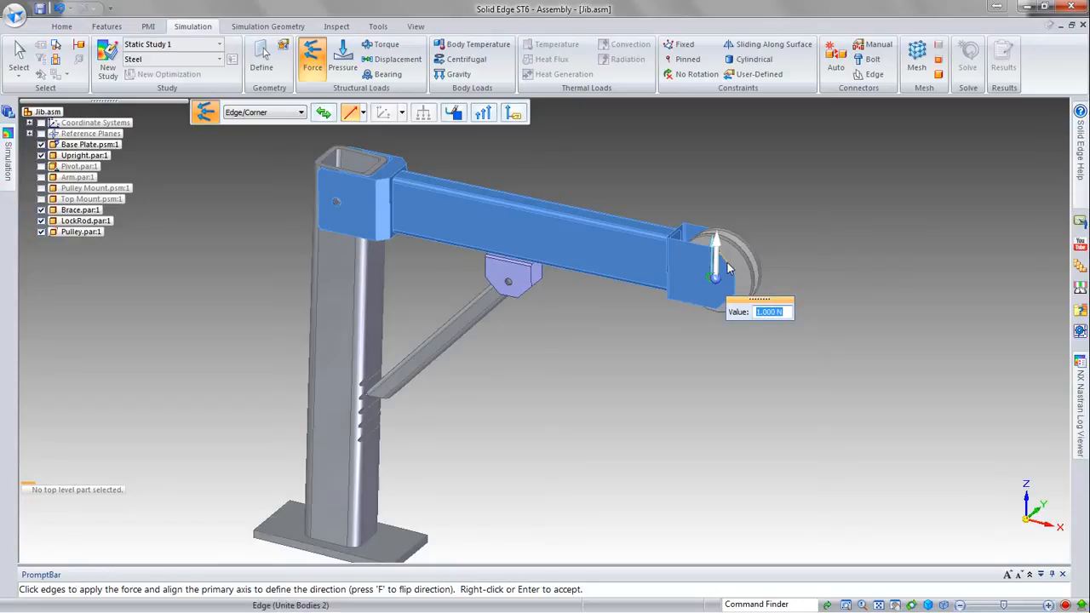
click(732, 259)
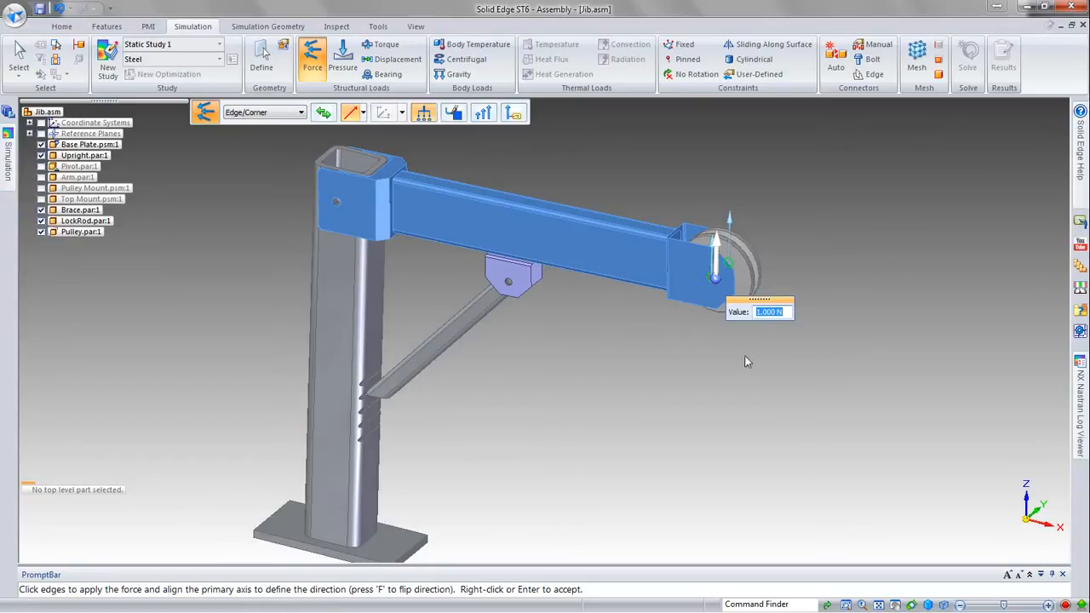
text(5000)
key(Return)
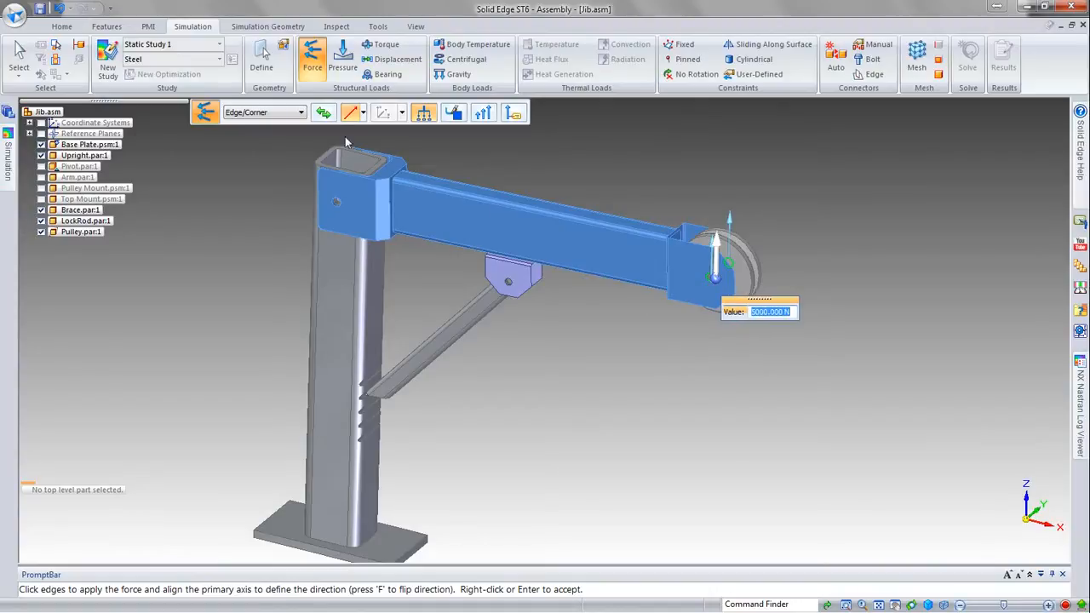
click(324, 114)
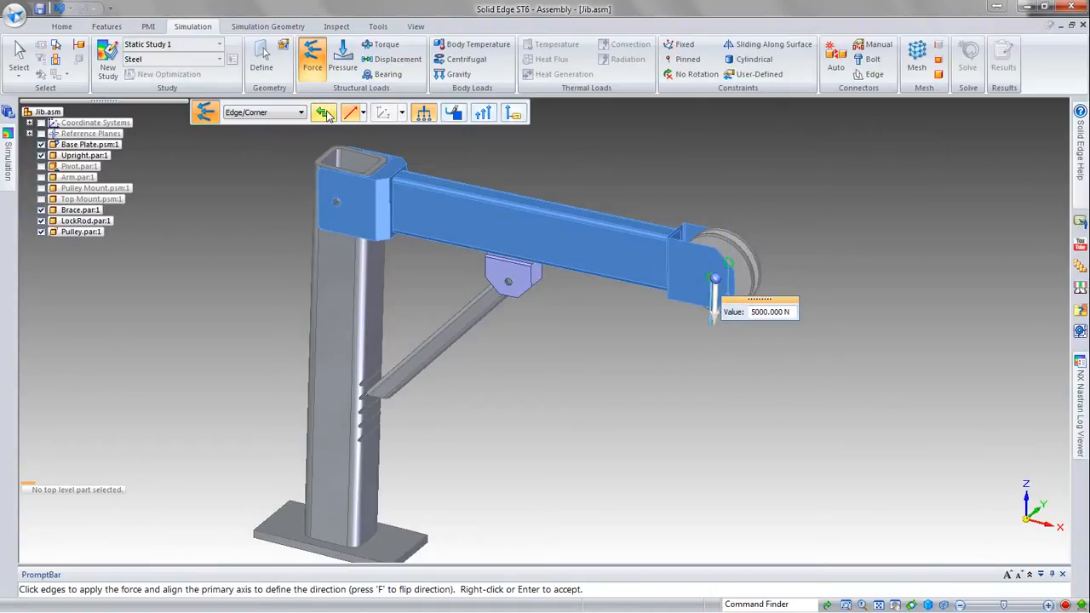
middle_drag(808, 333, 781, 337)
scroll(655, 273, up, 5)
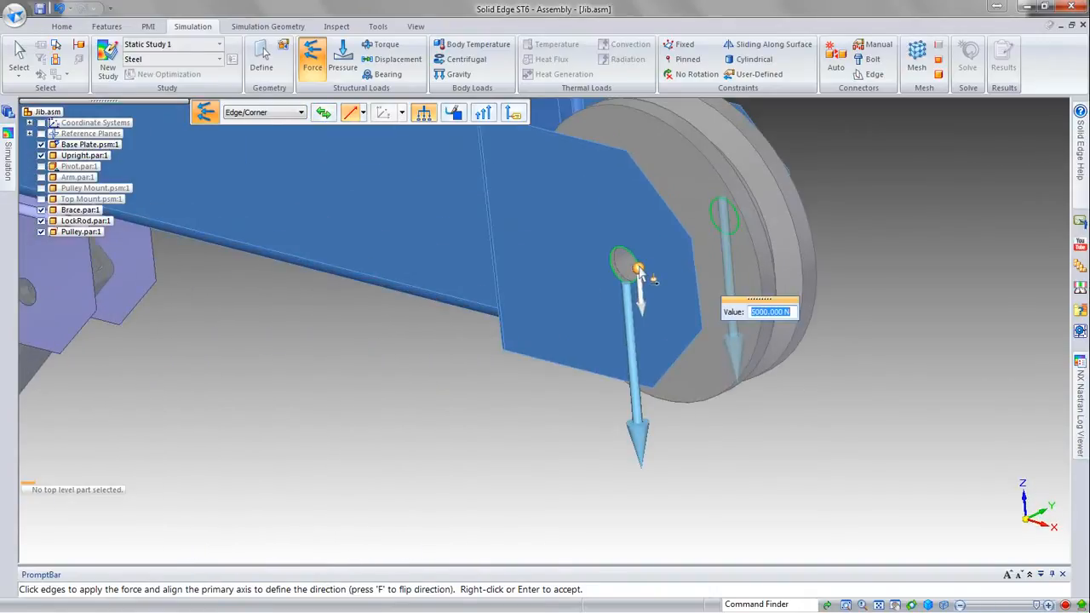
scroll(640, 272, down, 2)
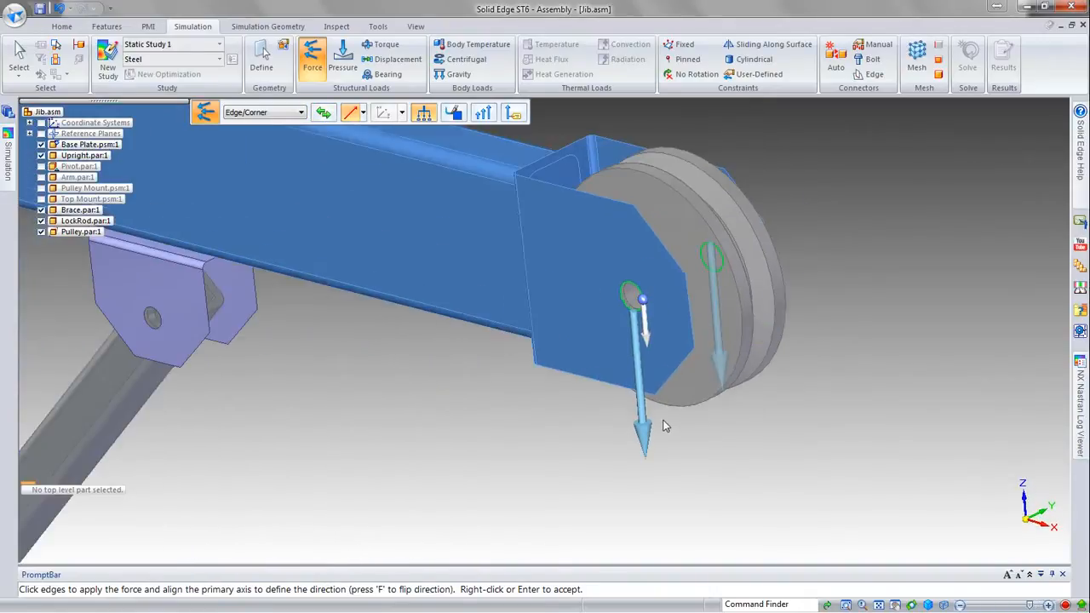
click(642, 302)
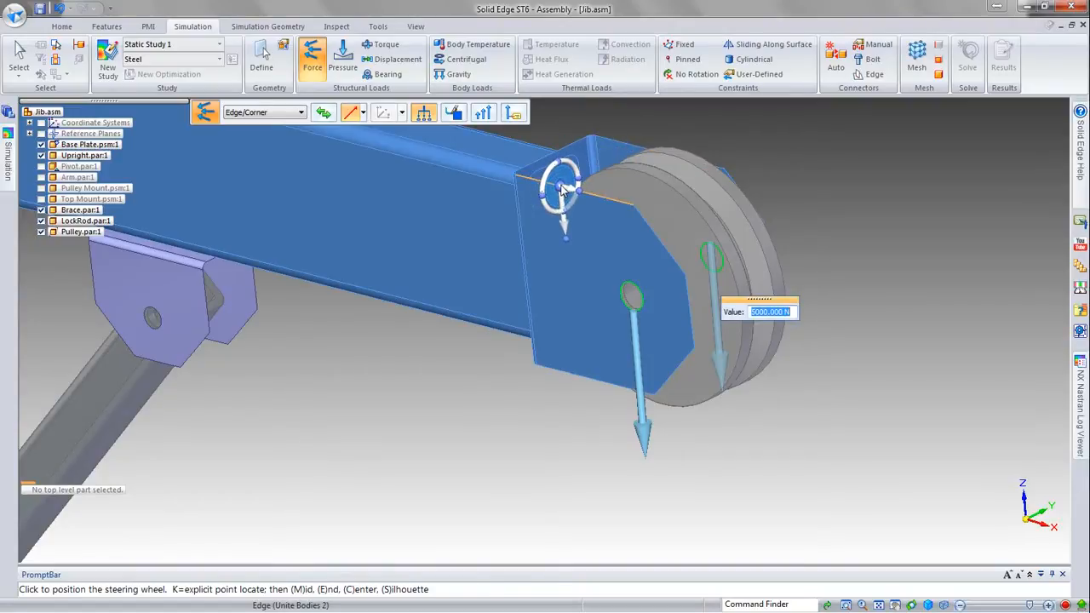
click(560, 187)
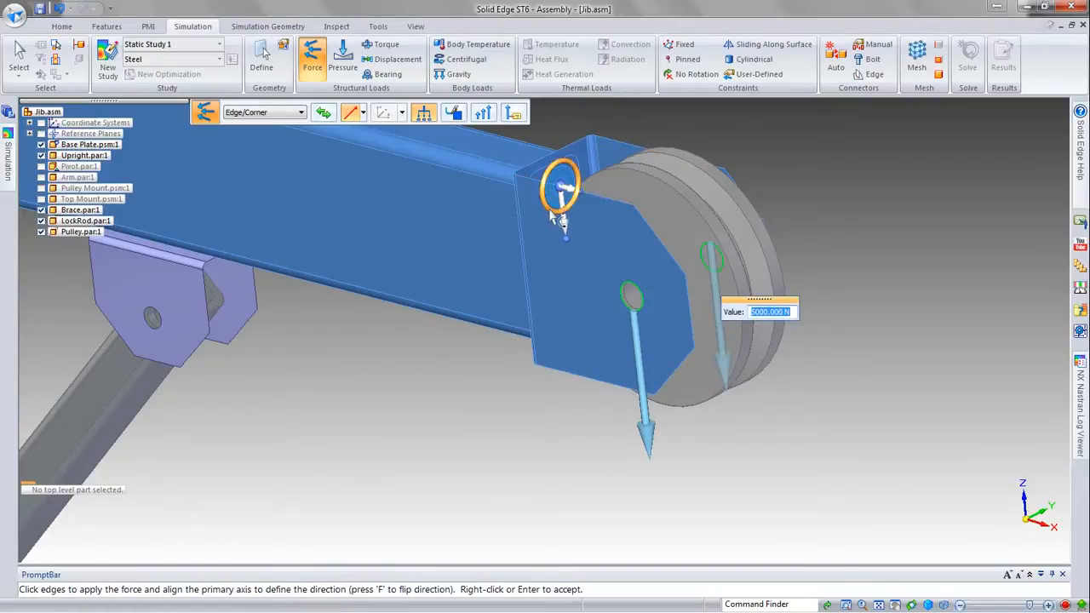
drag(562, 220, 512, 298)
key(Escape)
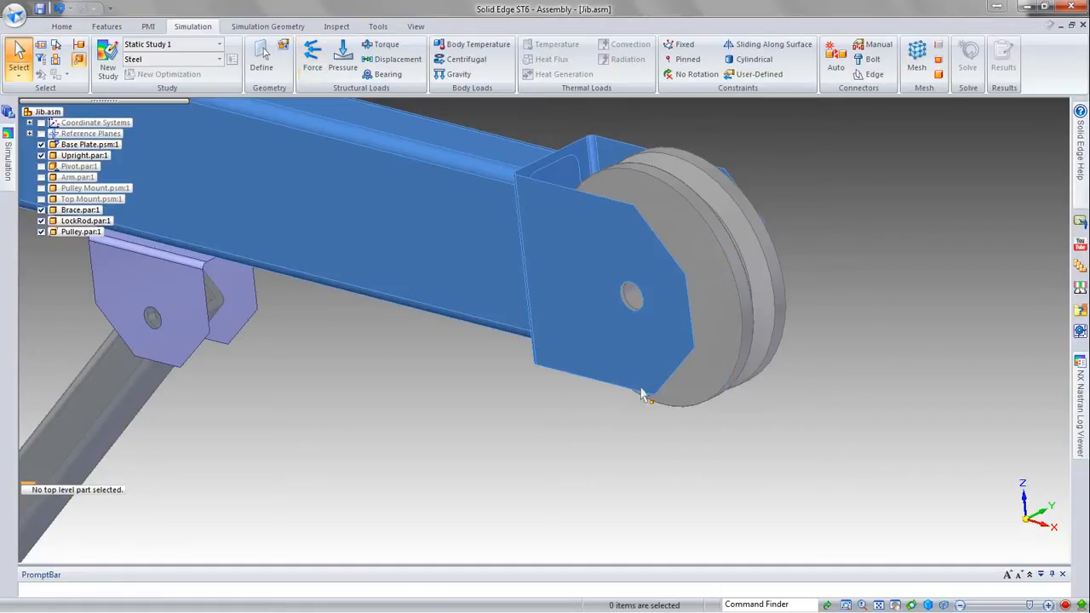
- Apply a 5000 N downward force to the hole edges on both sides of the pulley mount
click(313, 62)
click(300, 113)
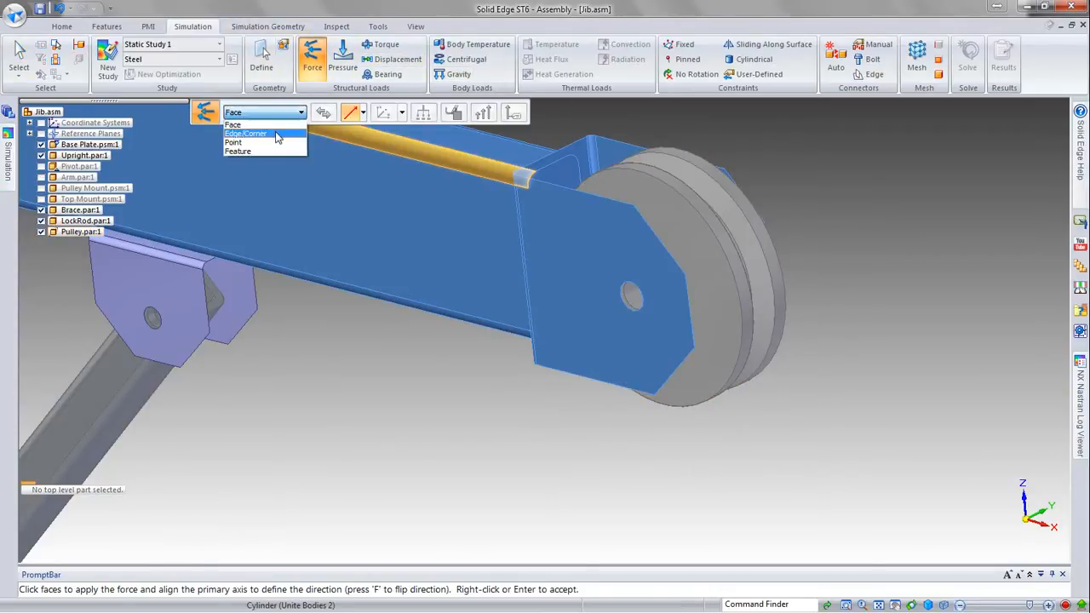
click(252, 135)
click(636, 311)
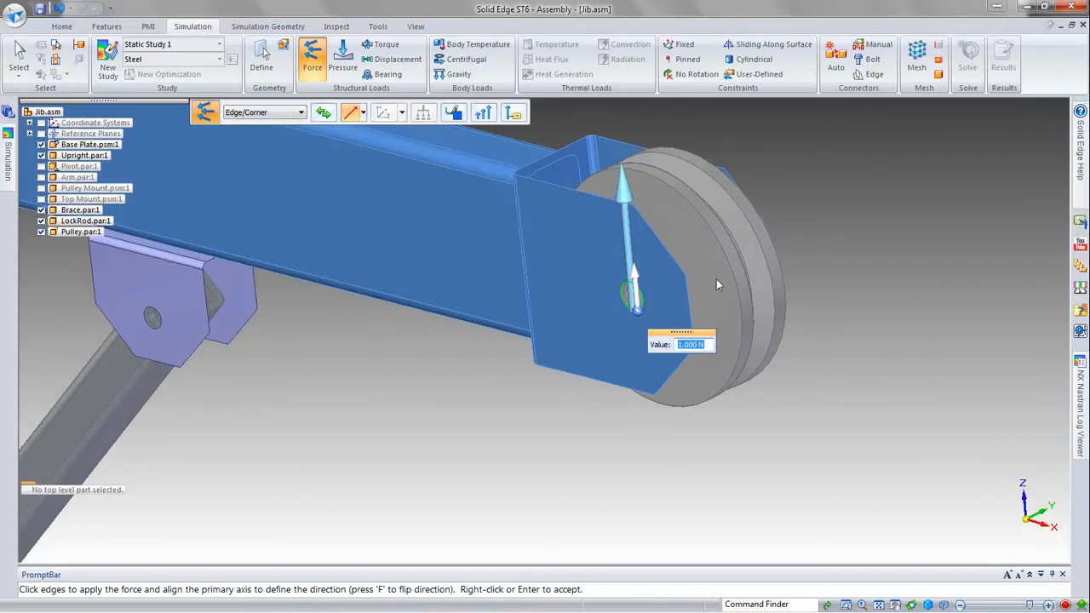
middle_drag(767, 257, 291, 430)
middle_drag(362, 428, 839, 290)
text(5000)
key(Return)
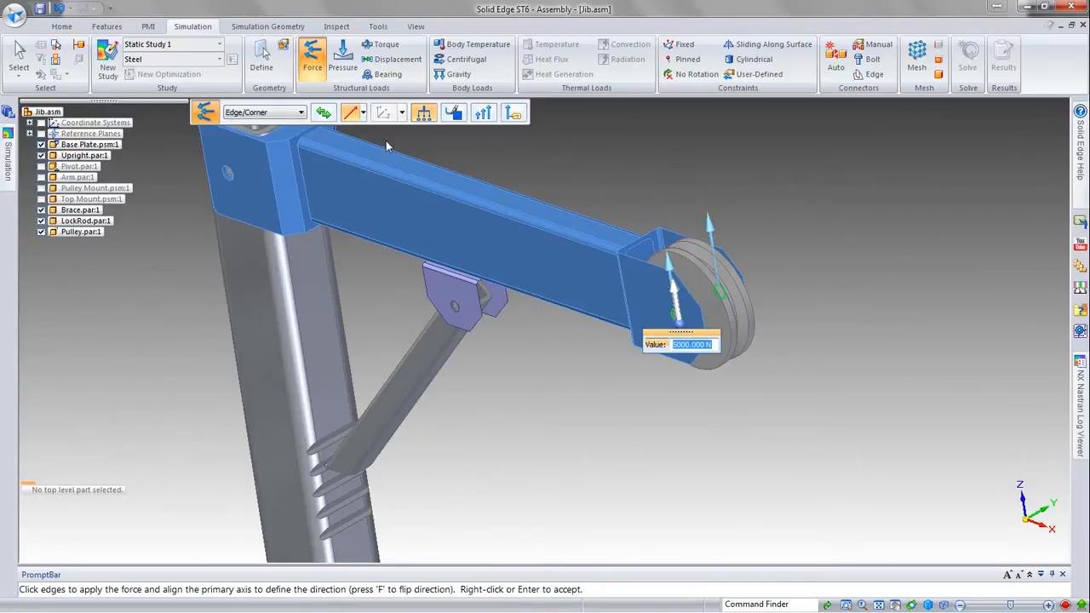
click(323, 112)
right_click(759, 196)
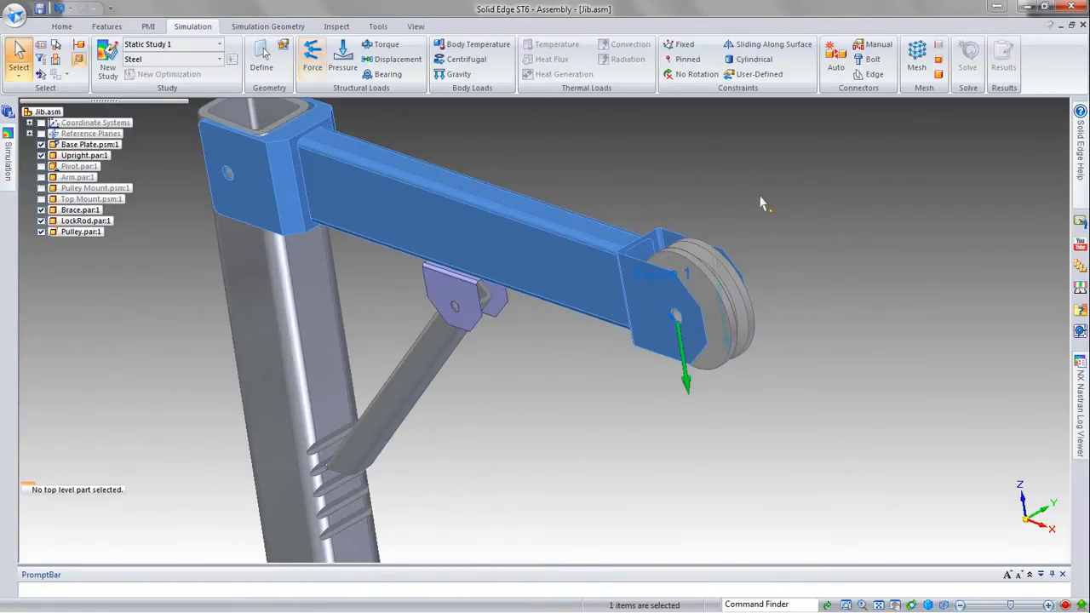
- Apply a fixed constraint to the underside face of the base plate
scroll(810, 275, down, 3)
middle_drag(779, 333, 829, 304)
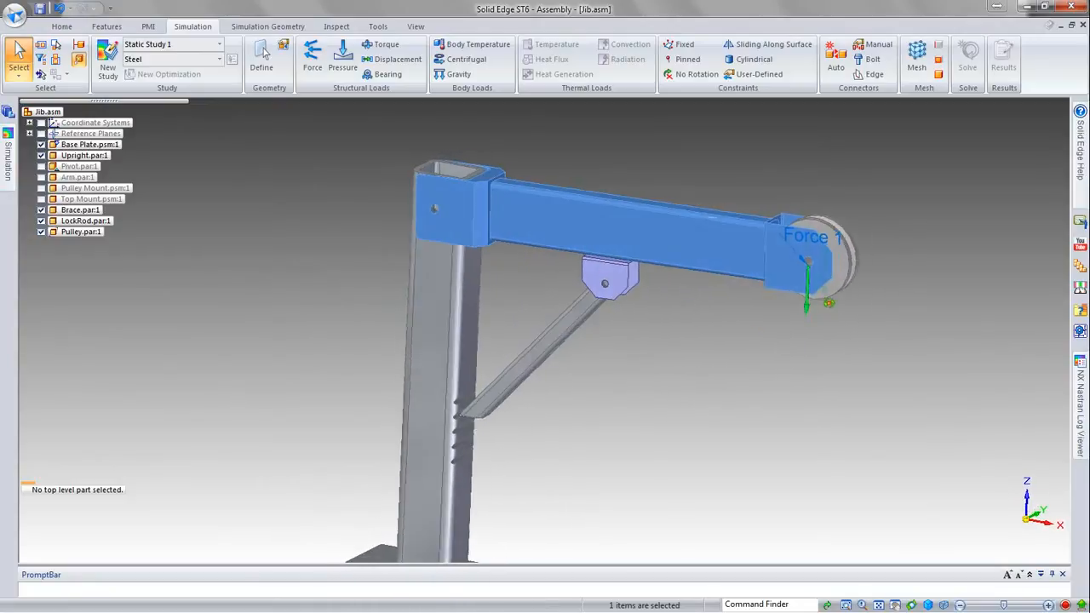
scroll(740, 180, down, 3)
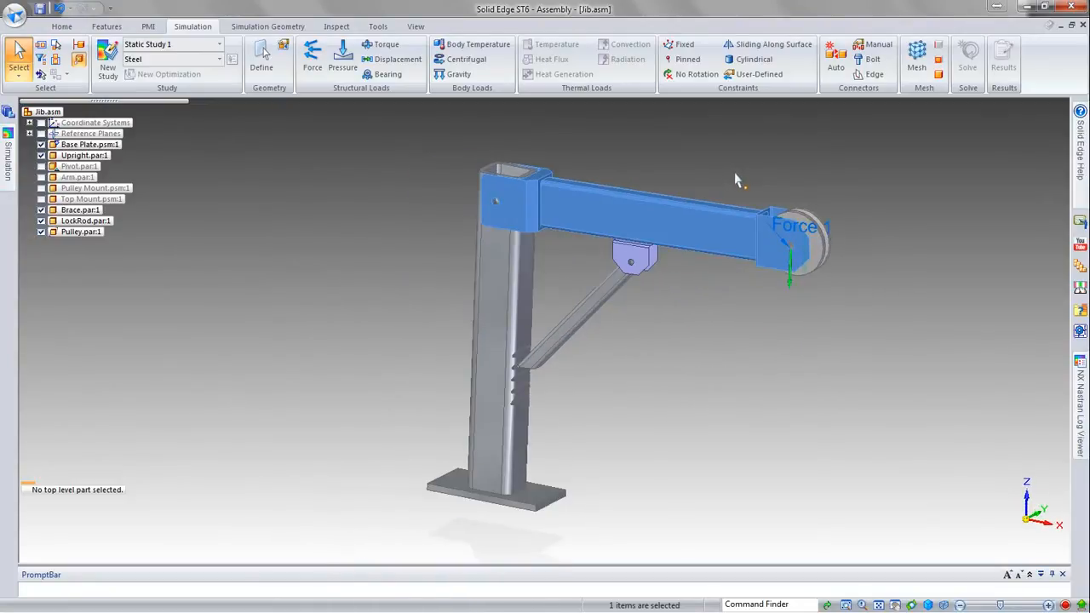
click(684, 47)
scroll(510, 532, up, 4)
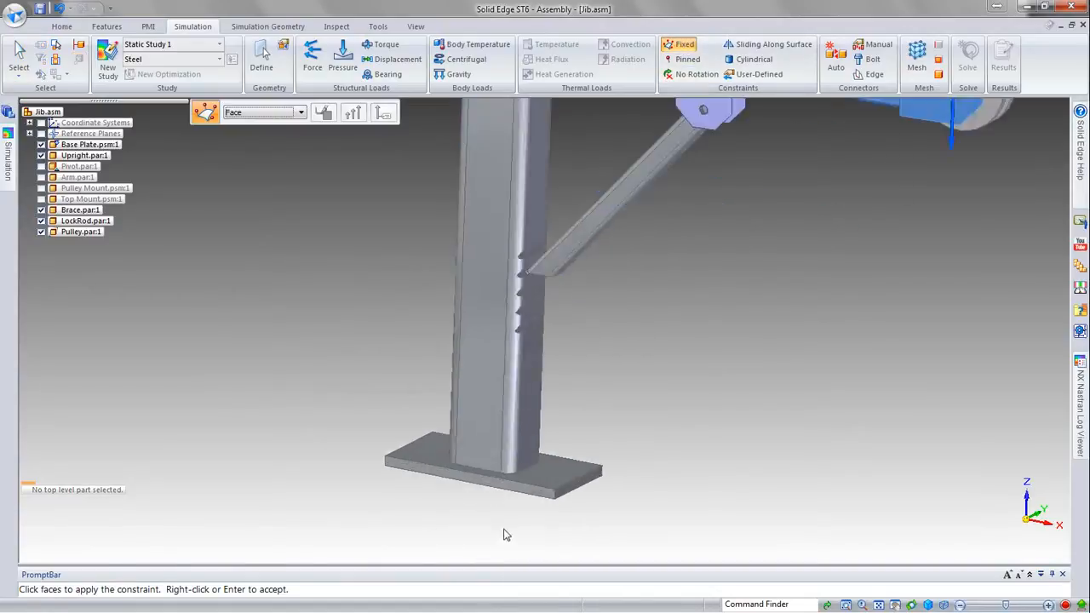
right_click(535, 483)
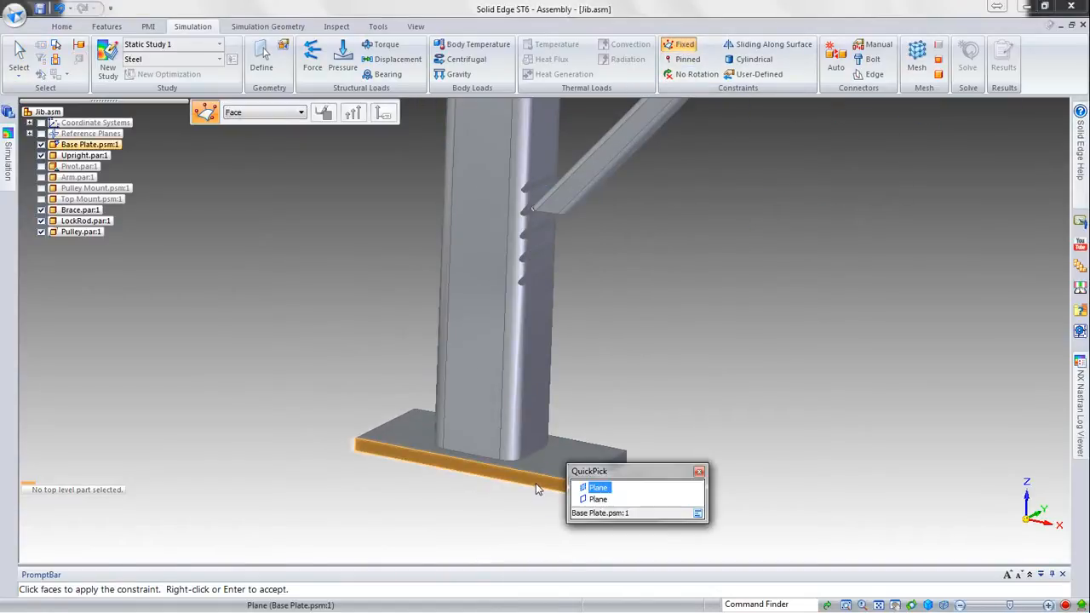
click(595, 499)
right_click(405, 522)
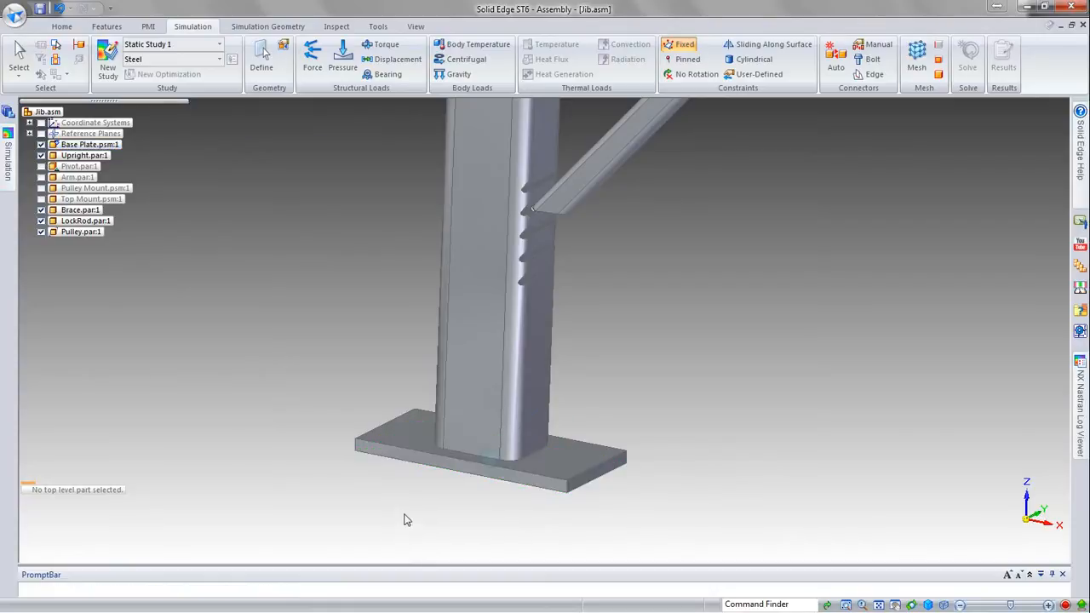
- Detect automatic glue connections among the upright, base plate, brace and lock rod with a 10 mm search distance
scroll(413, 522, down, 5)
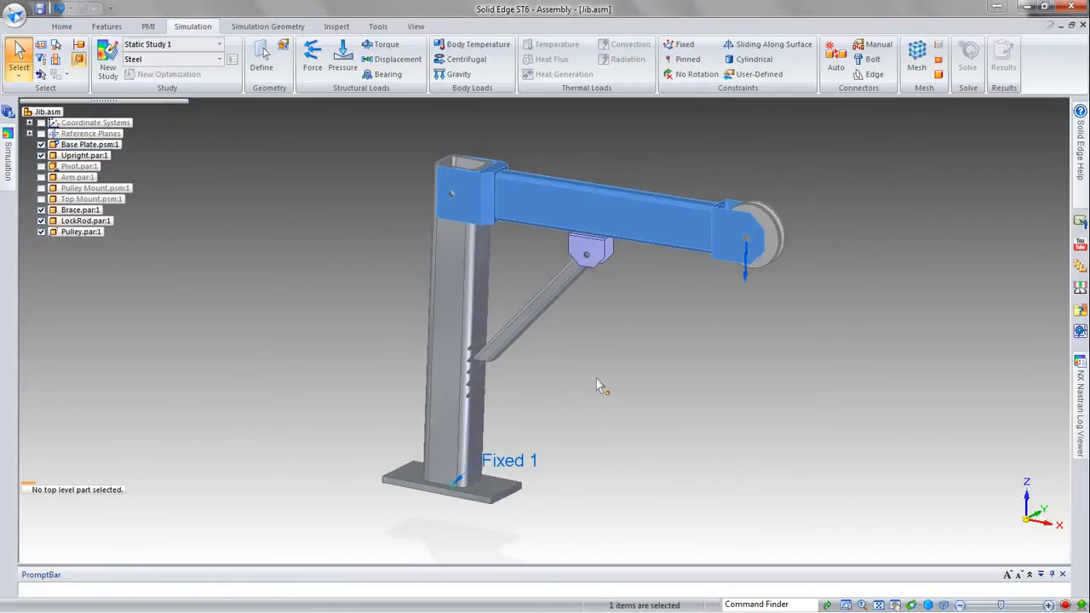
scroll(591, 381, down, 1)
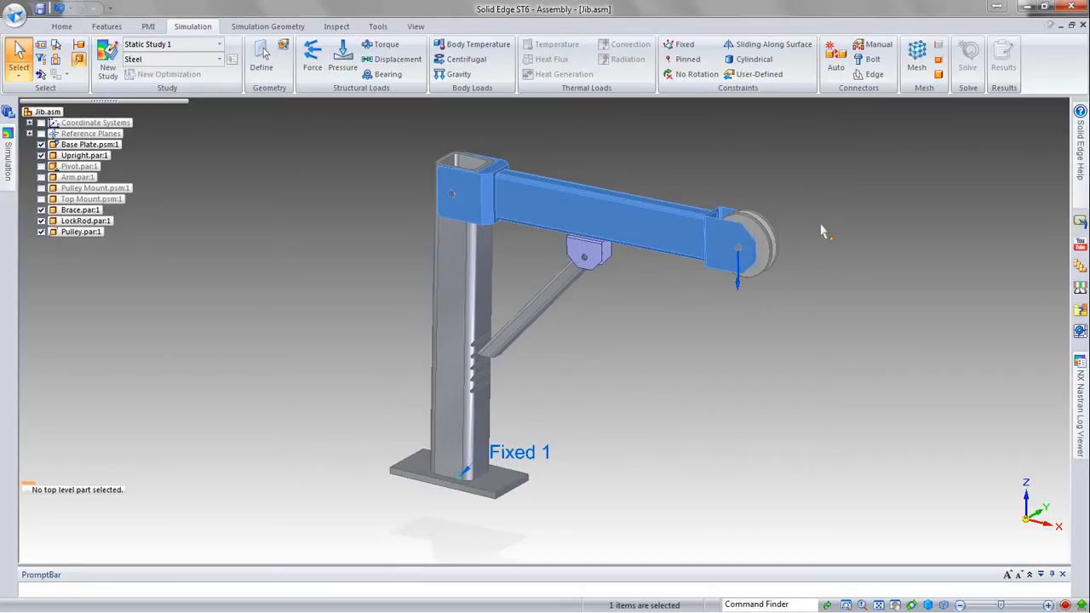
click(835, 61)
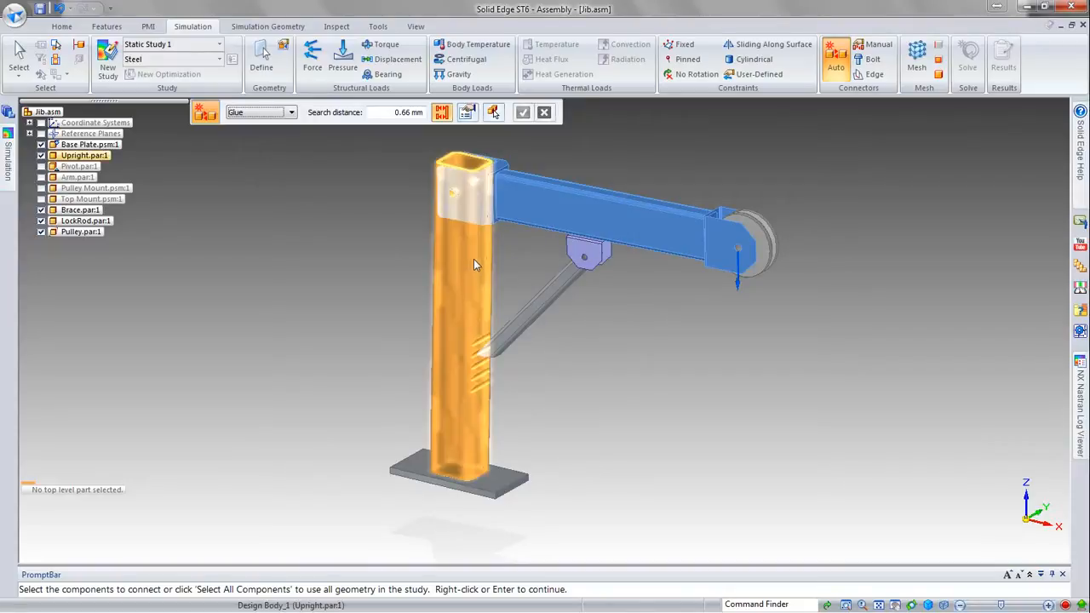
click(469, 289)
click(426, 473)
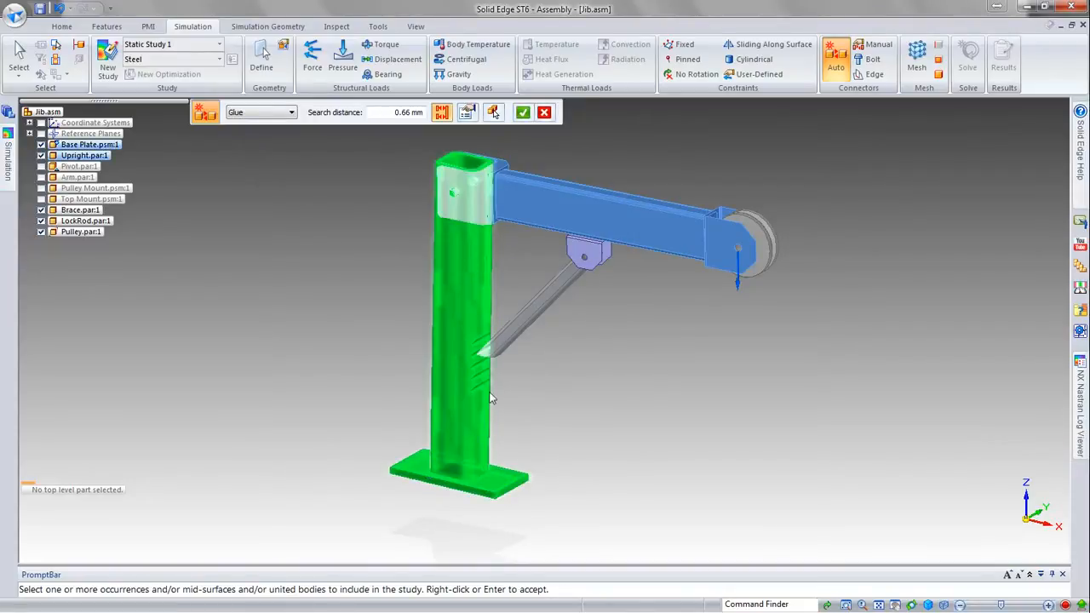
scroll(481, 350, up, 5)
click(484, 342)
click(459, 345)
scroll(470, 474, down, 5)
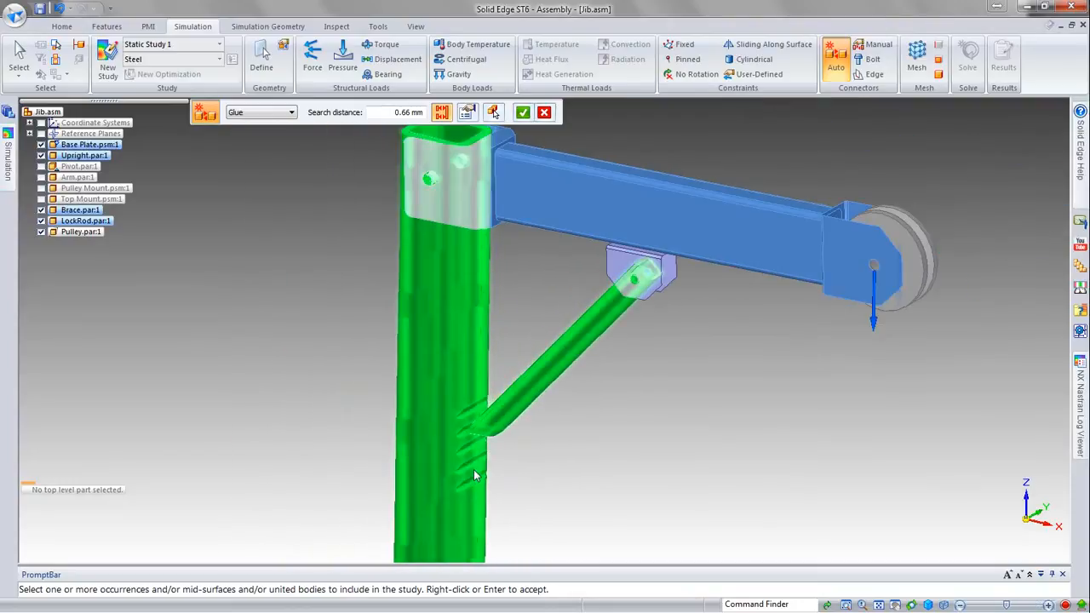
click(411, 112)
text(10)
key(Return)
right_click(546, 307)
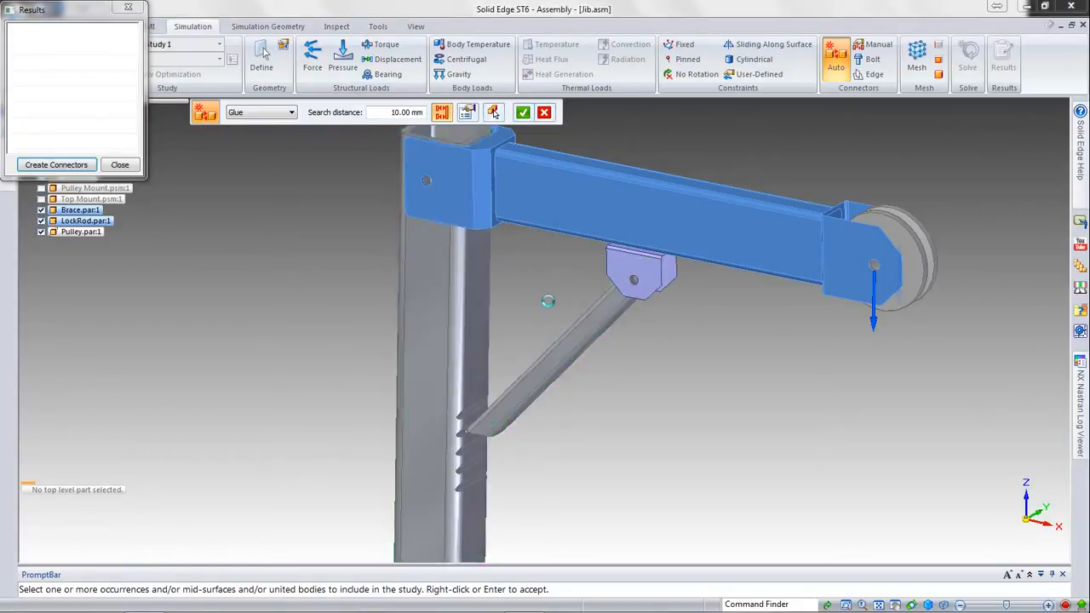
- Check the detected base plate–upright, upright–lock rod and brace–lock rod face pairs, and create their glue connectors
scroll(692, 139, down, 2)
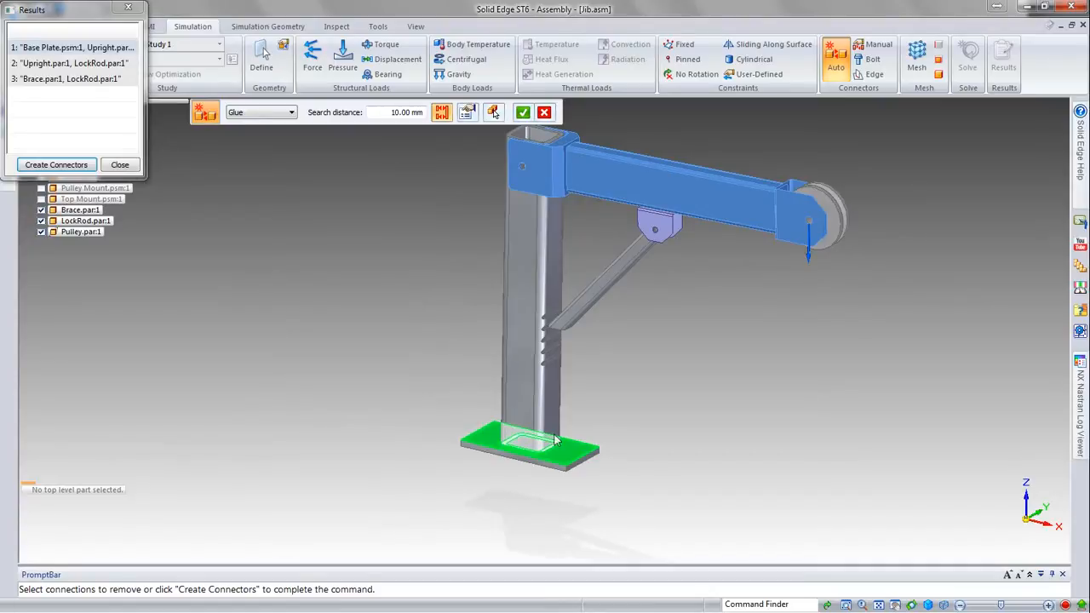
click(72, 47)
click(73, 64)
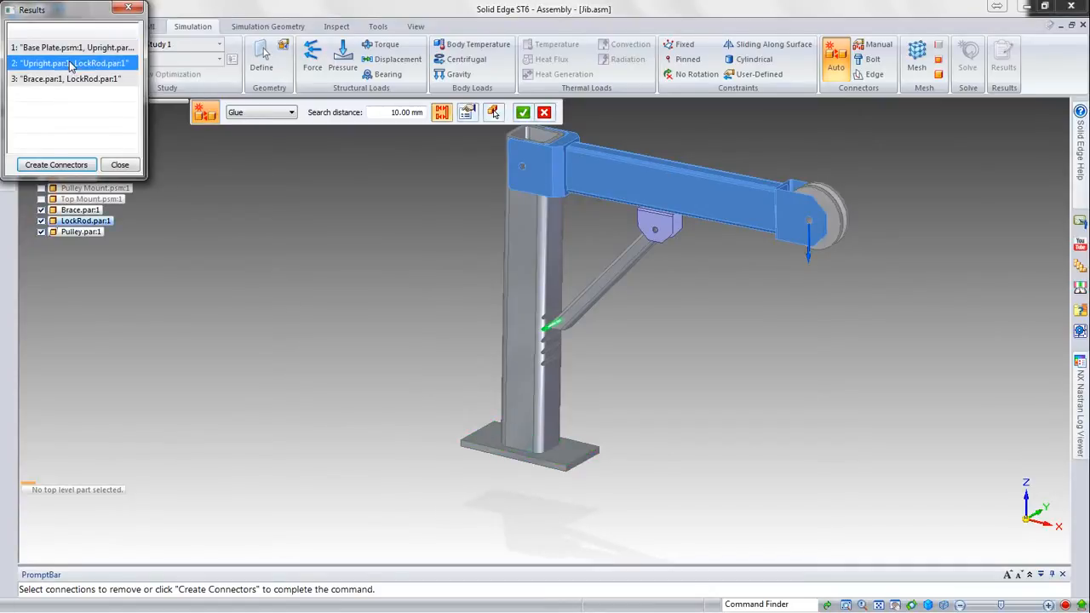
scroll(545, 328, up, 8)
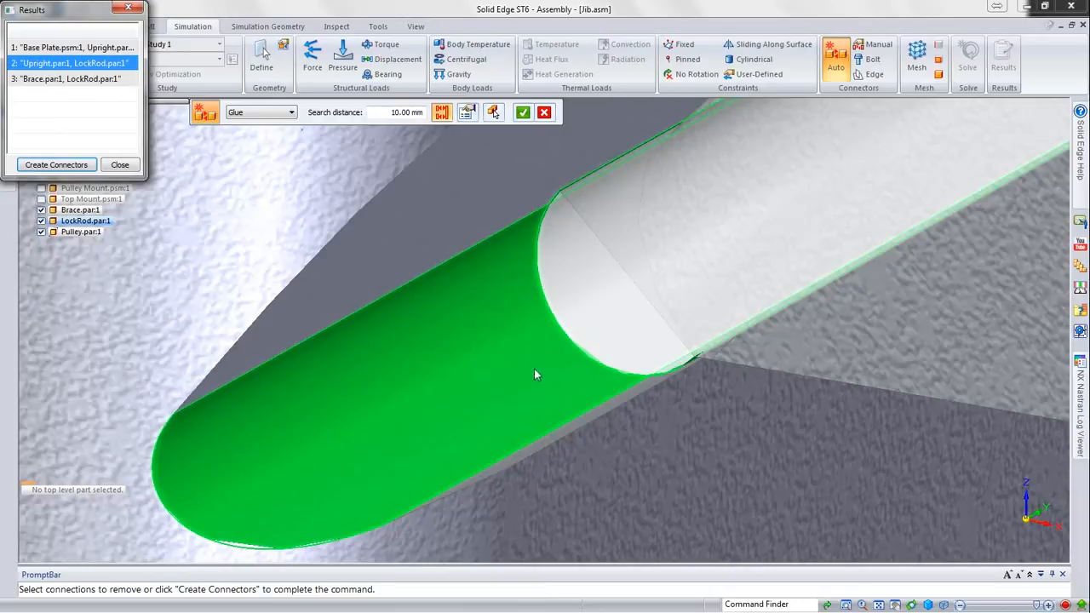
middle_drag(535, 374, 518, 323)
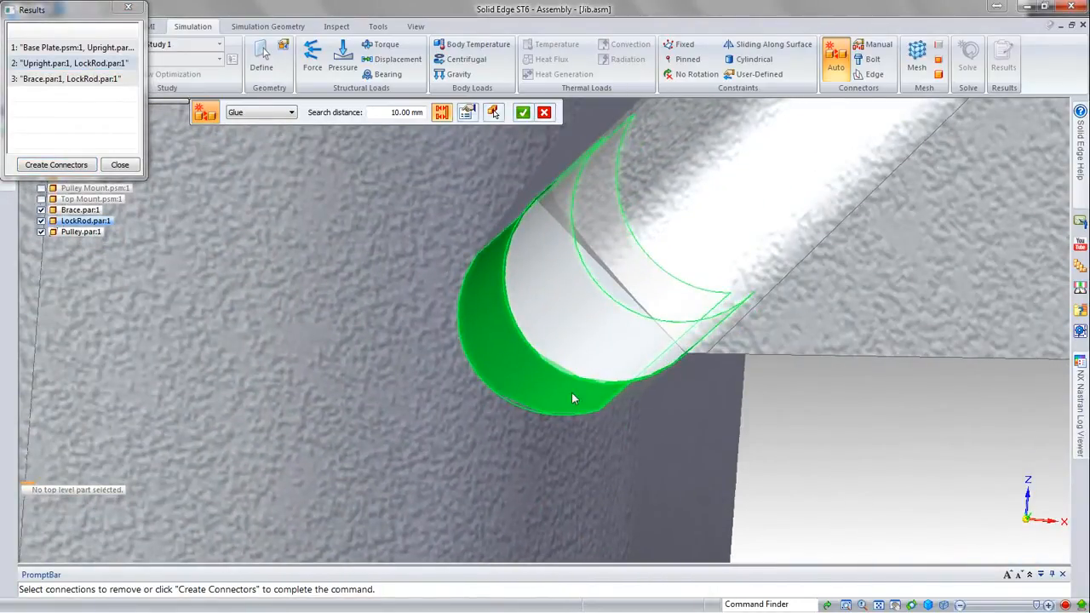
click(52, 79)
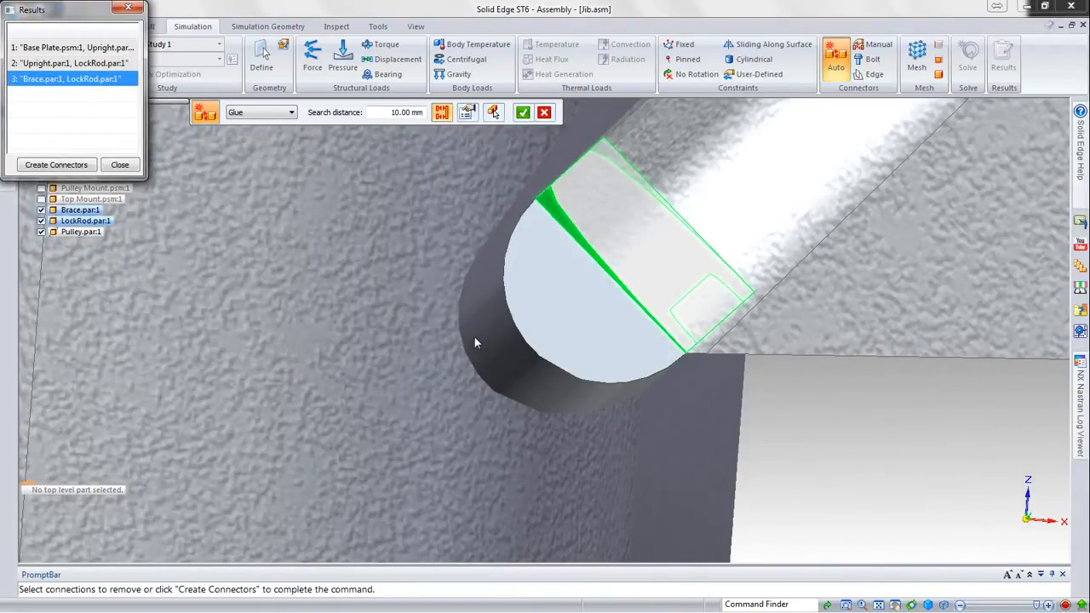
scroll(470, 333, down, 3)
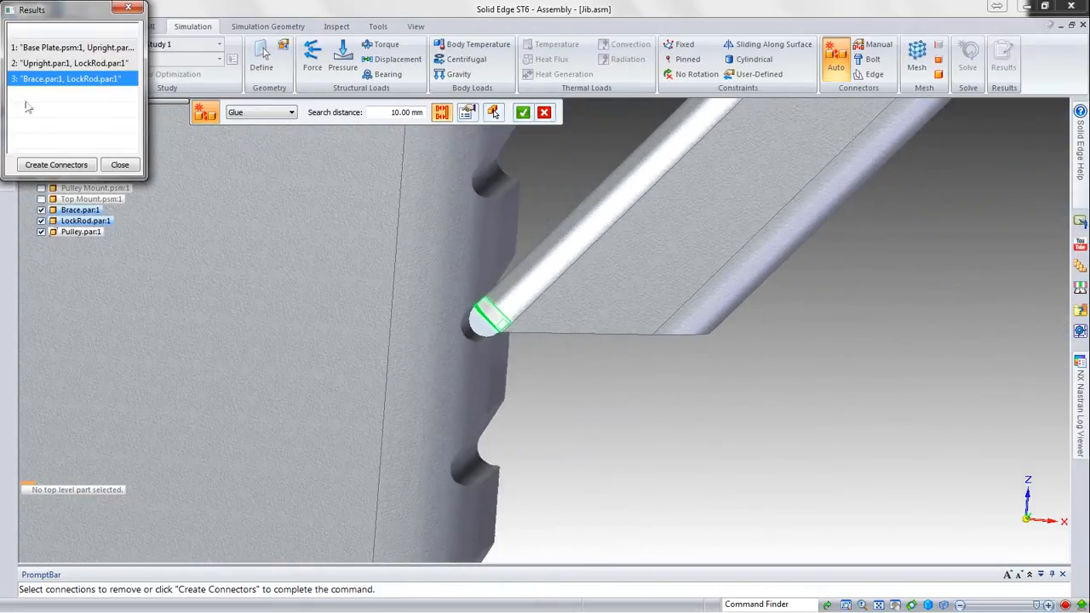
click(56, 165)
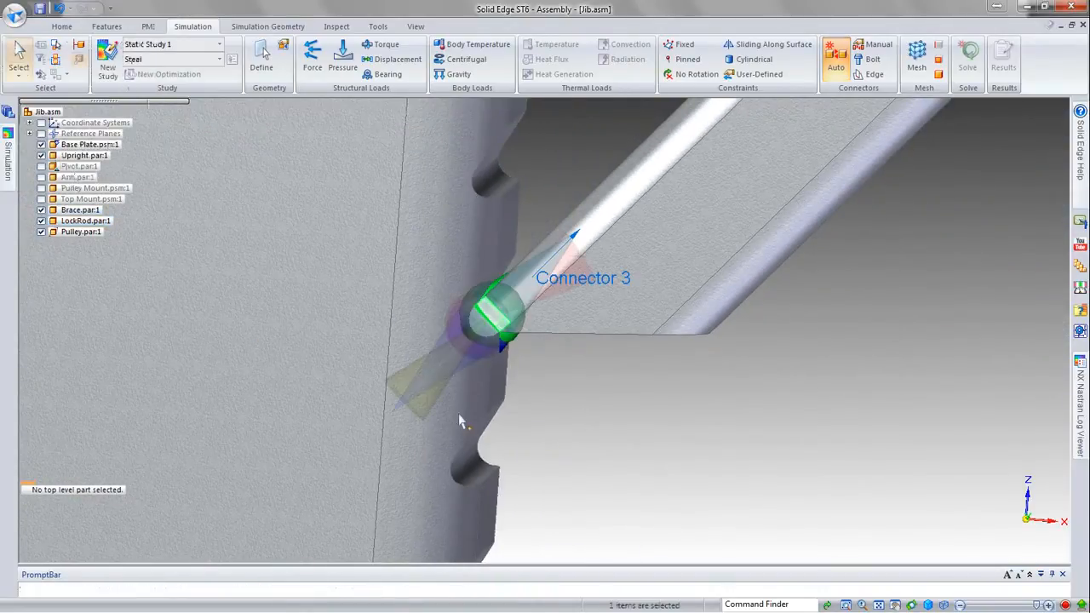
- Detect the glue connection between the united arm body and the brace bracket with a 10 mm search distance, and create its connector
middle_drag(540, 441, 486, 436)
scroll(477, 428, down, 6)
middle_drag(646, 380, 589, 377)
scroll(649, 264, up, 5)
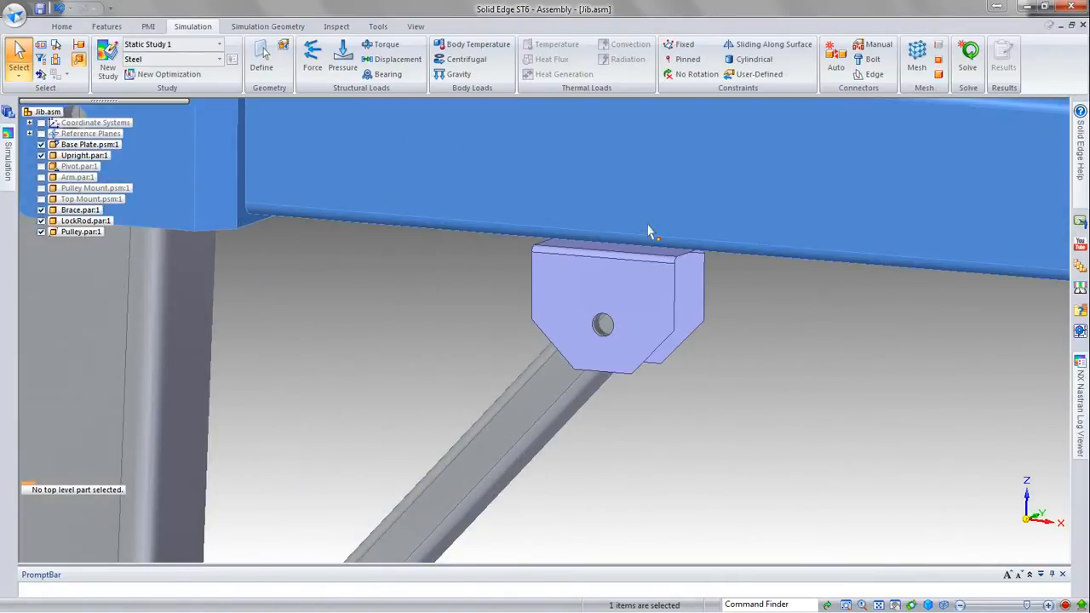
click(836, 53)
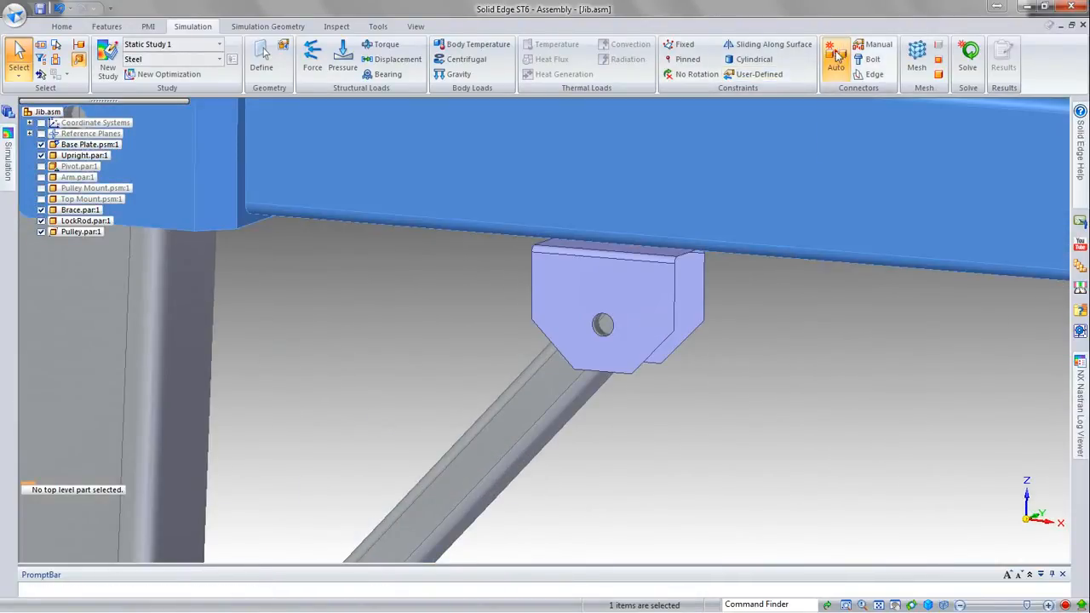
click(662, 184)
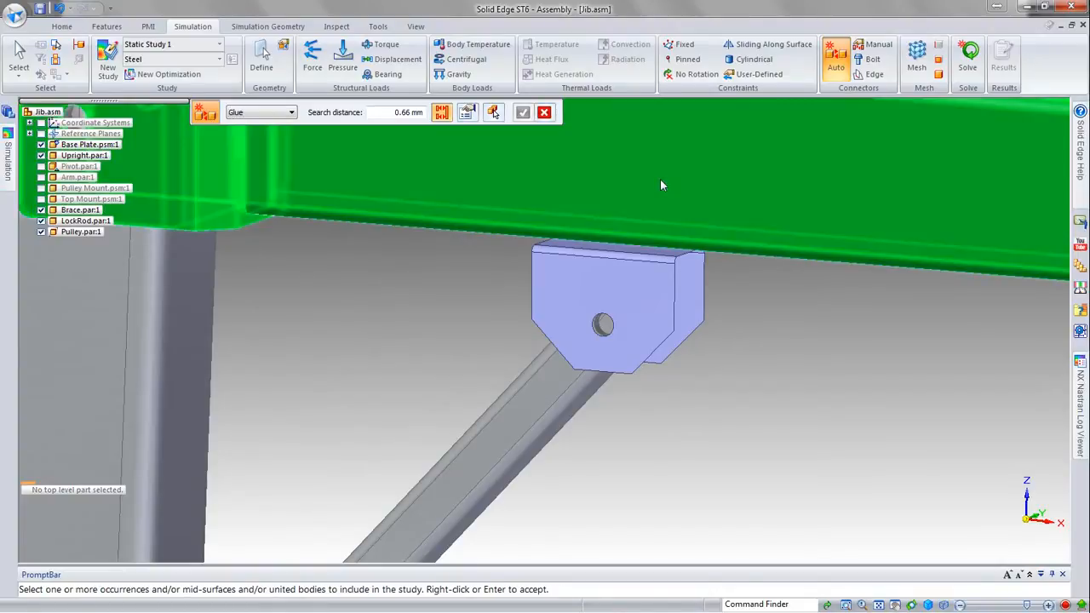
click(632, 271)
drag(393, 111, 434, 114)
text(10)
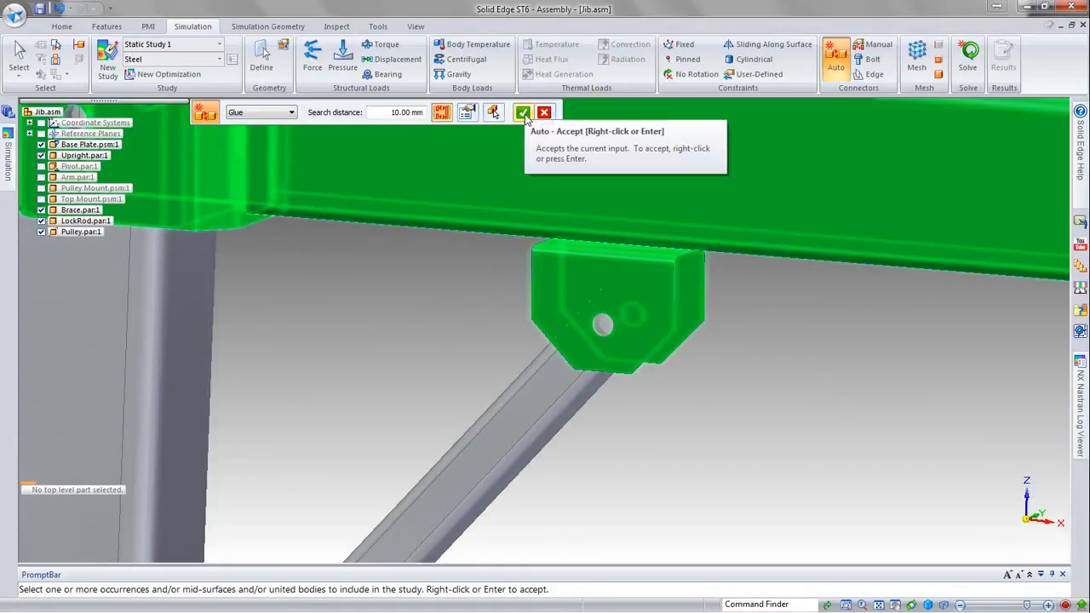
click(523, 114)
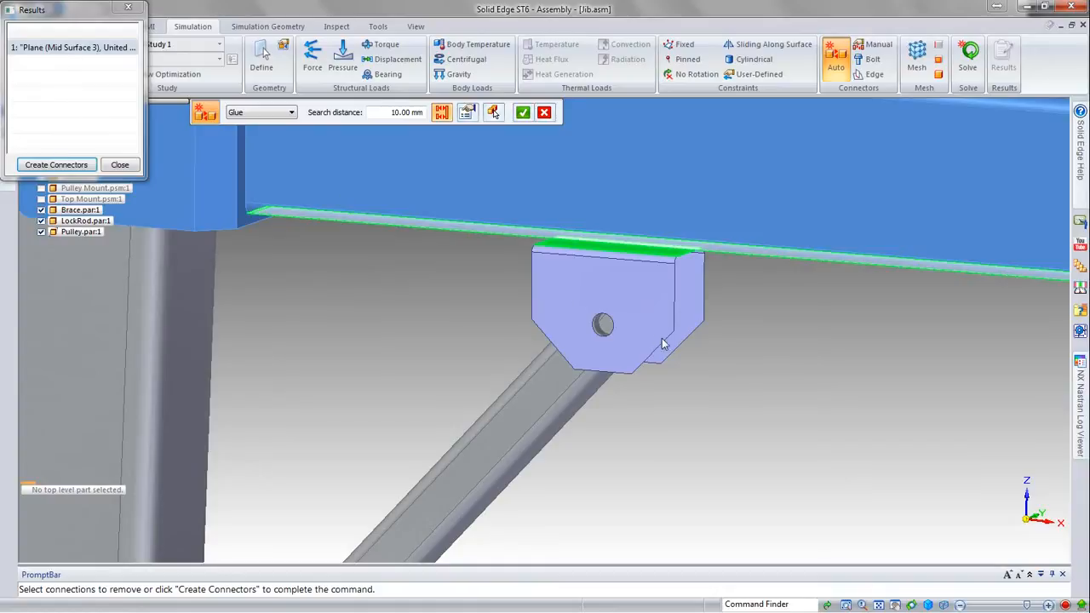
middle_drag(704, 344, 674, 308)
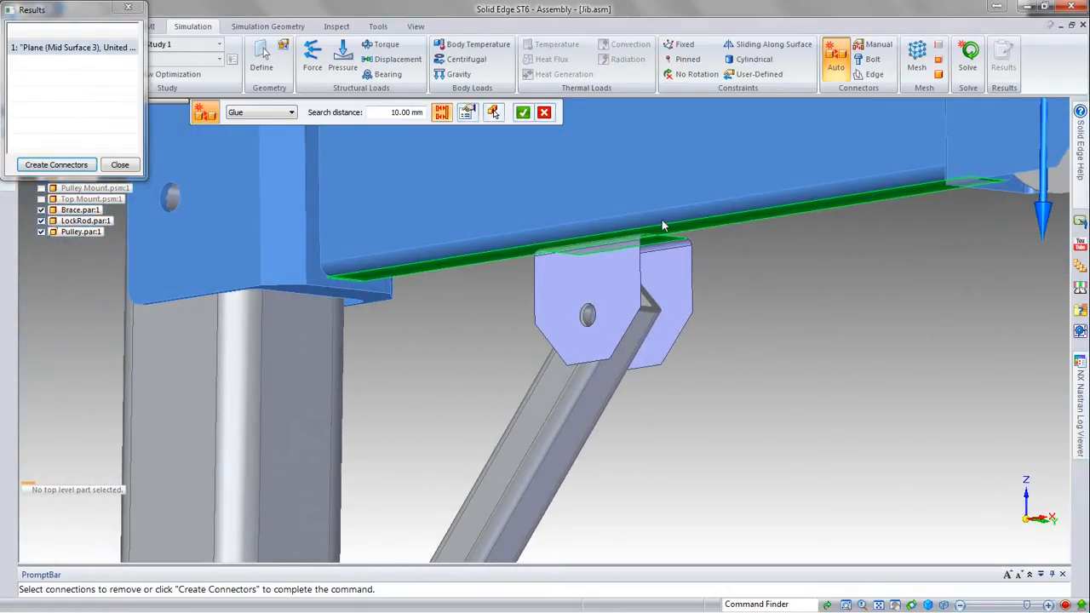
click(59, 165)
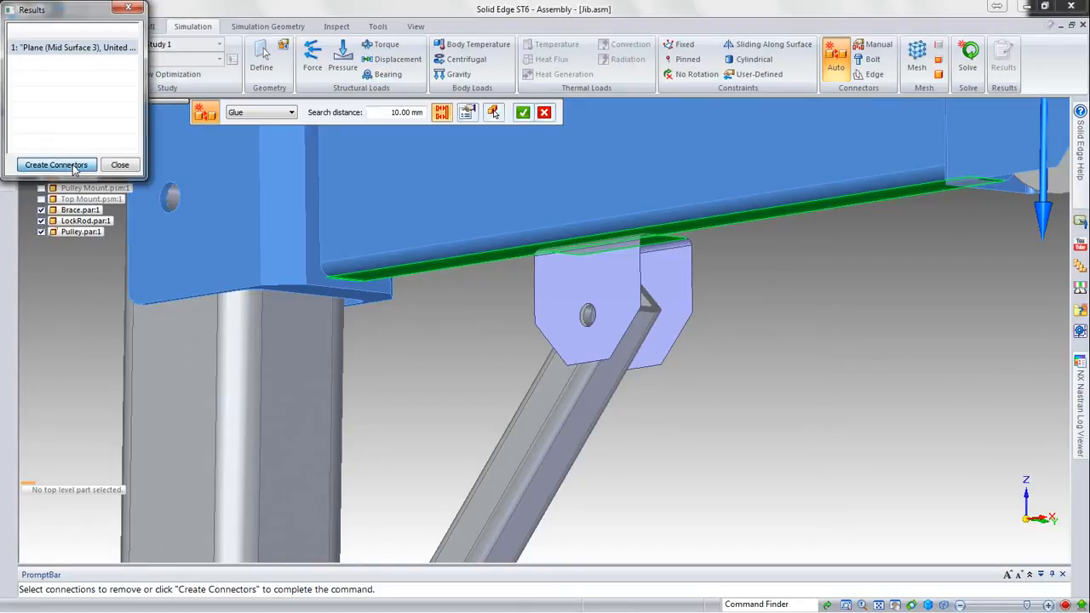
- Examine the glue connectors beneath the arm, at the base plate and around the lock rod in the upright's notch
scroll(686, 299, down, 5)
middle_drag(684, 378, 732, 399)
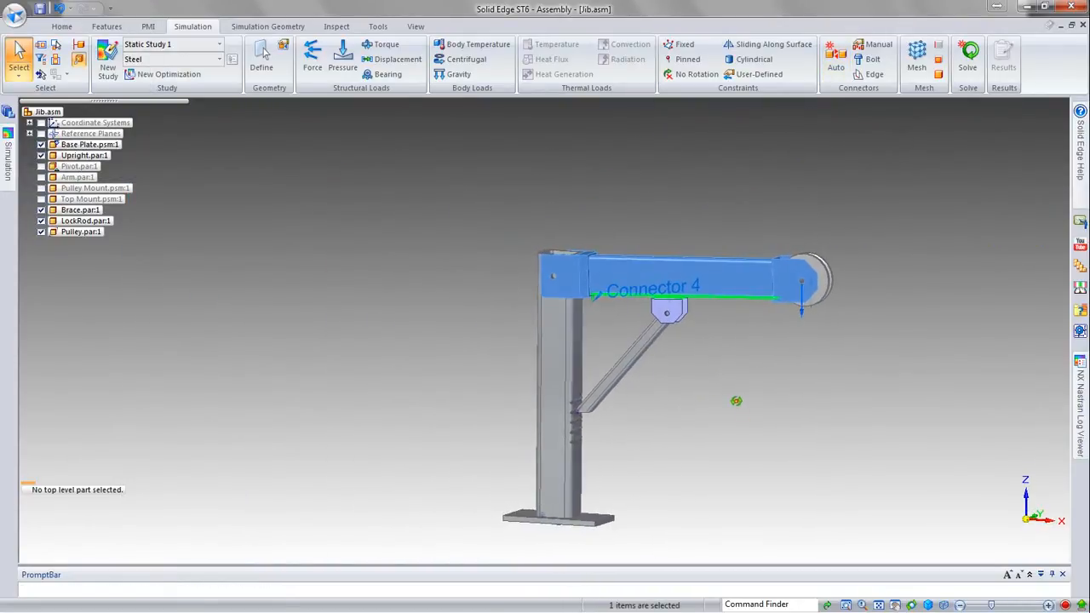
scroll(554, 523, up, 3)
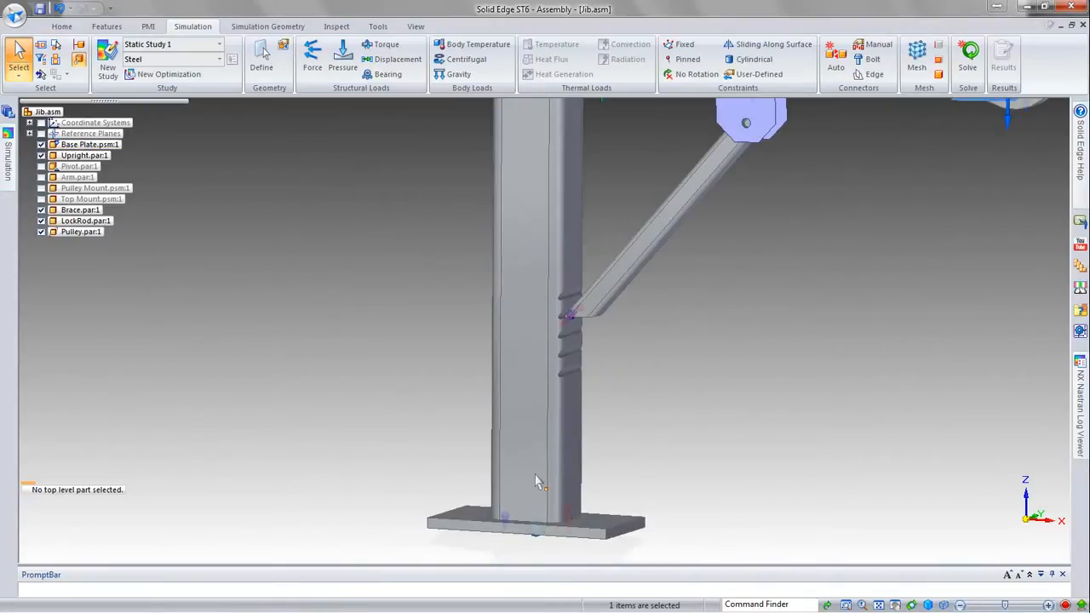
scroll(569, 317, up, 5)
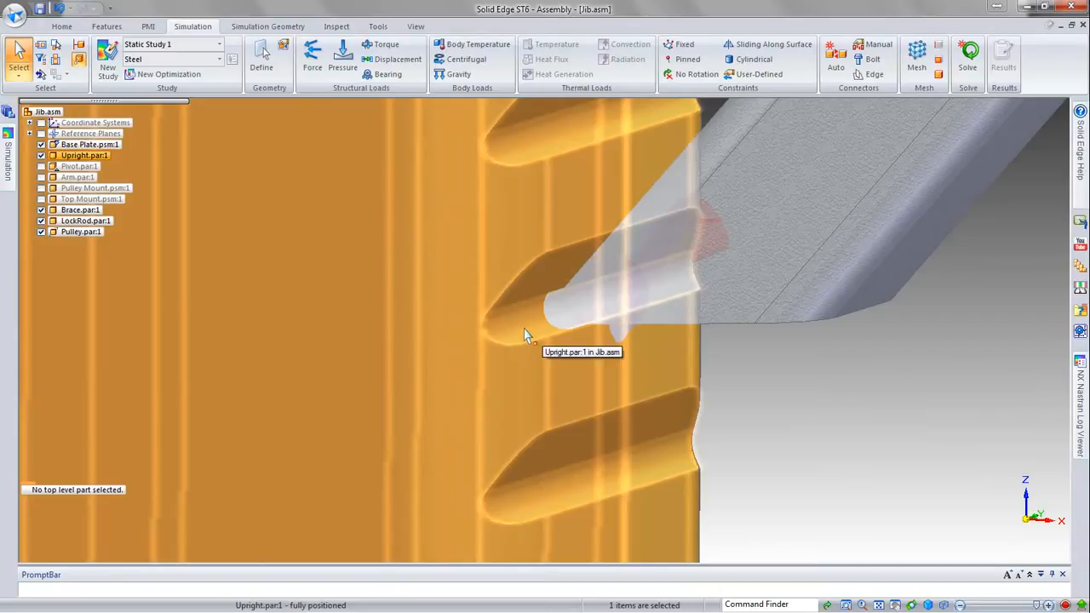
scroll(480, 413, down, 2)
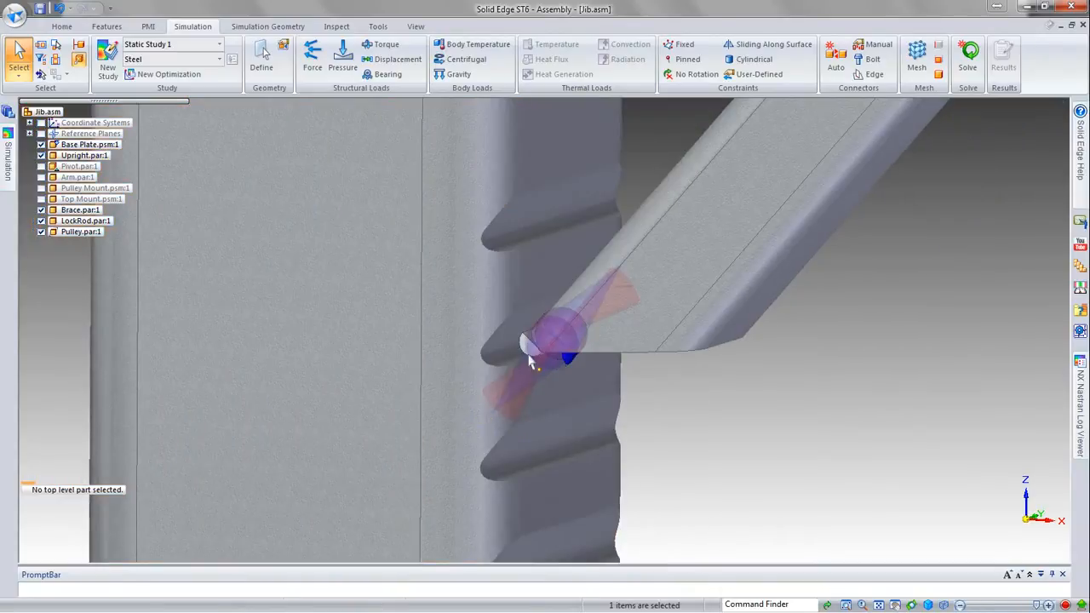
scroll(640, 453, down, 2)
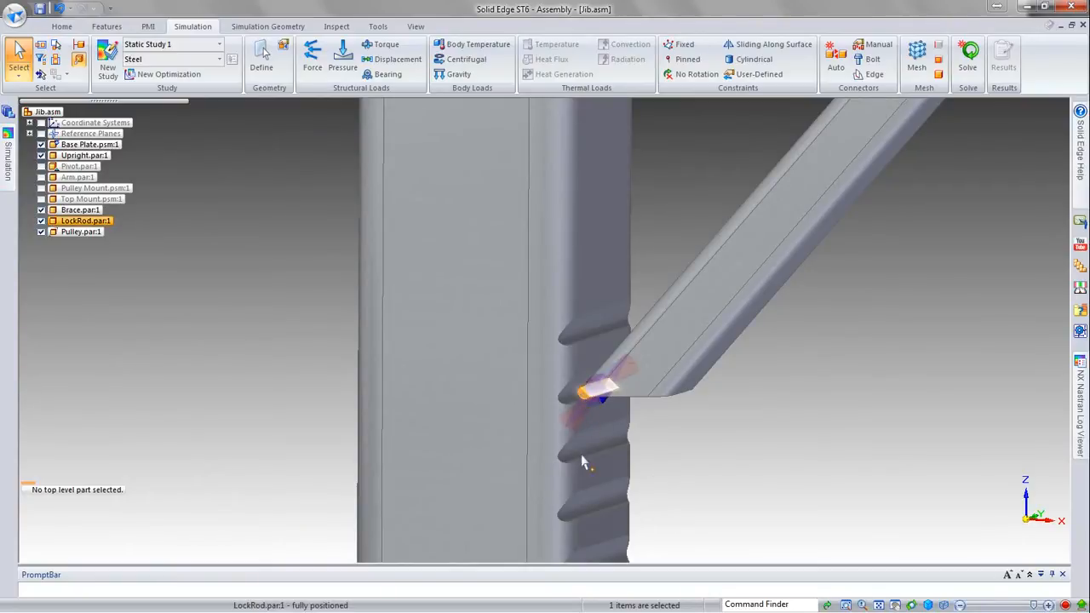
scroll(647, 518, down, 2)
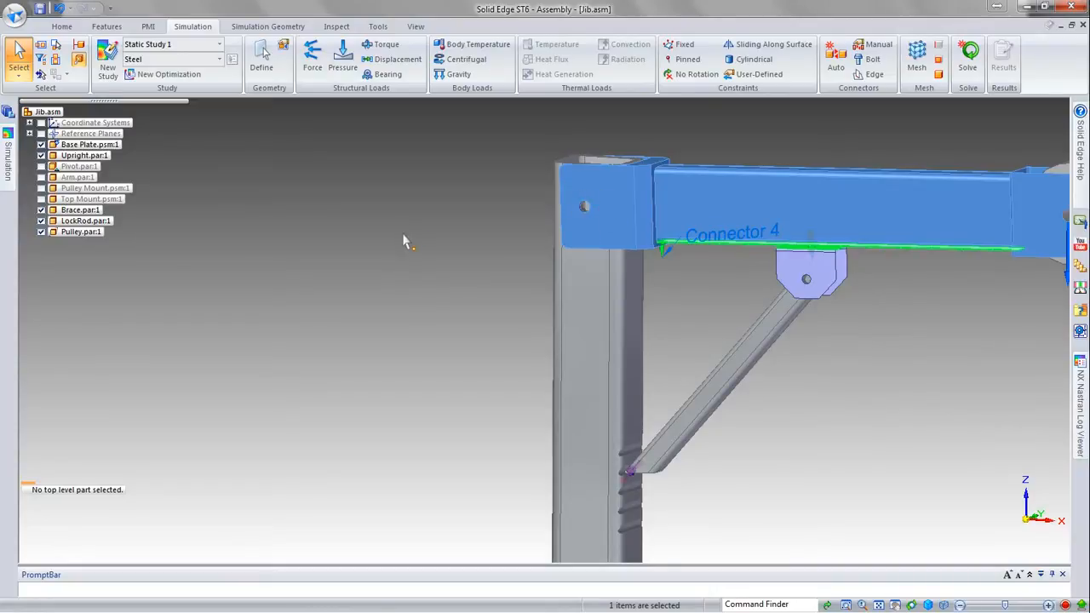
- Start a bolt connection with the Threaded Holes option on the arm mount's side hole at the top of the upright
click(869, 59)
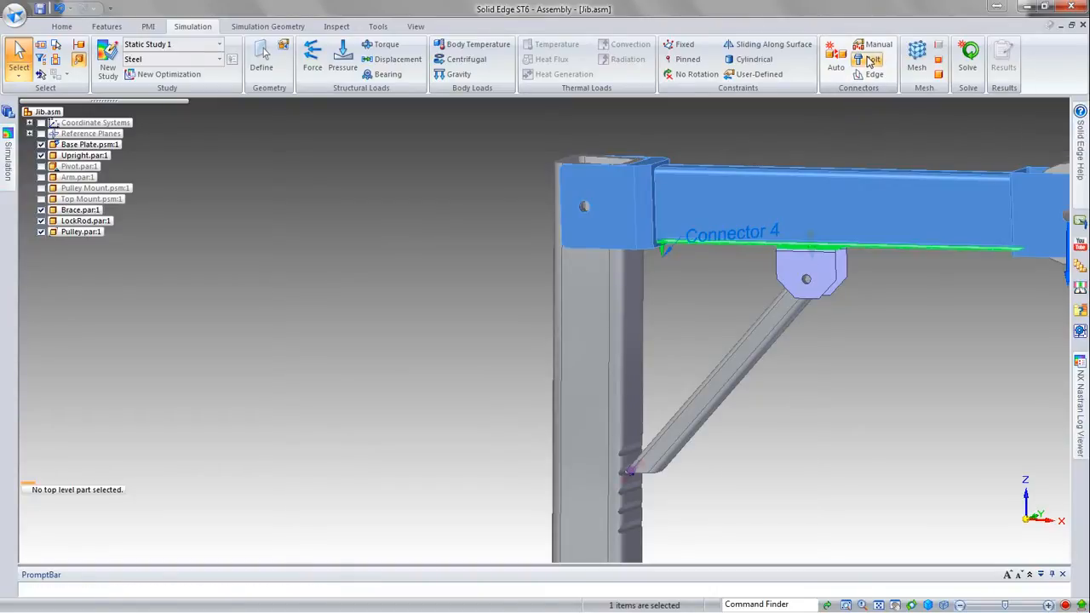
middle_drag(411, 224, 604, 240)
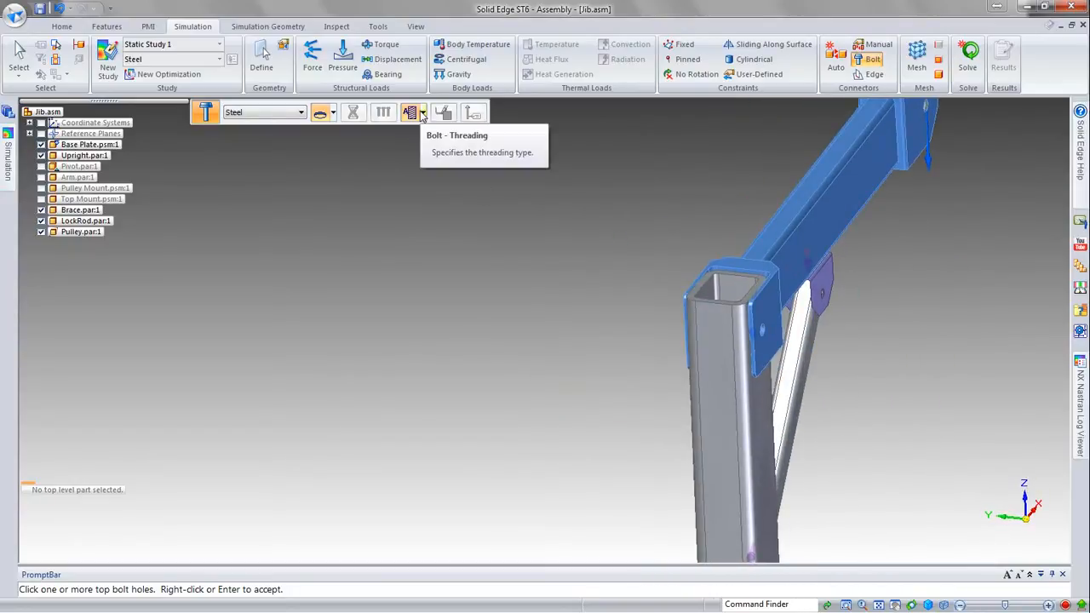
click(422, 114)
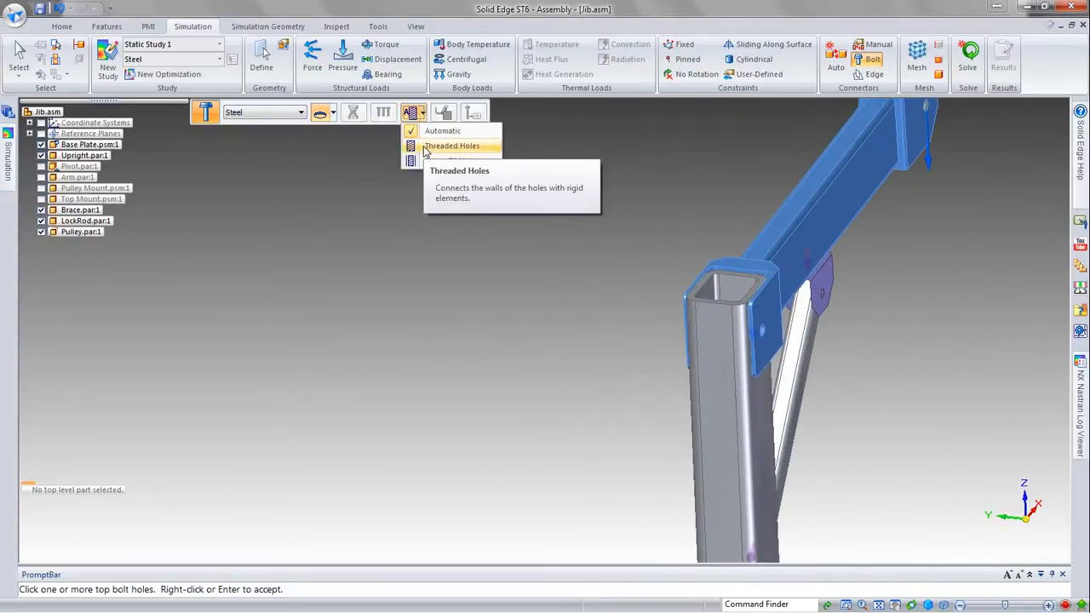
click(427, 149)
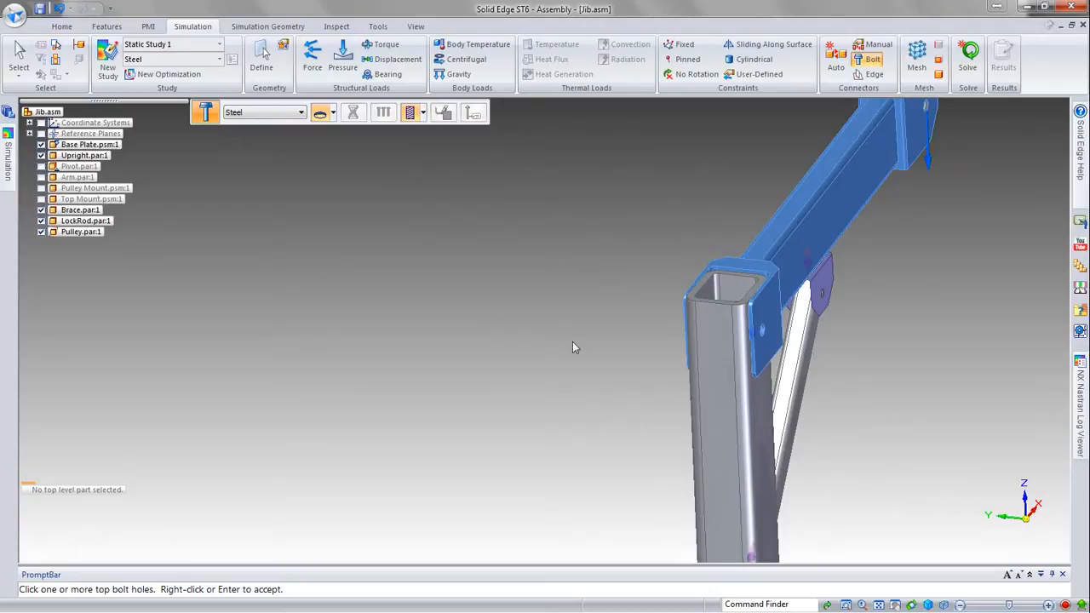
scroll(753, 336, up, 3)
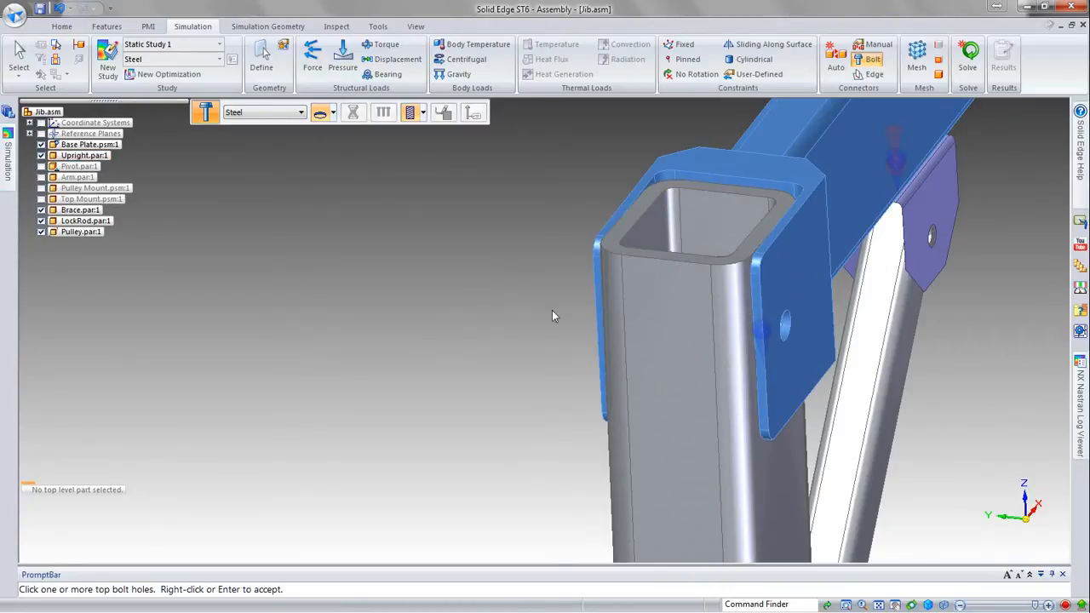
click(786, 320)
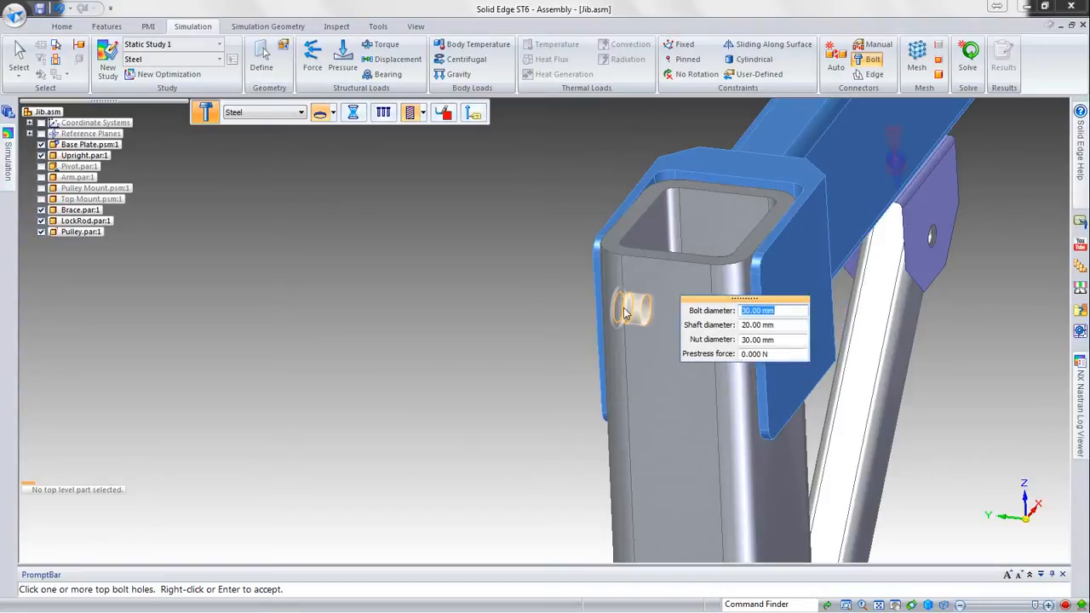
- Set the upright bolt's bolt diameter and nut diameter to 45 mm and create the connection
drag(824, 286, 462, 292)
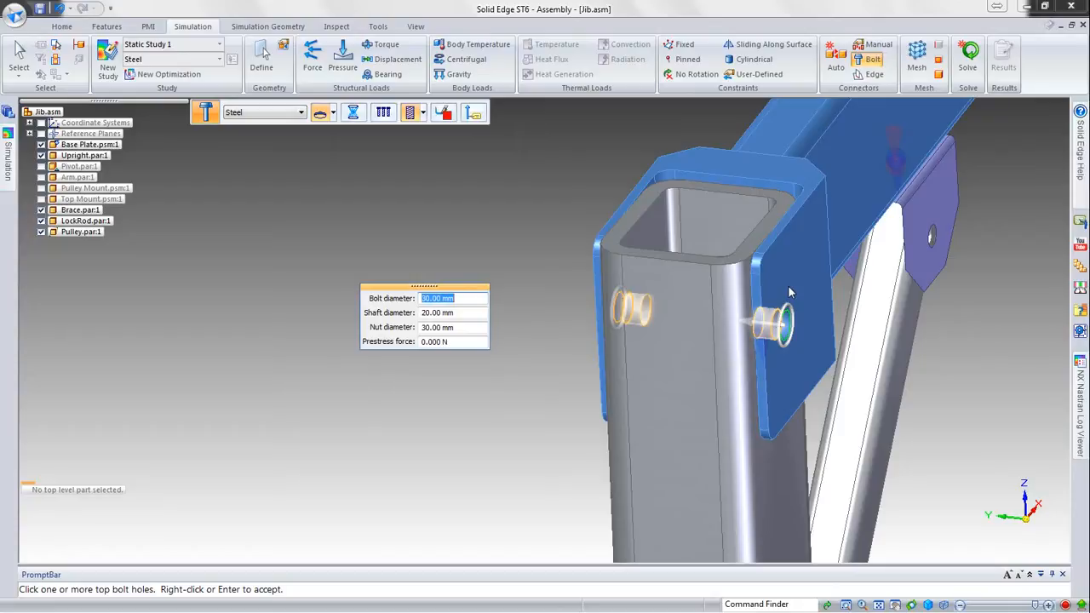
text(45)
key(Tab)
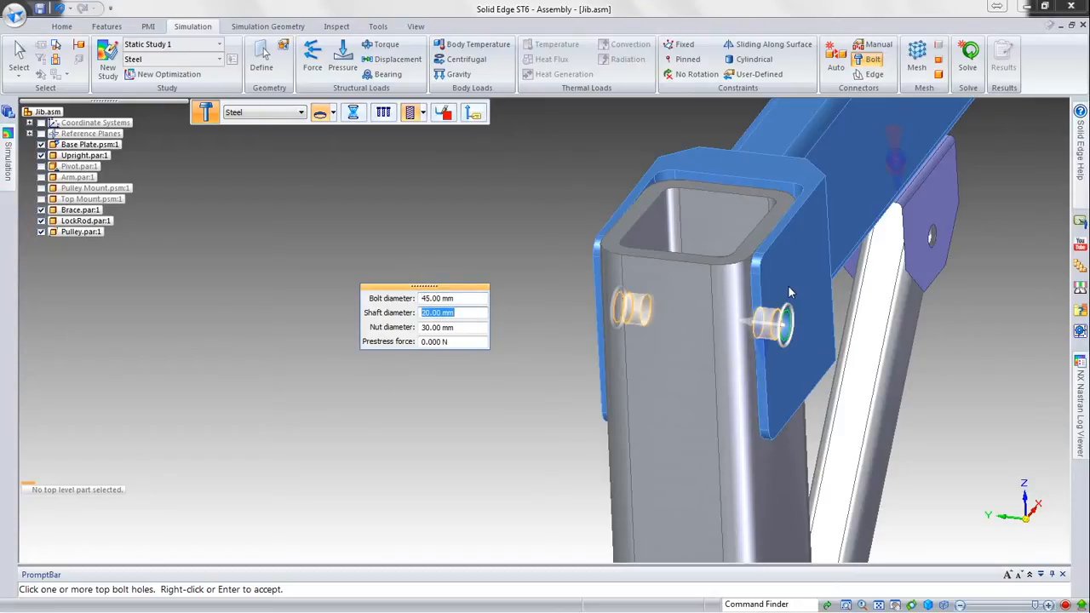
key(Tab)
text(45)
key(Tab)
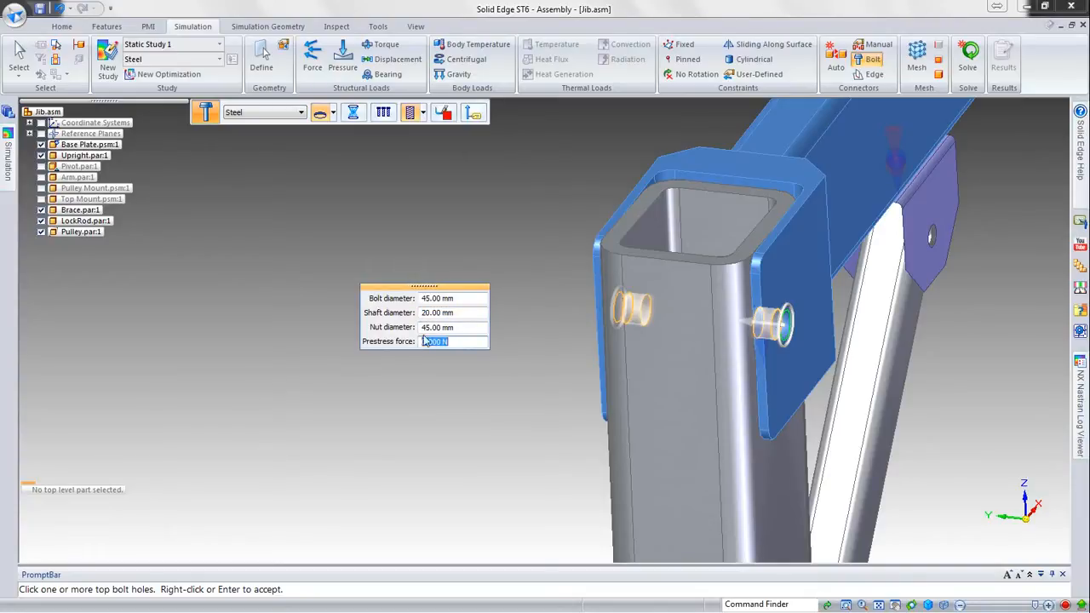
right_click(499, 354)
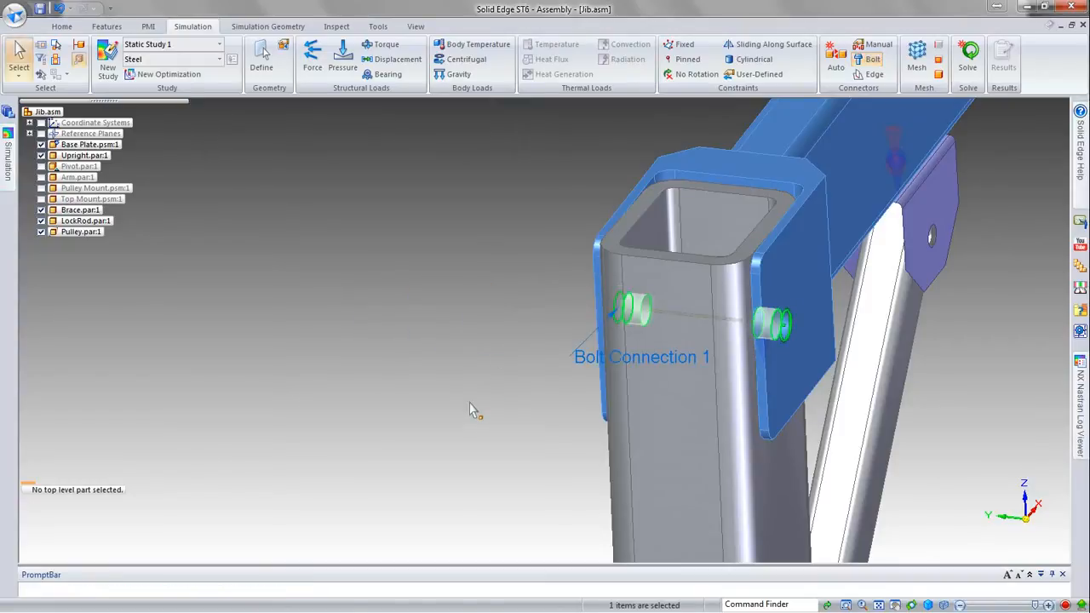
- Start a second bolt connection on the brace bracket's hole with the Threaded Holes option
scroll(438, 403, down, 3)
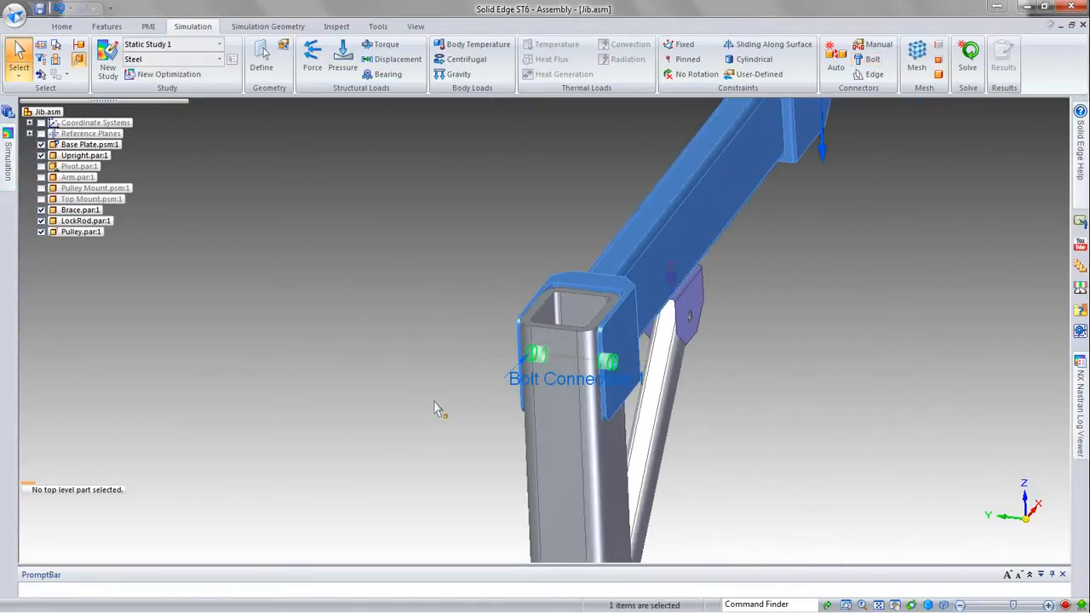
click(873, 59)
scroll(692, 321, up, 2)
scroll(692, 322, up, 2)
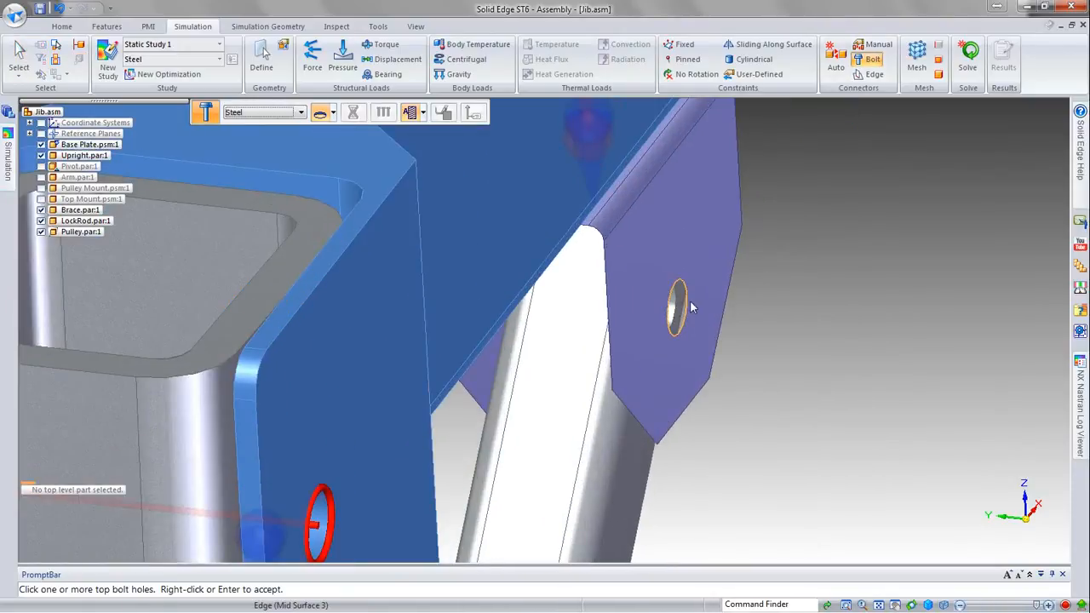
click(691, 309)
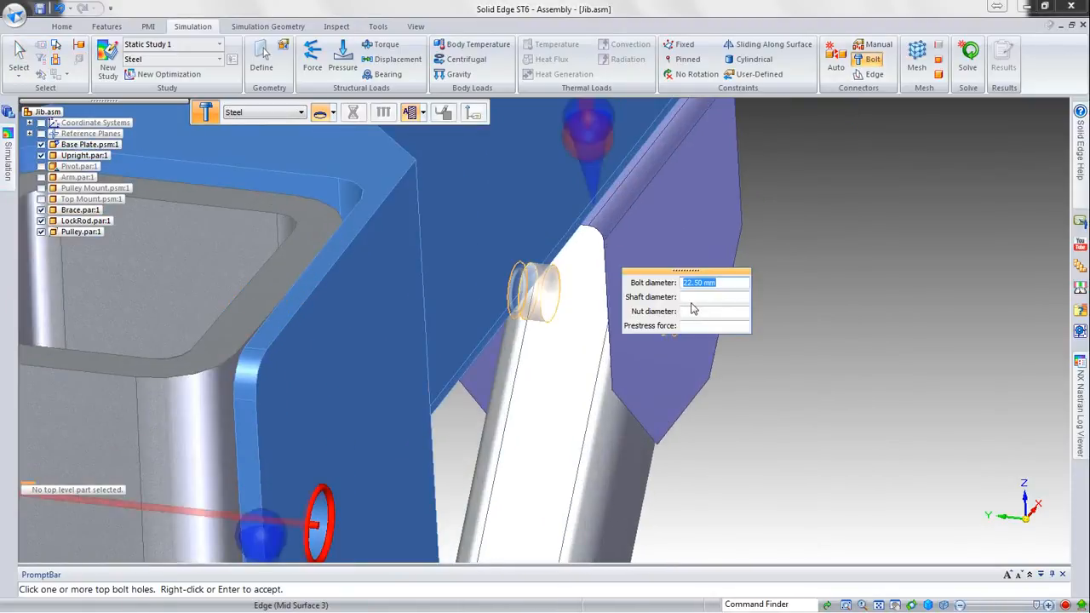
click(423, 113)
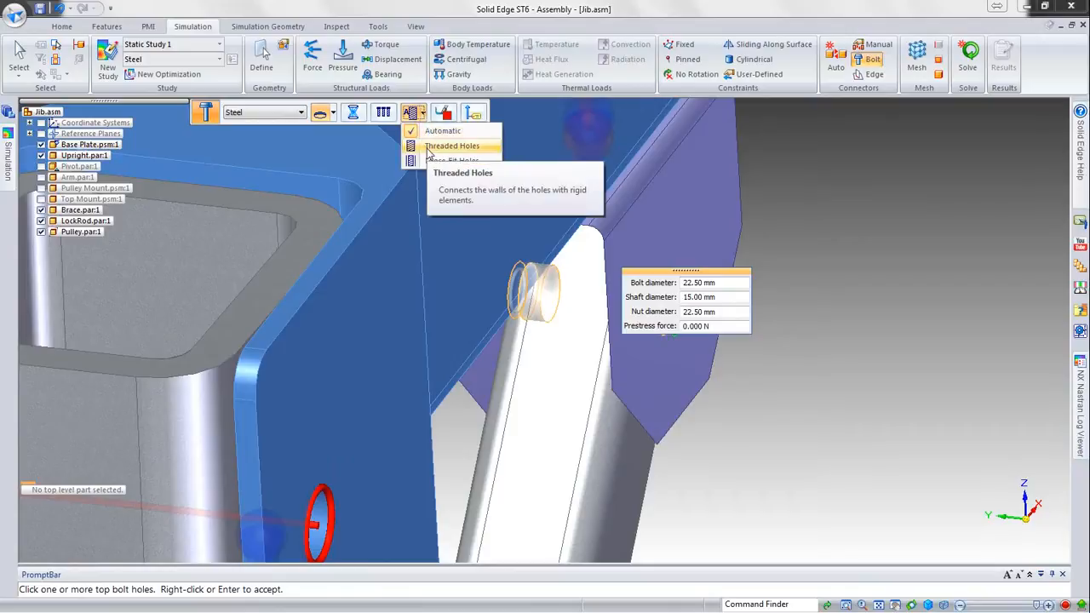
click(430, 146)
- Set the brace bolt's bolt diameter and nut diameter to 30 mm and create the connection
drag(718, 283, 689, 286)
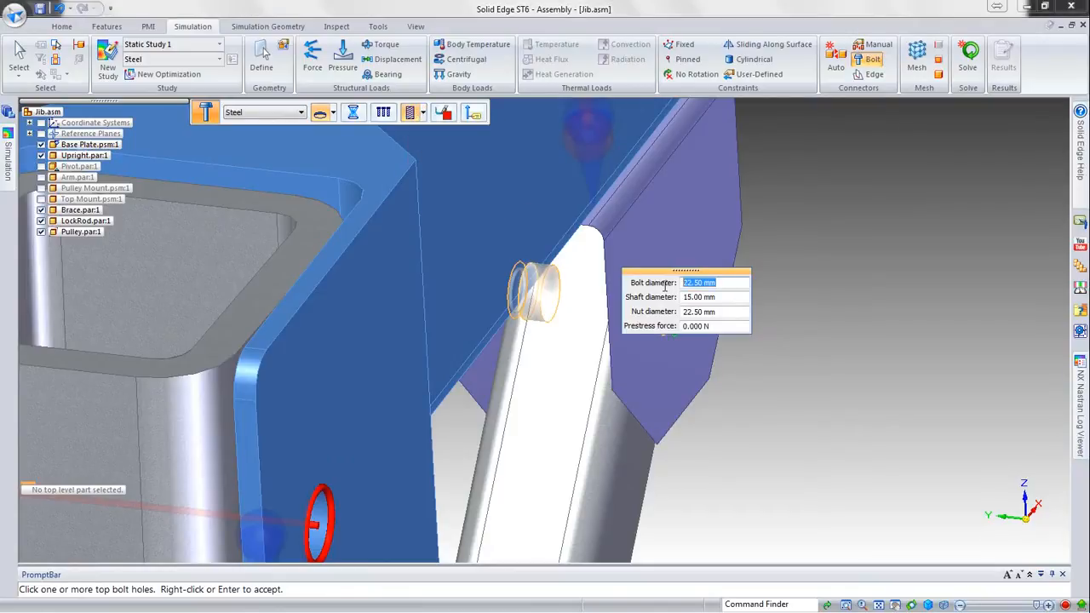
text(30)
key(Tab)
key(Tab)
text(30)
key(Tab)
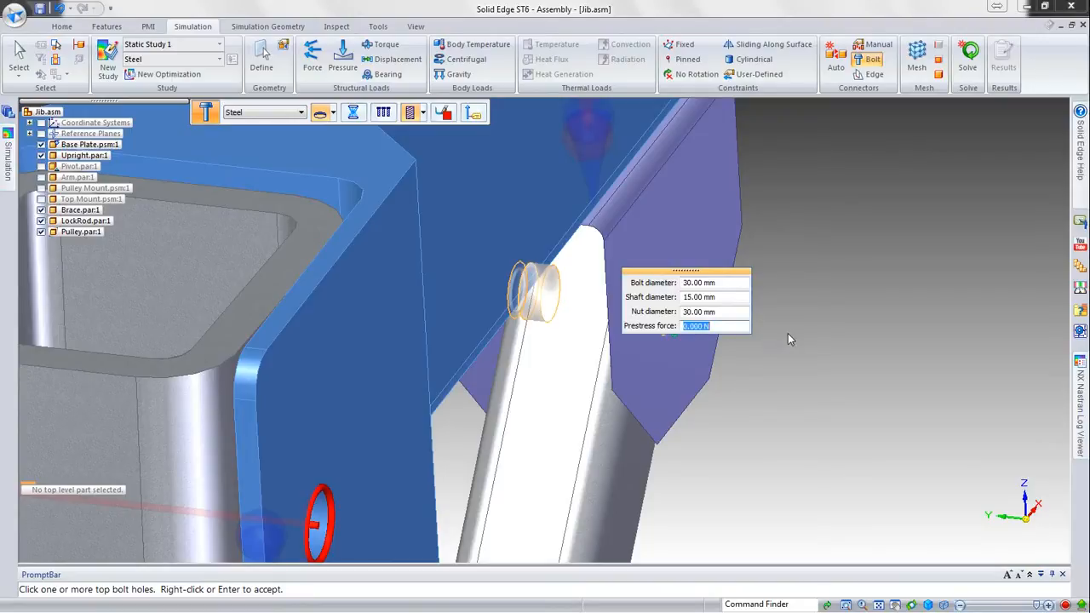
scroll(785, 313, down, 4)
key(Return)
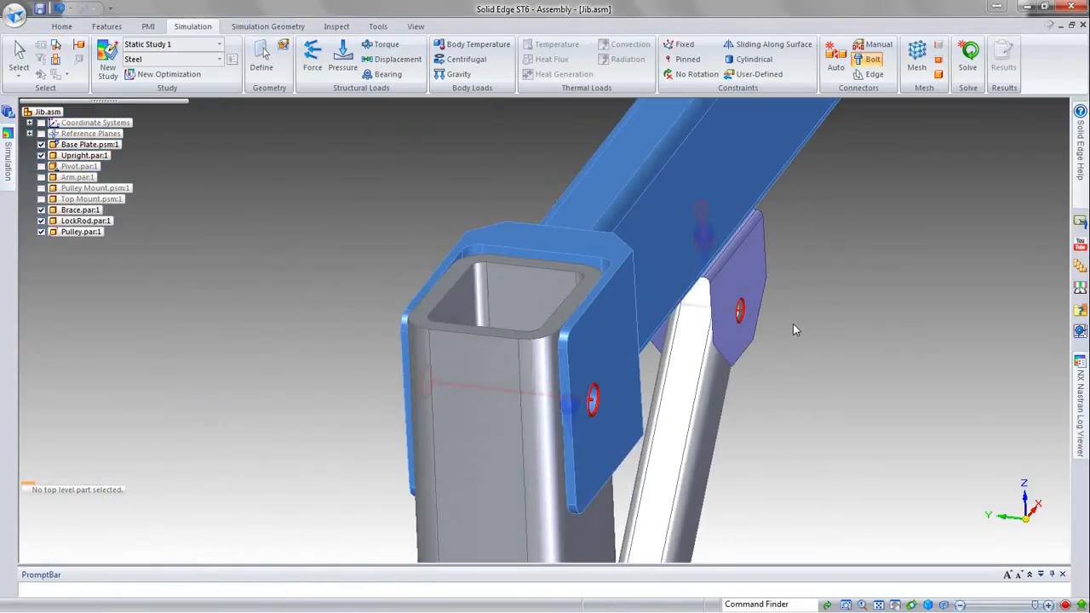
- Expand Static Study 1's connectors to review the glue and bolt connections
scroll(781, 318, down, 5)
middle_drag(809, 402, 612, 360)
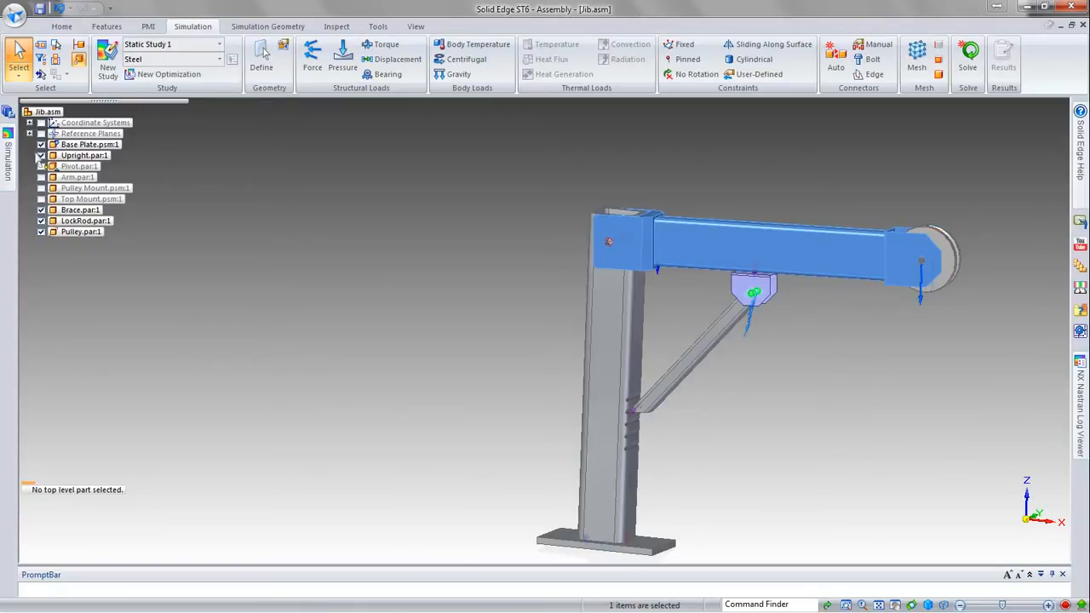
mouse_move(8, 160)
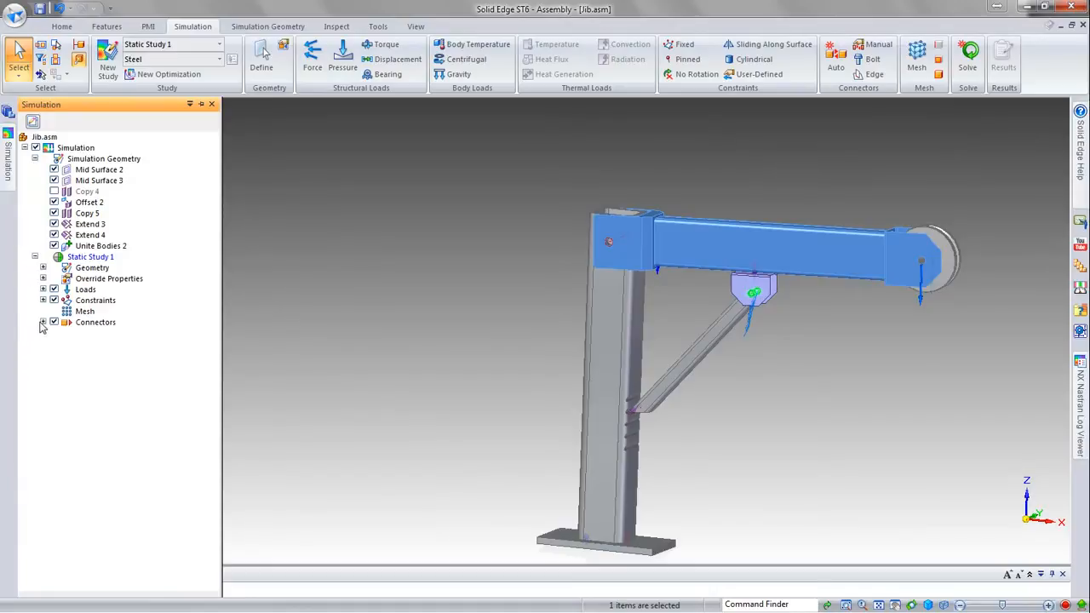
click(42, 322)
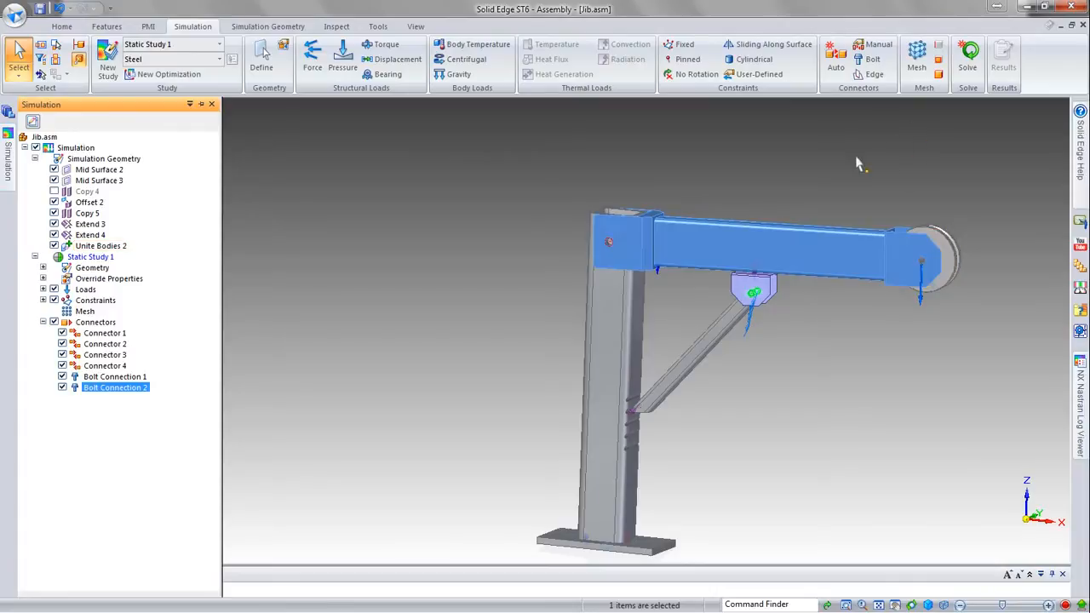
- Mesh the assembly with the same component mesh size at a subjective size of 8.91 mm and inspect the mesh around the upright's top bolt
middle_drag(844, 149, 836, 182)
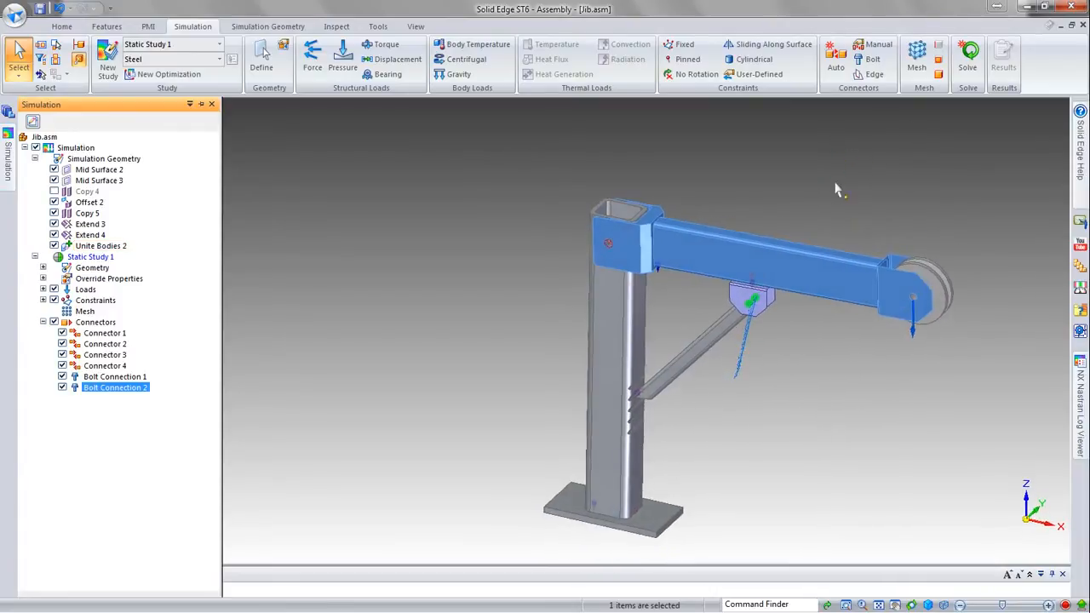
click(918, 56)
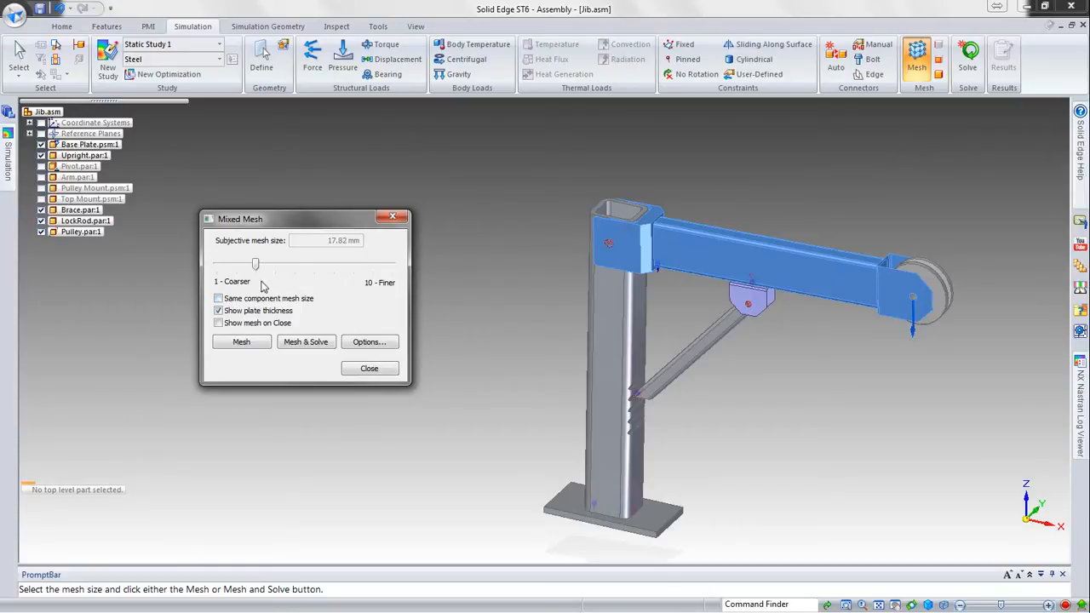
click(219, 298)
drag(256, 268, 349, 275)
click(243, 343)
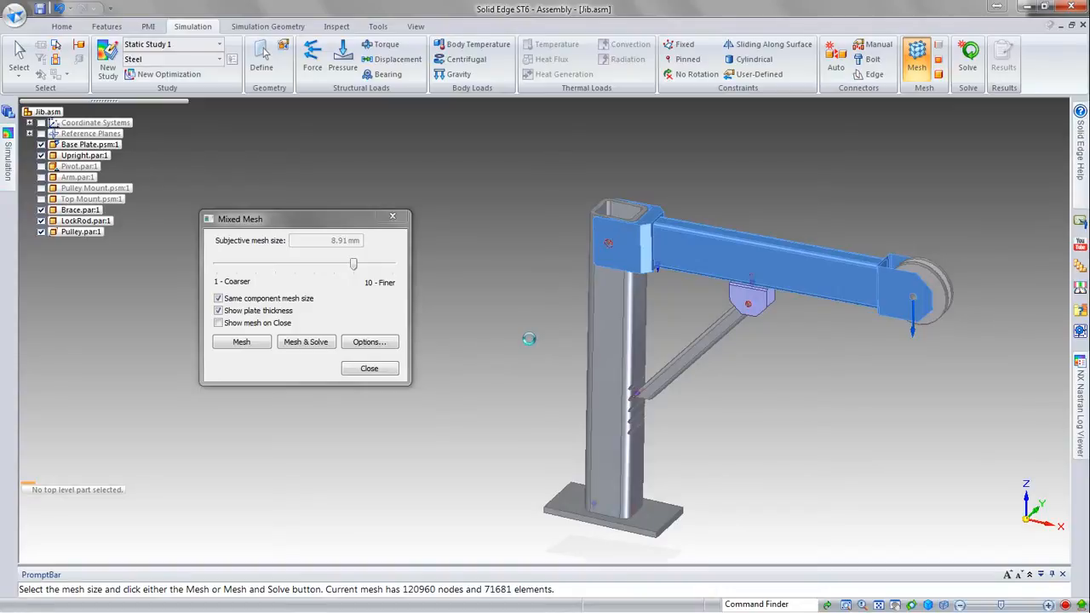
middle_drag(582, 203, 599, 265)
scroll(596, 262, up, 10)
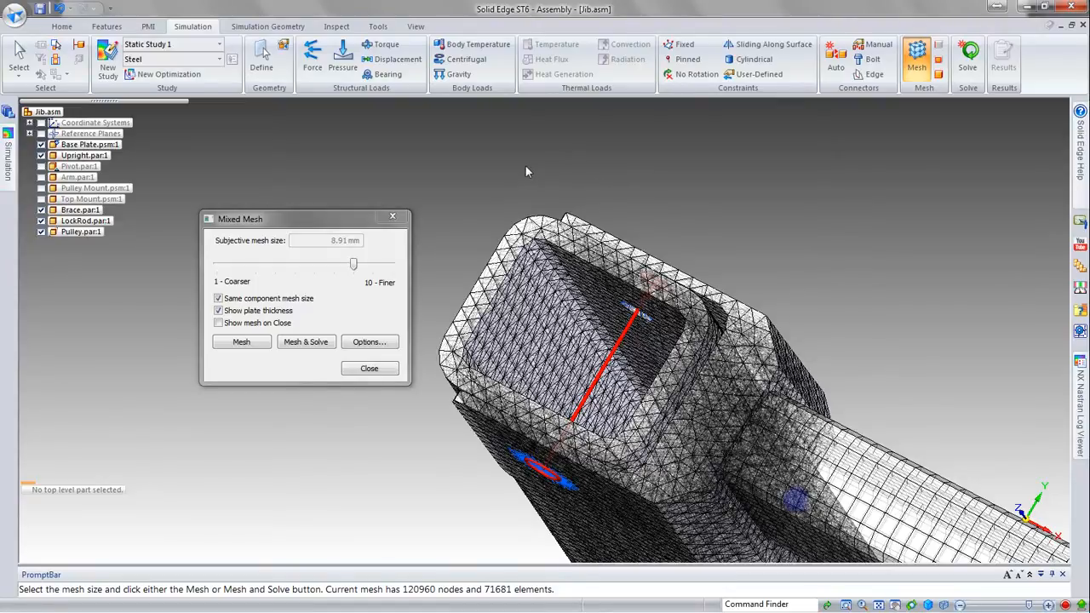
scroll(525, 172, down, 3)
middle_drag(478, 220, 492, 190)
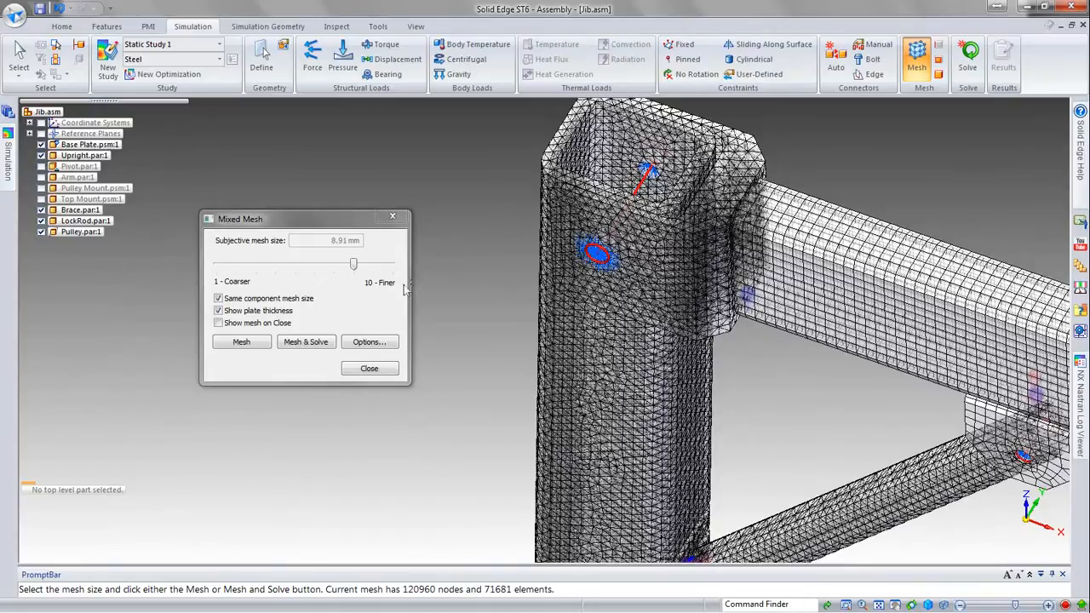
drag(359, 269, 370, 269)
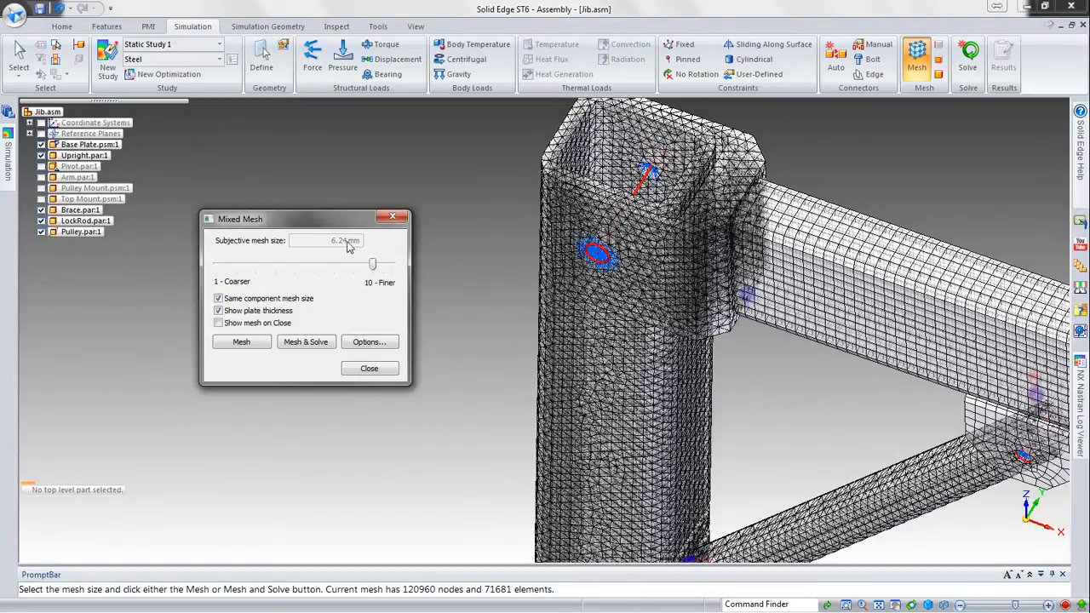
click(368, 368)
- Start a Surface Size mesh control and select the face sets of the upright's lower four notches
scroll(333, 142, down, 3)
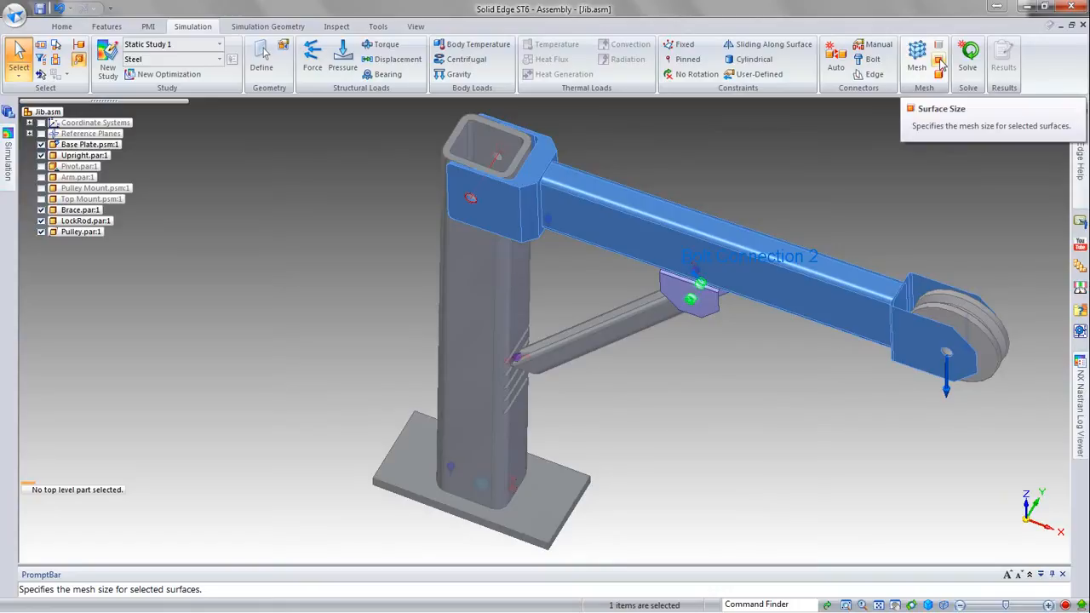
click(940, 65)
middle_drag(645, 409, 660, 350)
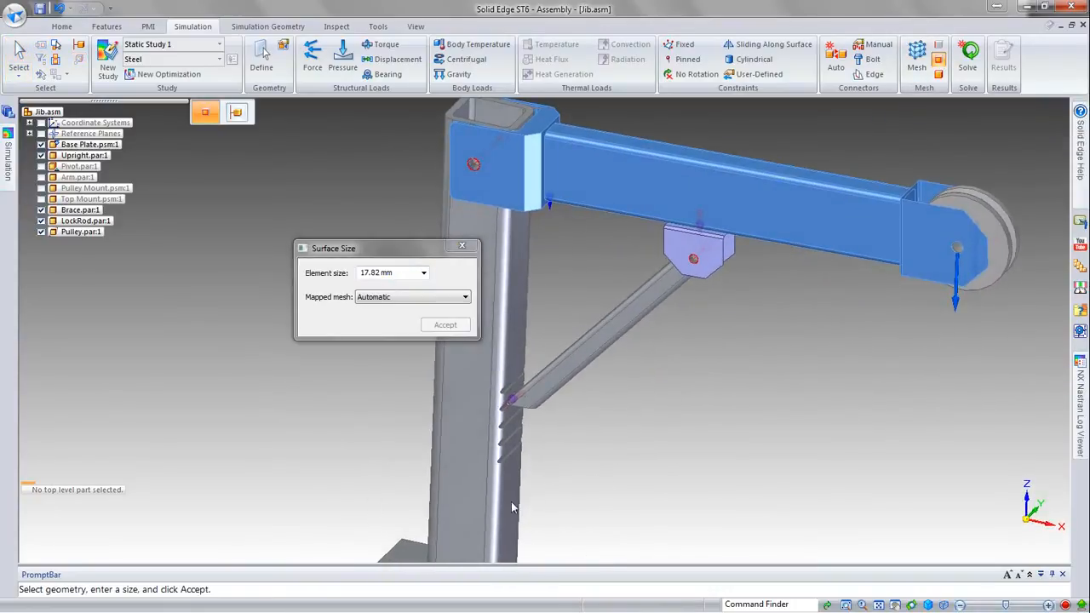
scroll(513, 444, up, 5)
scroll(515, 447, up, 3)
scroll(715, 300, down, 3)
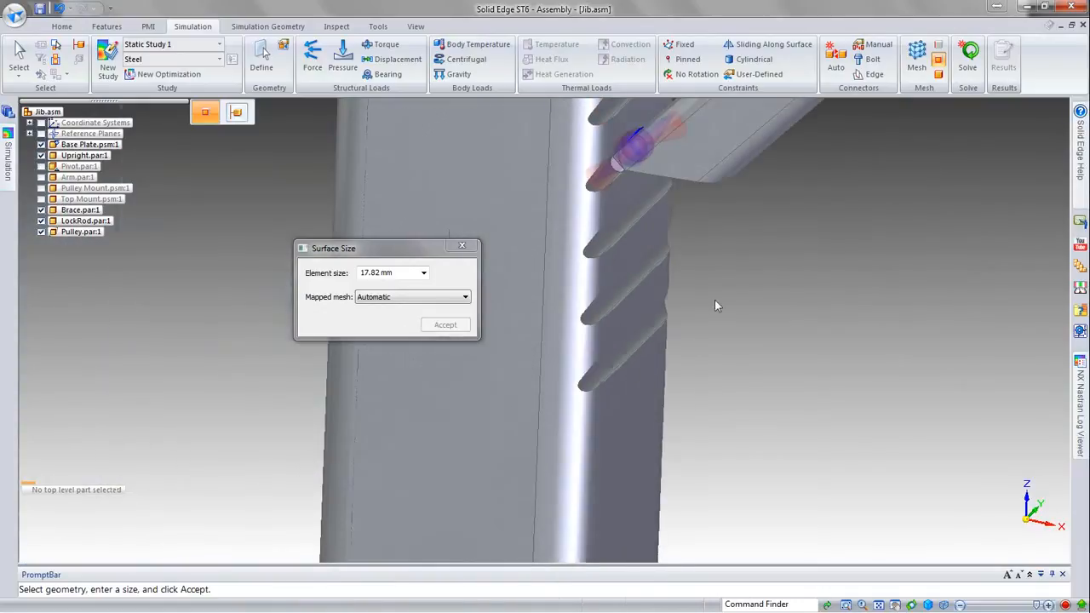
scroll(613, 207, up, 1)
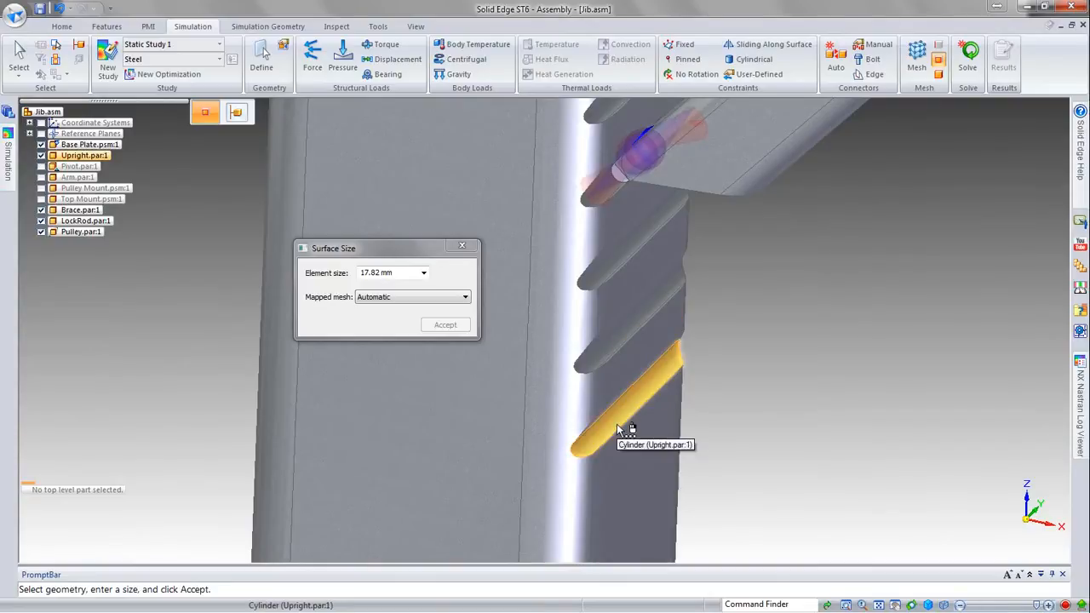
right_click(640, 428)
click(683, 440)
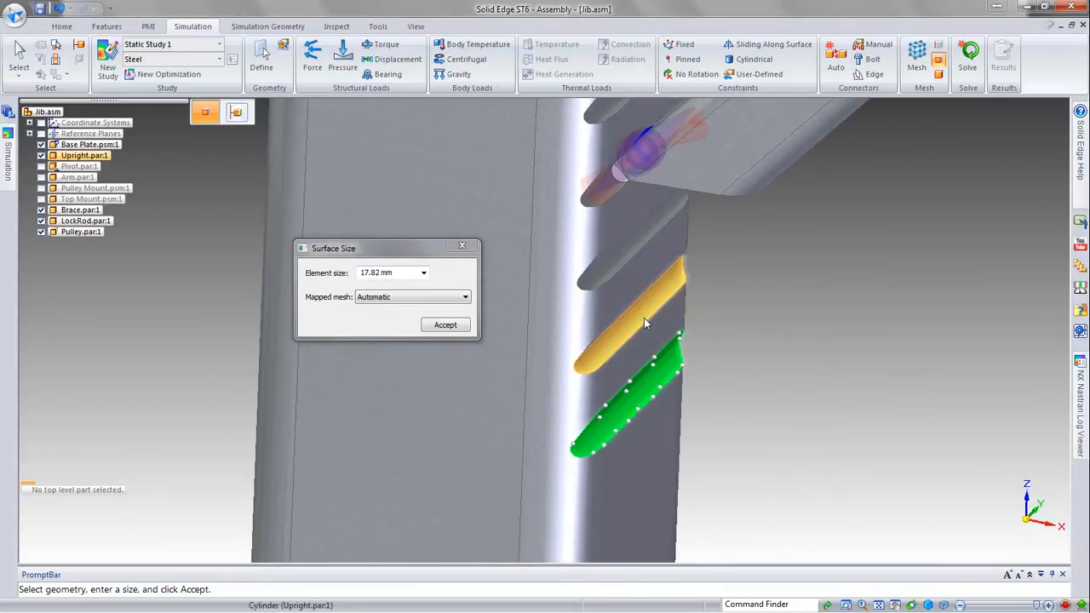
right_click(643, 317)
click(692, 337)
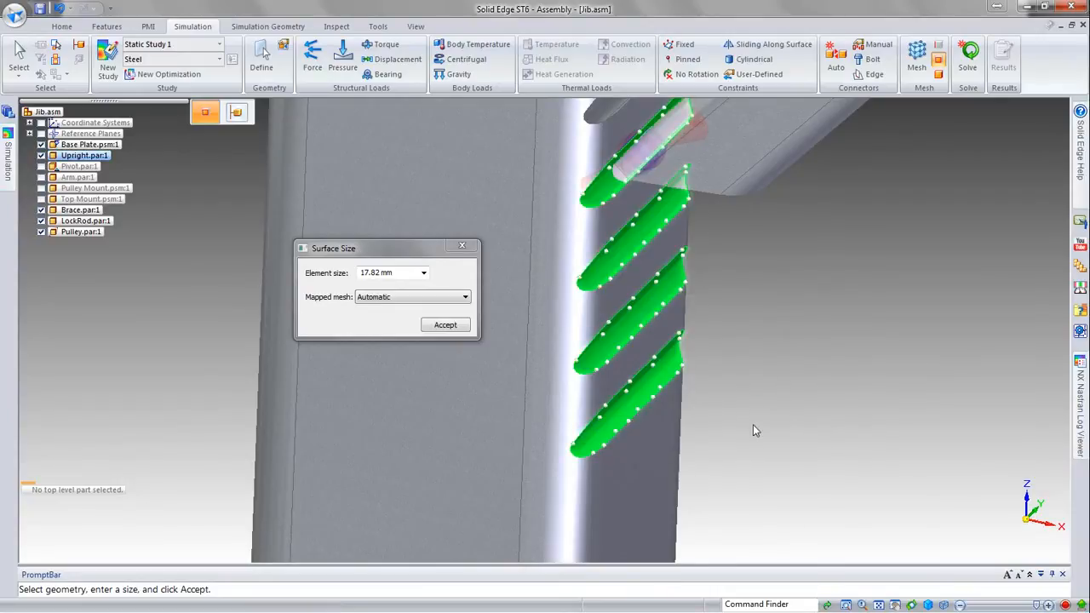
- Add the upright's top notch and the contacting lock rod and brace end faces to the surface size selection
scroll(734, 418, down, 3)
scroll(659, 294, up, 3)
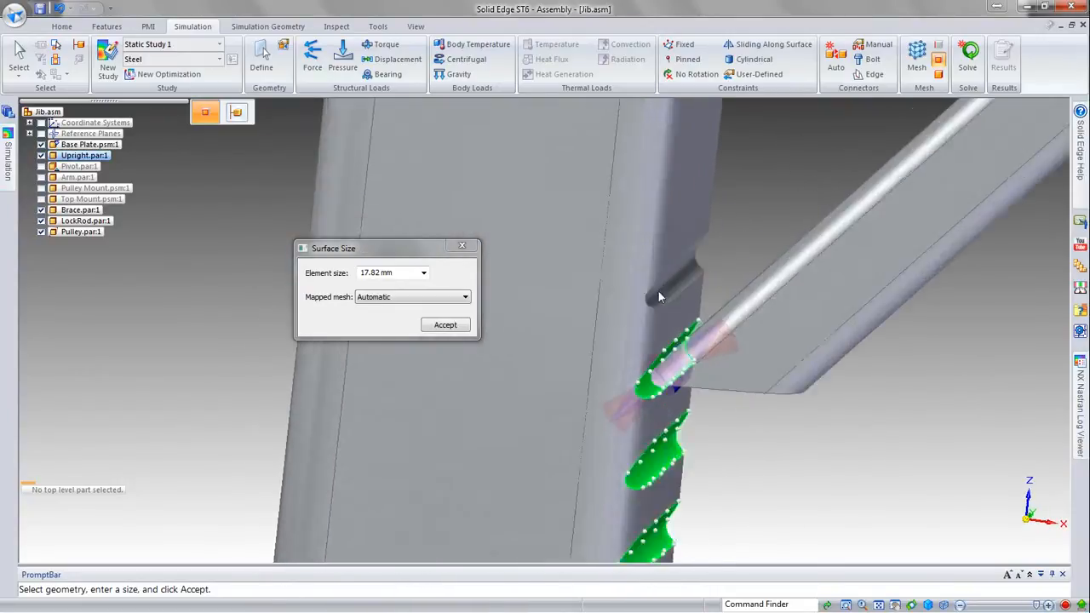
right_click(688, 291)
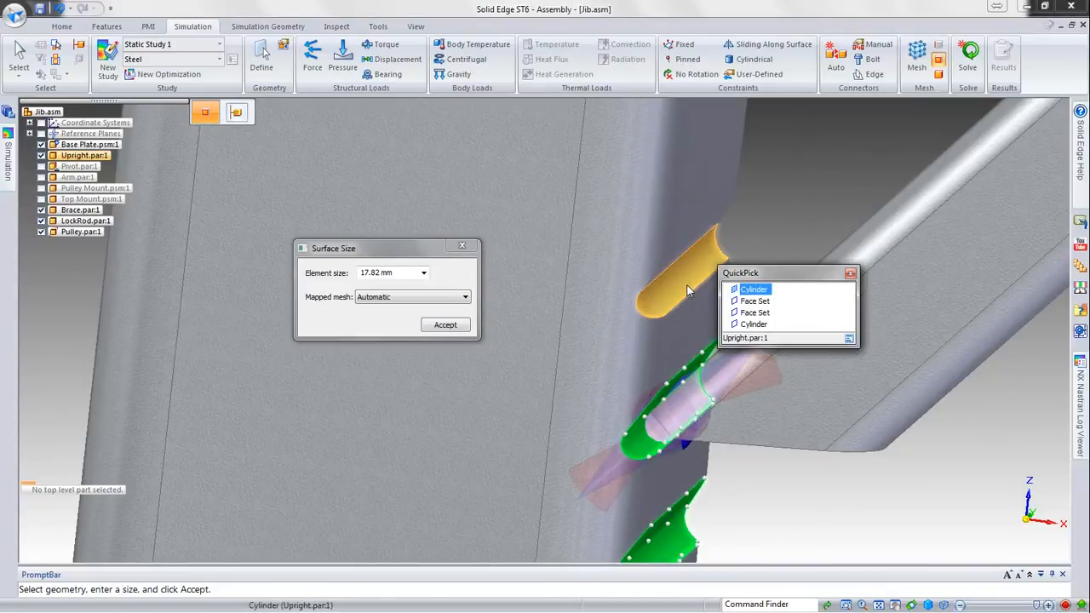
click(753, 301)
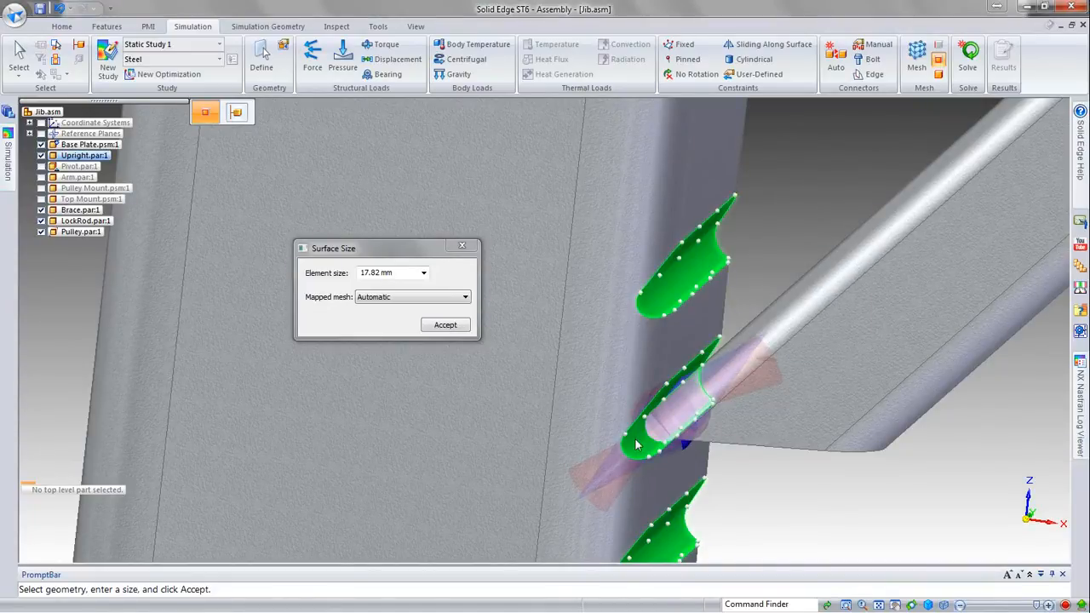
scroll(672, 430, up, 3)
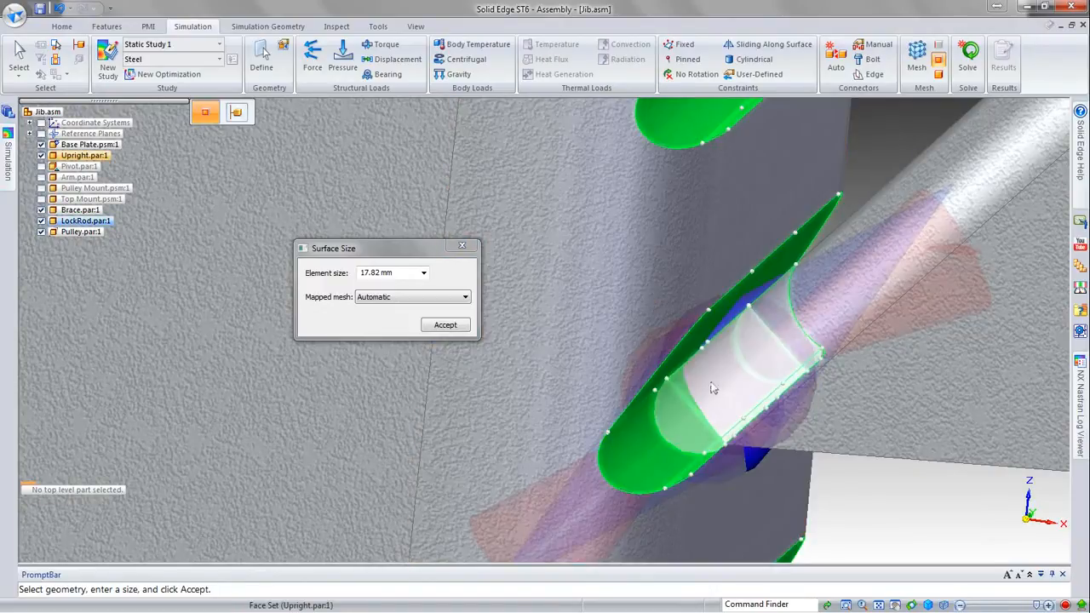
right_click(704, 367)
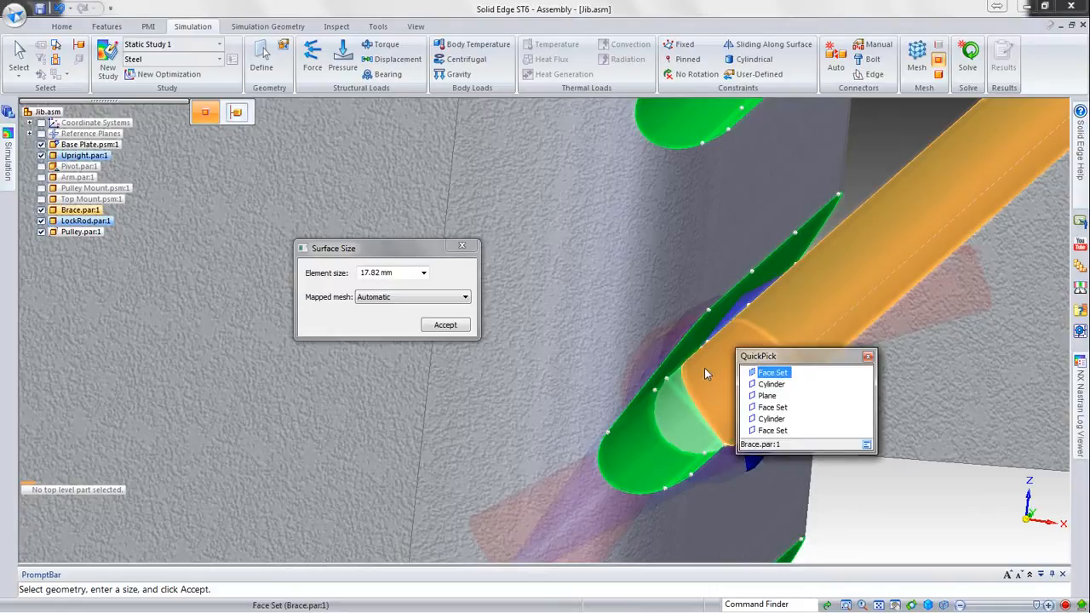
click(767, 399)
- Set the selected faces' element size to 2 mm with Automatic mapped mesh and apply the surface size
scroll(770, 344, down, 6)
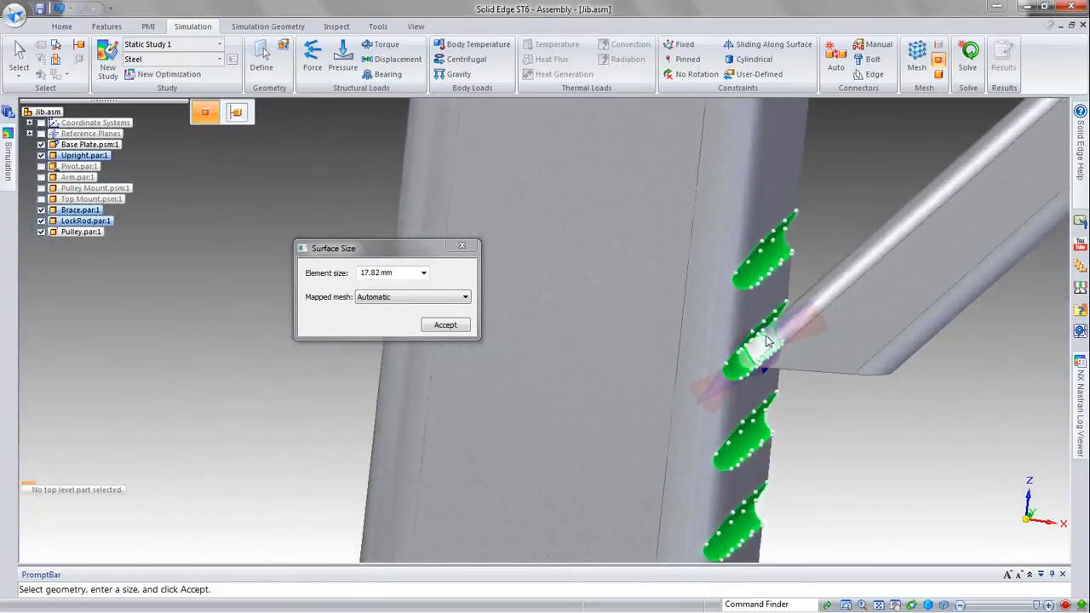
drag(400, 273, 304, 270)
text(2)
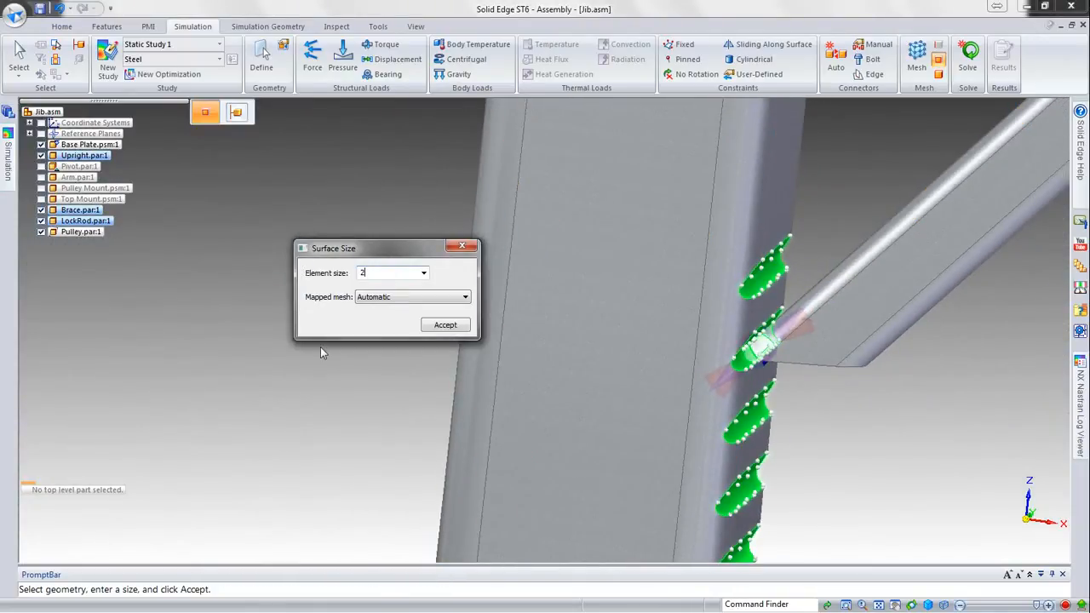
key(Tab)
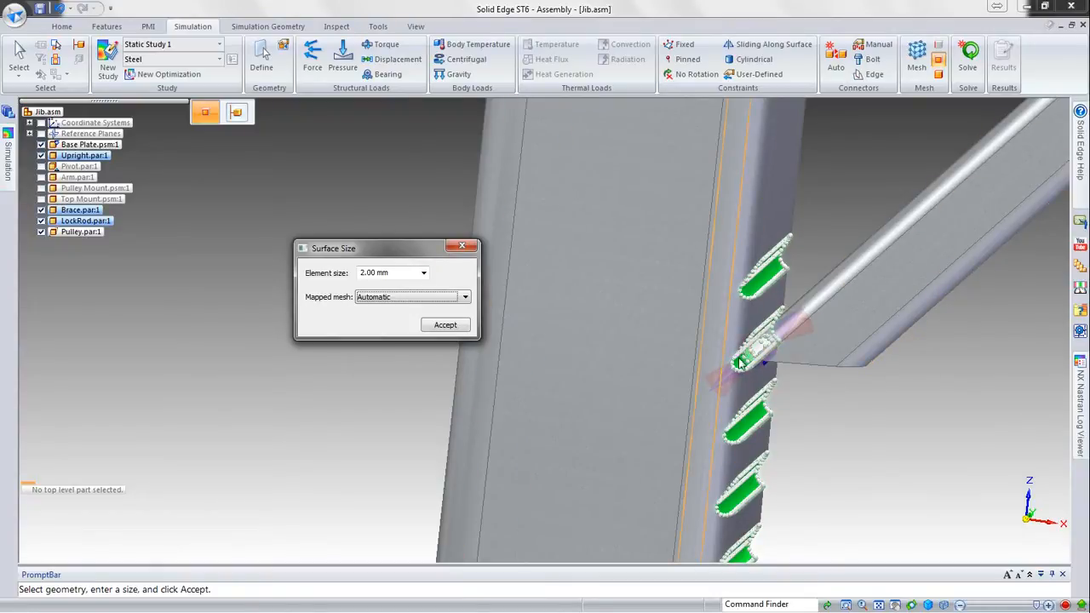
click(440, 330)
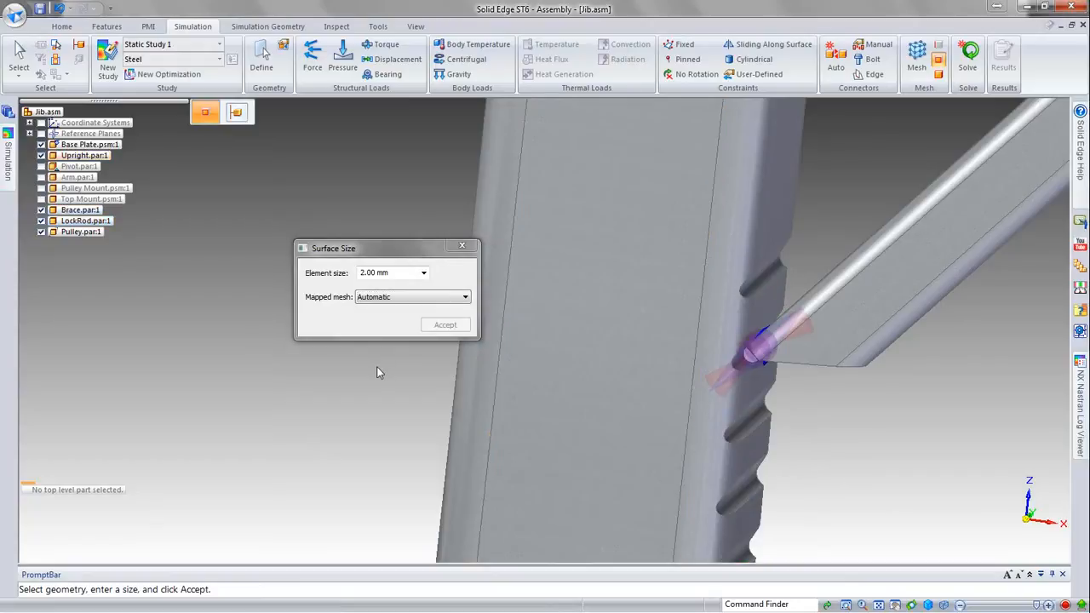
click(462, 246)
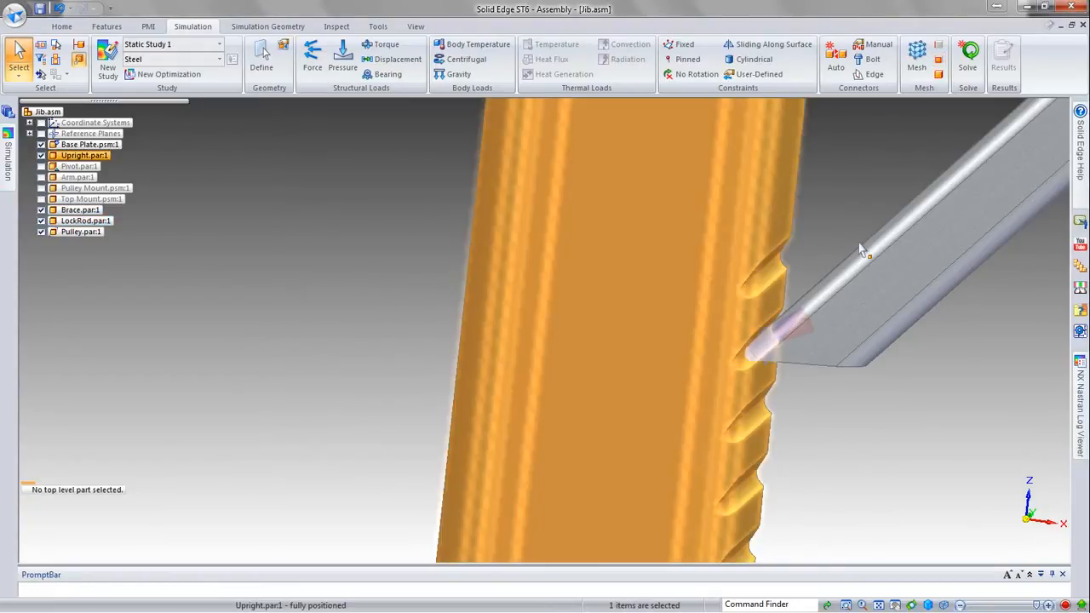
- Remesh the assembly at a subjective mesh size of 6.24 mm and inspect the refined mesh around the notches
click(917, 56)
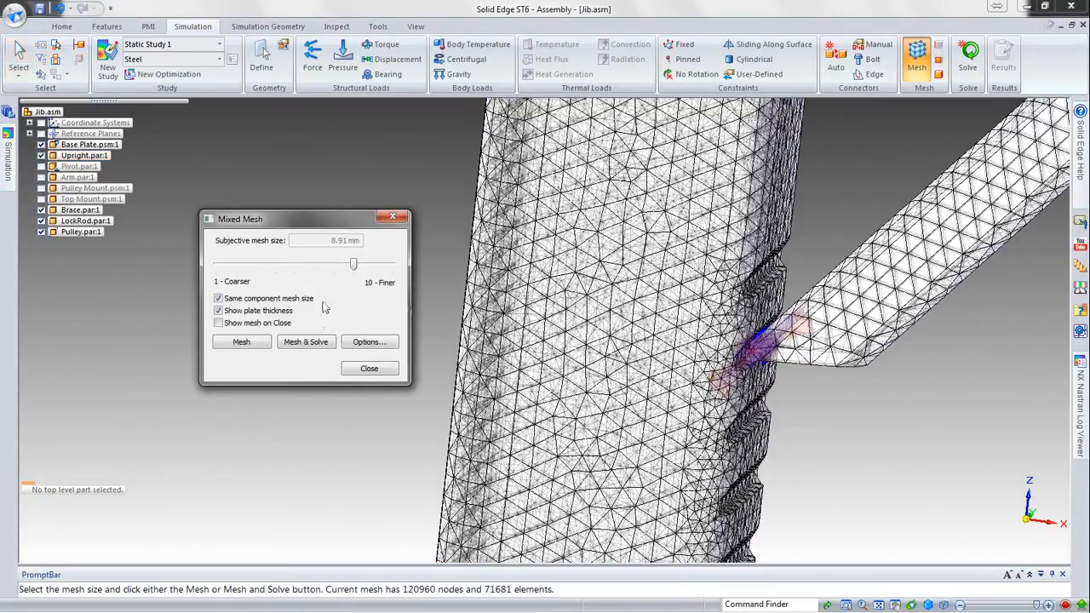
drag(354, 264, 372, 264)
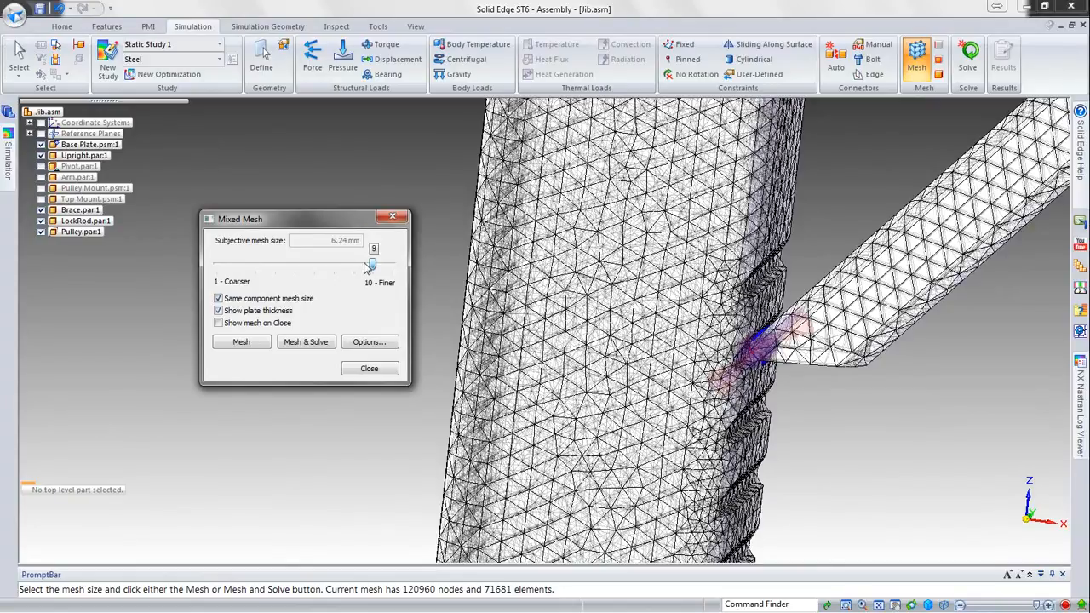
click(243, 343)
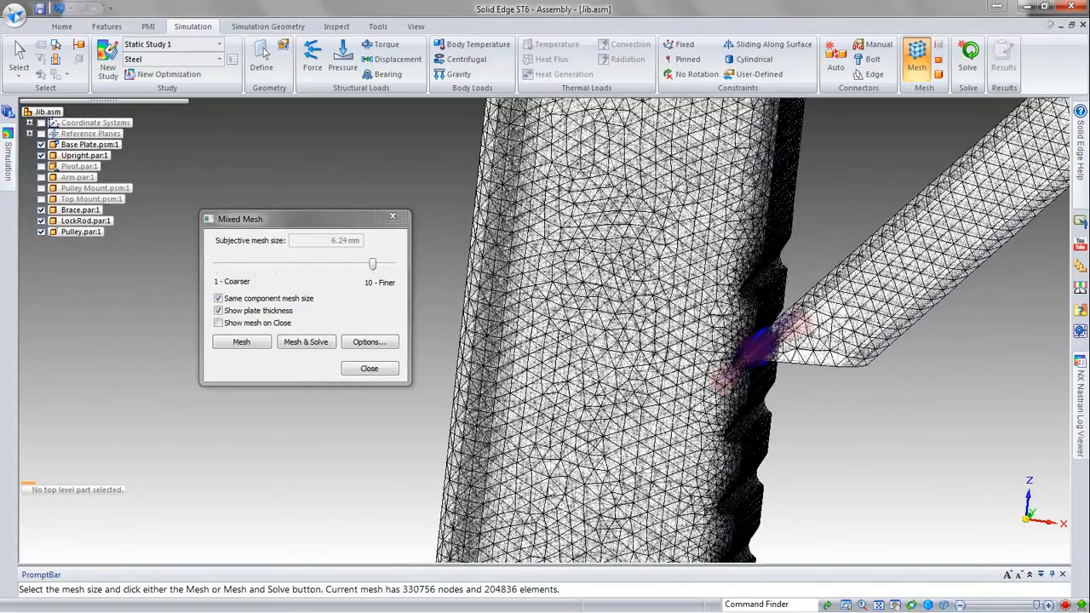
scroll(778, 373, up, 3)
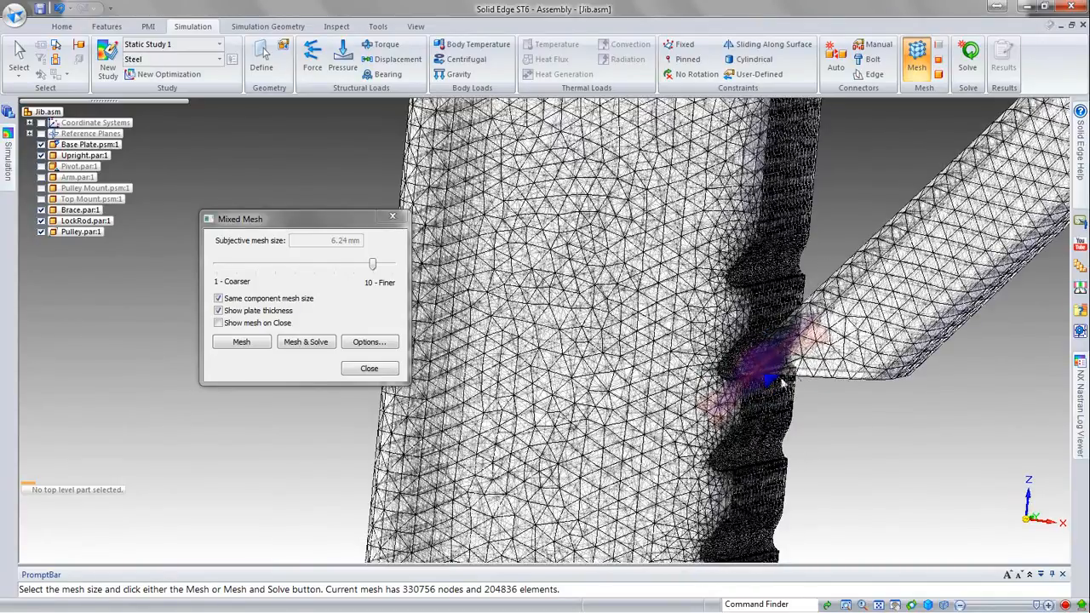
scroll(766, 376, up, 1)
scroll(765, 375, up, 2)
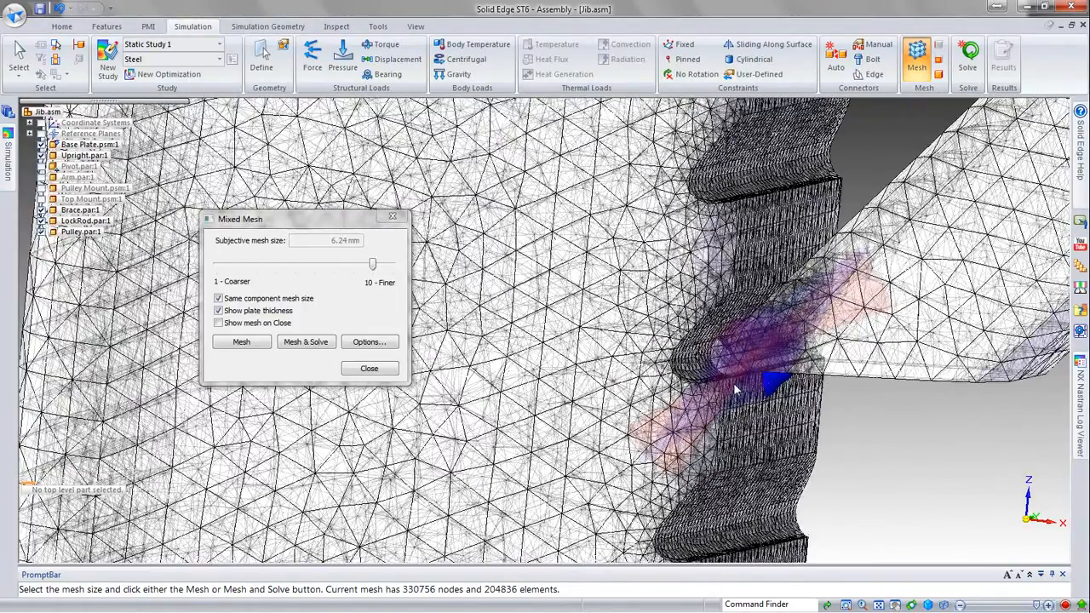
scroll(735, 389, up, 1)
scroll(705, 350, up, 1)
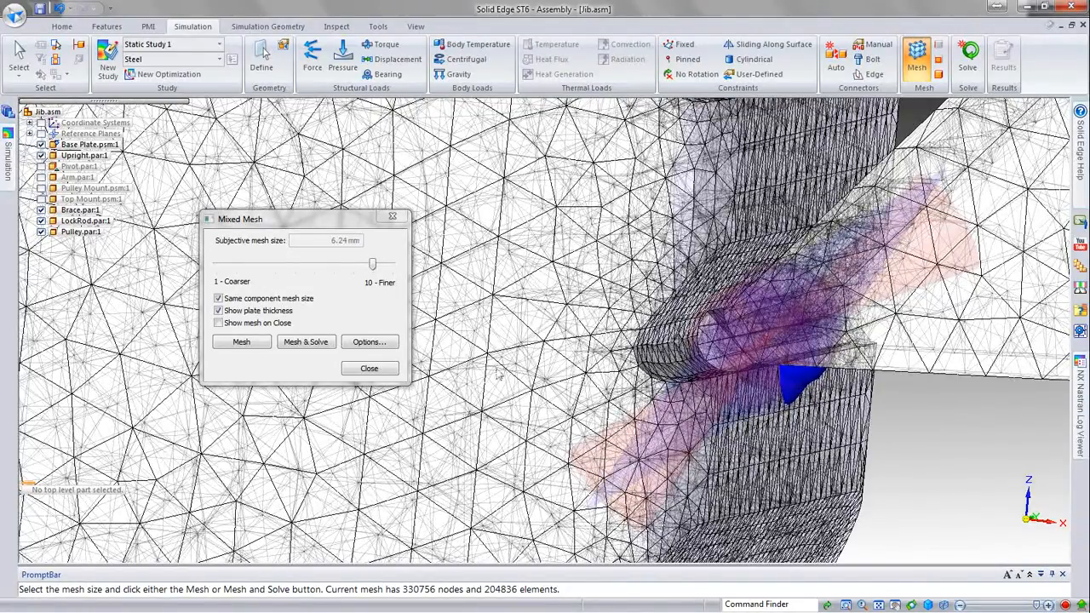
click(382, 372)
- Expand Static Study 1's geometry, override properties, loads and constraints to review the study setup
scroll(460, 419, down, 5)
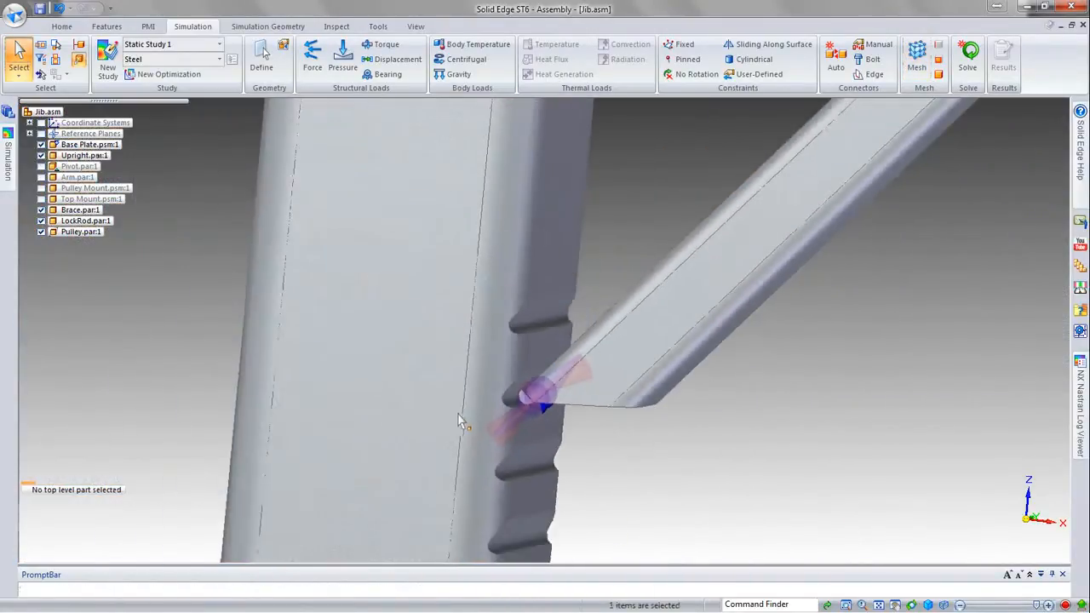
scroll(638, 365, down, 3)
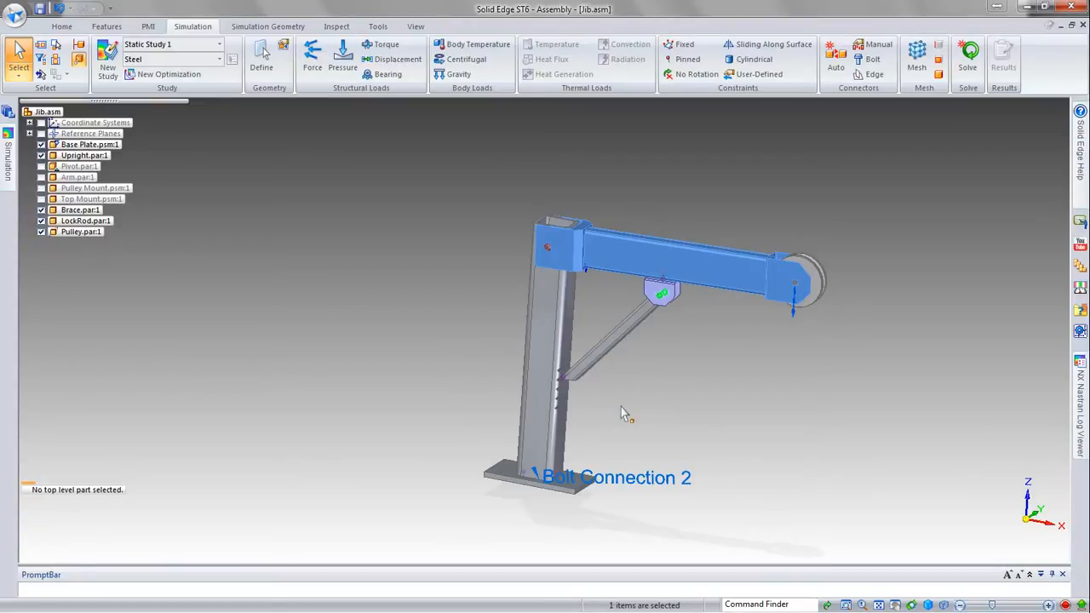
click(8, 161)
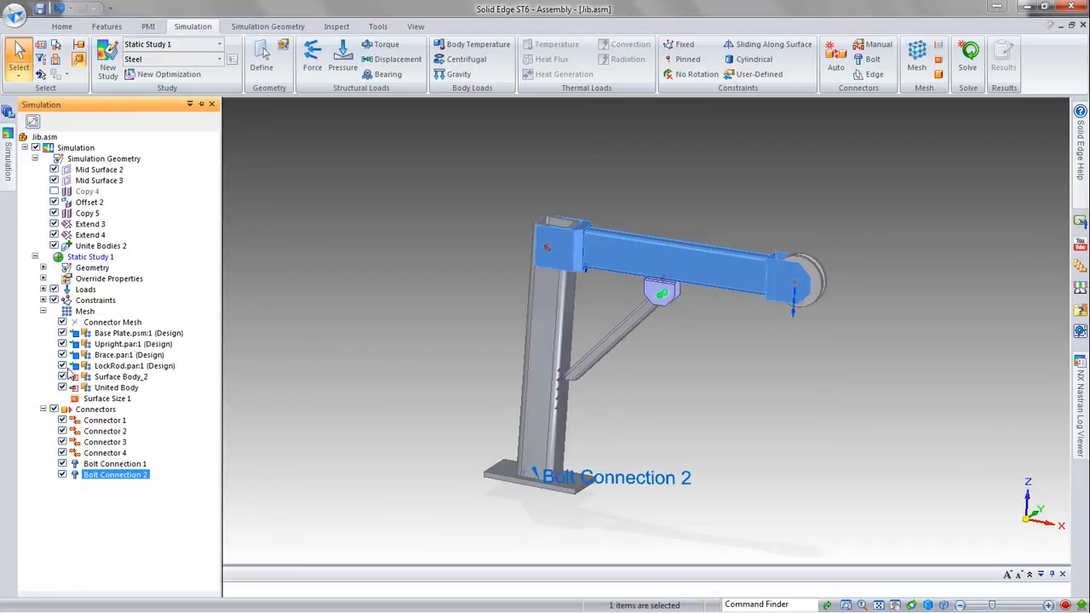
click(43, 290)
click(42, 311)
click(42, 278)
click(42, 267)
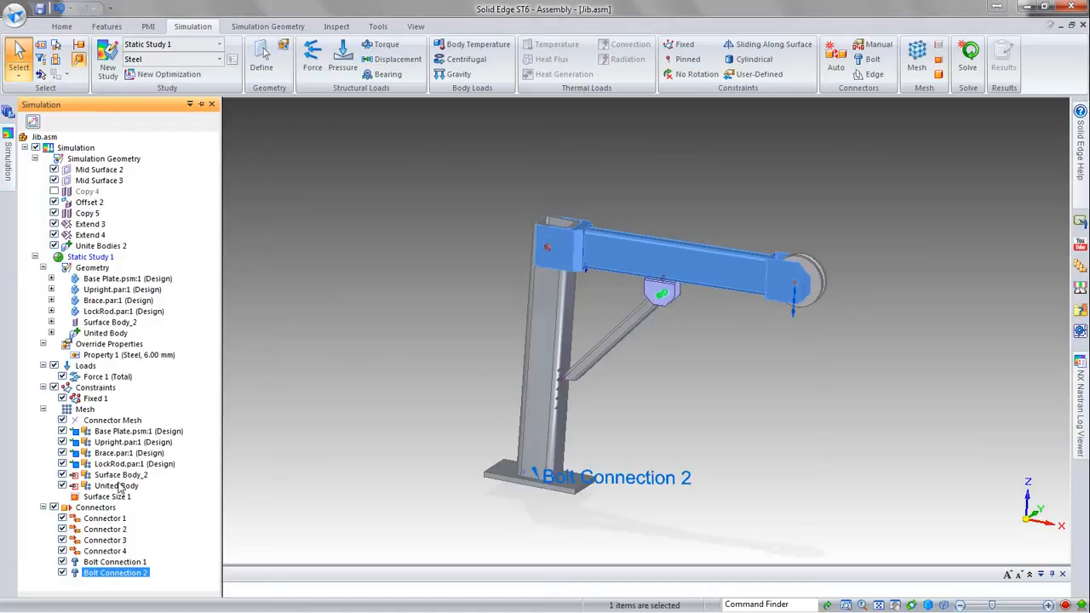
- Hide the study's connectors, constraints and loads, and clear the selection of the second bolt connection
click(54, 507)
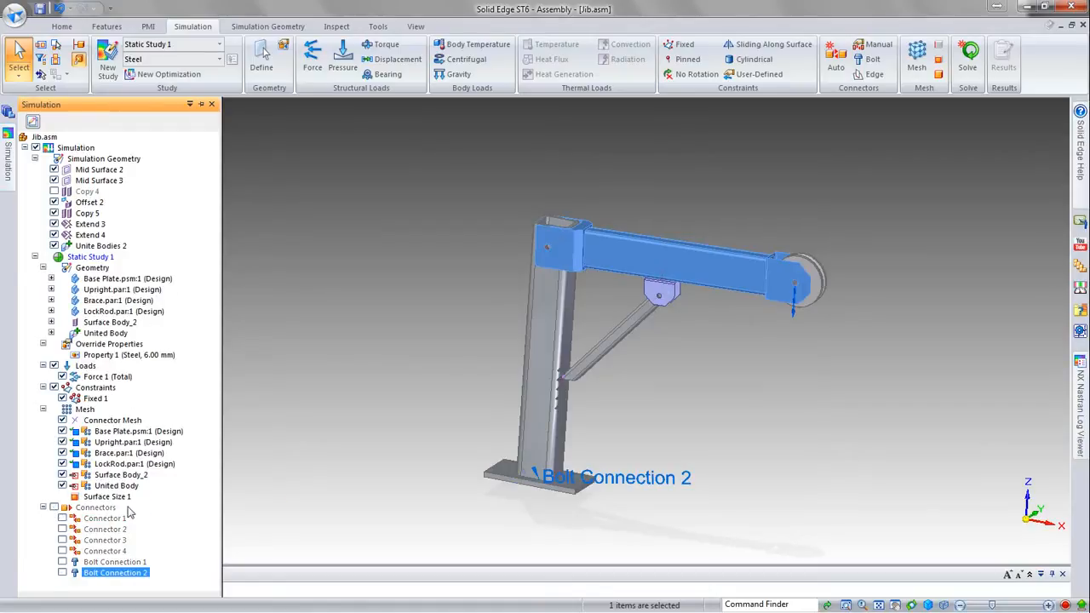
click(53, 387)
click(53, 365)
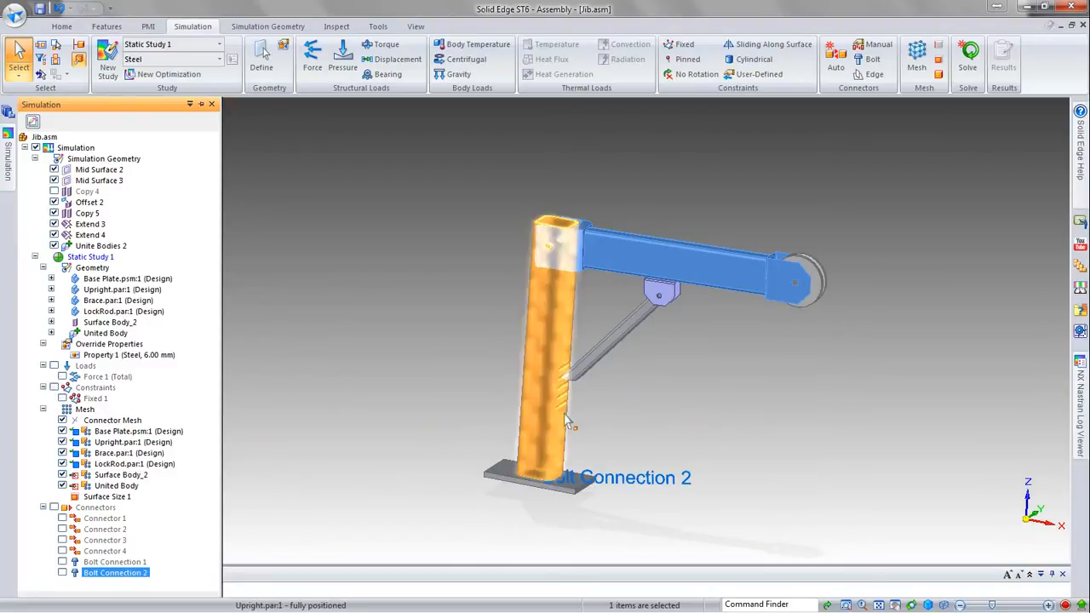
click(487, 384)
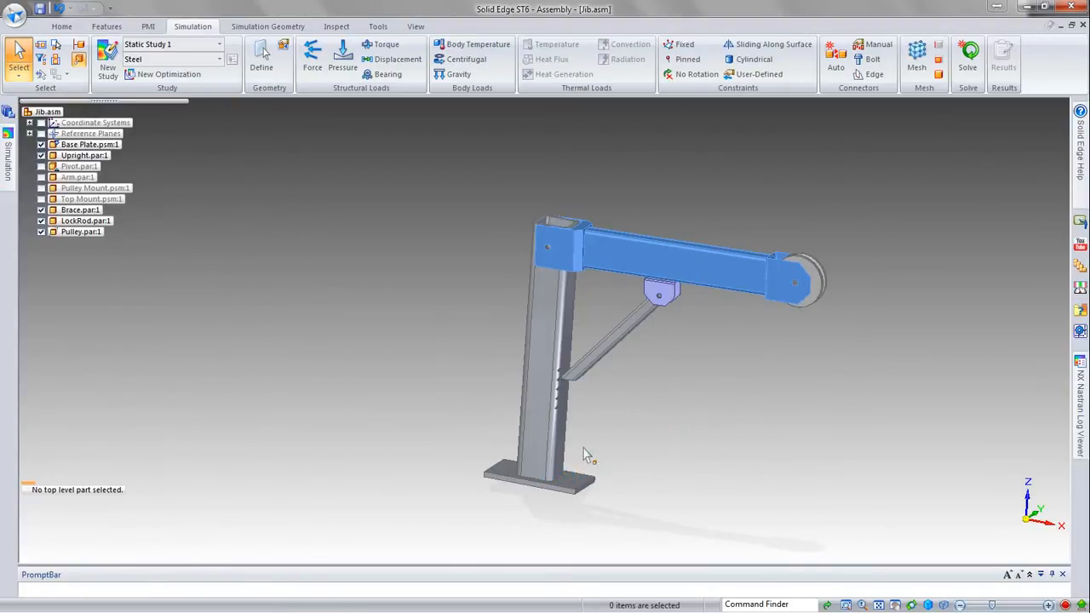
- Solve the jib's static study and set the result plot's deformation to Actual
click(969, 56)
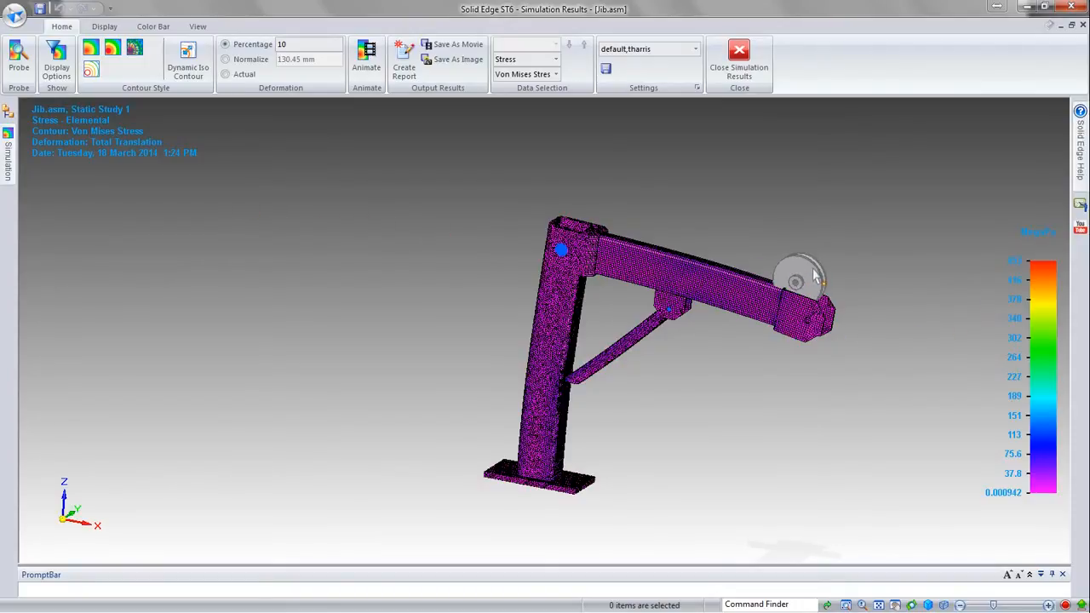
scroll(813, 290, up, 2)
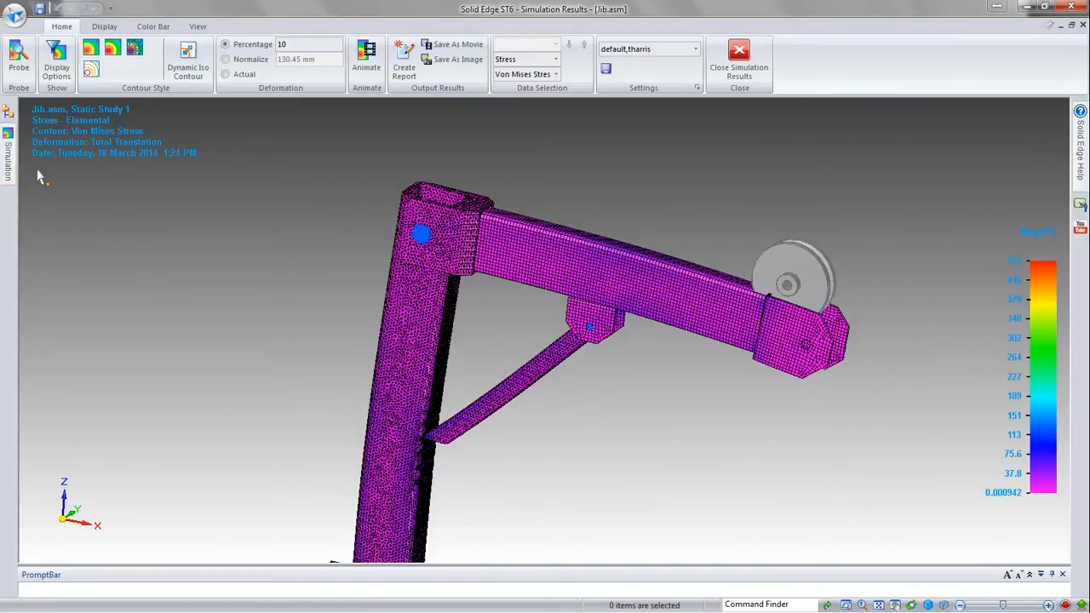
scroll(606, 153, down, 1)
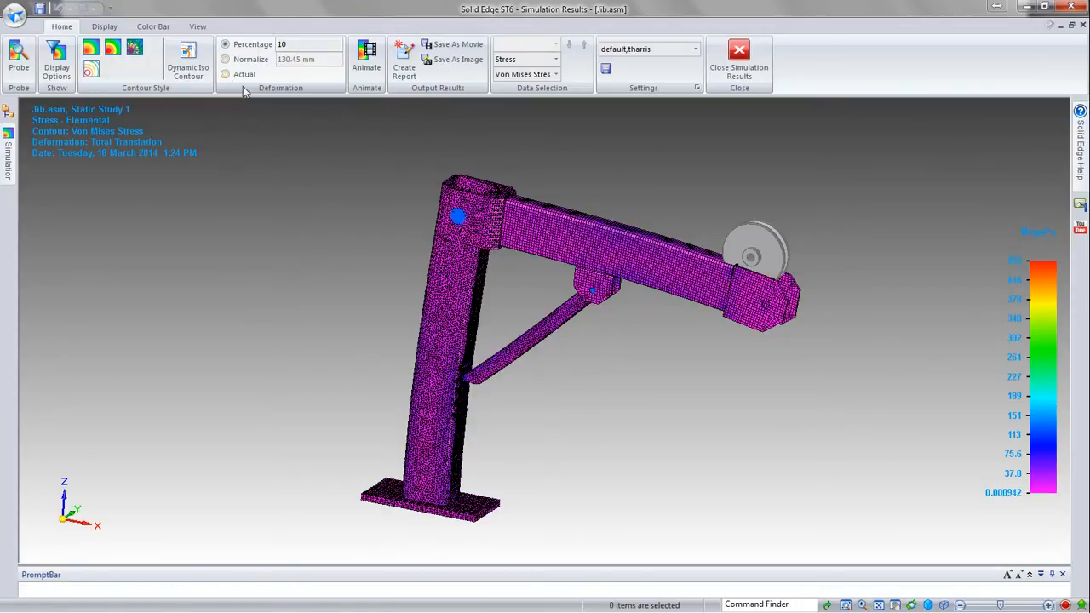
click(227, 75)
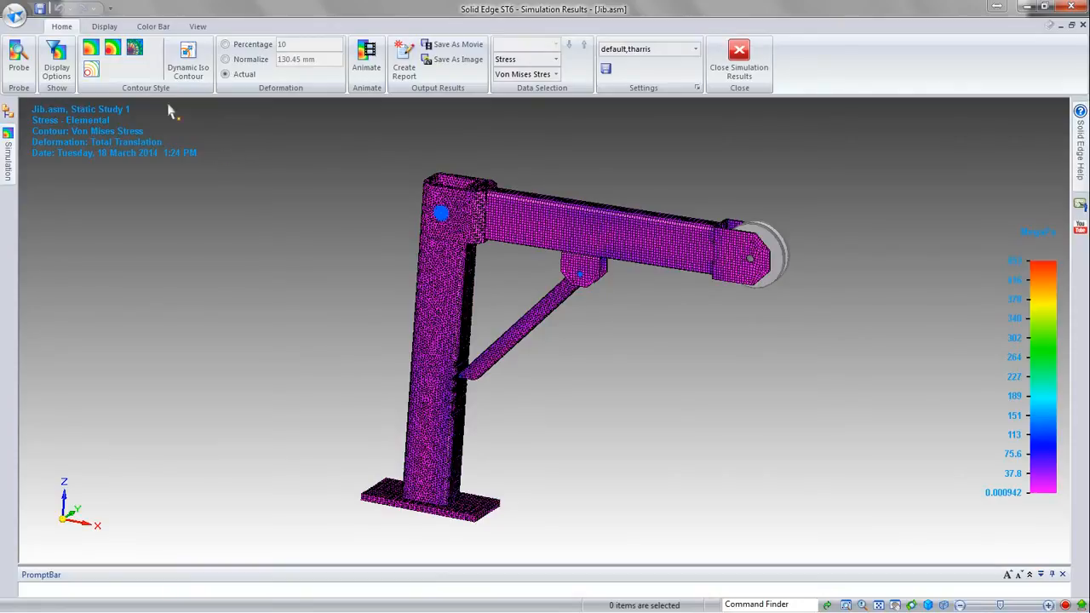
- Set the primary display's edge style to Model for the stress plot
click(104, 26)
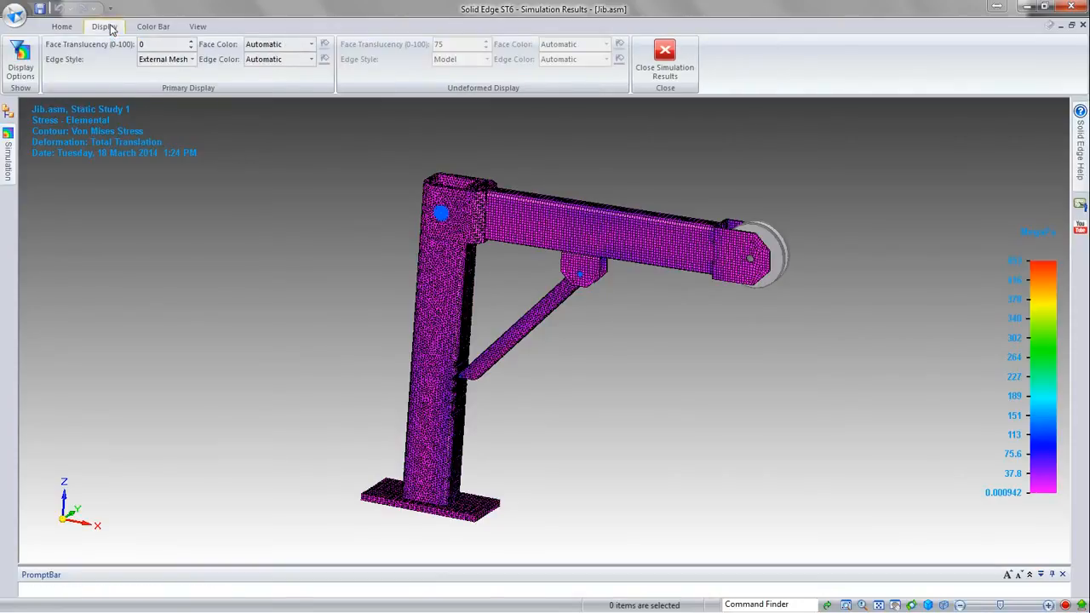
click(192, 58)
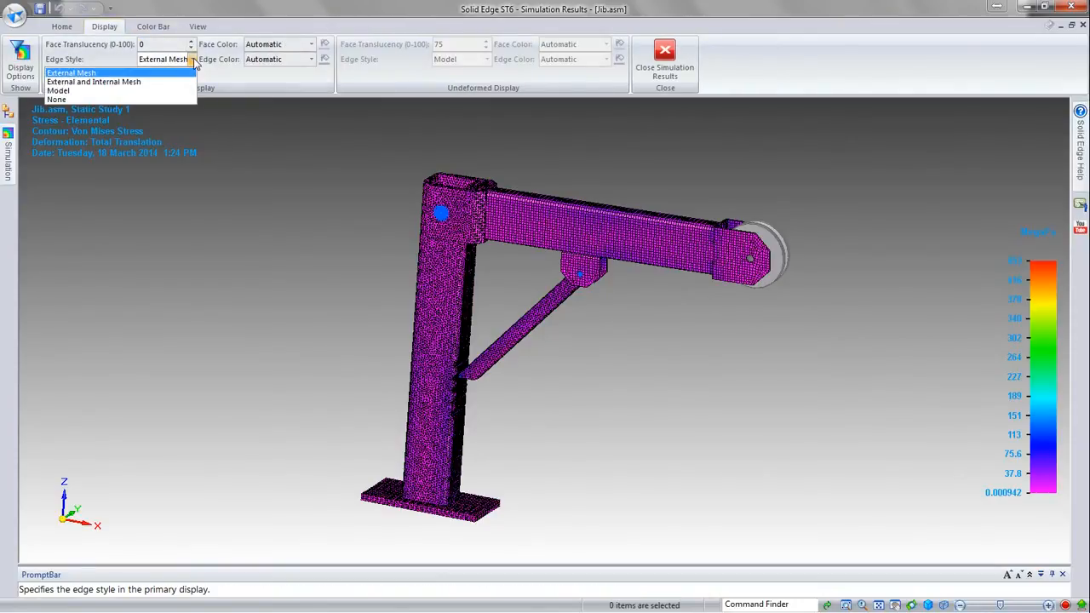
click(58, 91)
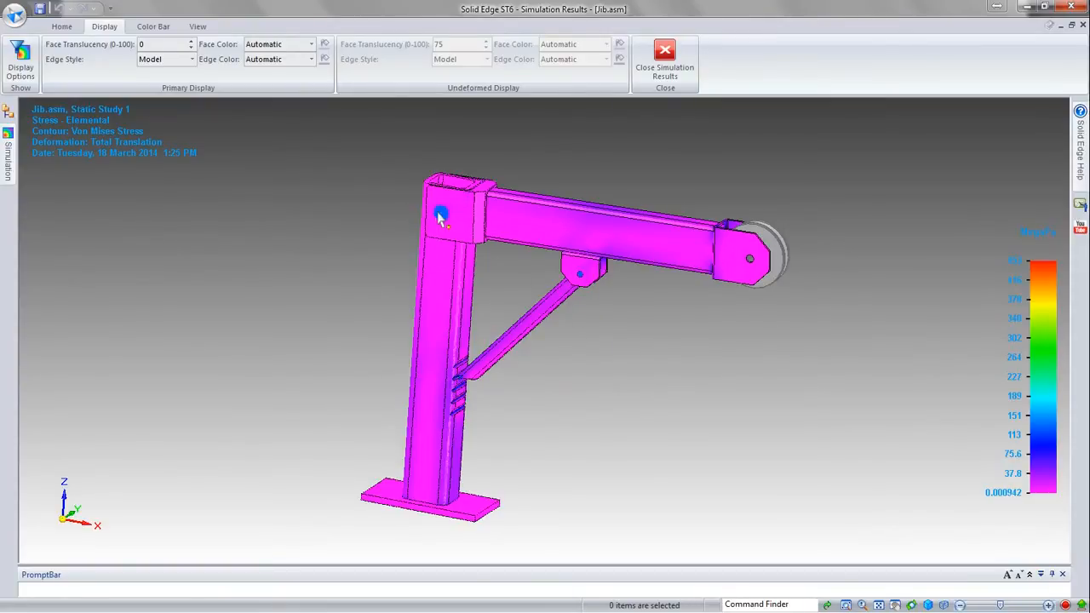
- Hide the connector mesh so the bolt holes can be seen in the stress plot
scroll(443, 218, up, 2)
scroll(444, 218, up, 1)
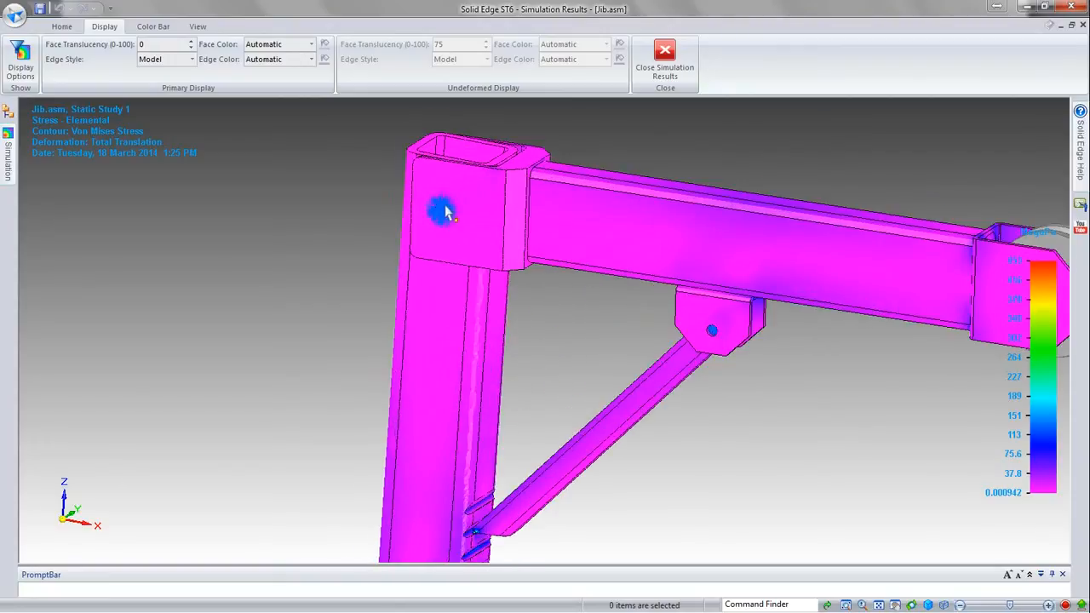
scroll(441, 213, up, 1)
scroll(441, 212, up, 1)
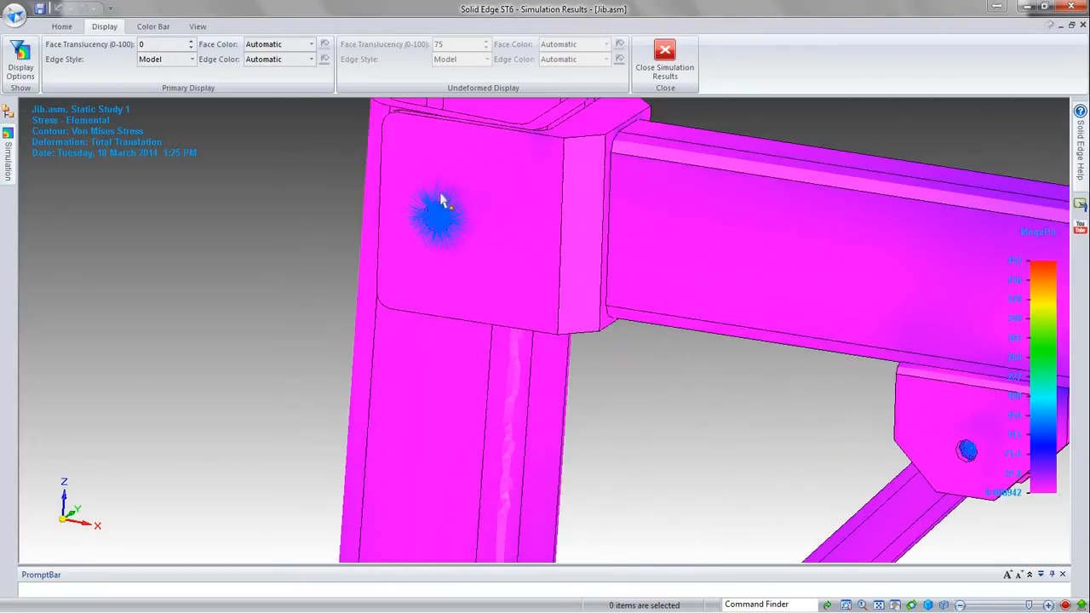
scroll(445, 212, up, 2)
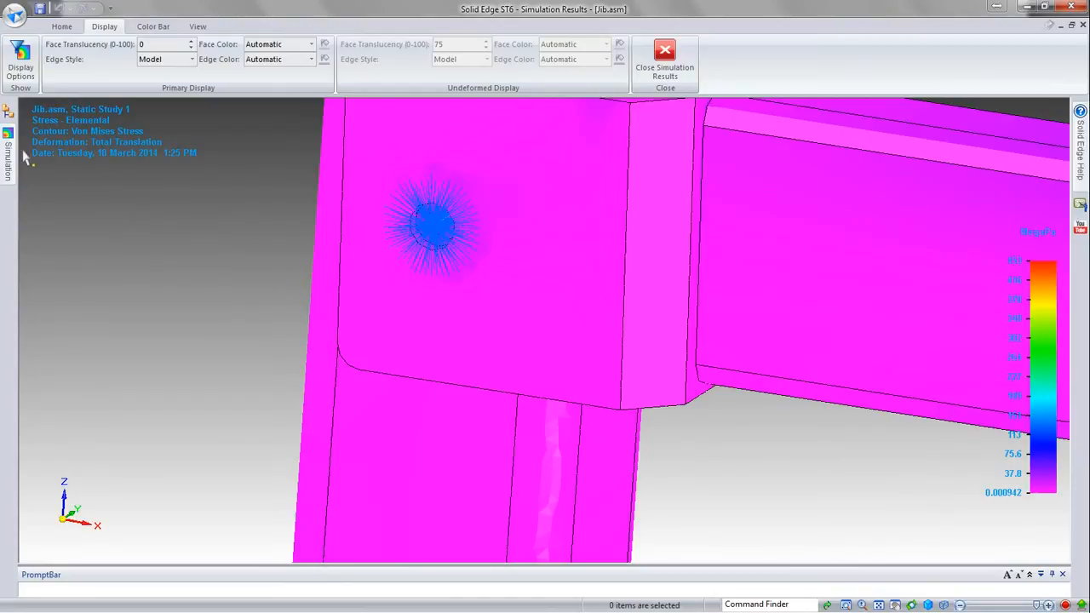
mouse_move(8, 152)
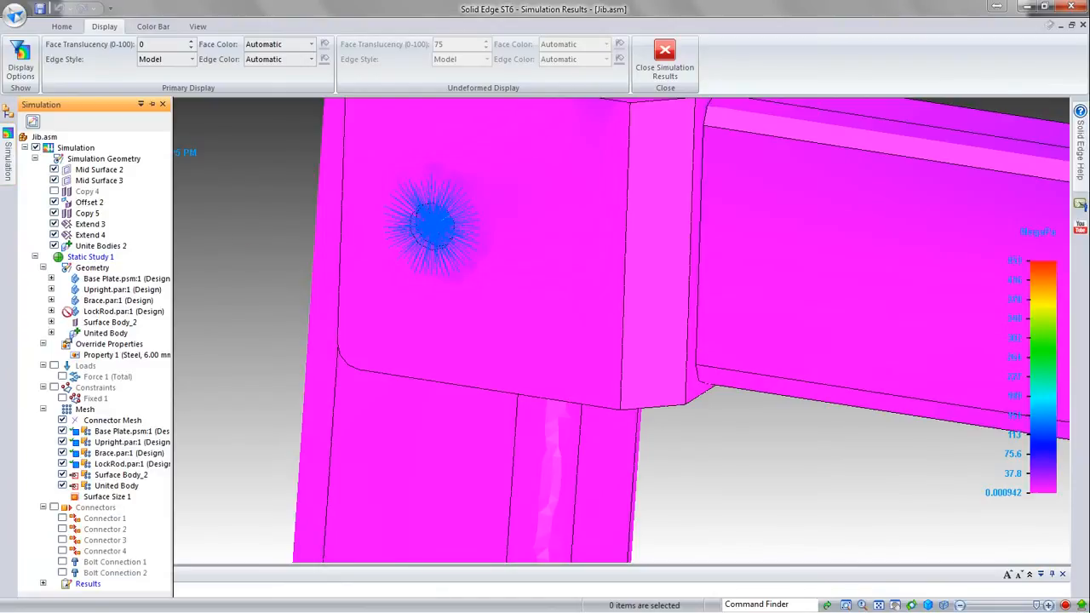
click(62, 421)
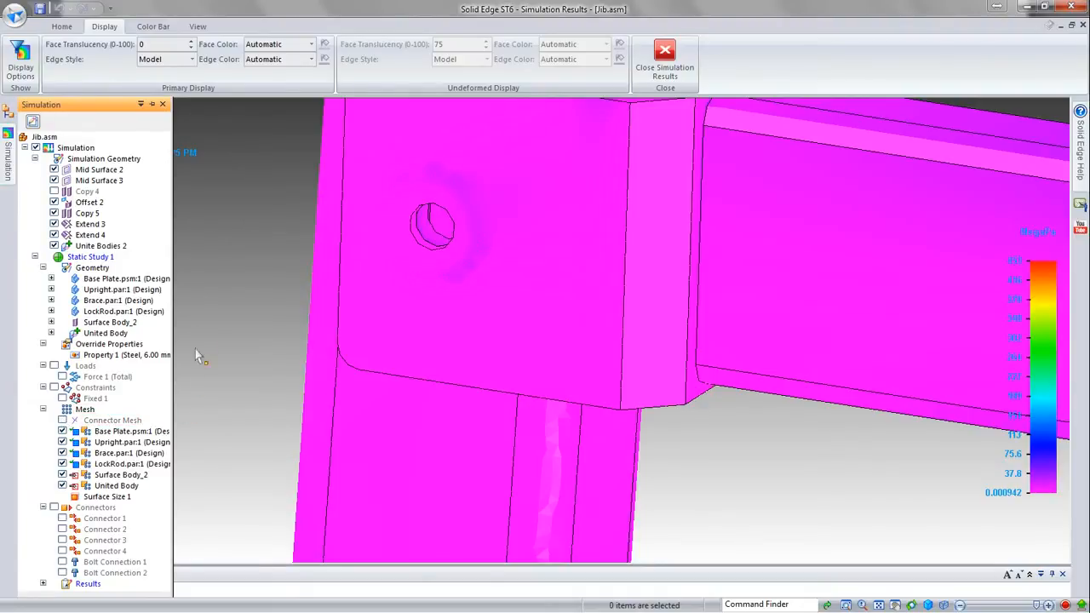
- Examine the Von Mises stress around the bolt holes, the brace mount and the upright's notches where the brace rests
scroll(200, 302, down, 3)
scroll(202, 308, down, 2)
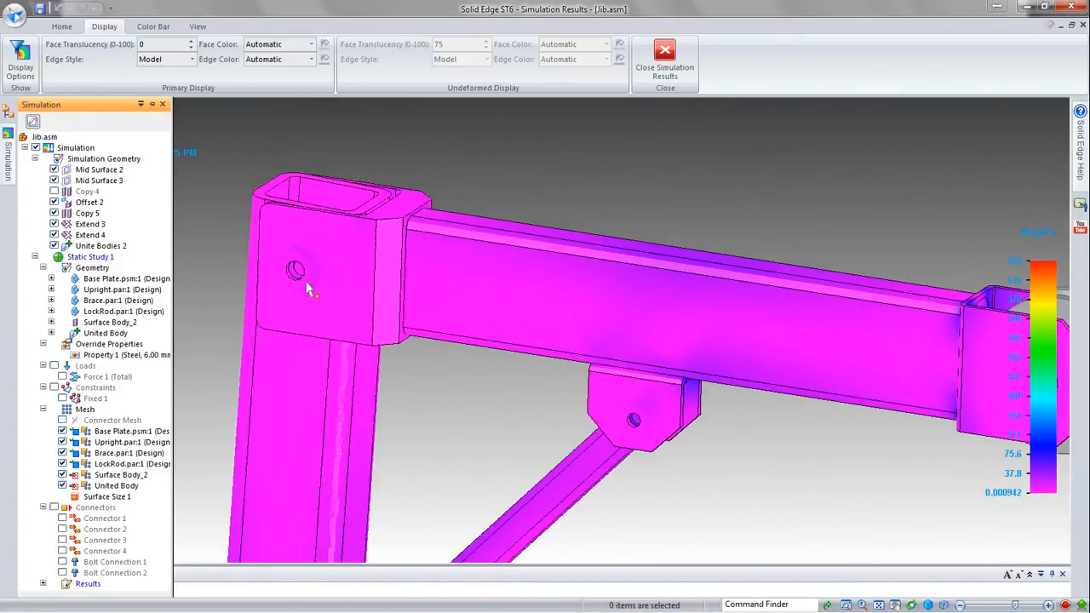
scroll(309, 285, up, 2)
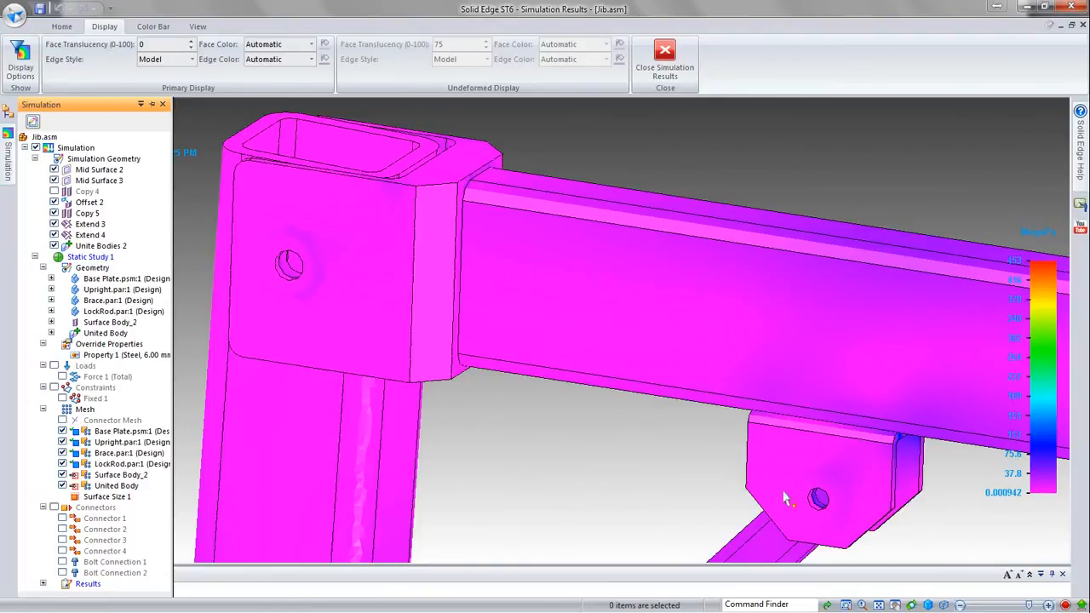
scroll(834, 358, down, 5)
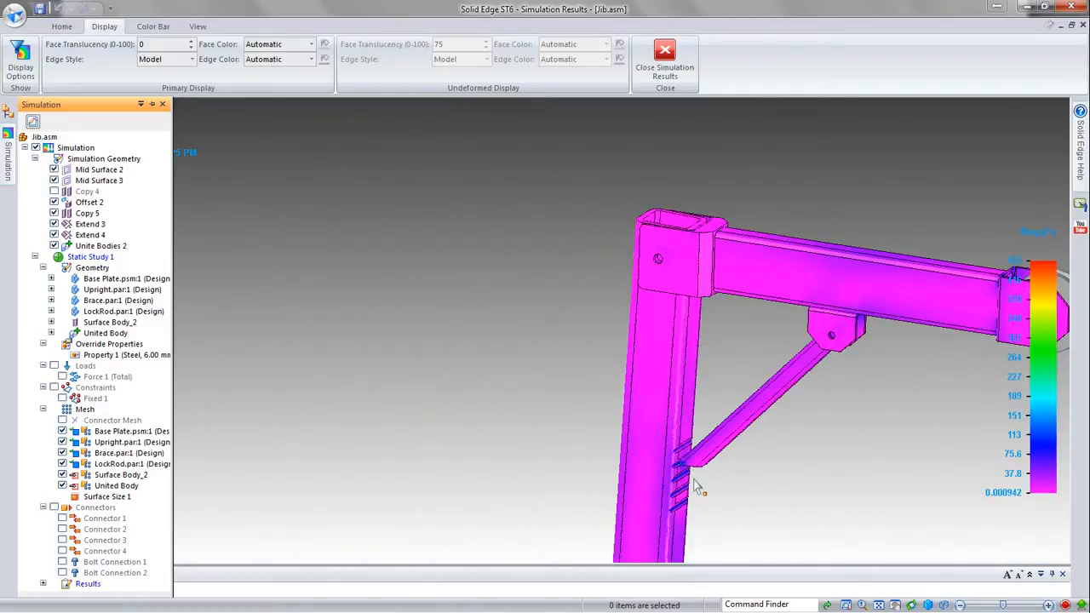
scroll(693, 484, up, 5)
scroll(685, 479, up, 1)
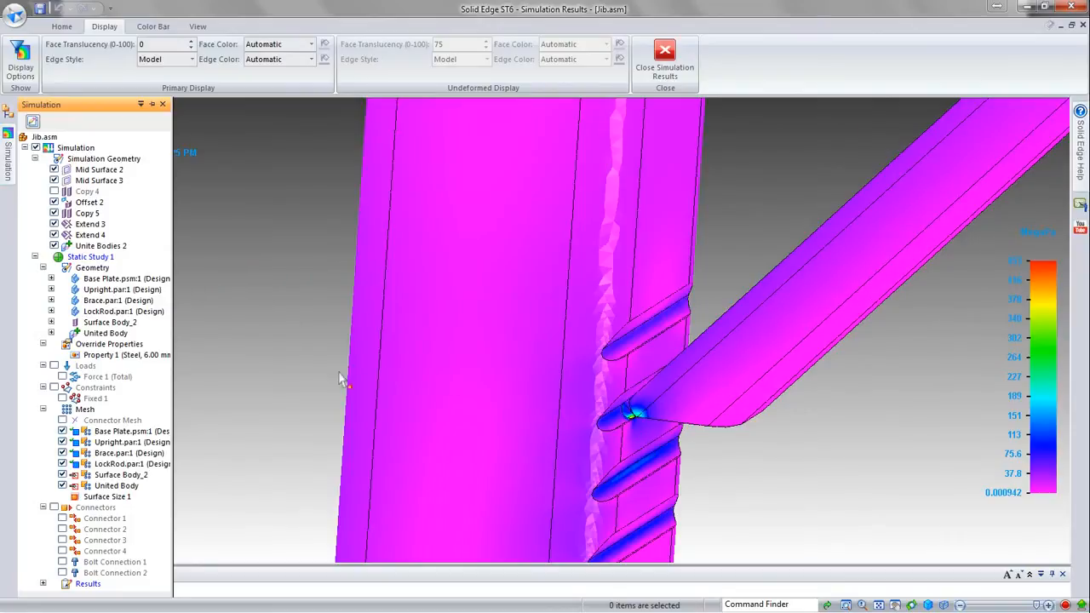
scroll(321, 375, down, 3)
scroll(573, 500, down, 5)
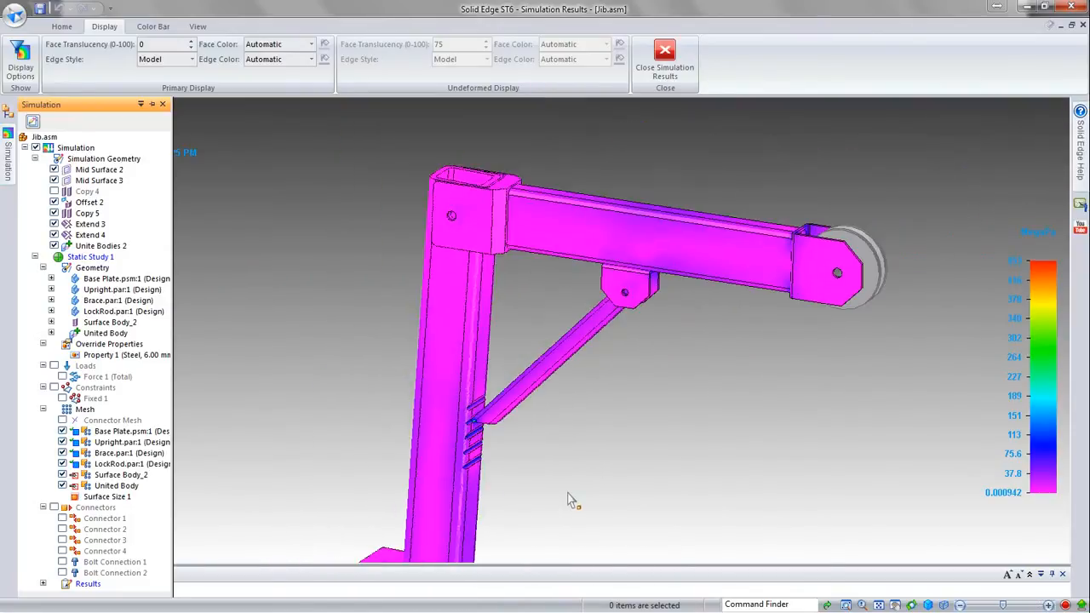
- Preview the jib's stress with Dynamic Iso Contour at about 18.1 and at a value of 50, and close it
click(152, 27)
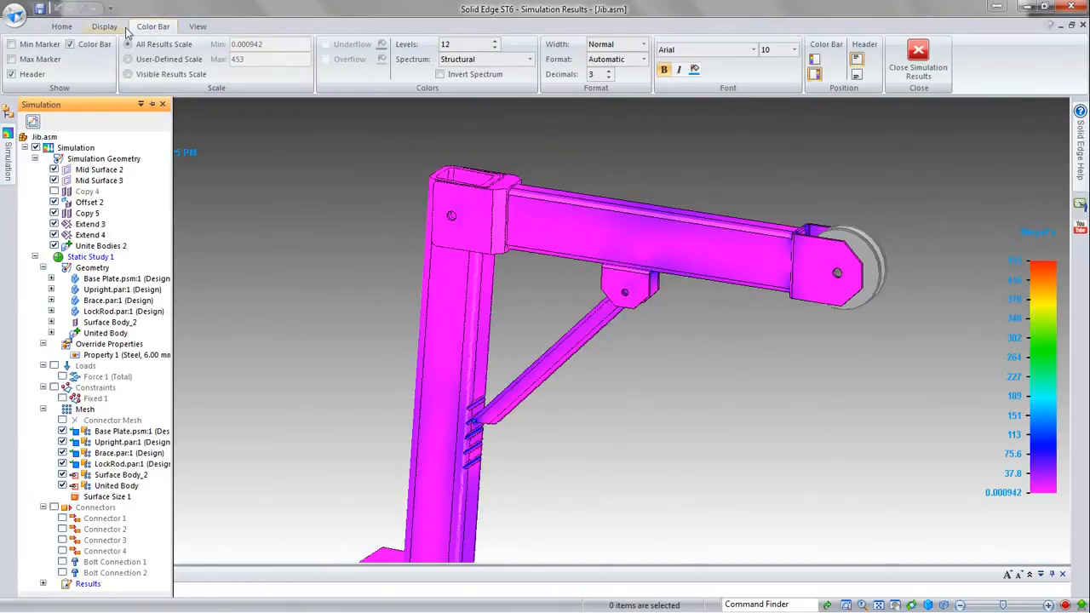
click(62, 28)
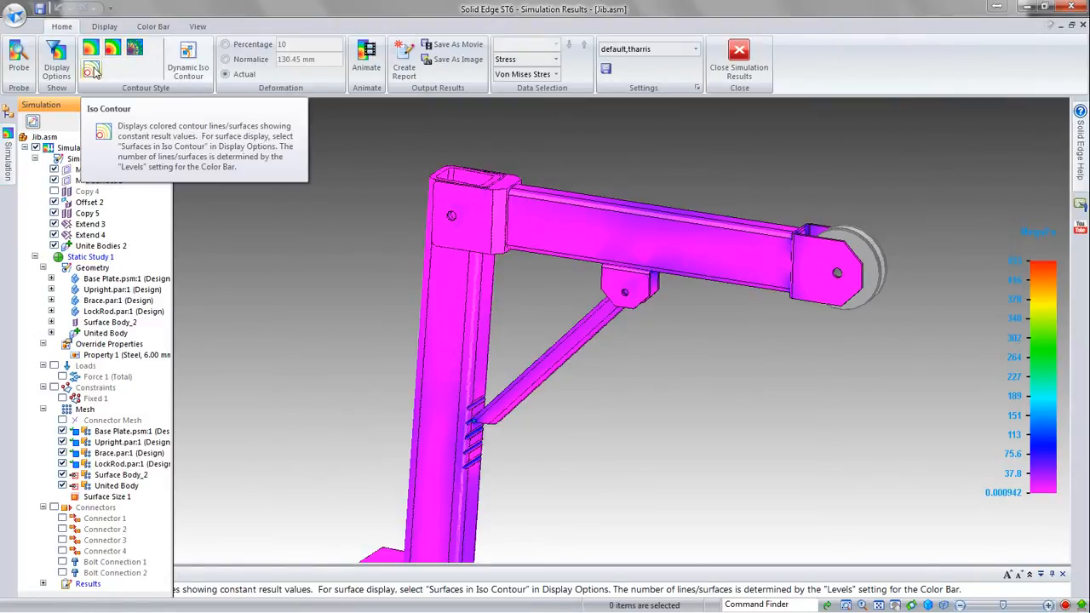
click(188, 54)
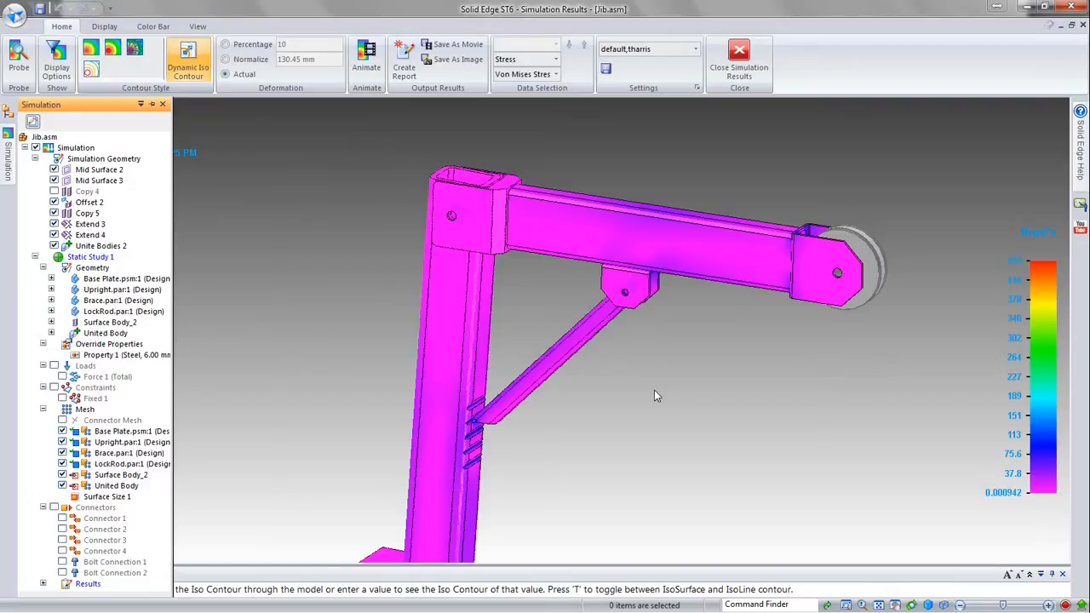
drag(481, 219, 369, 155)
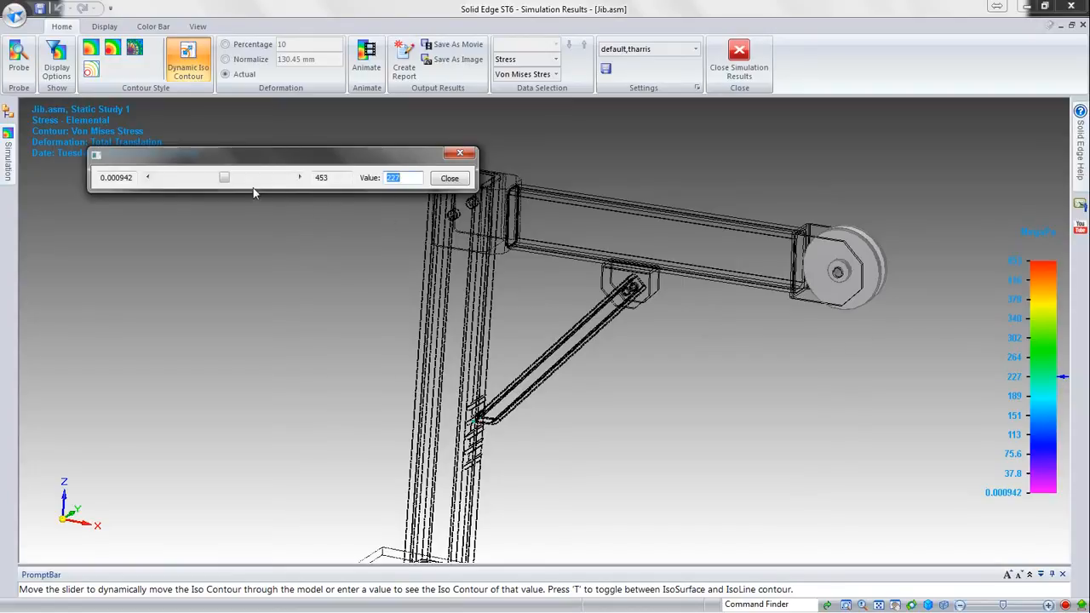
drag(224, 180, 167, 180)
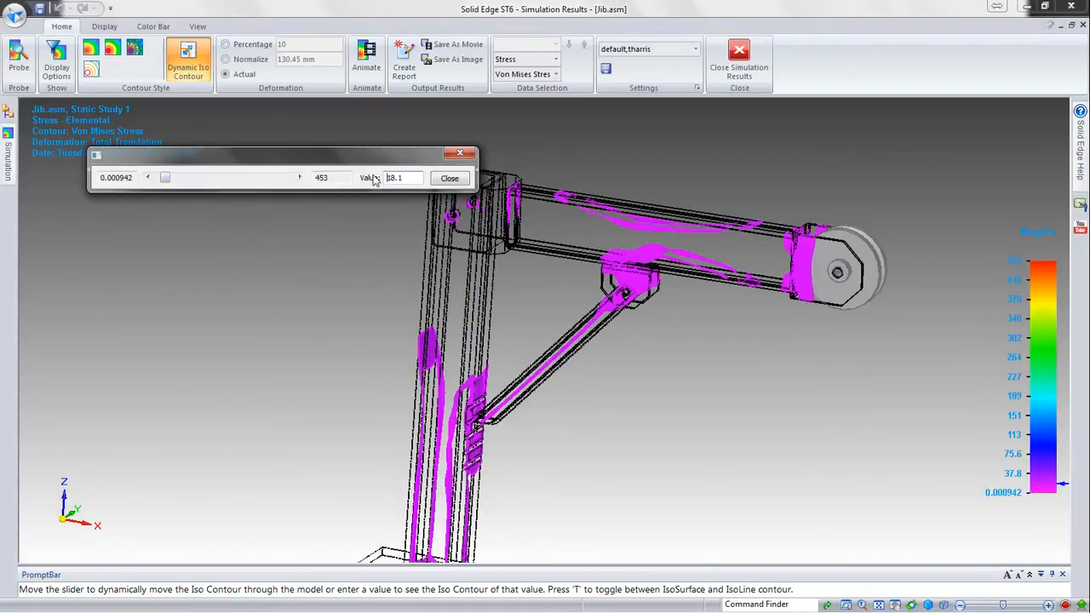
drag(409, 176, 391, 177)
key(Return)
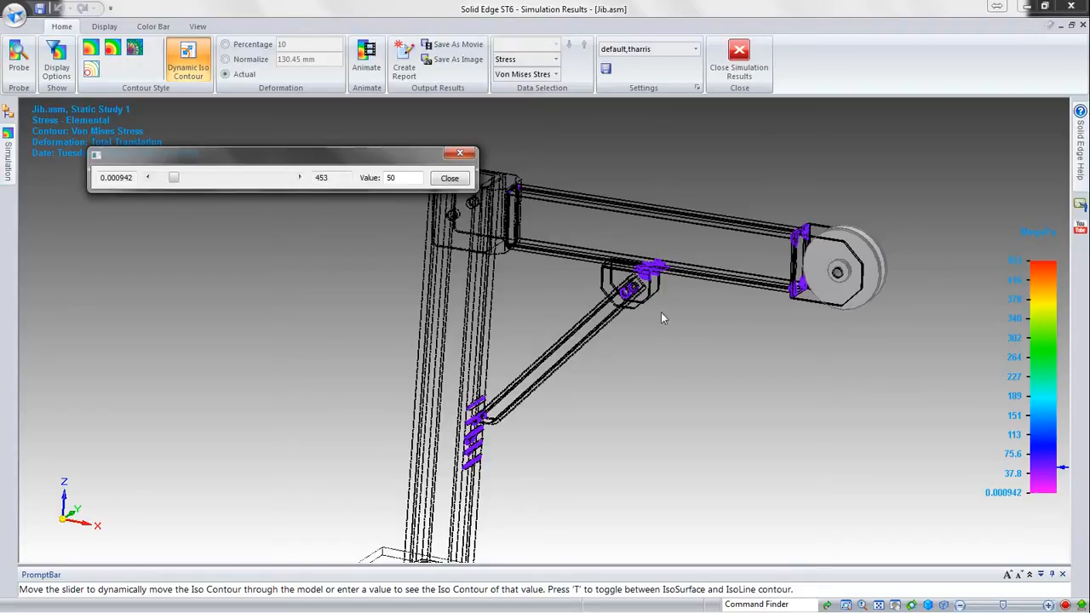
click(458, 180)
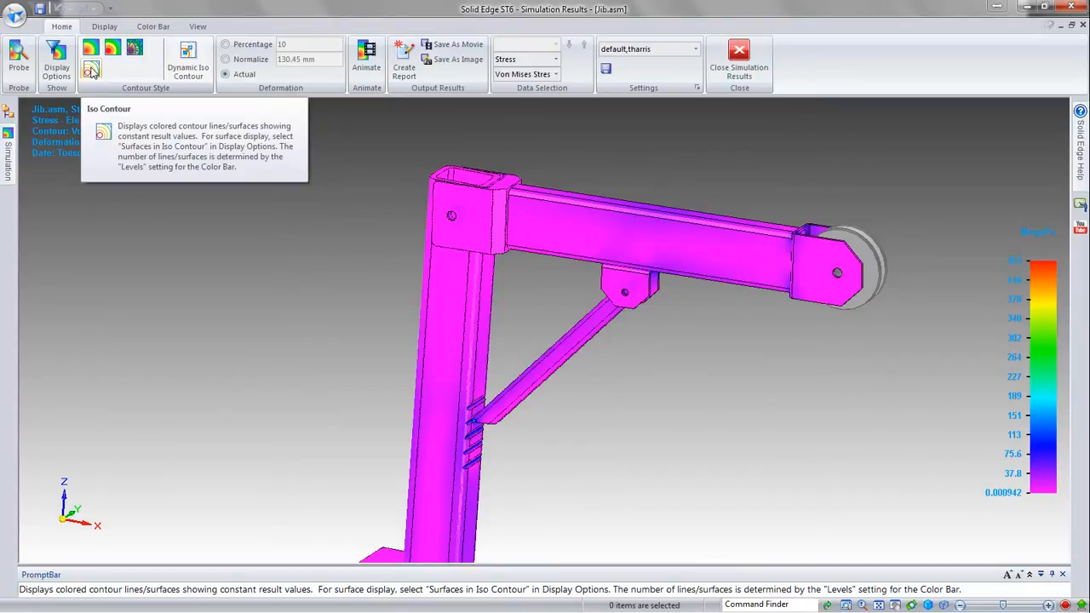
- Change the contour style to Iso Contour and examine the stress surfaces where the brace meets the upright's notches
click(92, 72)
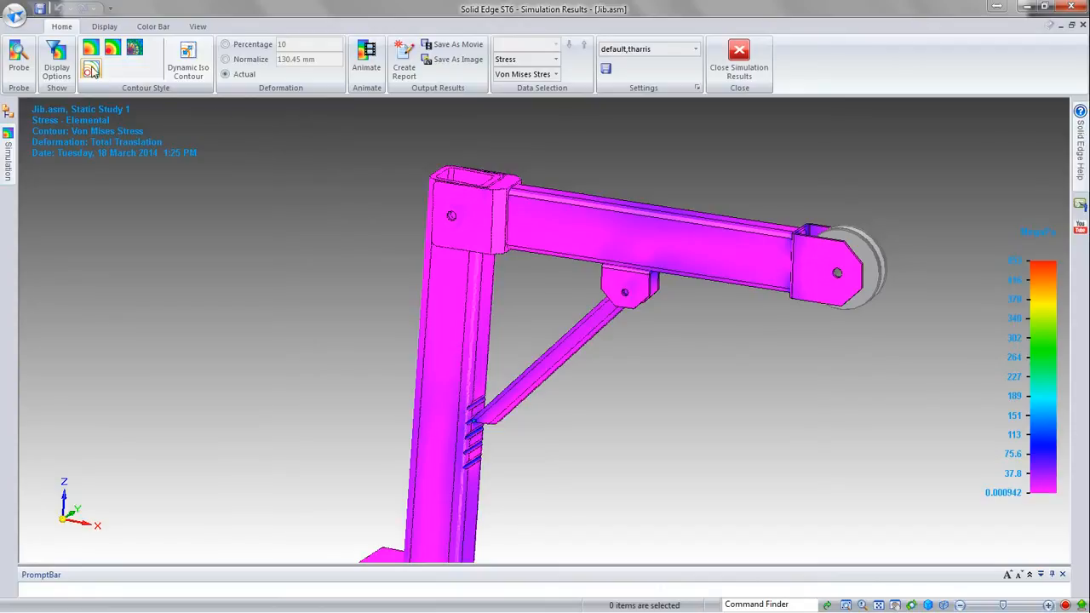
click(92, 72)
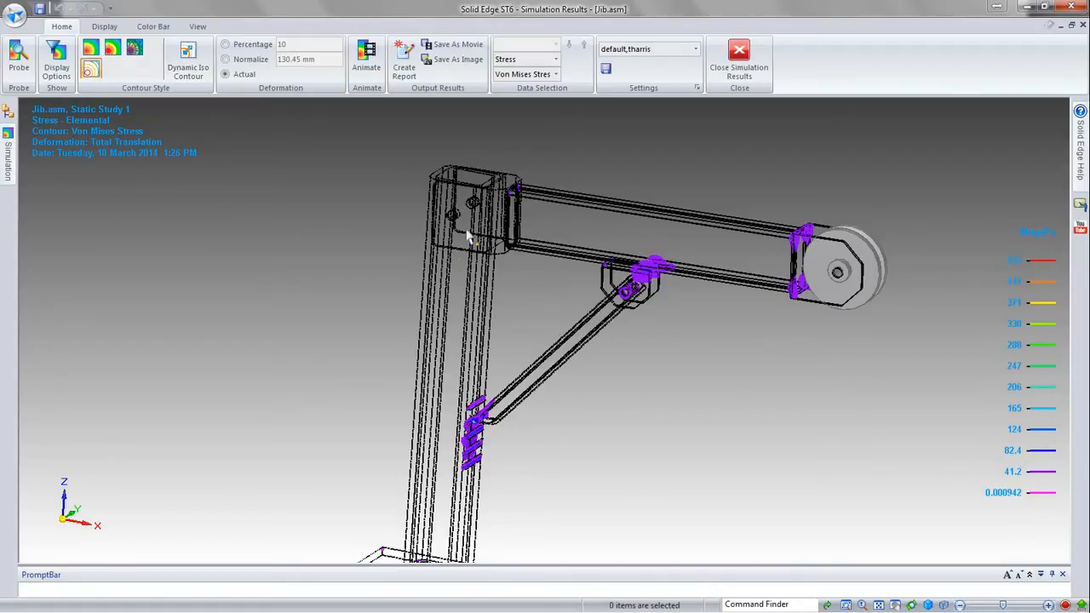
scroll(480, 402, up, 5)
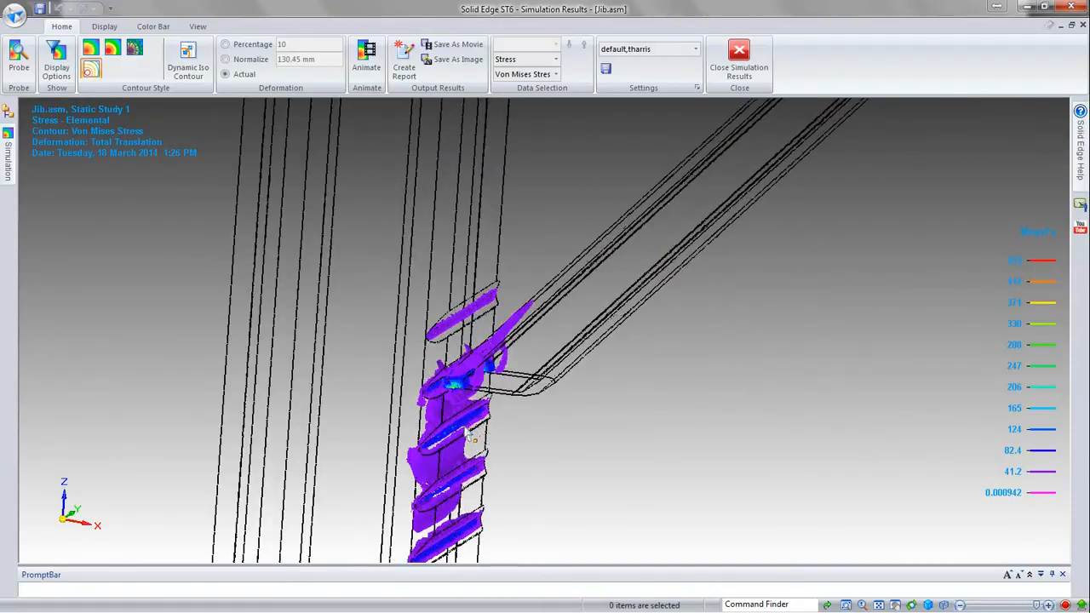
scroll(458, 393, up, 4)
middle_drag(738, 404, 778, 377)
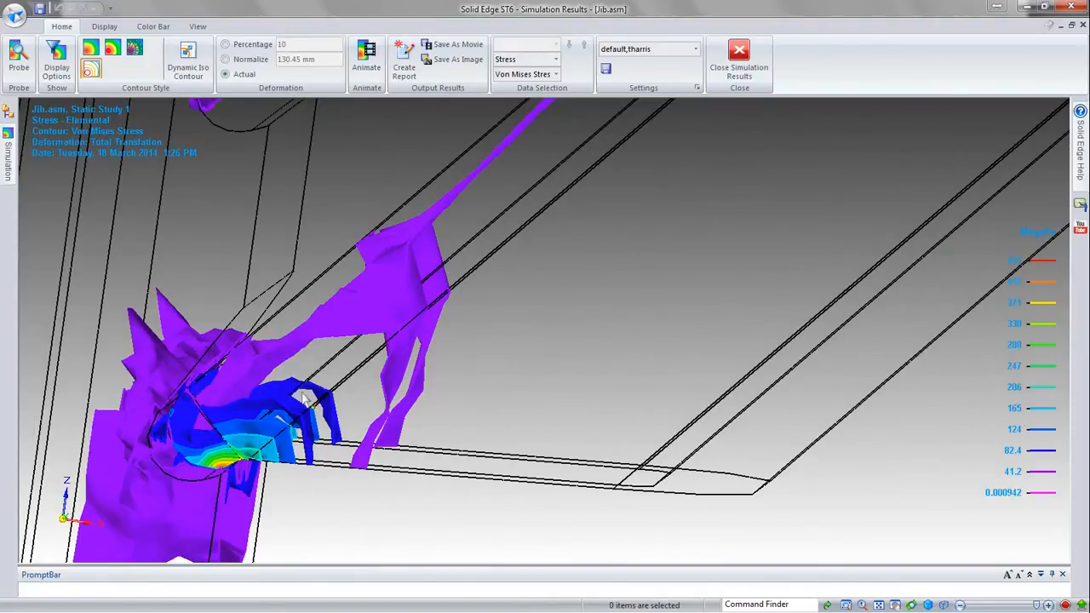
scroll(299, 506, down, 5)
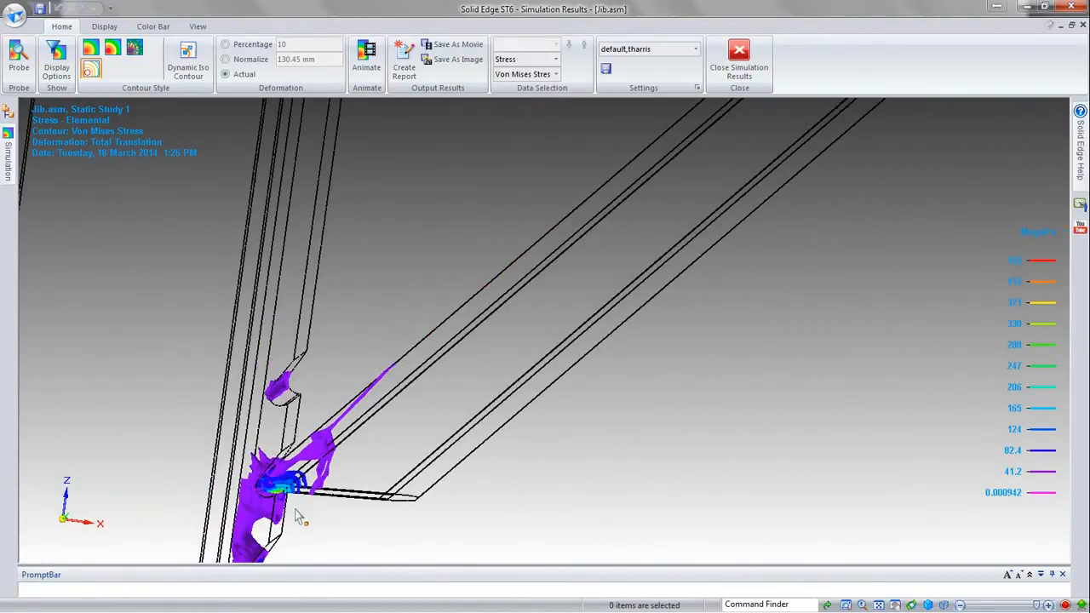
scroll(293, 520, down, 3)
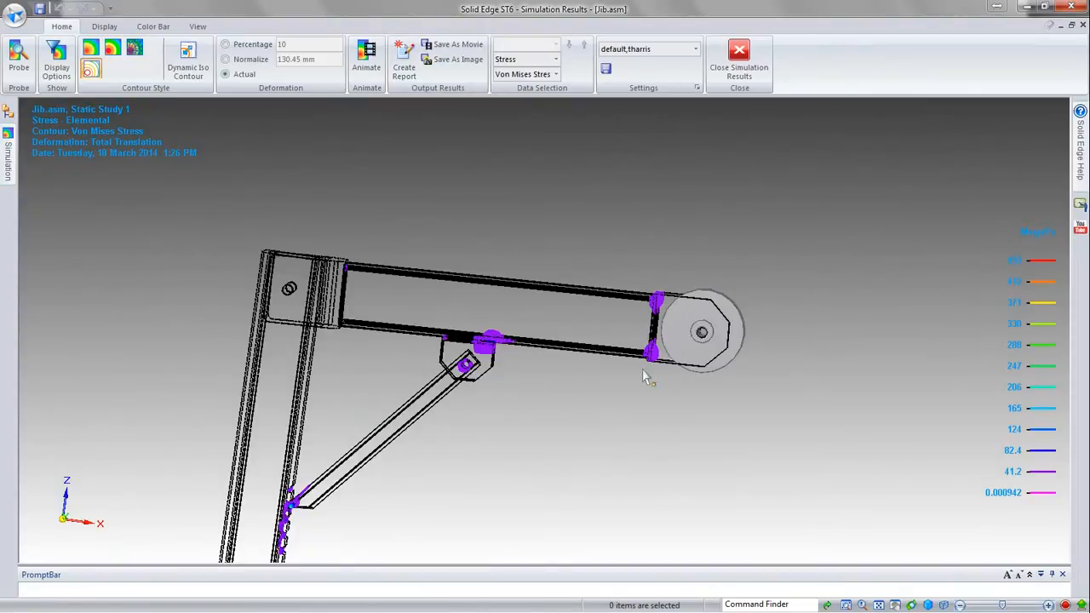
- Examine the iso contour stress surfaces at the pulley mount and at the brace mount under the arm
middle_drag(631, 370, 536, 394)
scroll(577, 343, up, 4)
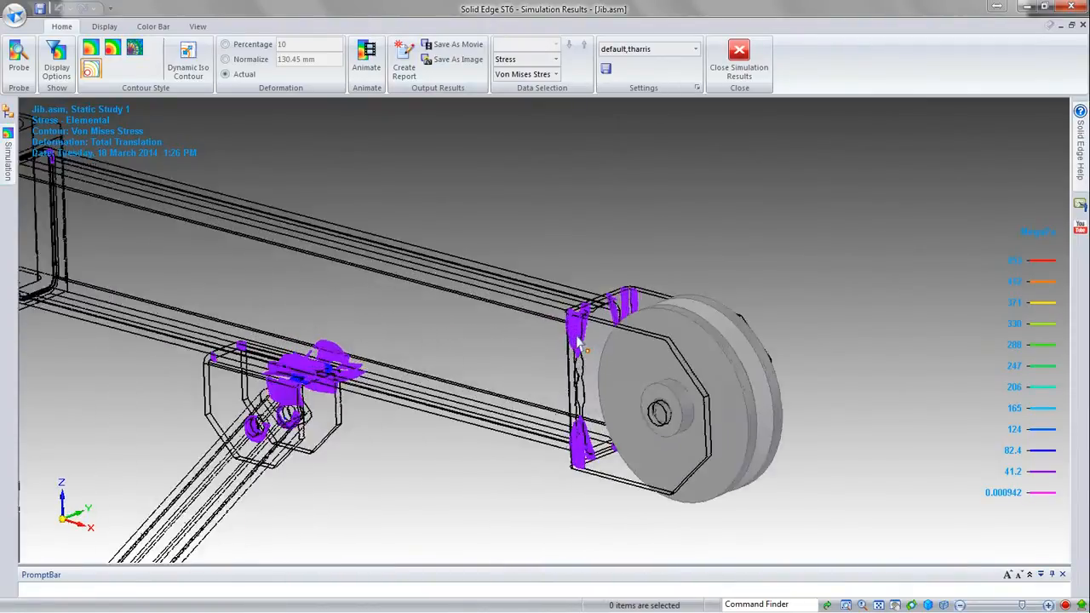
scroll(578, 343, up, 4)
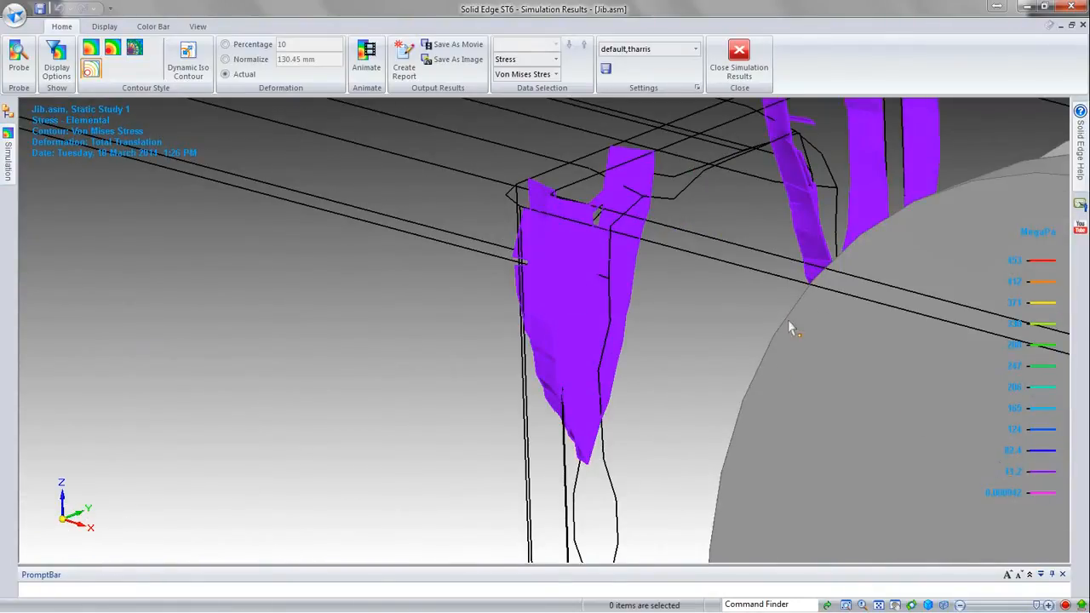
scroll(760, 167, down, 5)
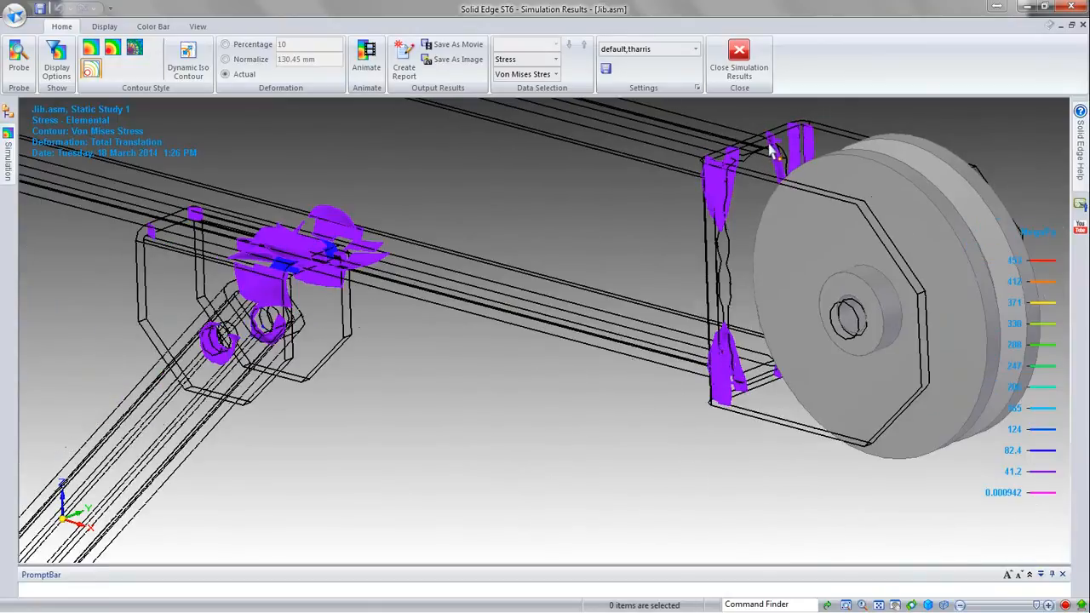
scroll(309, 275, up, 5)
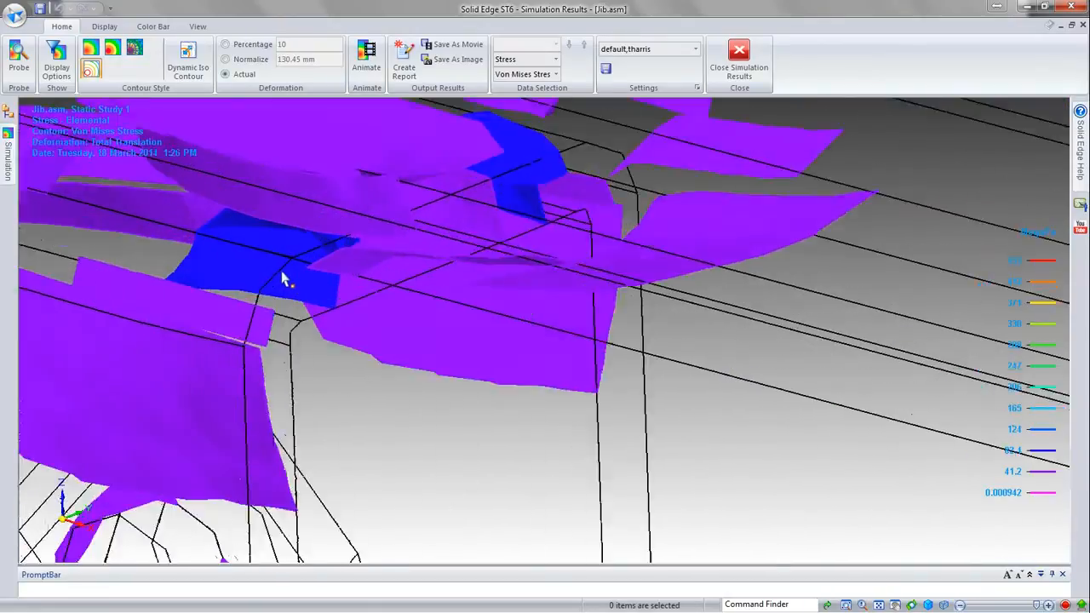
scroll(351, 279, down, 2)
middle_drag(351, 279, 391, 238)
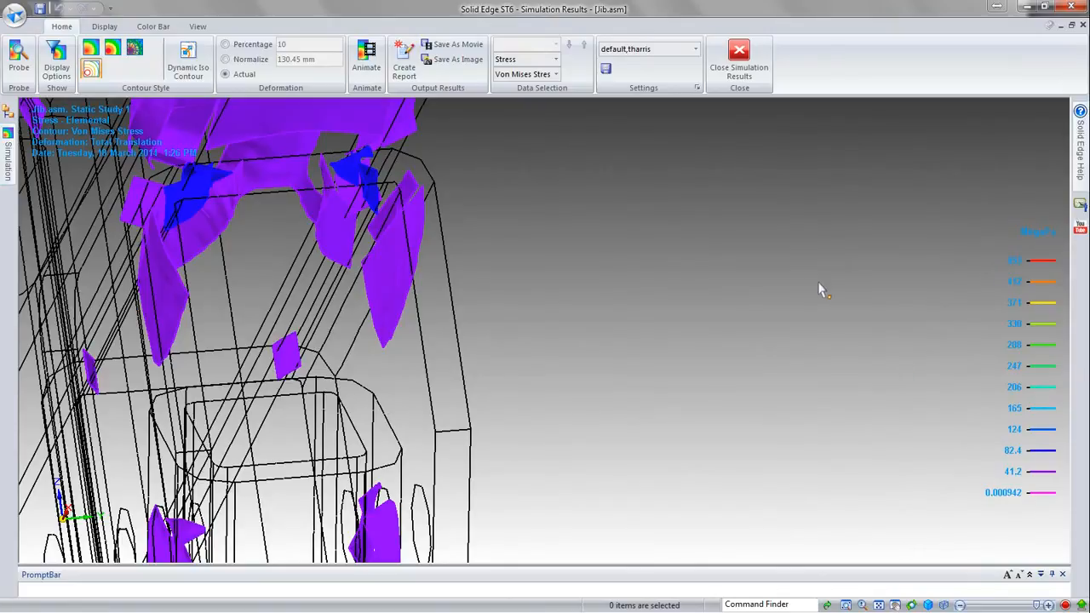
- Examine the iso contour stress surfaces where the brace and lock rod rest in the upright's notch
middle_drag(787, 274, 824, 283)
scroll(819, 209, down, 8)
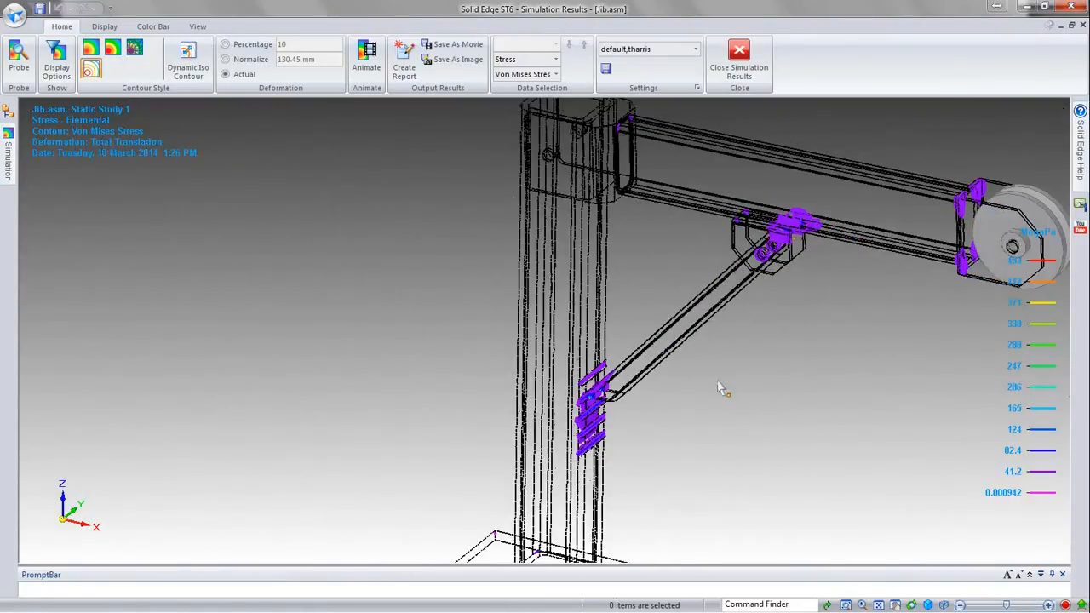
scroll(632, 412, up, 10)
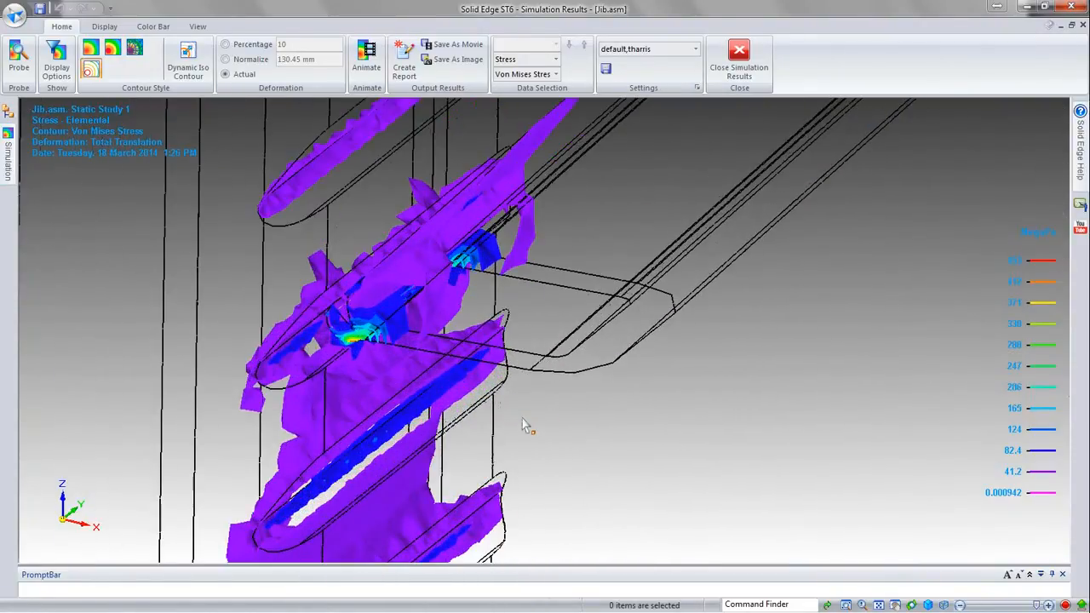
mouse_move(543, 402)
middle_down()
mouse_move(540, 390)
mouse_move(532, 400)
middle_up()
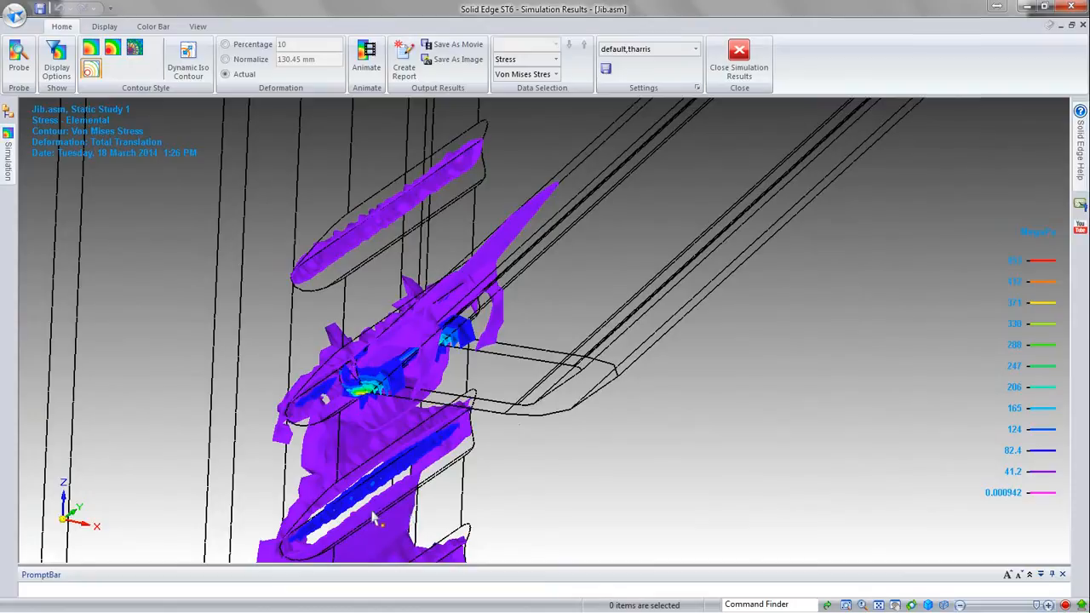
scroll(358, 500, up, 4)
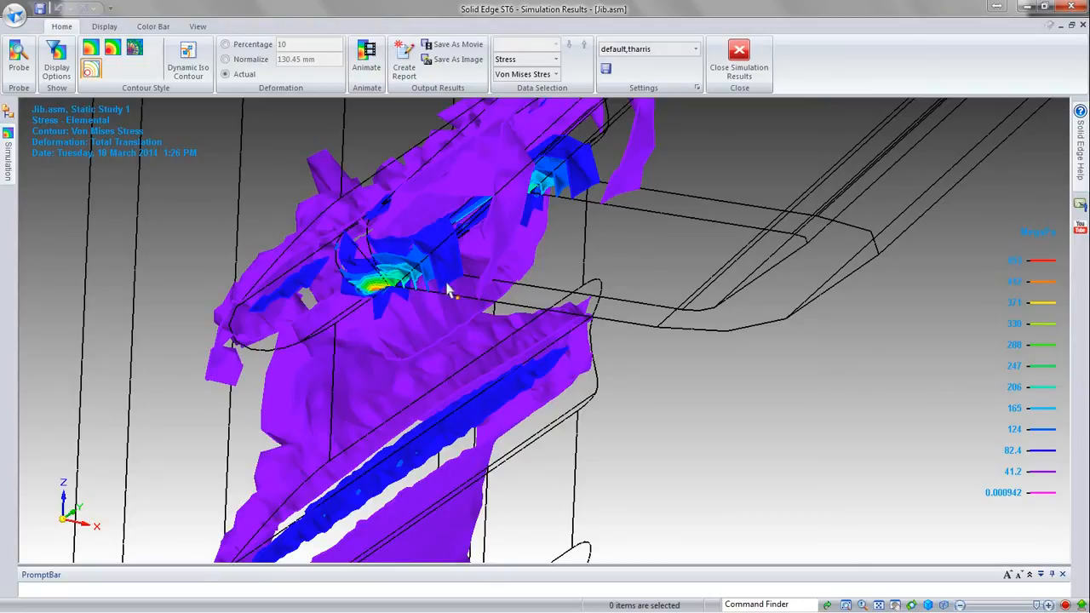
- Switch the stress plot to filled banded contours and examine the brace's lower end in the upright's notch
click(113, 51)
scroll(557, 332, down, 5)
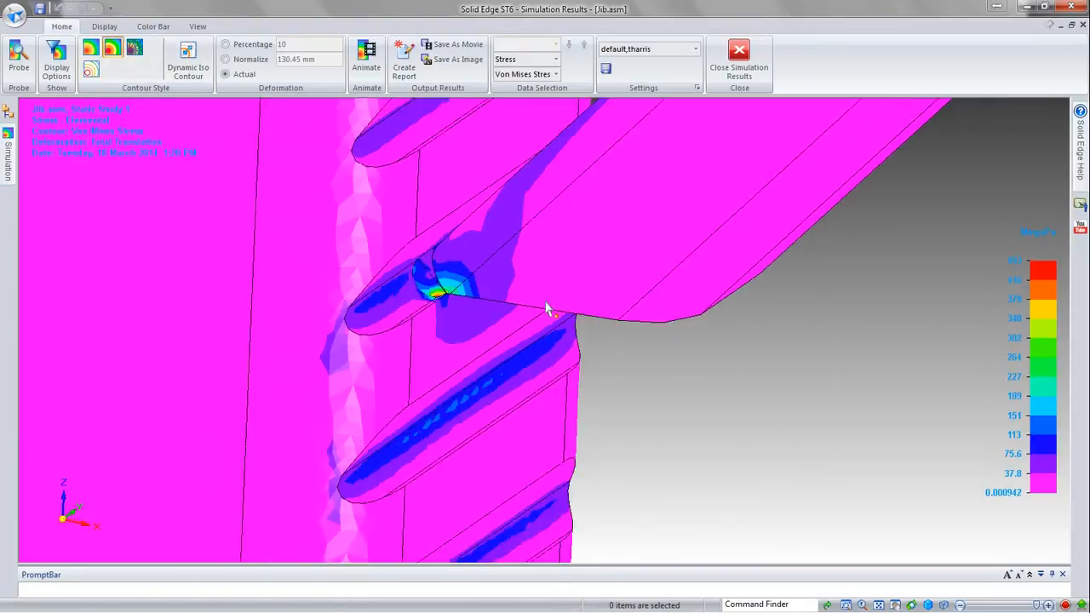
middle_drag(651, 349, 677, 339)
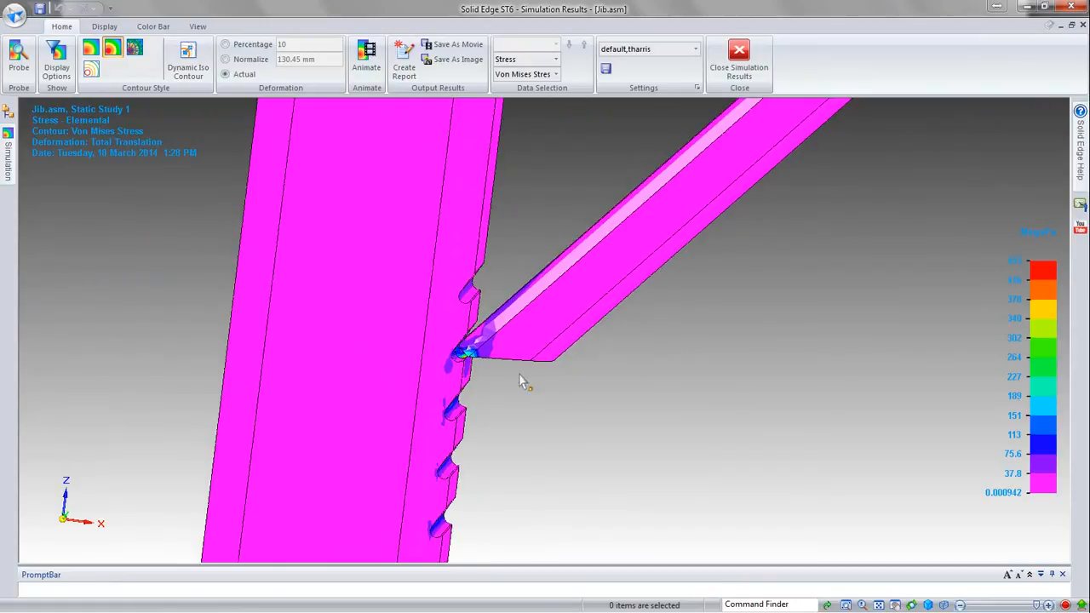
scroll(477, 373, up, 5)
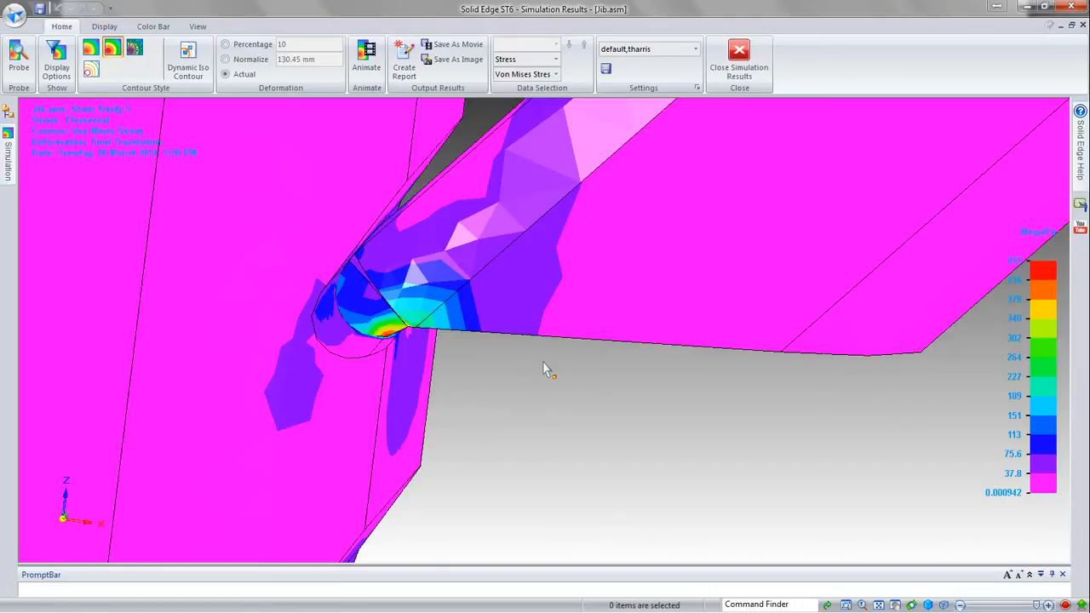
middle_drag(546, 369, 546, 402)
scroll(545, 397, down, 2)
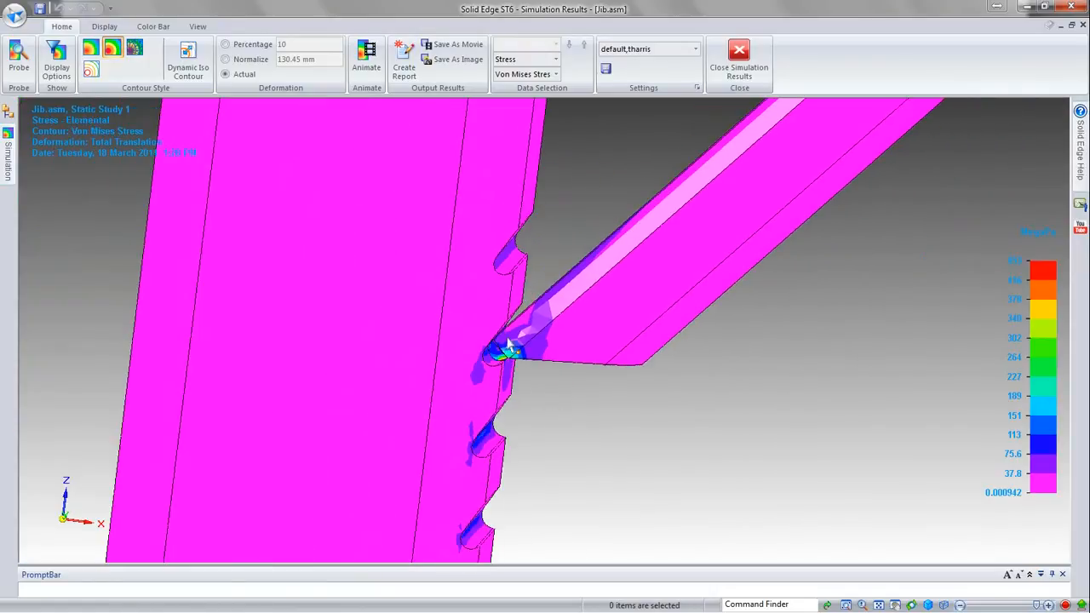
- Animate the Von Mises stress result, watch the brace and its notch contact, and close the animation
click(366, 58)
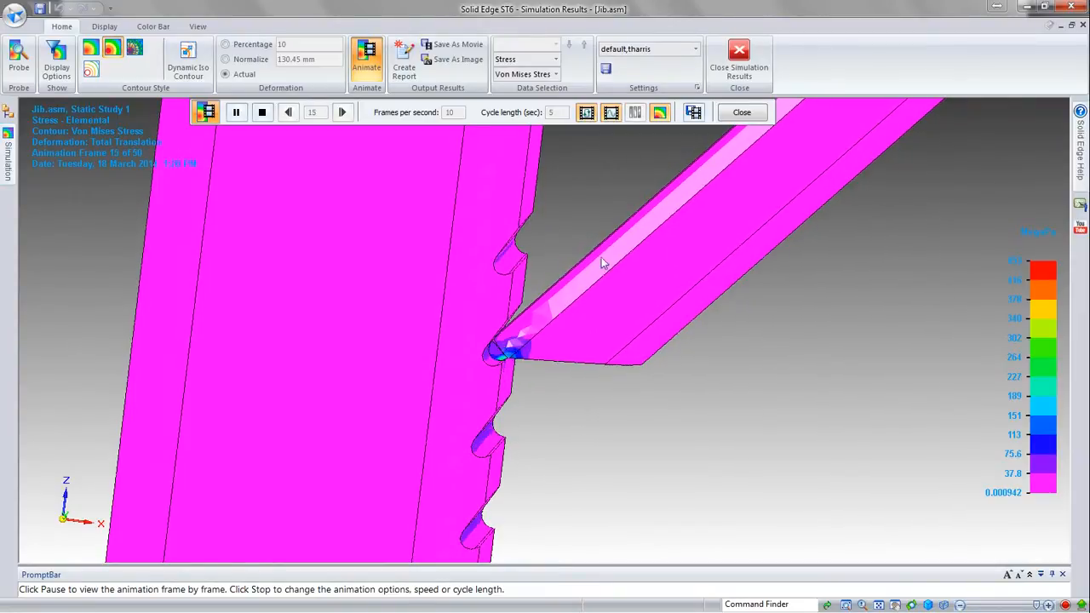
scroll(536, 421, down, 3)
scroll(522, 440, down, 3)
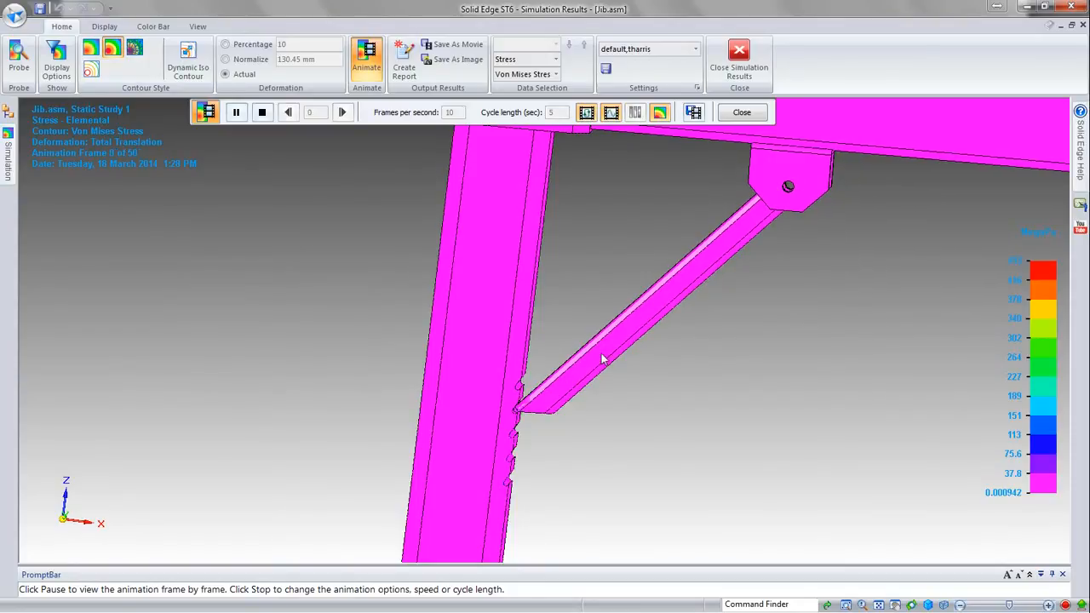
scroll(523, 425, up, 6)
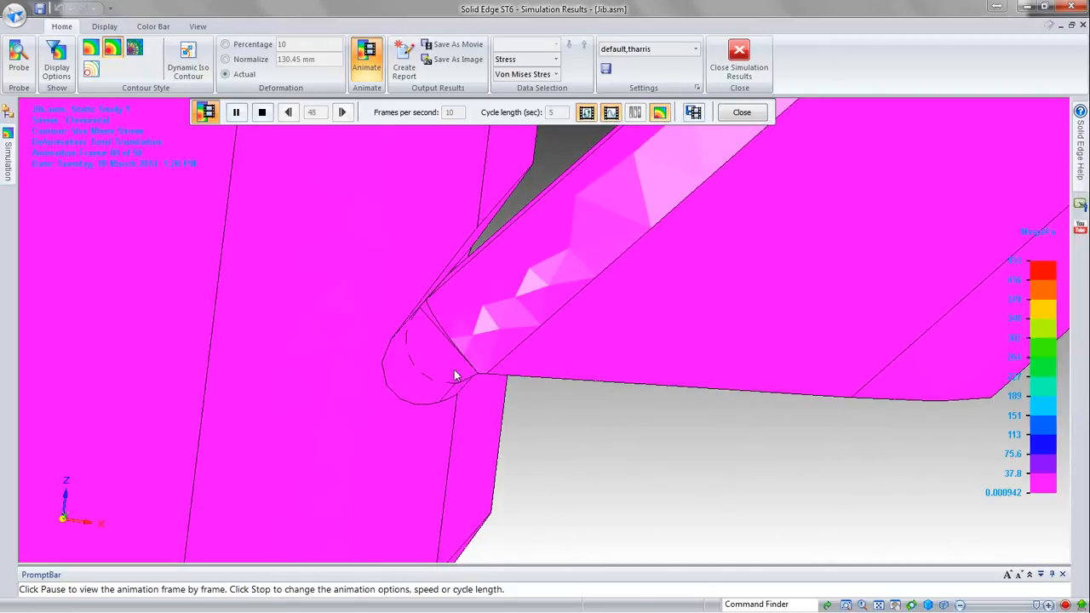
click(741, 111)
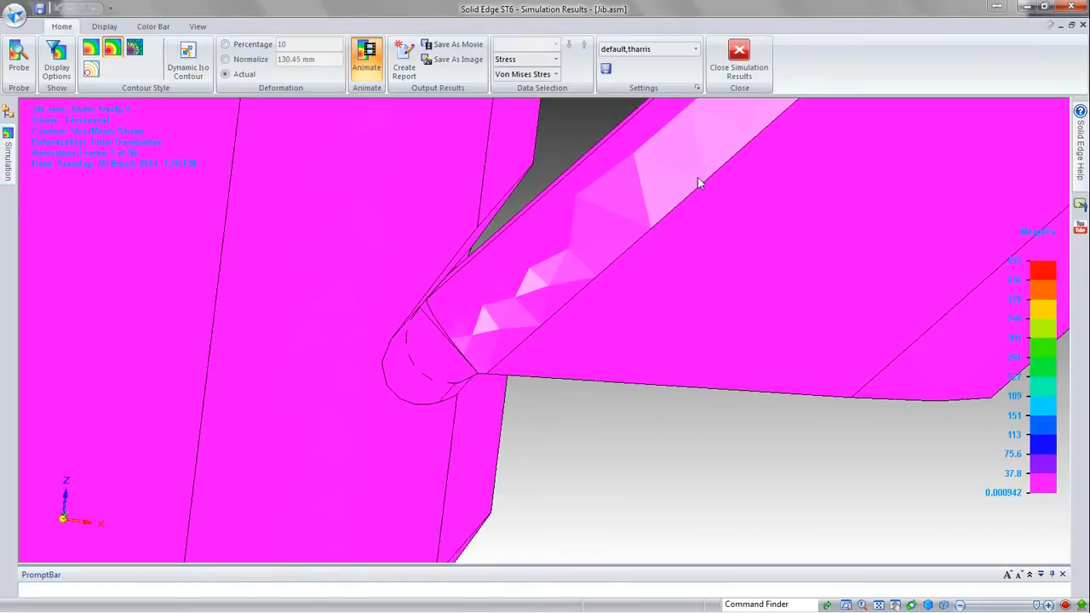
- Set the primary display's edge style to External Mesh and examine the elements around the stress peak at the notch
click(108, 29)
click(193, 60)
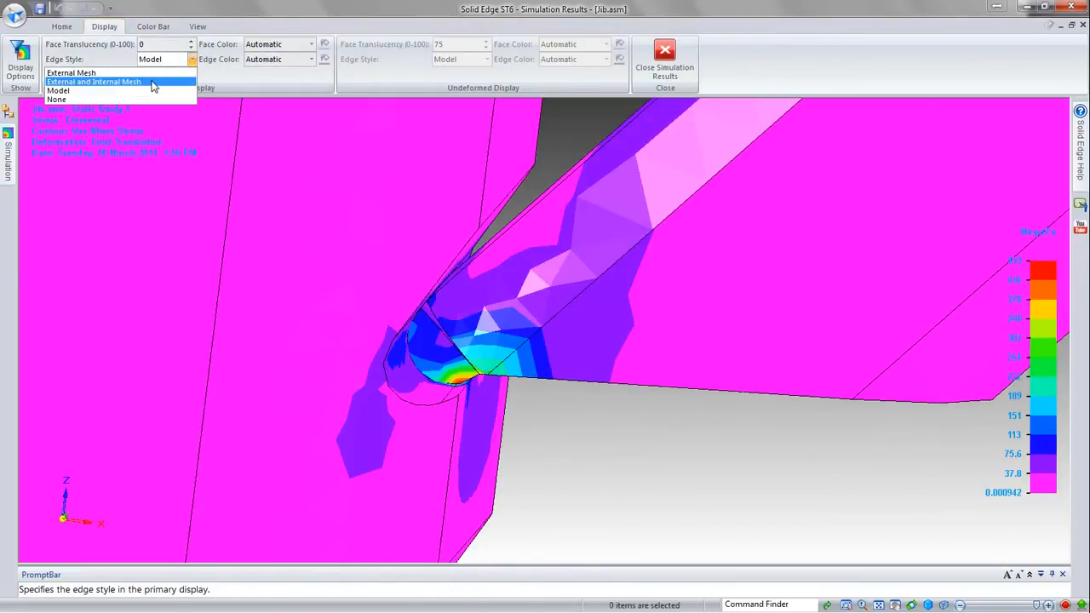
click(143, 74)
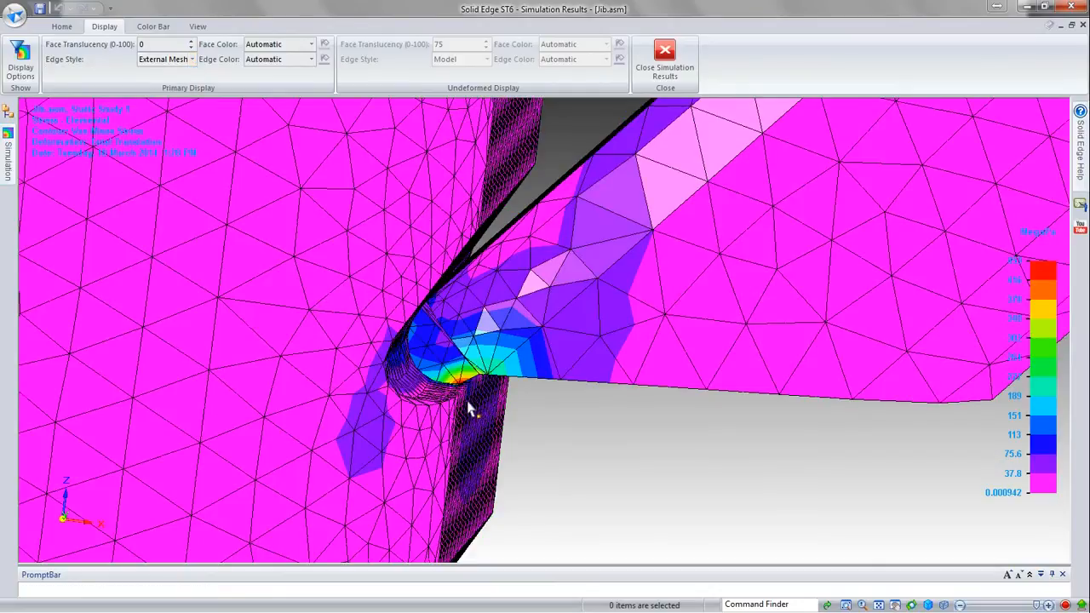
scroll(467, 405, up, 2)
scroll(468, 404, up, 3)
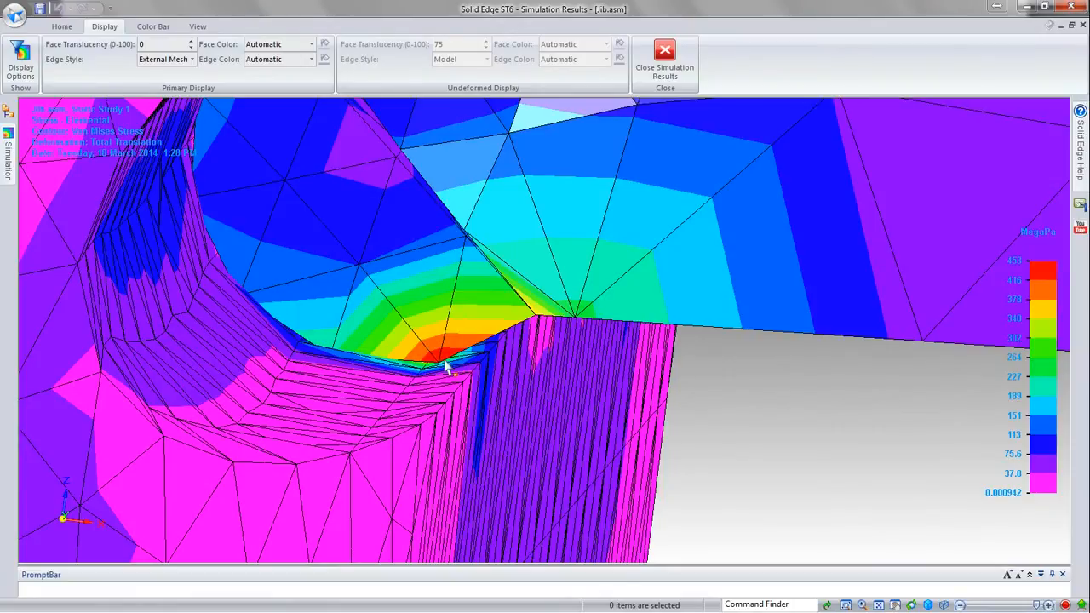
scroll(435, 362, down, 3)
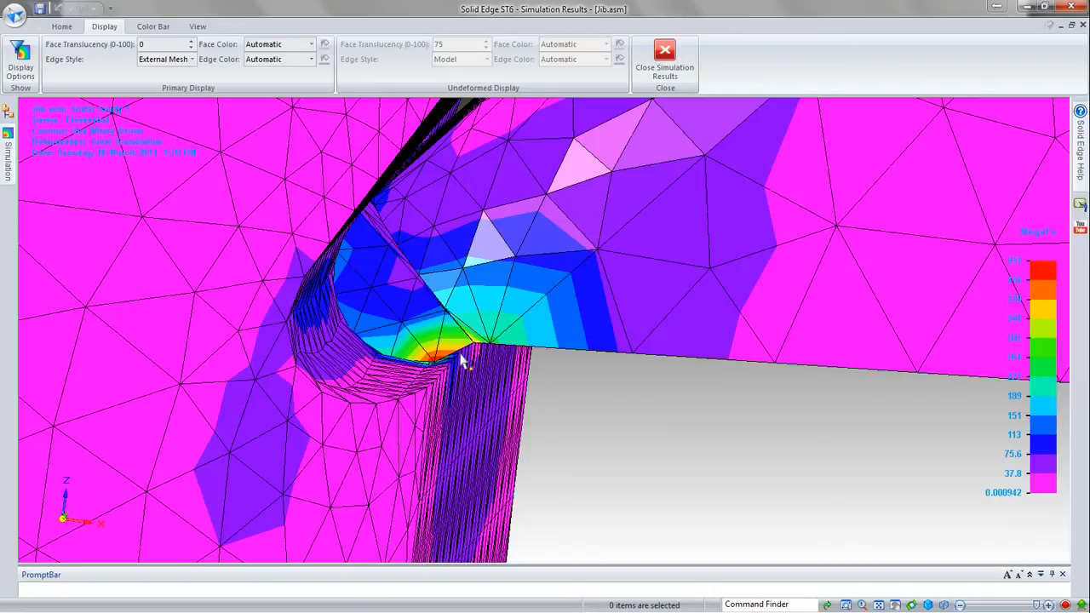
scroll(474, 376, down, 3)
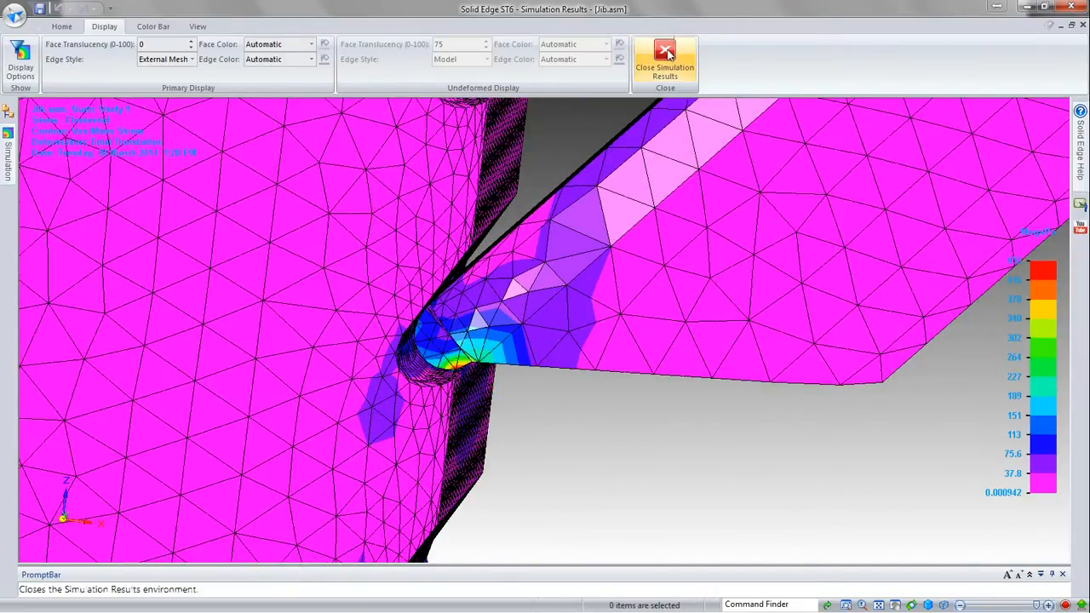
- Close the simulation results and show all connectors of Static Study 1 in the model
click(675, 53)
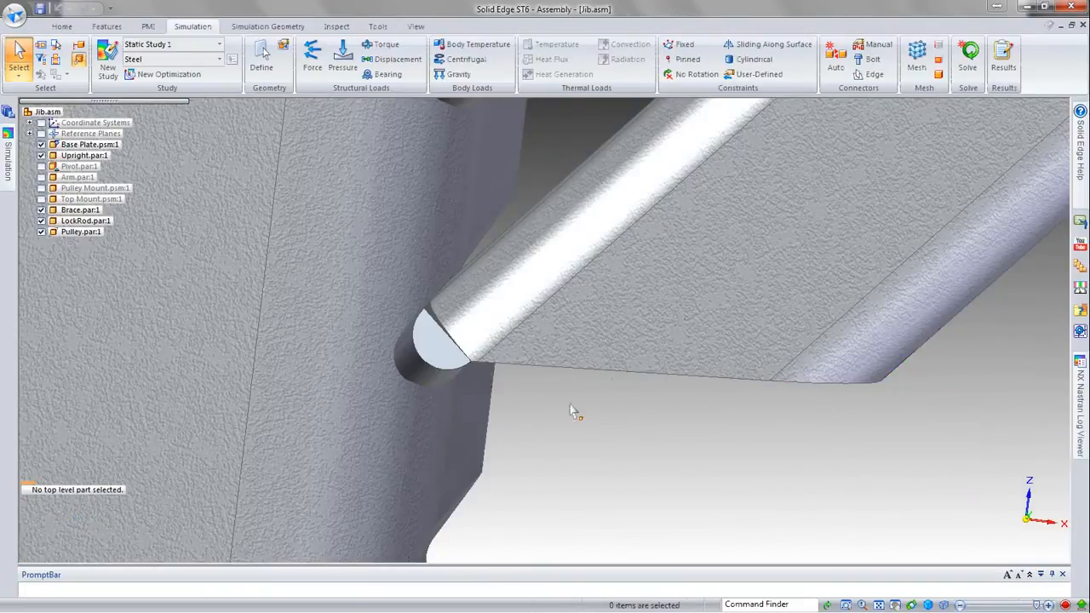
click(9, 158)
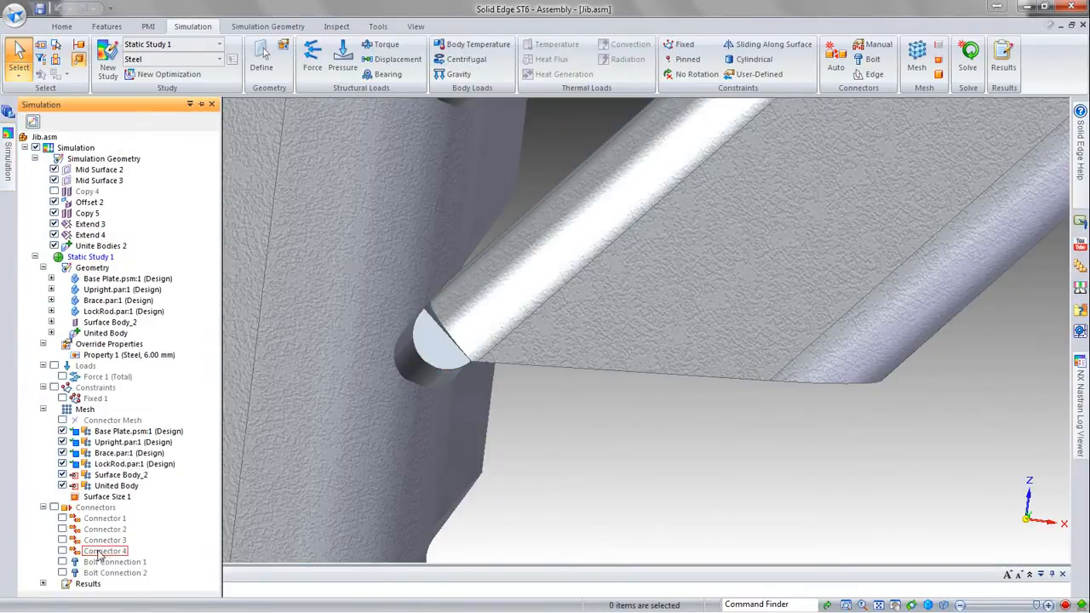
click(54, 506)
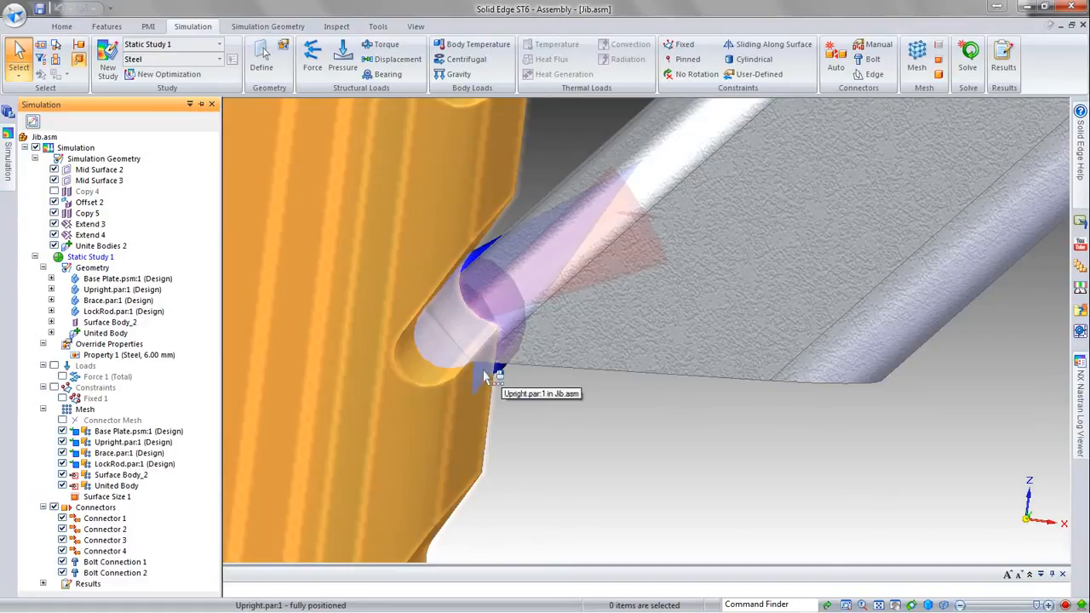
- Edit Connector 2 at the lock rod in the upright's notch and change its type to No penetration
right_click(487, 376)
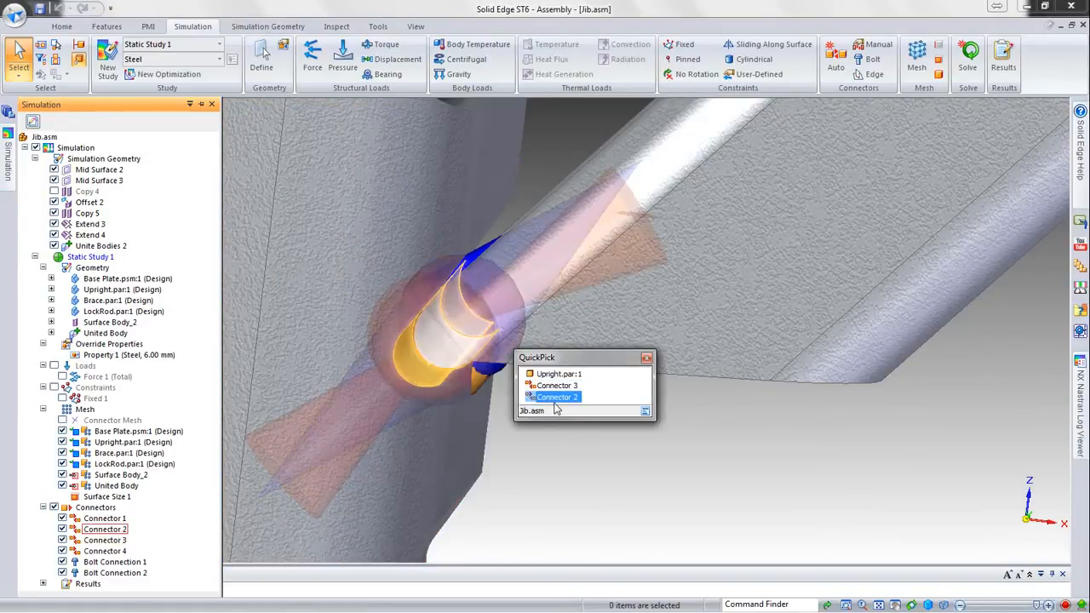
click(555, 398)
click(376, 453)
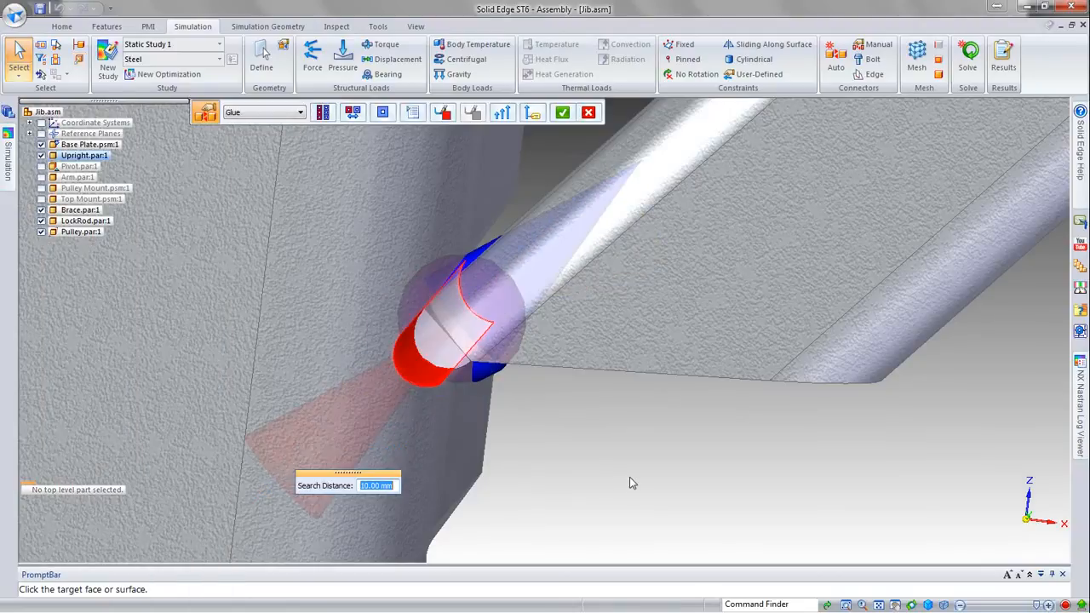
click(299, 113)
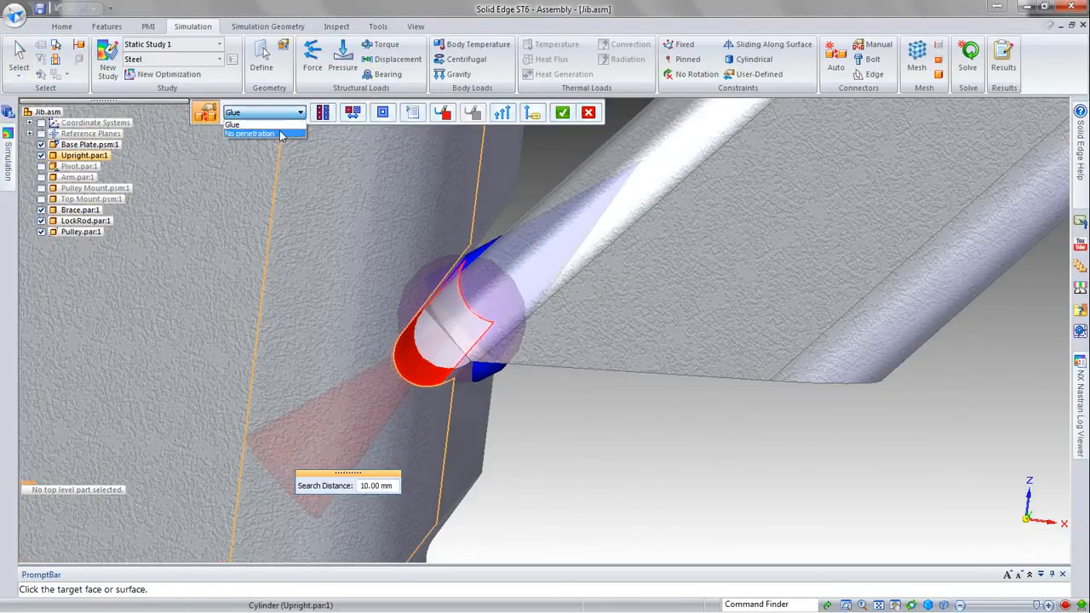
click(281, 135)
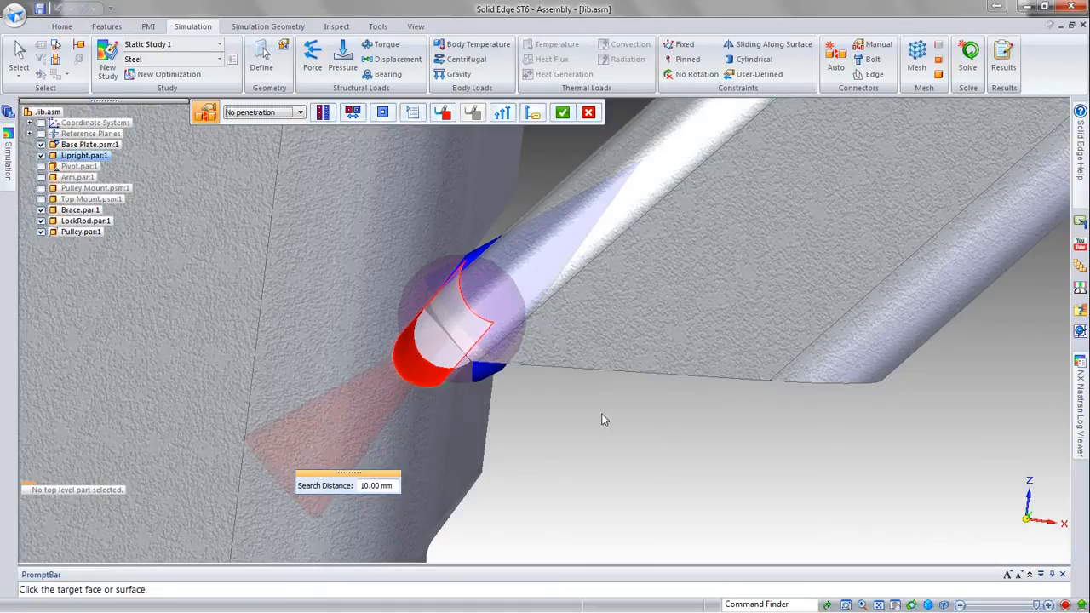
- Set Connector 2's static friction coefficient to 0.2, minimum search distance to -1 mm and initial penetration to Zero gap/Penetration, and accept the connector
click(413, 113)
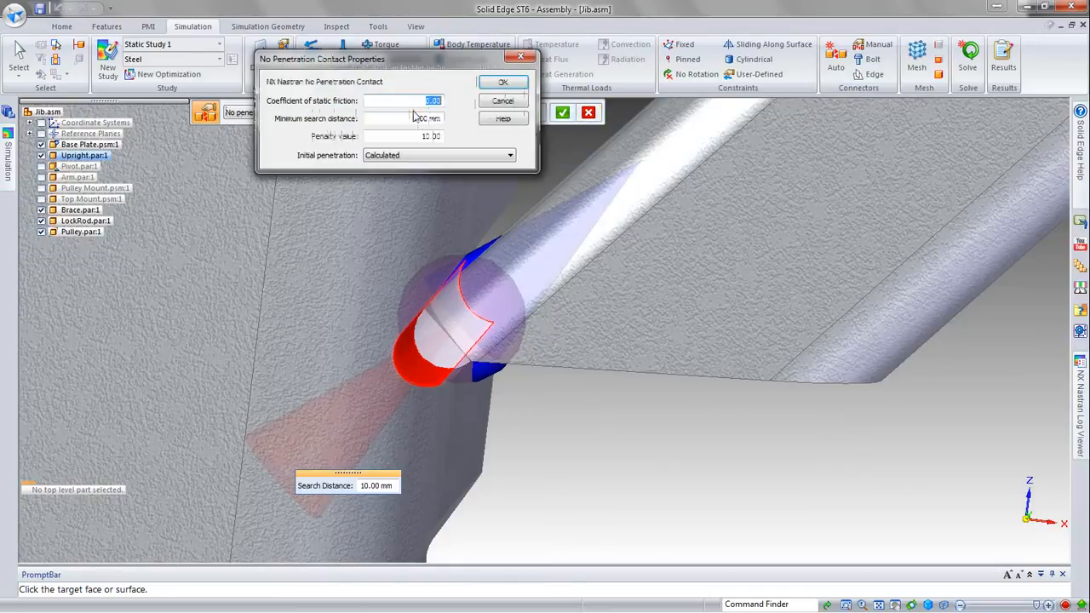
text(.2)
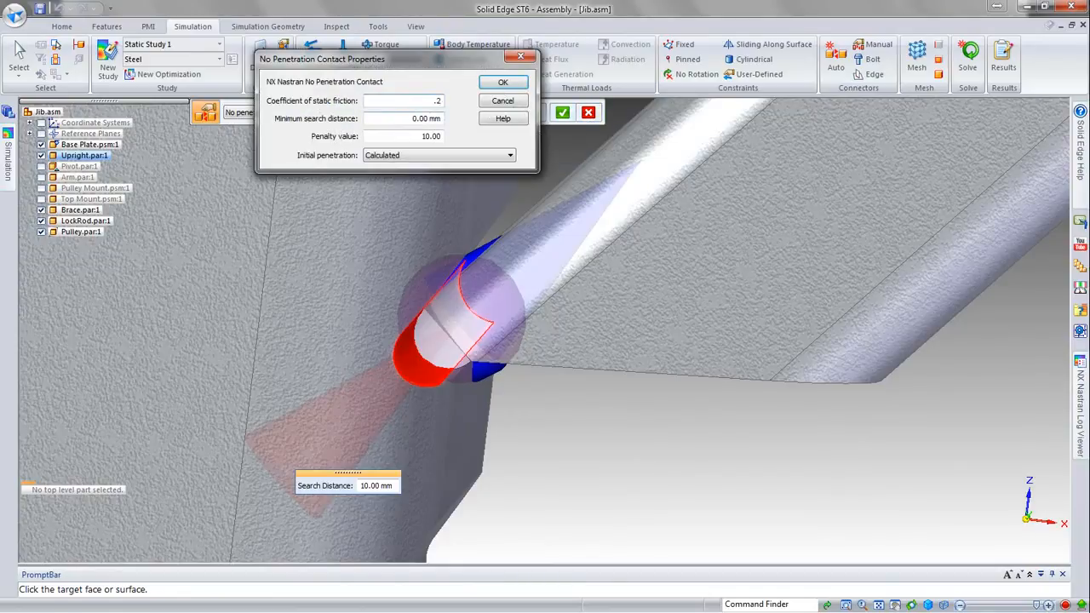
key(Tab)
key(BackSpace)
text(-1)
key(Tab)
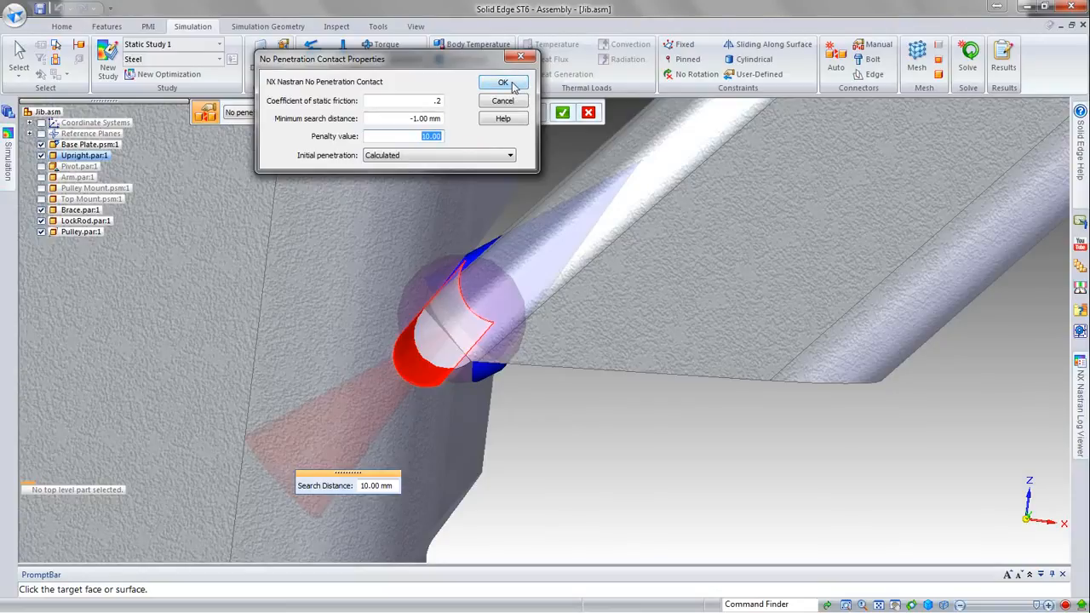
click(510, 155)
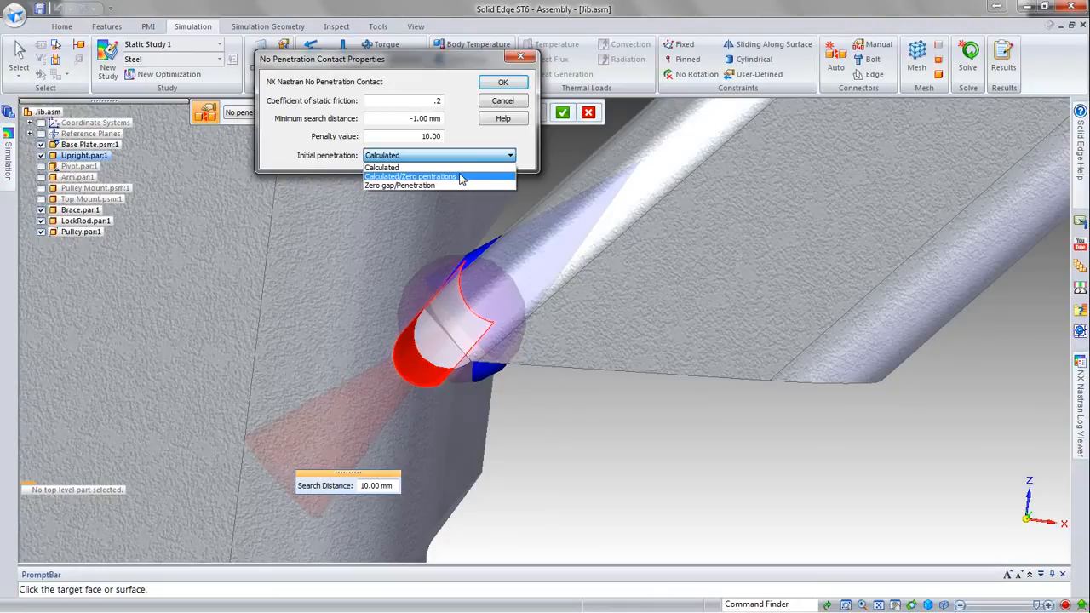
click(400, 185)
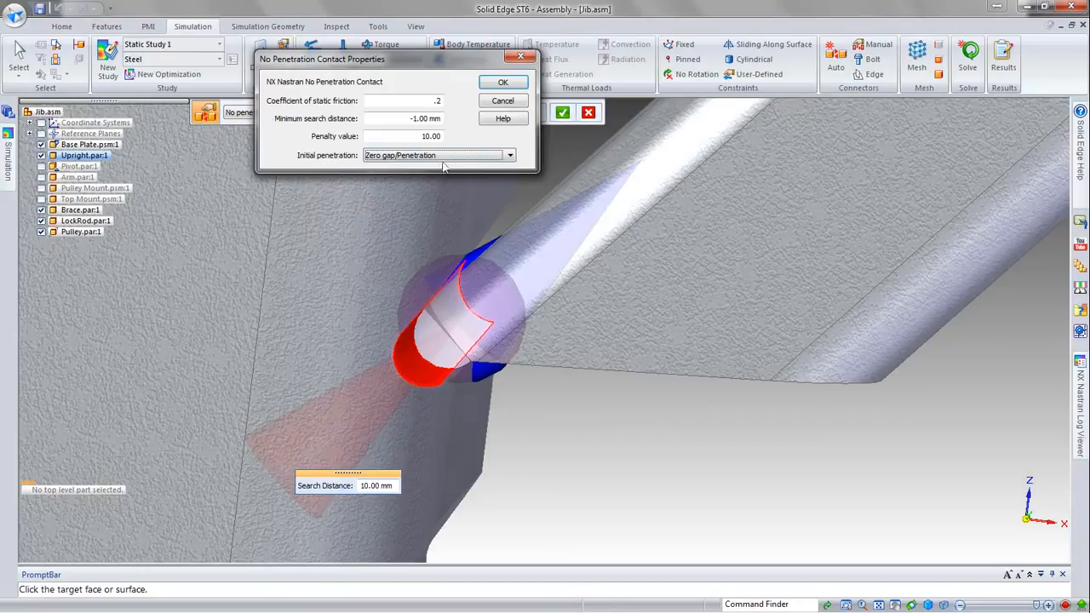
click(517, 83)
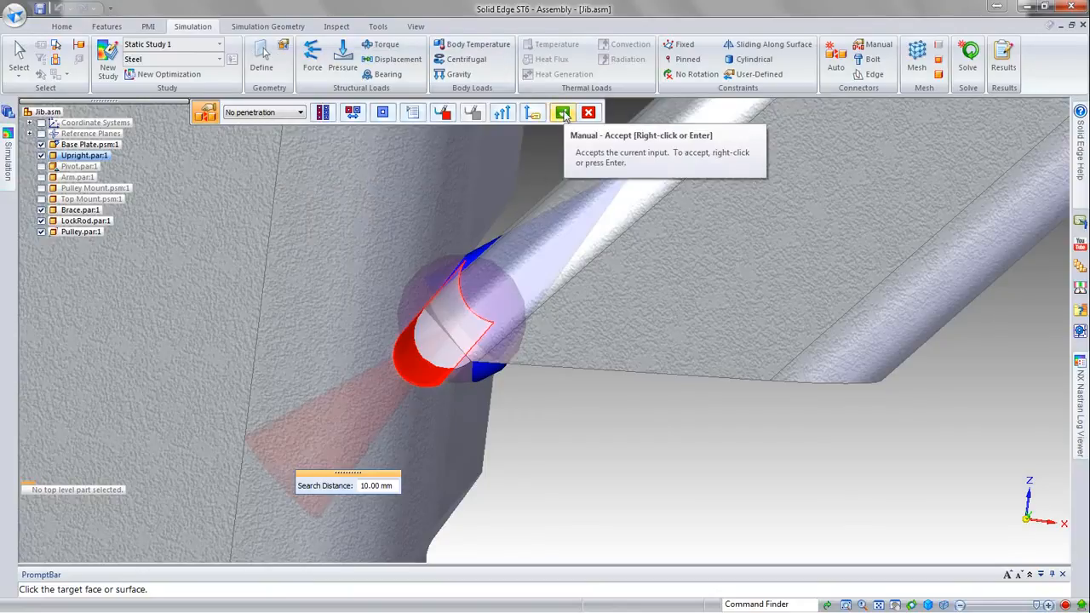
click(562, 113)
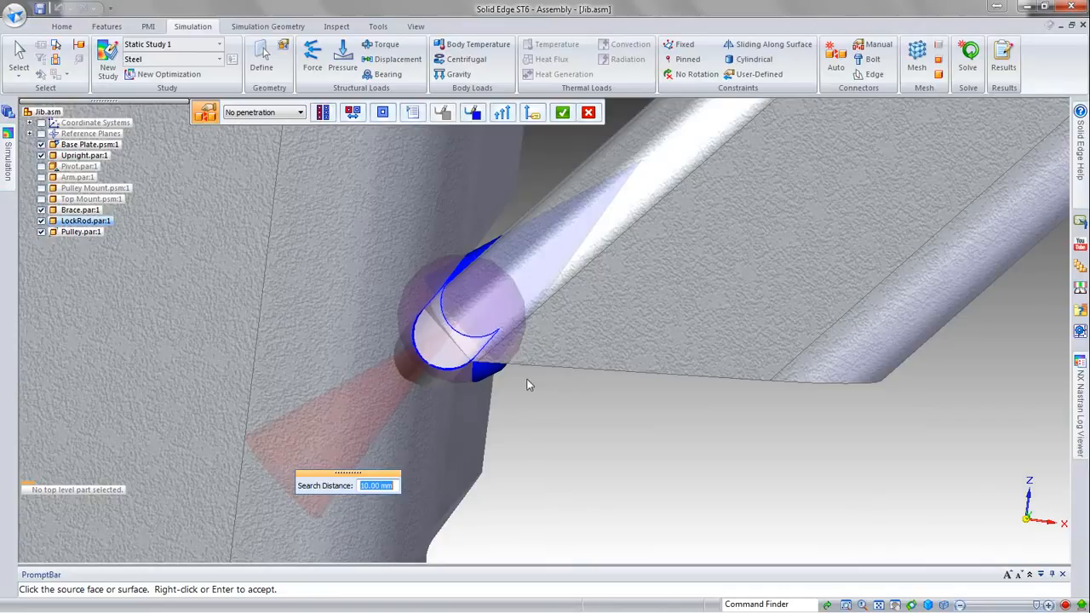
right_click(559, 127)
scroll(568, 412, down, 2)
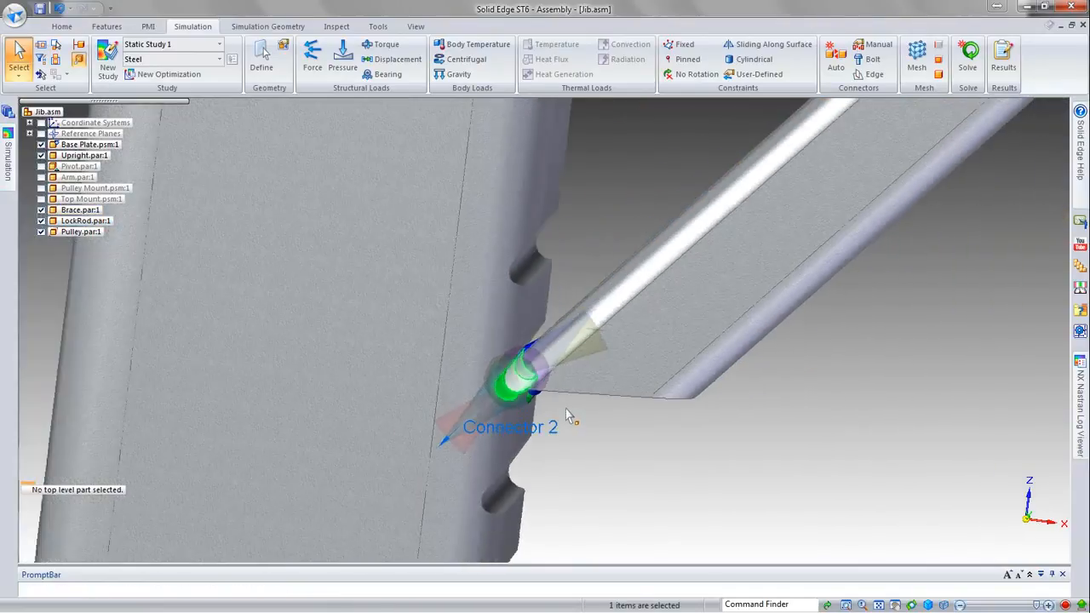
scroll(614, 424, up, 1)
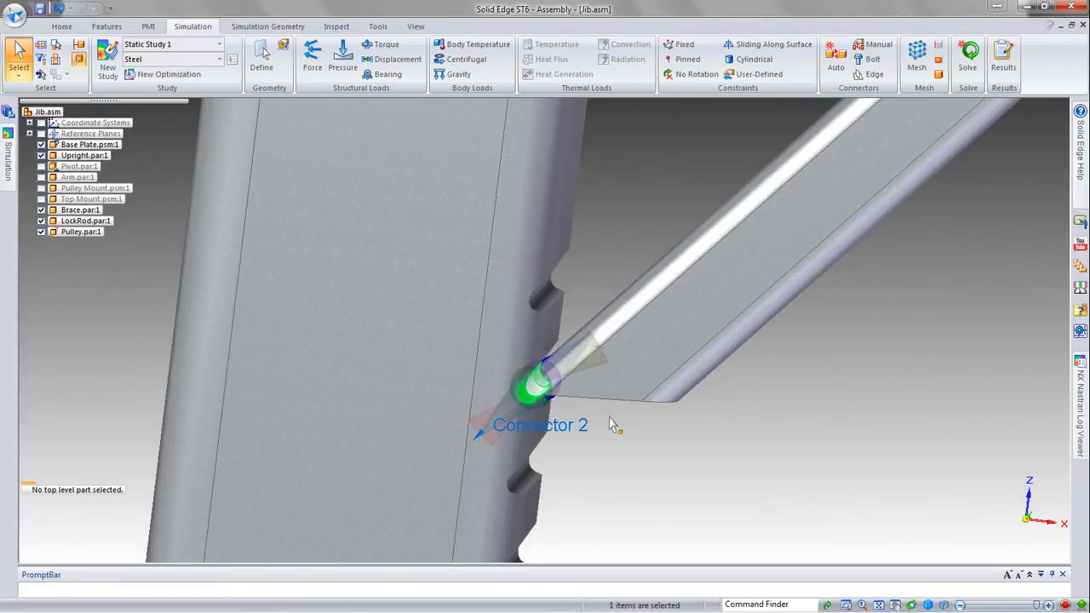
click(611, 421)
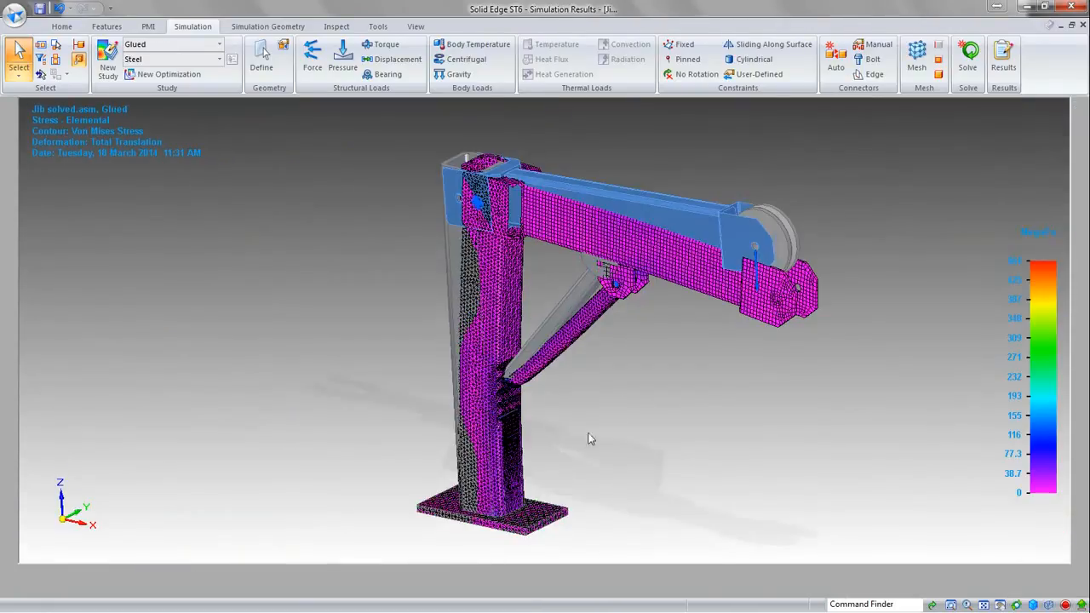
- Switch the displayed results from the Glued study to the No Penetration study and set the primary display's edge style to Model
mouse_move(9, 162)
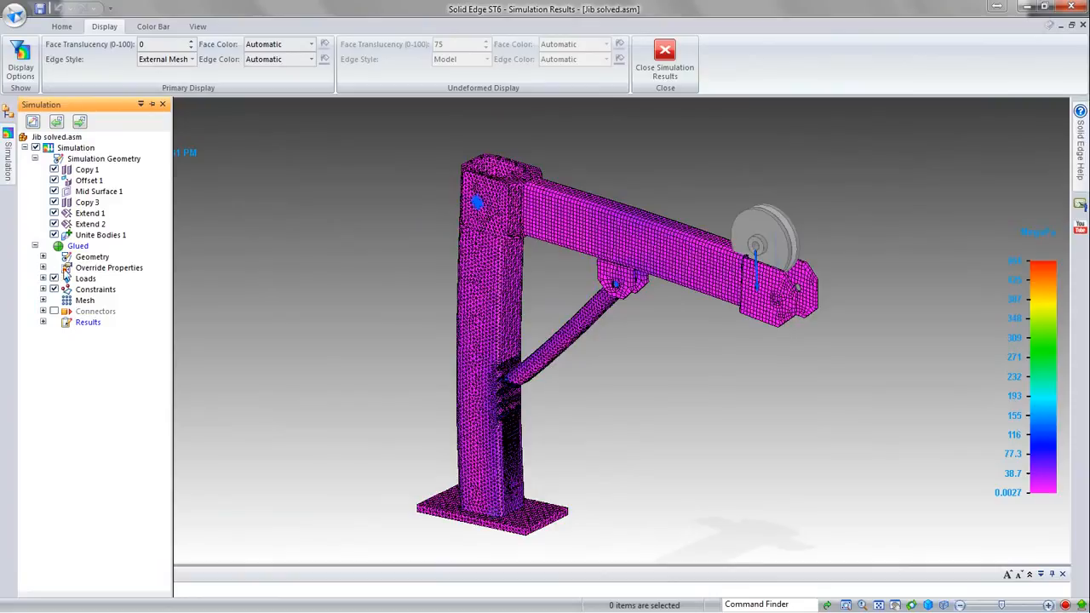
click(79, 123)
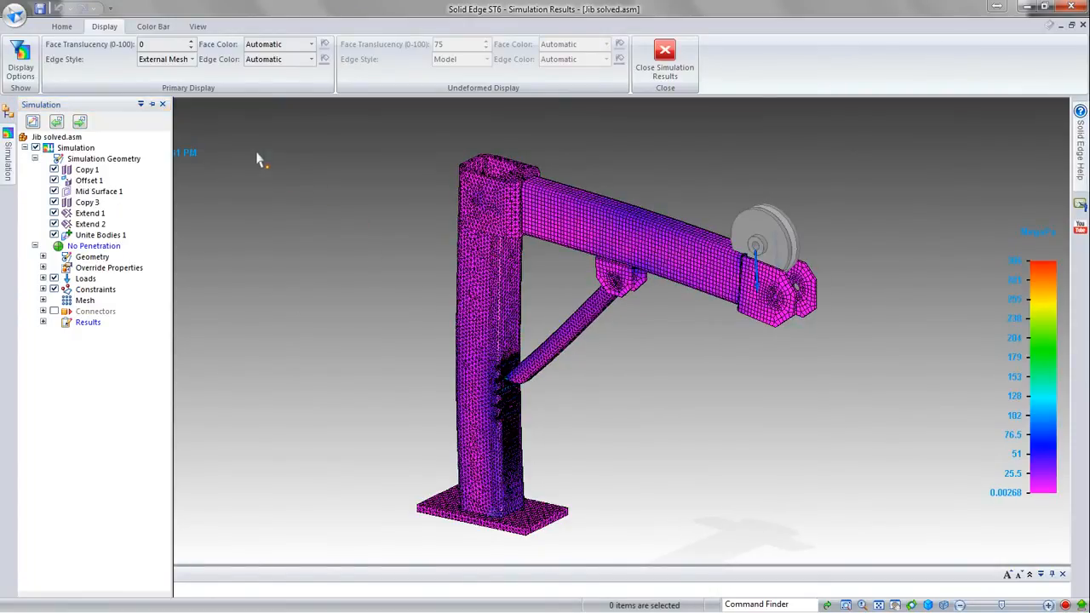
click(189, 60)
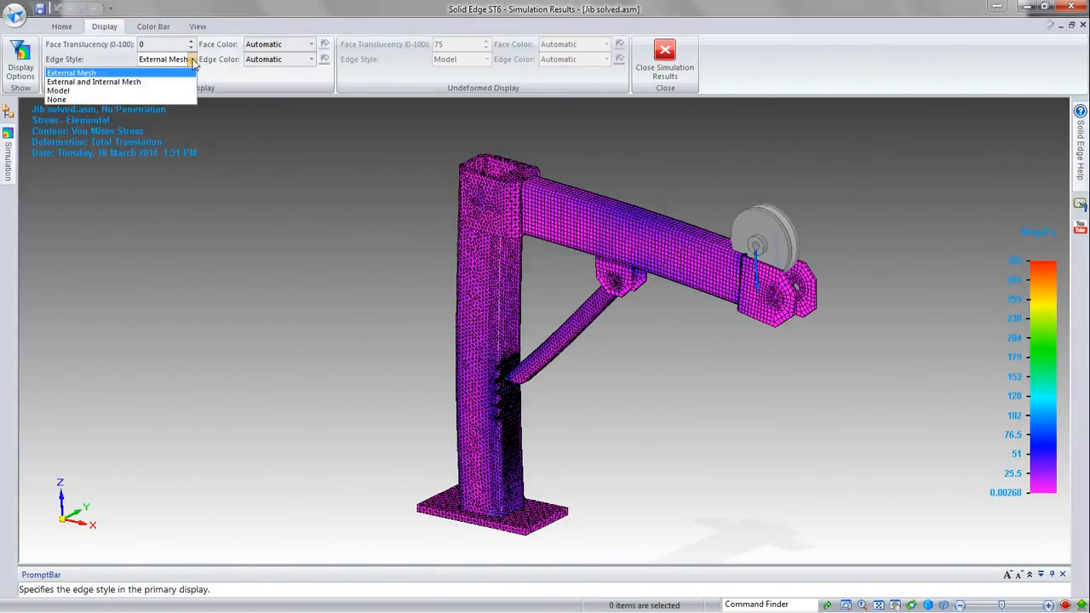
click(156, 90)
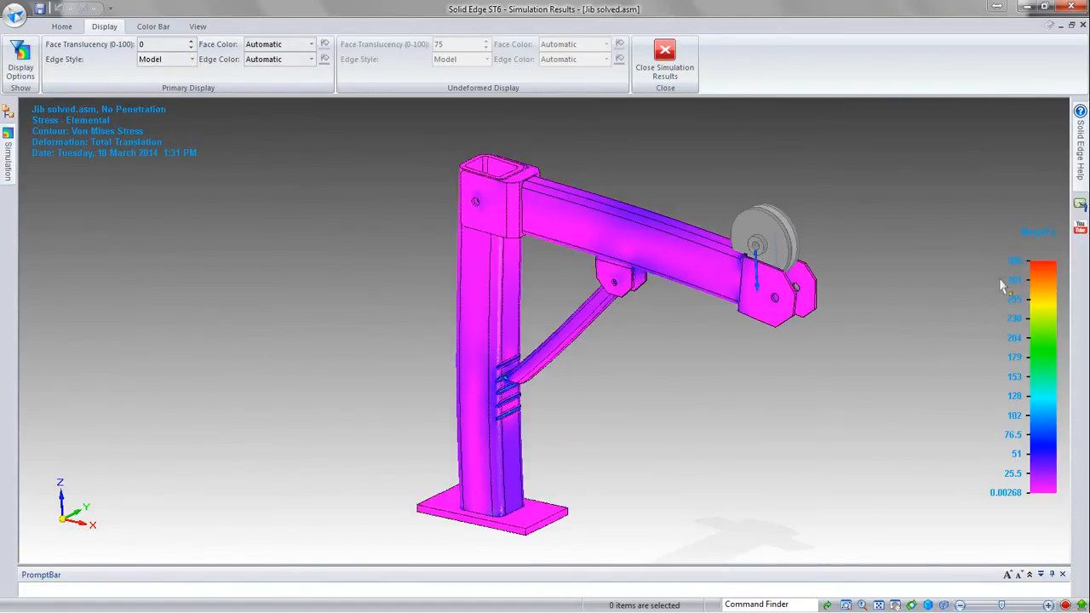
- Examine the Von Mises stress where the lock rod and brace meet the upright's notch
scroll(528, 402, up, 10)
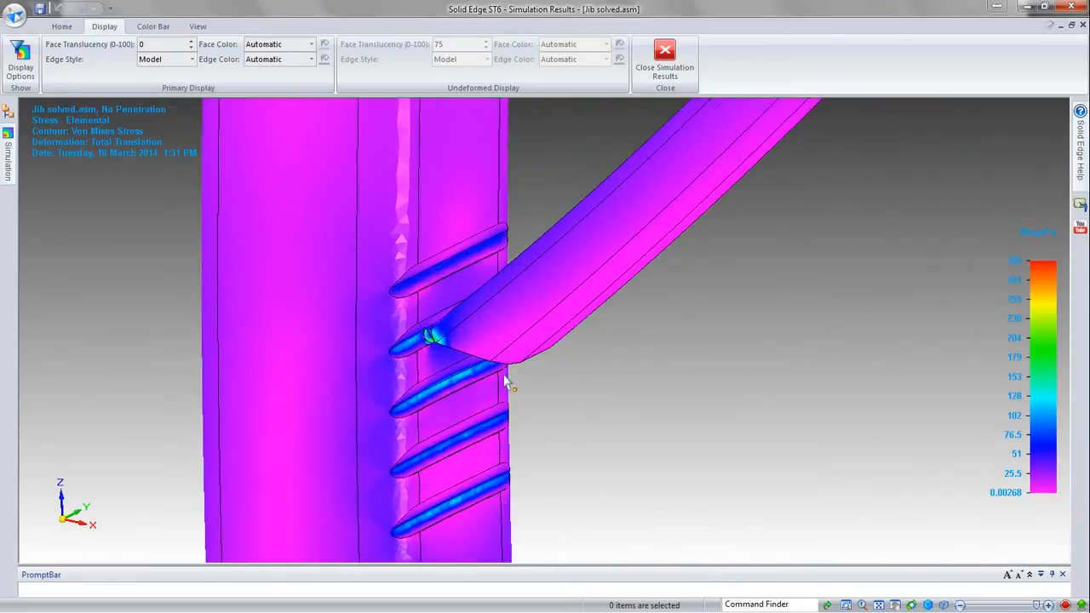
middle_drag(545, 400, 585, 370)
scroll(771, 339, down, 2)
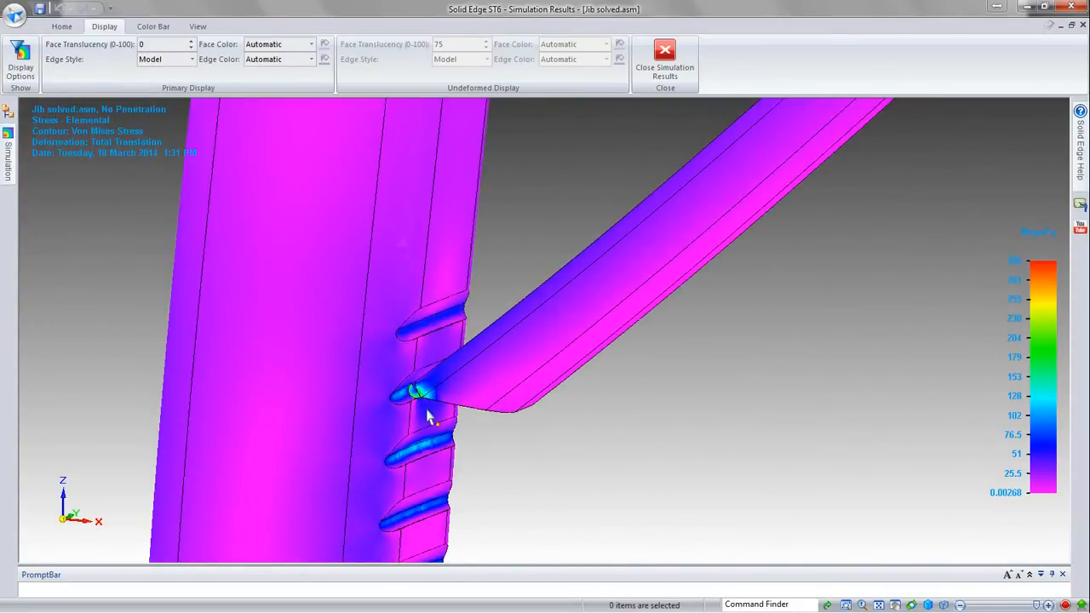
scroll(428, 411, up, 3)
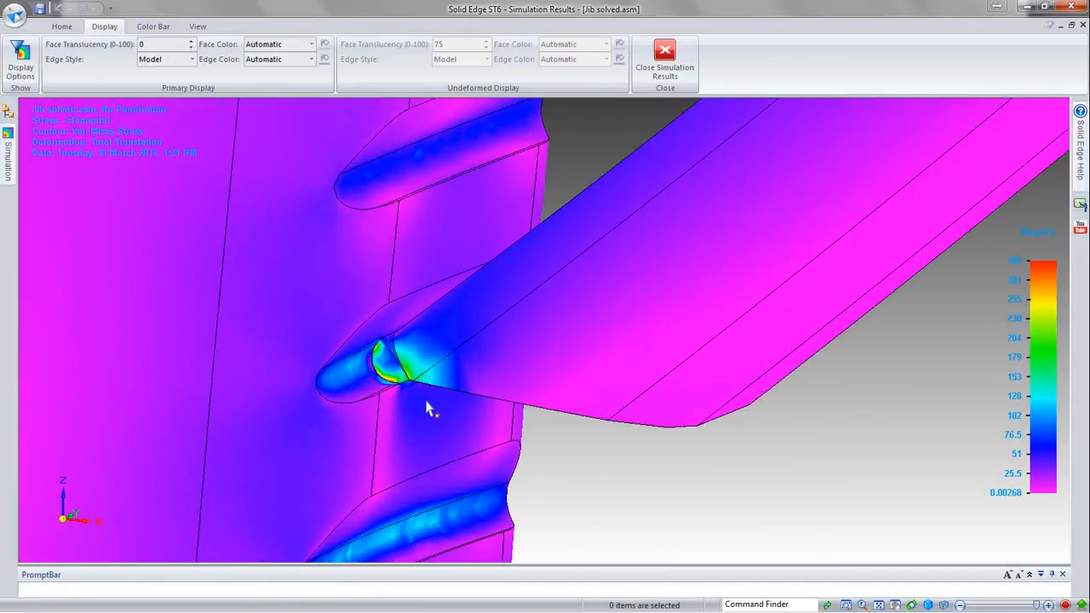
scroll(414, 401, up, 5)
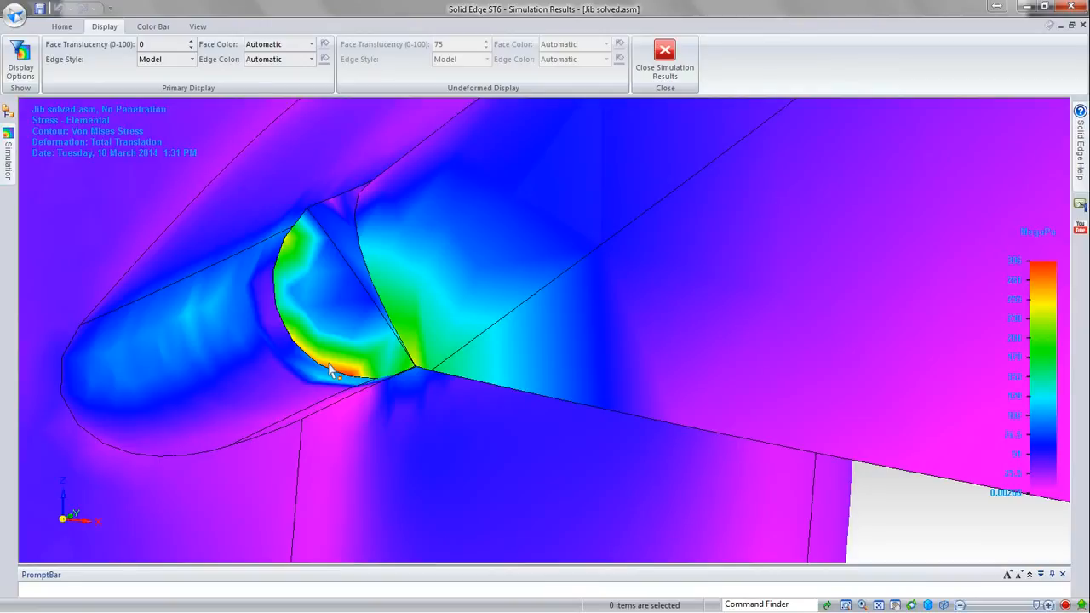
scroll(328, 363, down, 4)
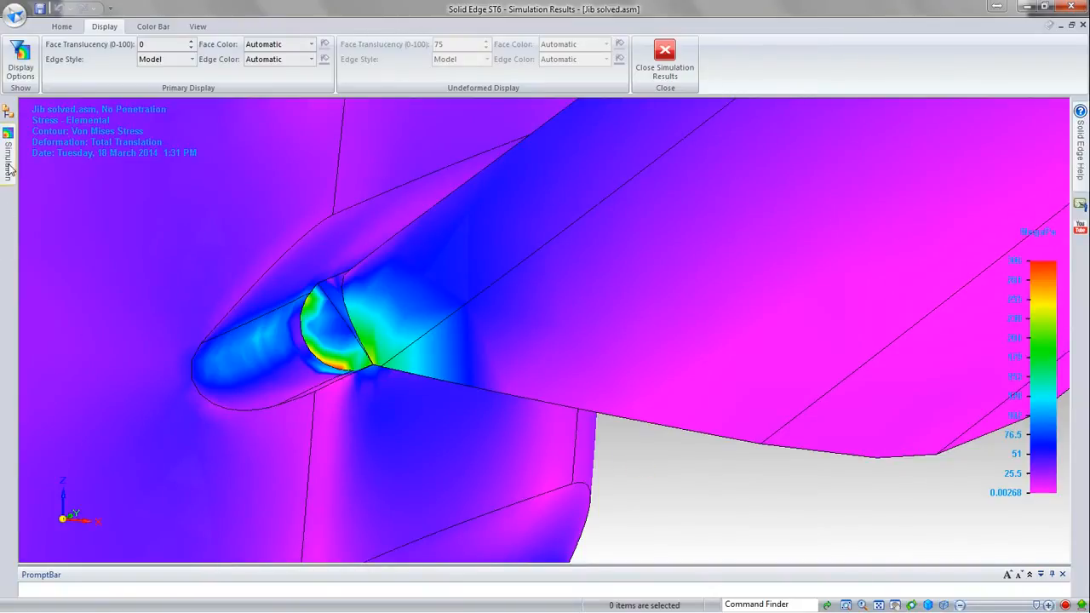
- Hide the meshes and the assembly parts of the upright and the brace to isolate the lock rod's stress plot
mouse_move(11, 151)
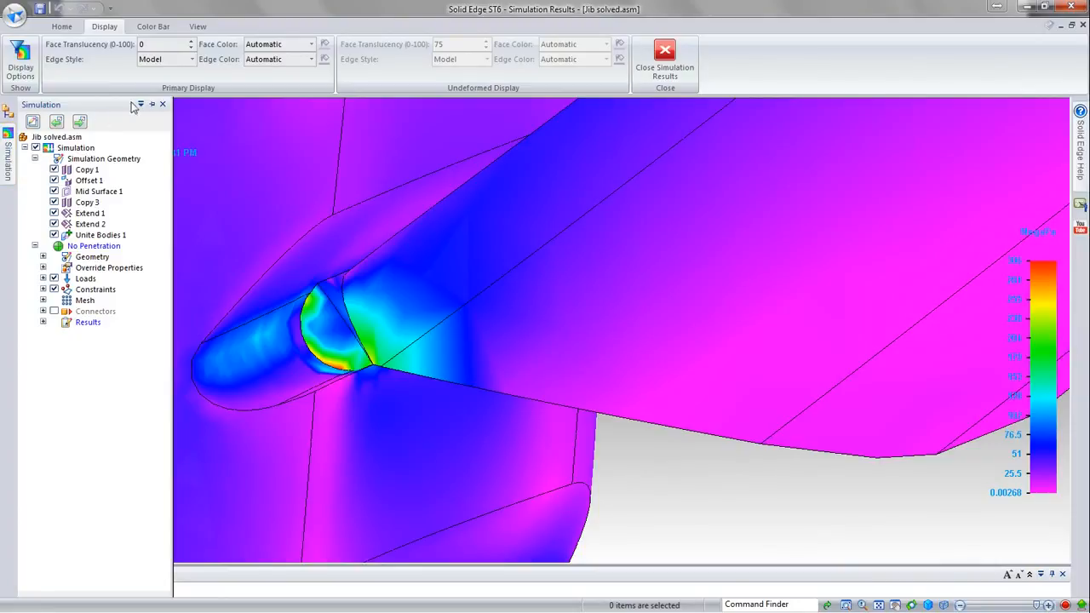
click(43, 300)
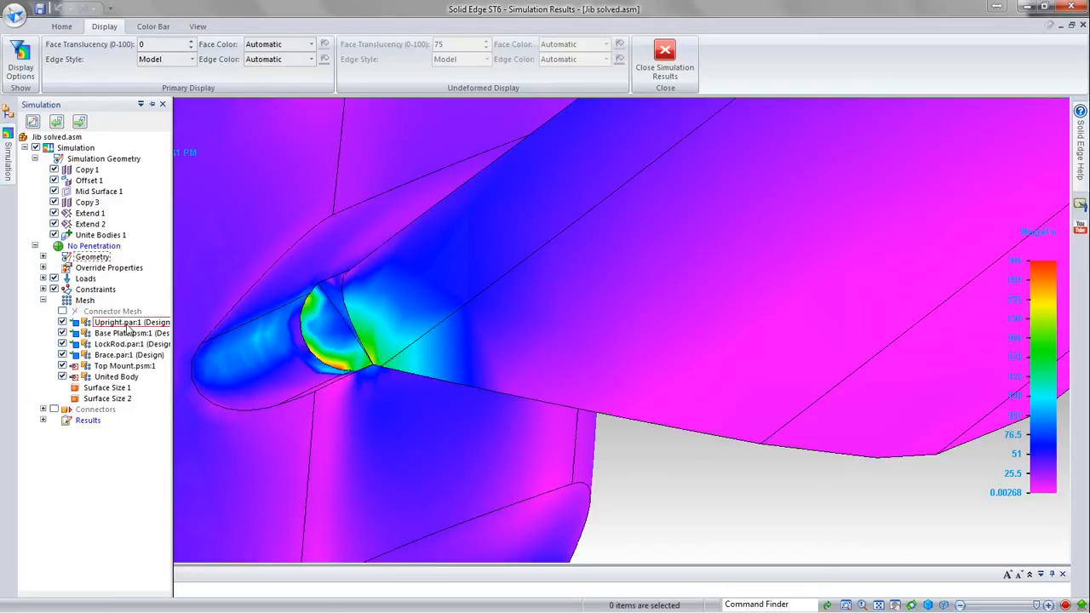
click(62, 322)
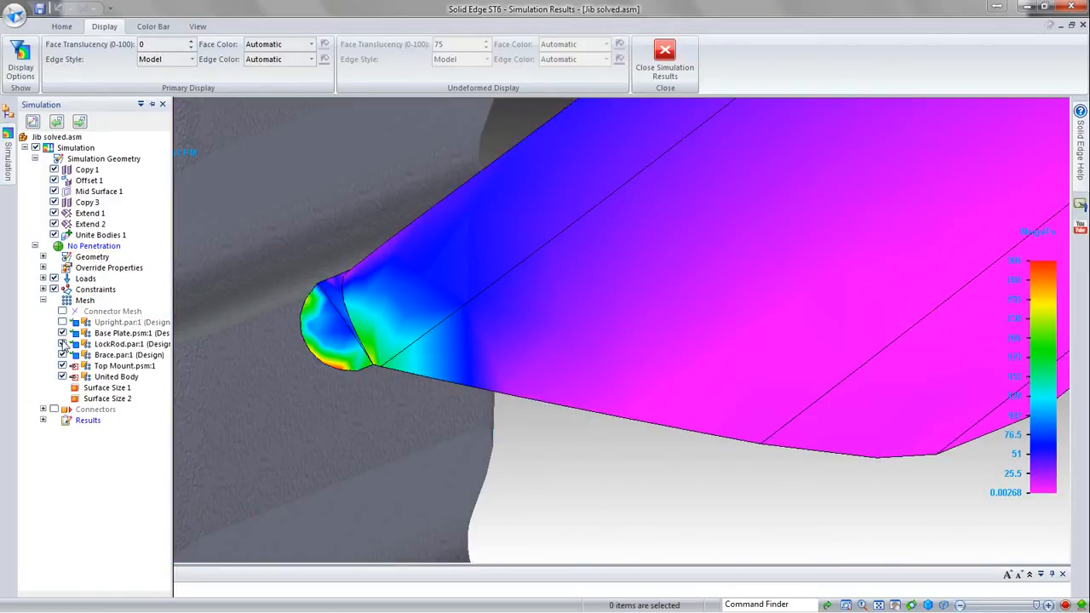
click(62, 354)
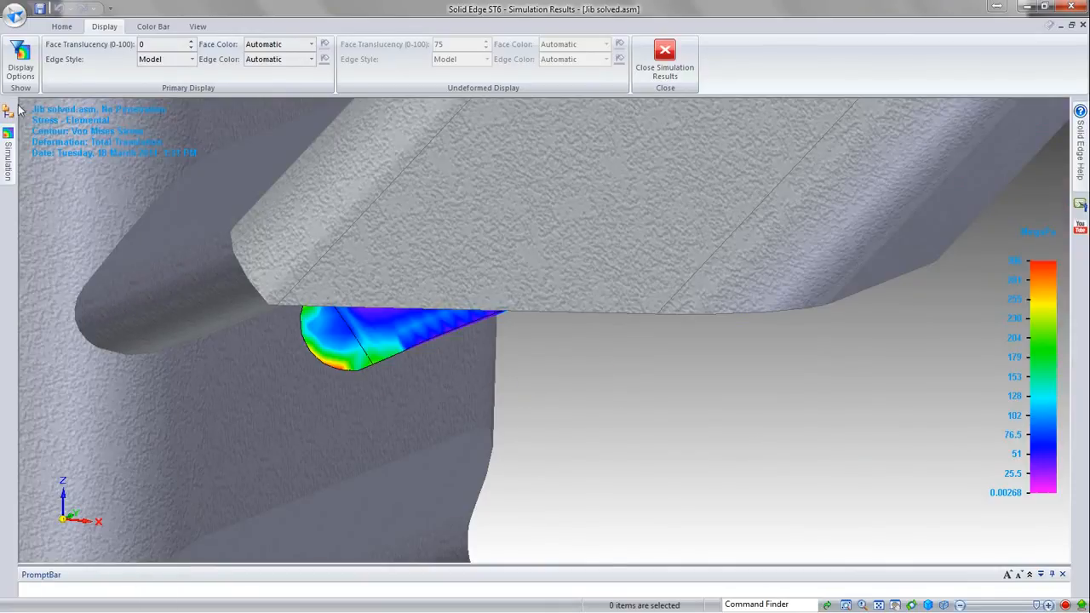
mouse_move(8, 111)
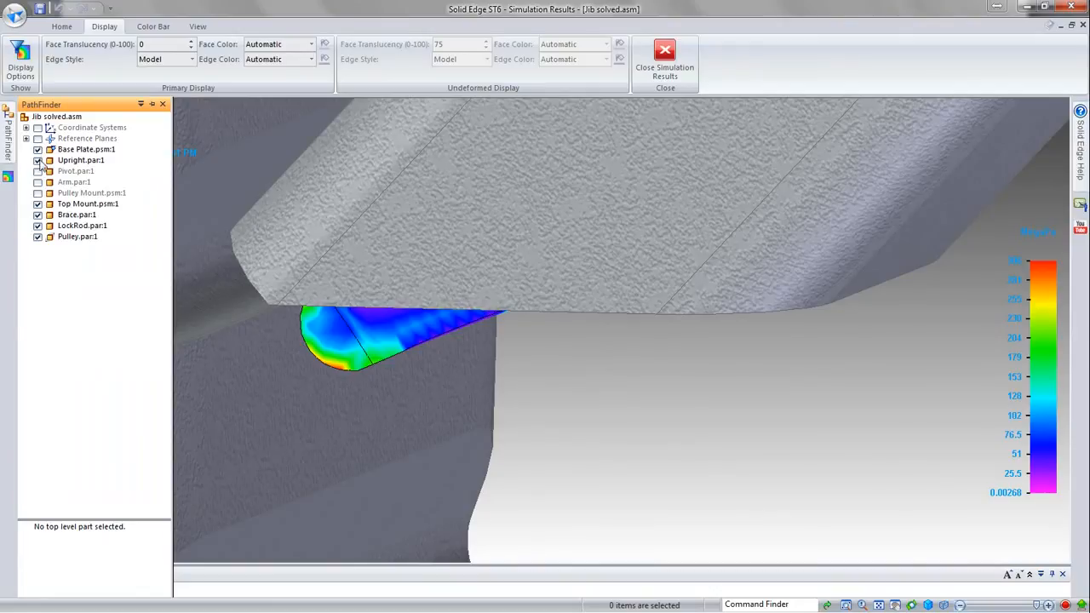
click(39, 161)
click(38, 216)
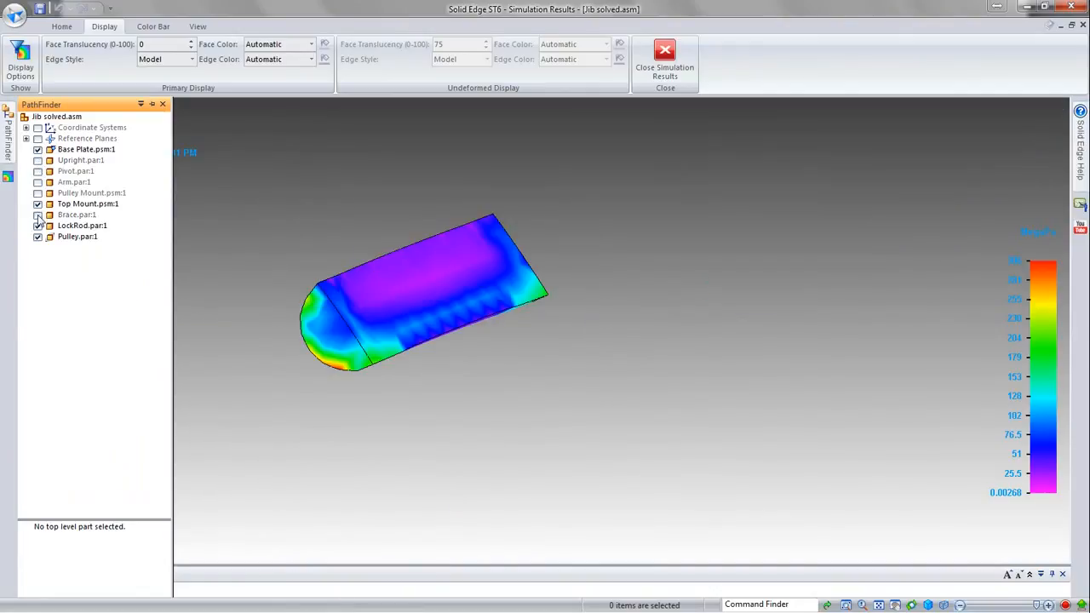
- Examine the stress distribution along the isolated lock rod and at both of its ends
scroll(547, 318, down, 2)
middle_drag(457, 345, 527, 324)
scroll(534, 319, up, 4)
scroll(554, 321, down, 2)
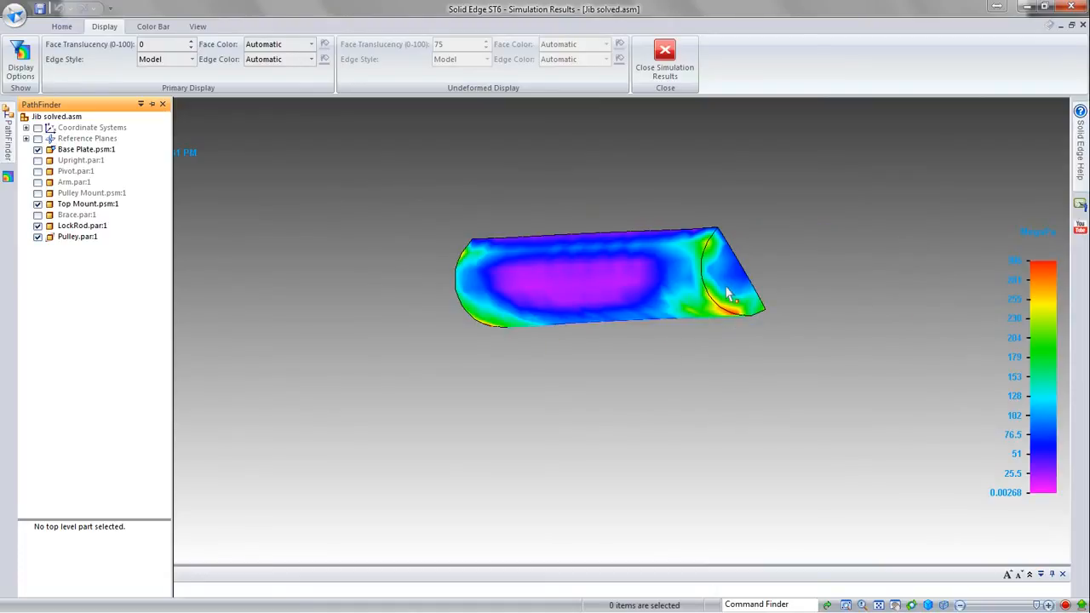
middle_drag(737, 283, 837, 197)
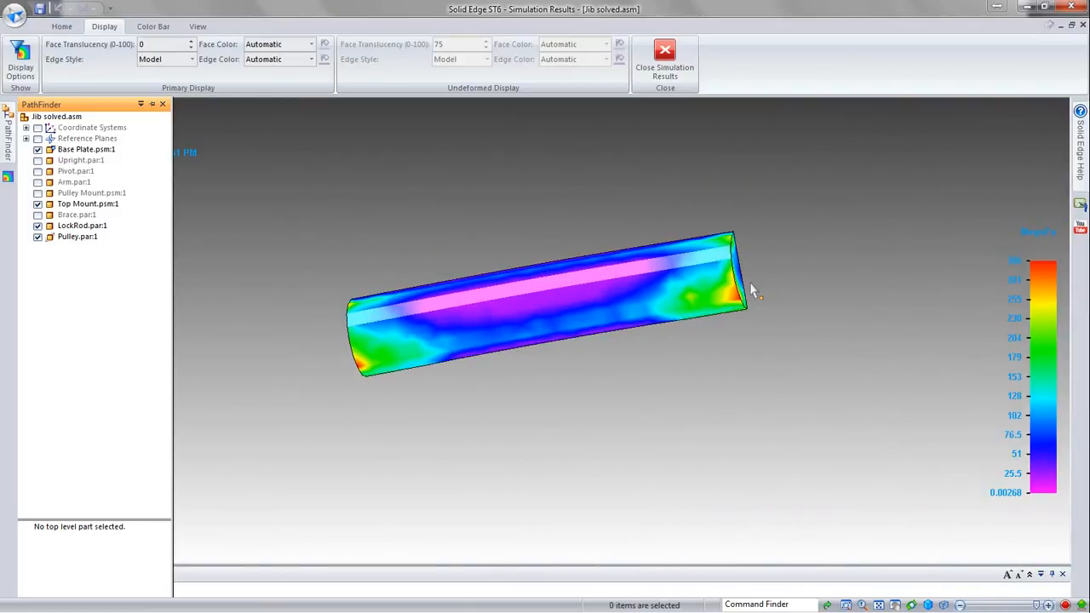
scroll(749, 292, up, 3)
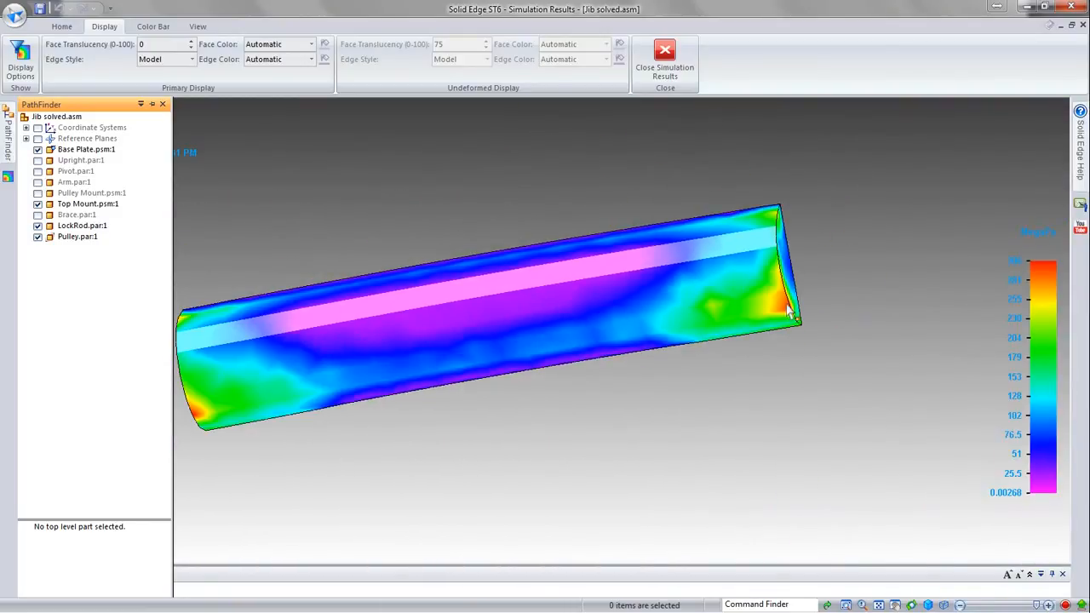
scroll(841, 272, down, 2)
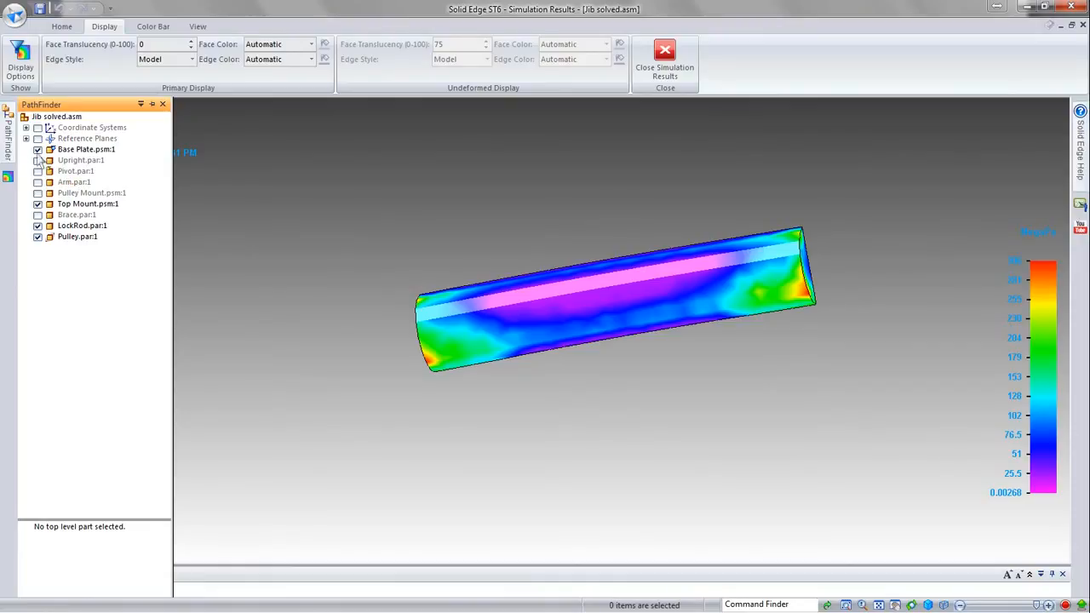
- Show the upright and brace meshes again in the No Penetration results, with the whole jib in view
click(8, 177)
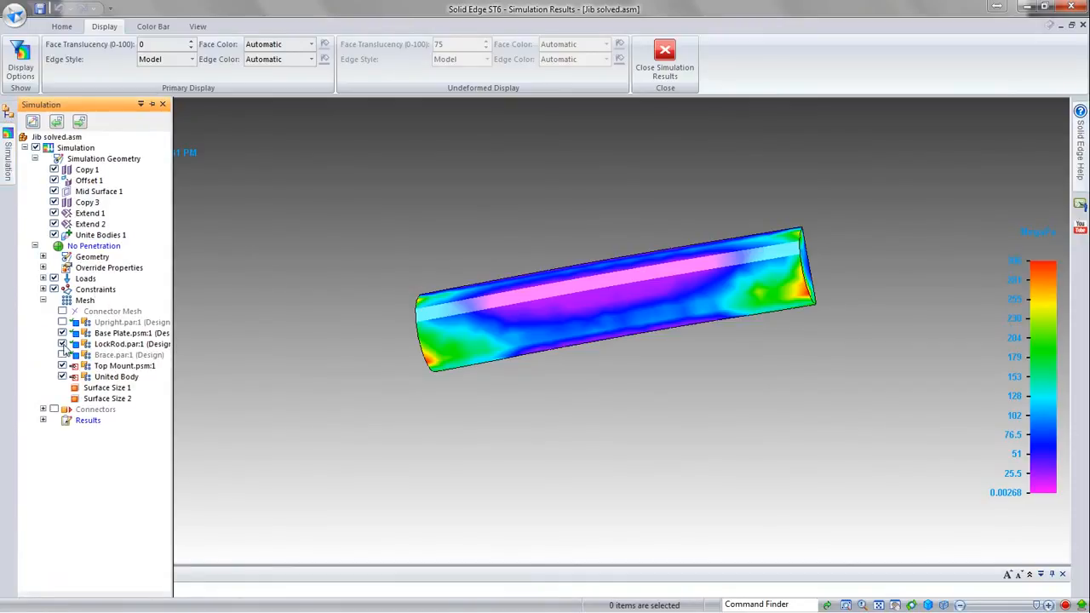
click(61, 323)
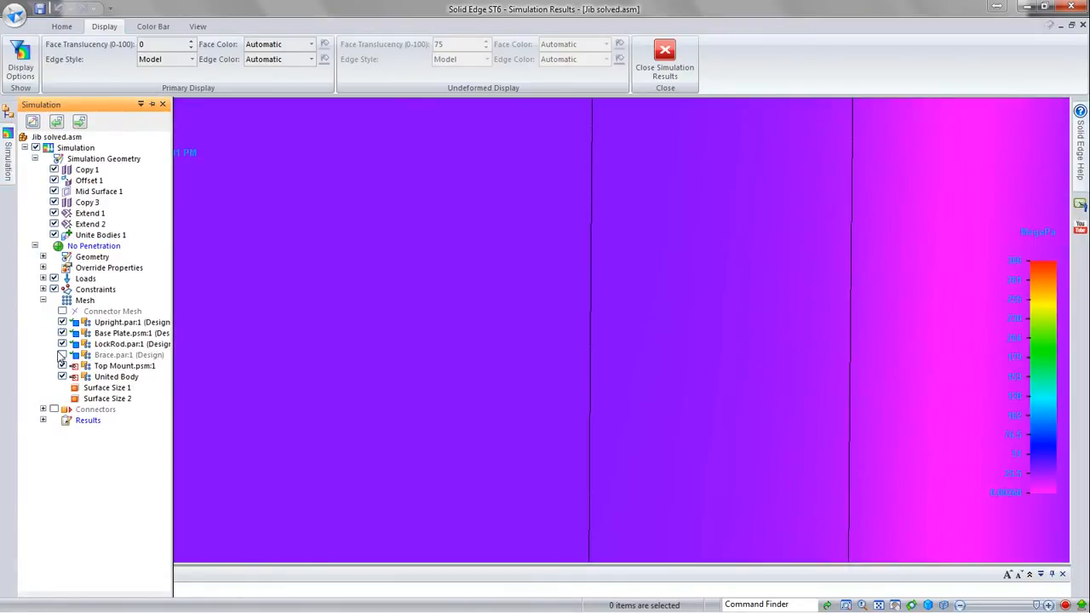
click(62, 354)
scroll(671, 422, down, 8)
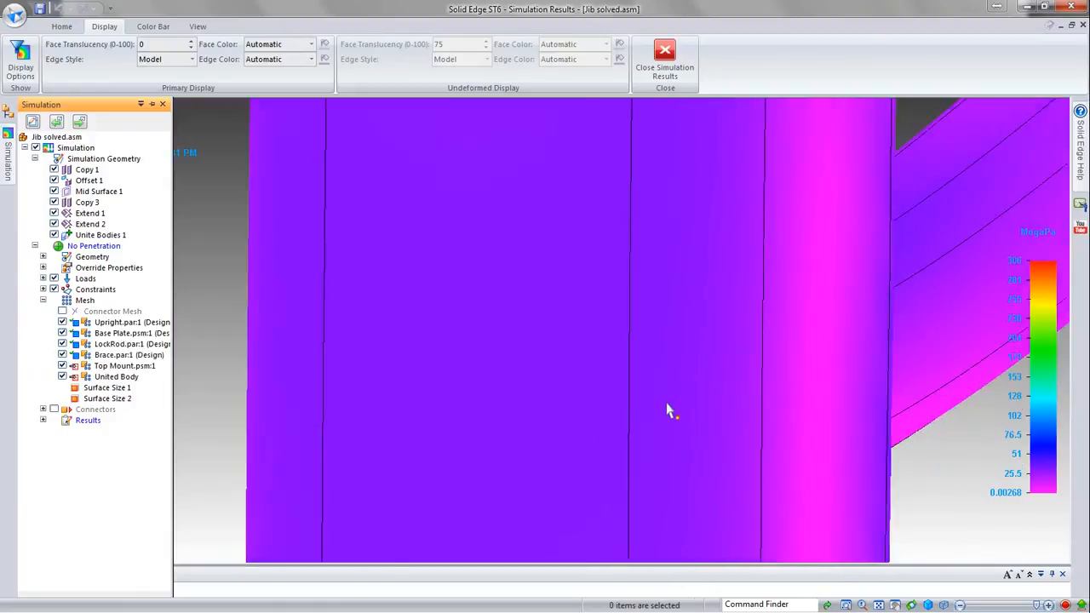
scroll(566, 433, down, 6)
middle_drag(654, 367, 404, 448)
scroll(501, 224, down, 4)
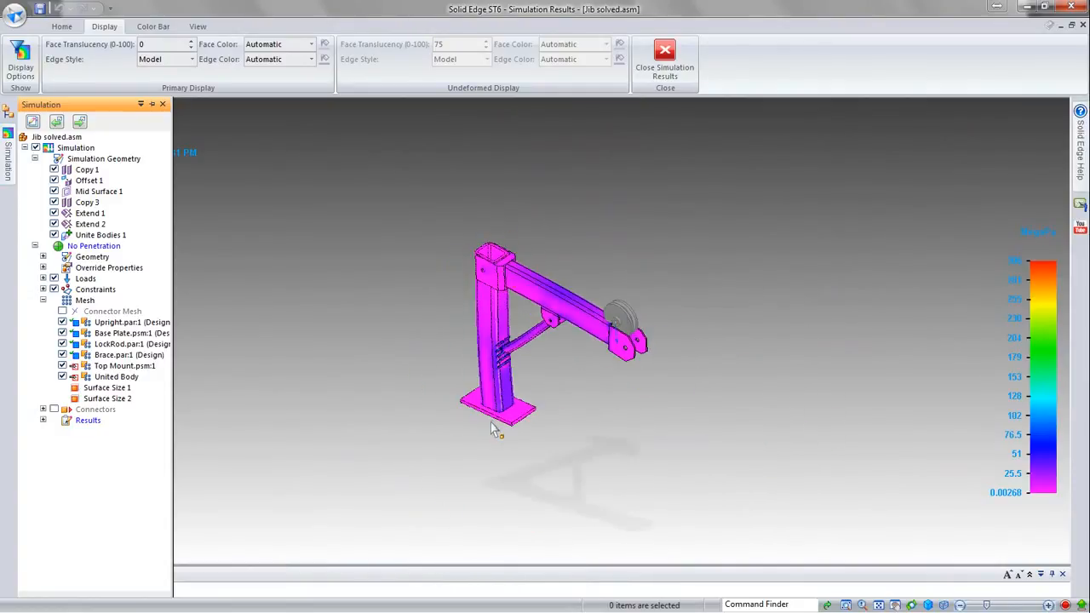
scroll(493, 428, up, 8)
scroll(492, 430, down, 5)
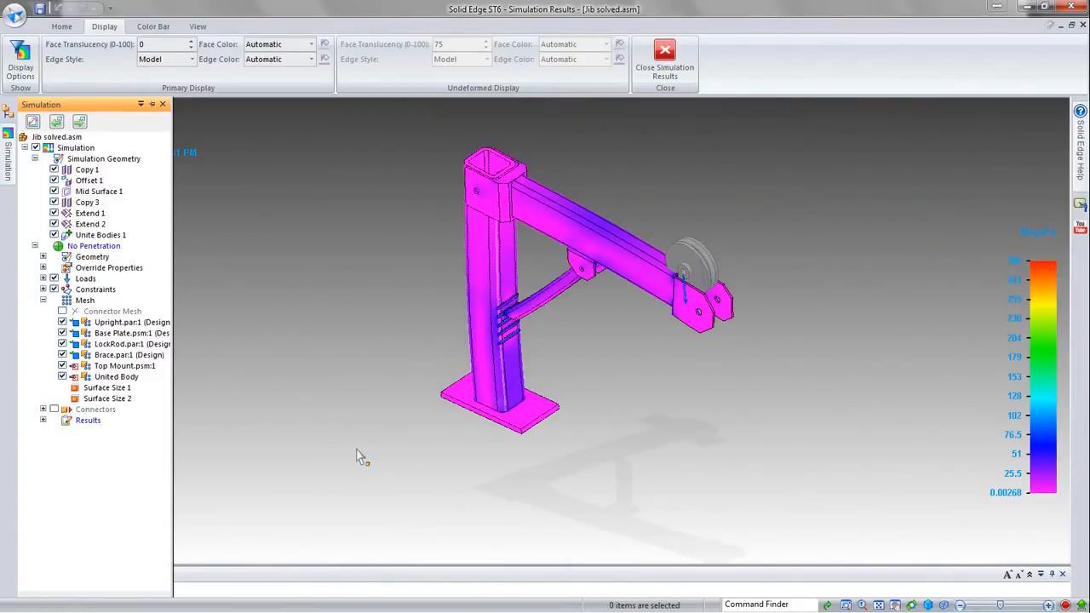
- Compare the Glued study's stress results with those of the No Penetration study, ending on No Penetration
click(85, 247)
click(56, 123)
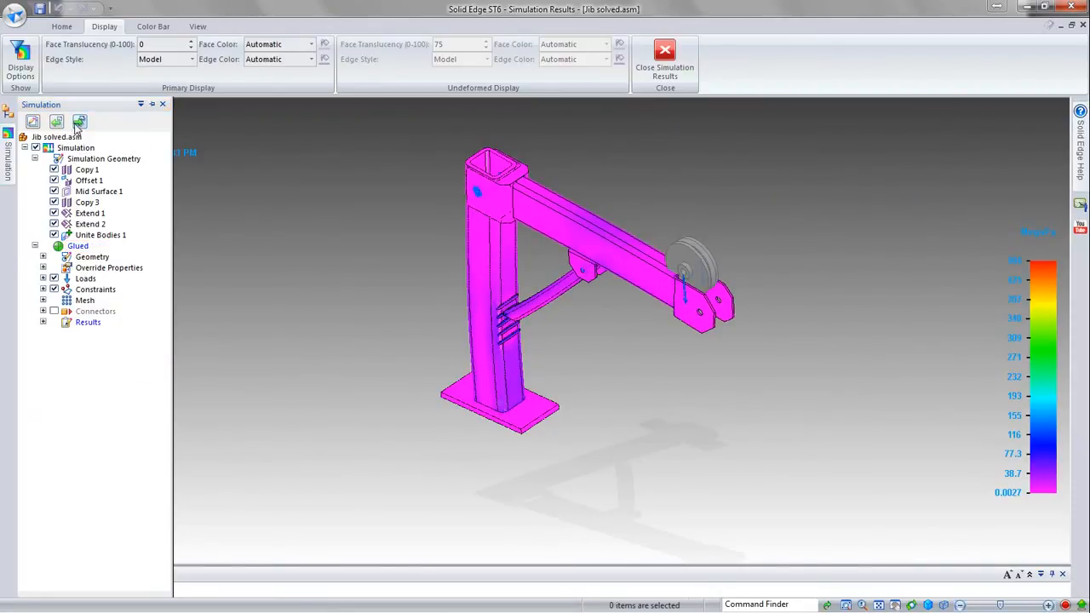
click(80, 124)
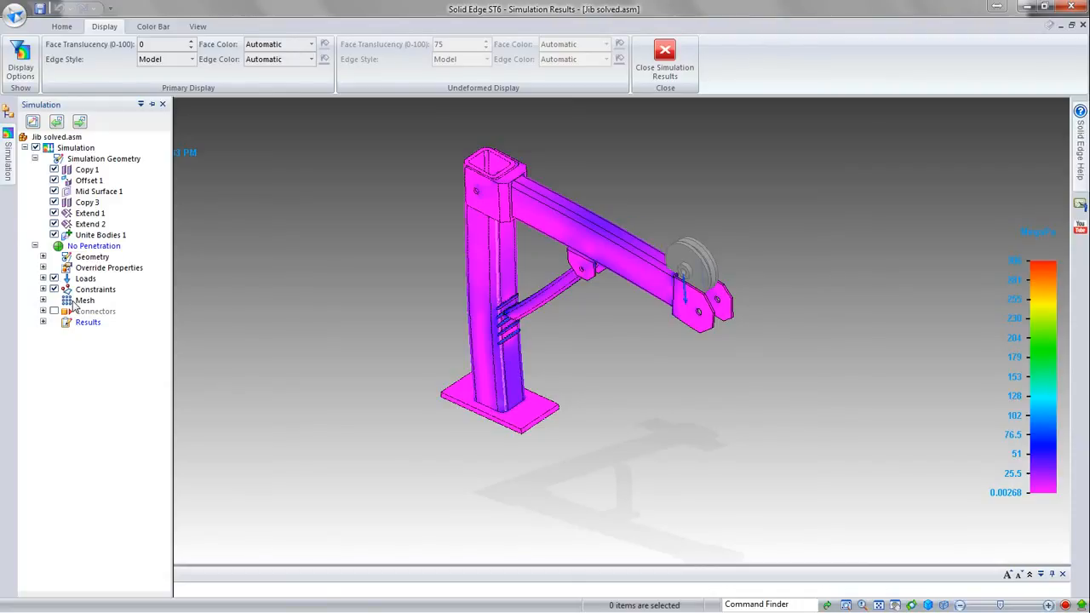
- Display the deformation at Actual scale and create a simulation report of the No Penetration study in Webpage (.html) format
click(64, 28)
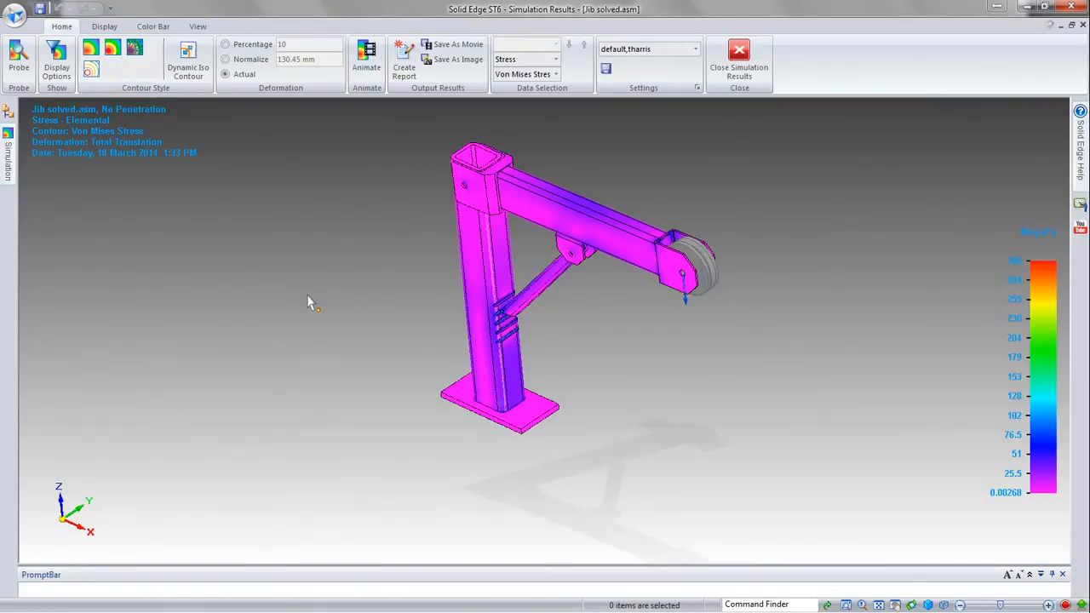
click(407, 56)
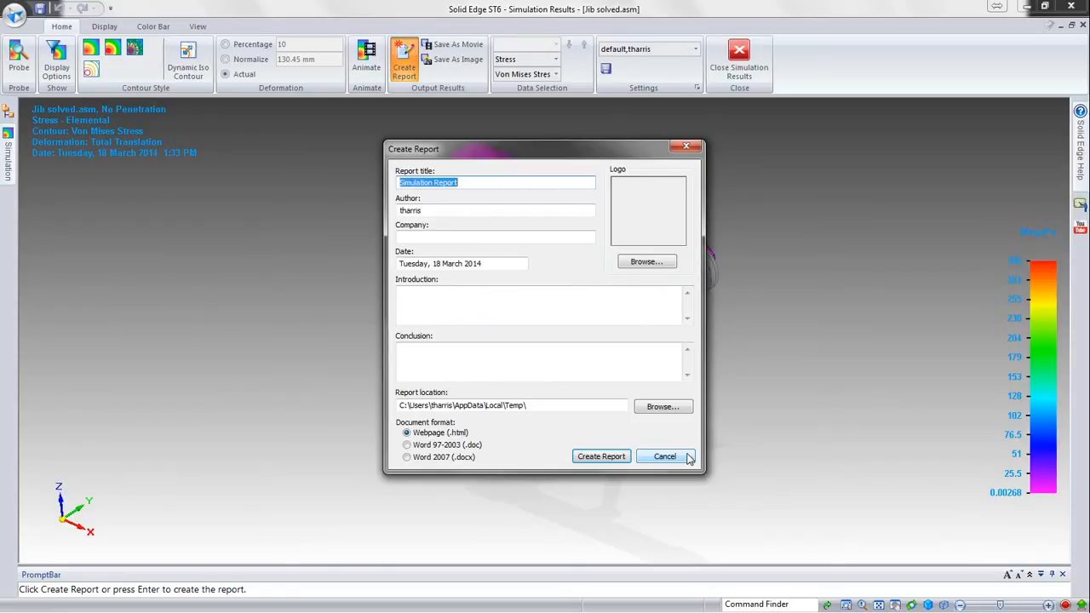
click(615, 457)
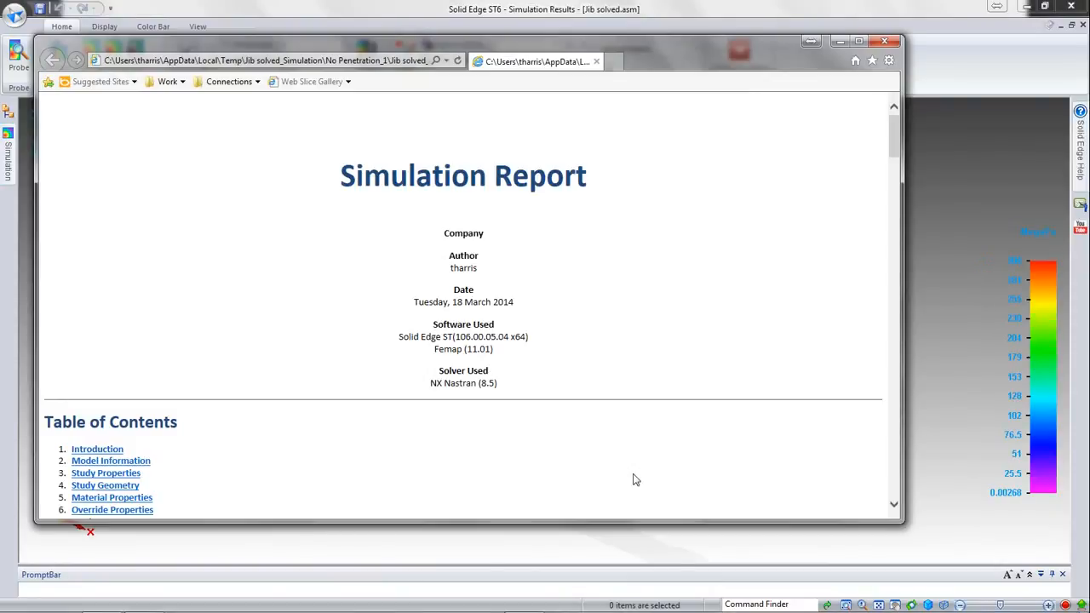
- Review the simulation report from study properties and materials through displacement, stress and factor of safety results to the disclaimer, and close it
scroll(227, 281, down, 7)
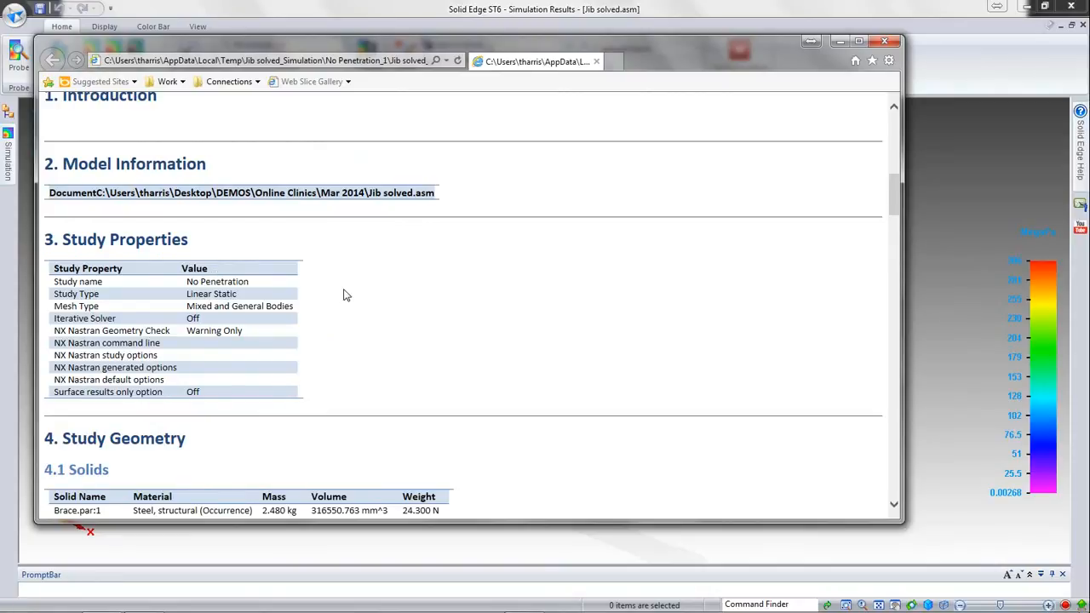
scroll(345, 293, down, 3)
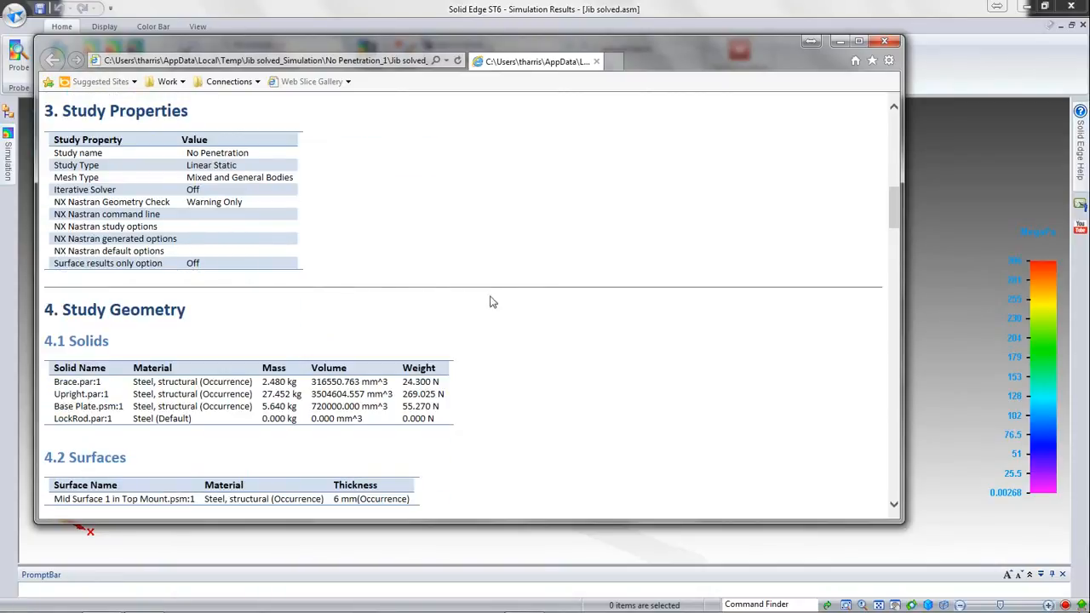
scroll(506, 284, down, 4)
scroll(550, 244, down, 3)
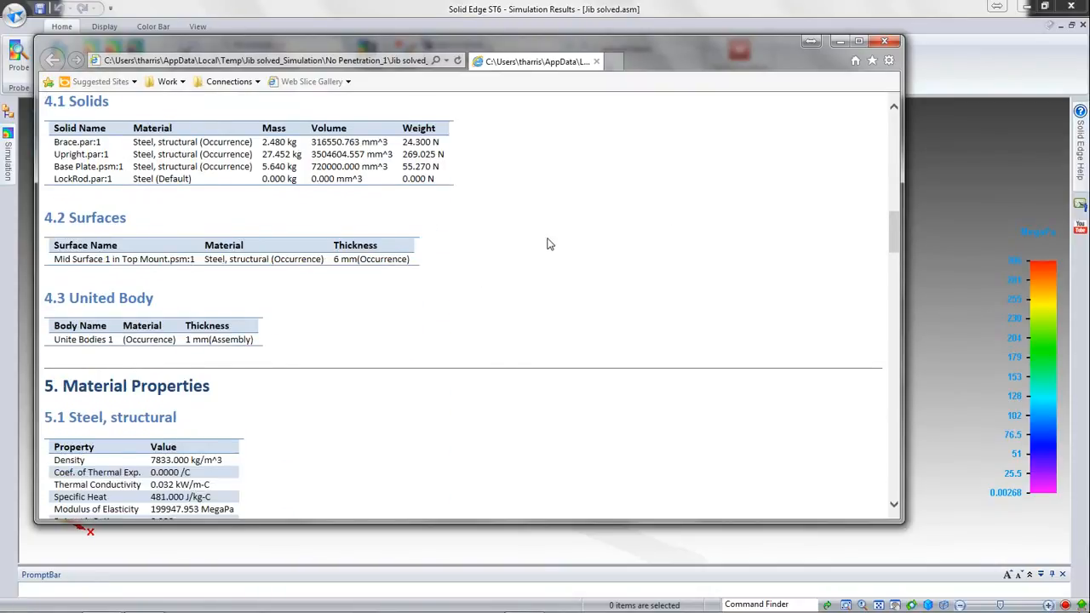
scroll(549, 243, down, 8)
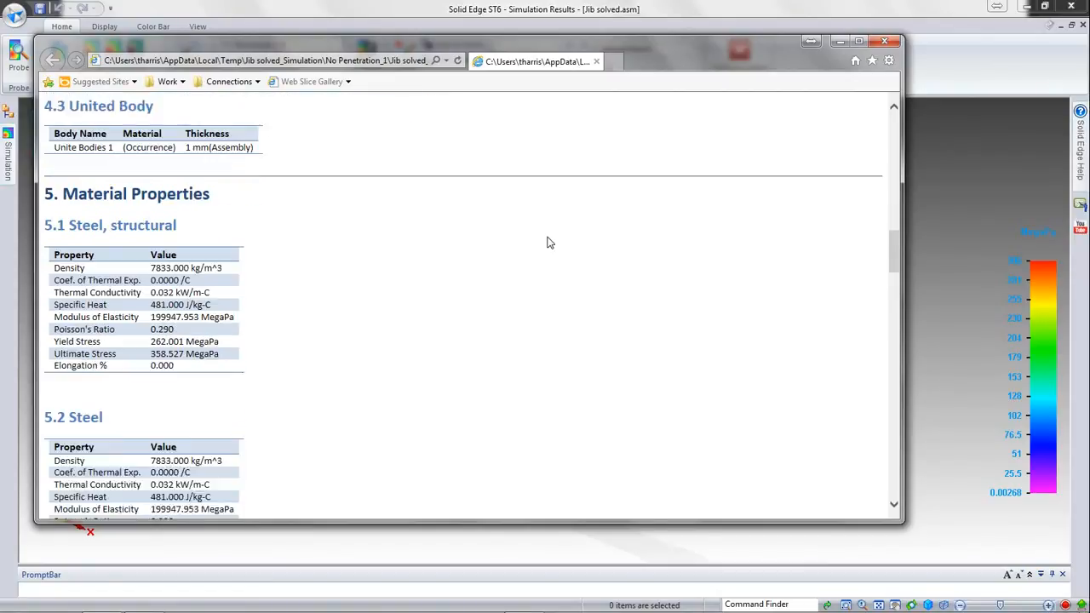
scroll(549, 243, down, 11)
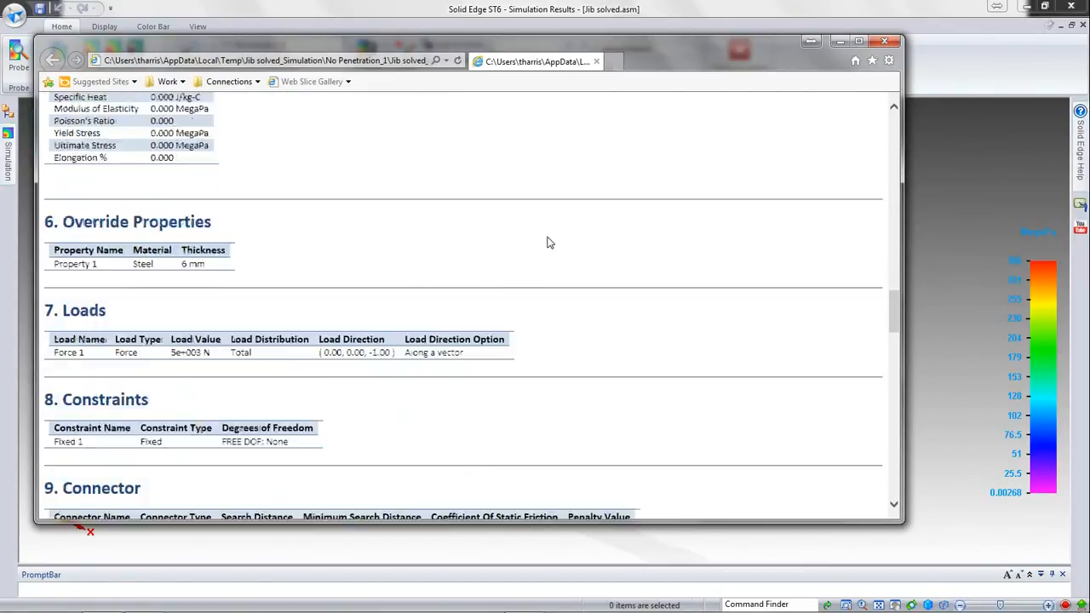
scroll(549, 243, down, 4)
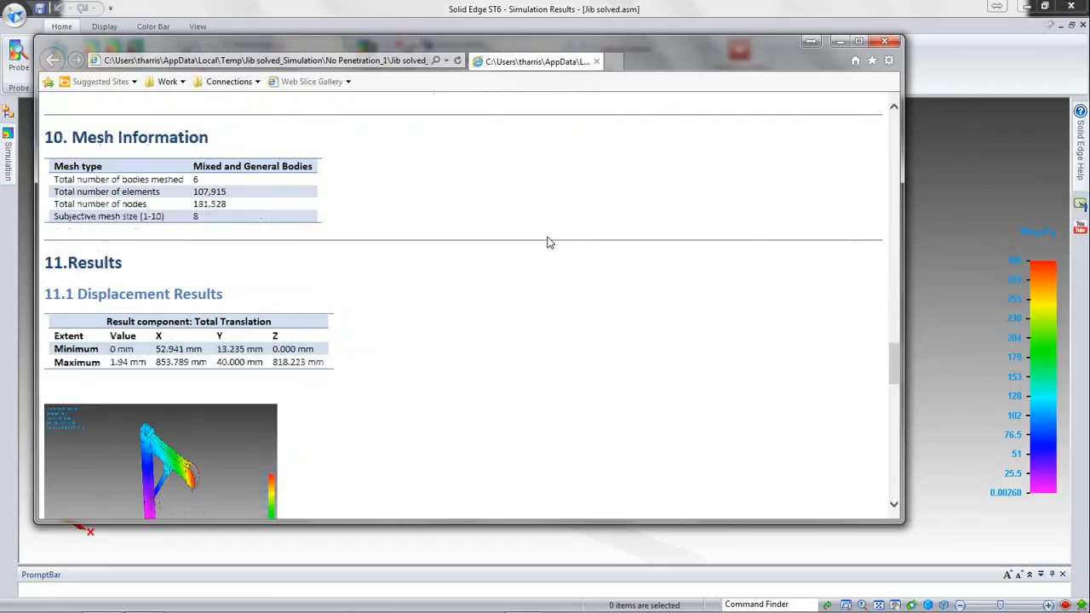
scroll(549, 242, down, 3)
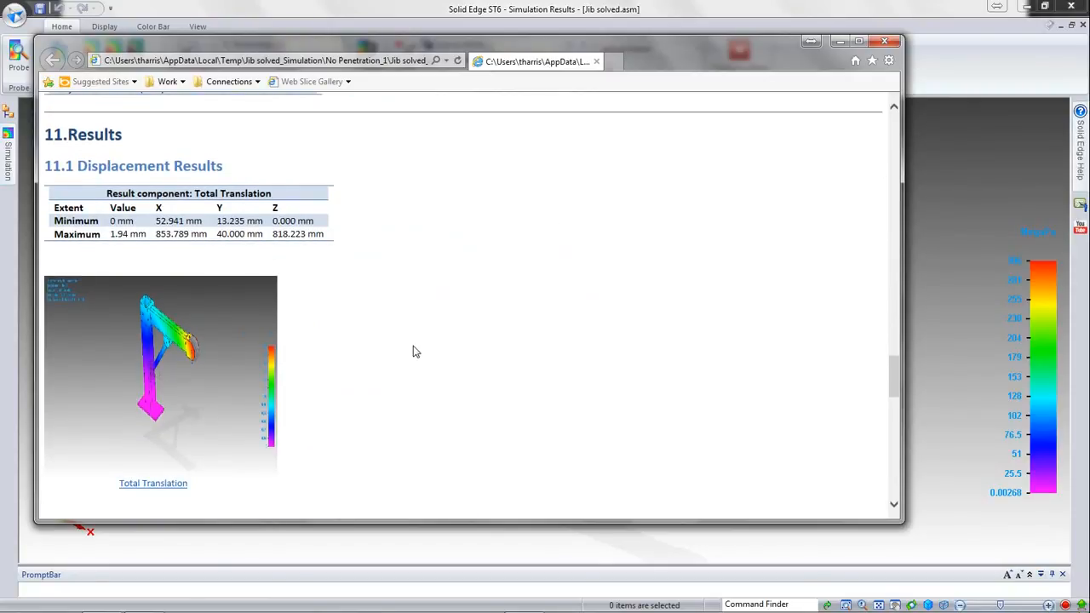
scroll(415, 349, down, 14)
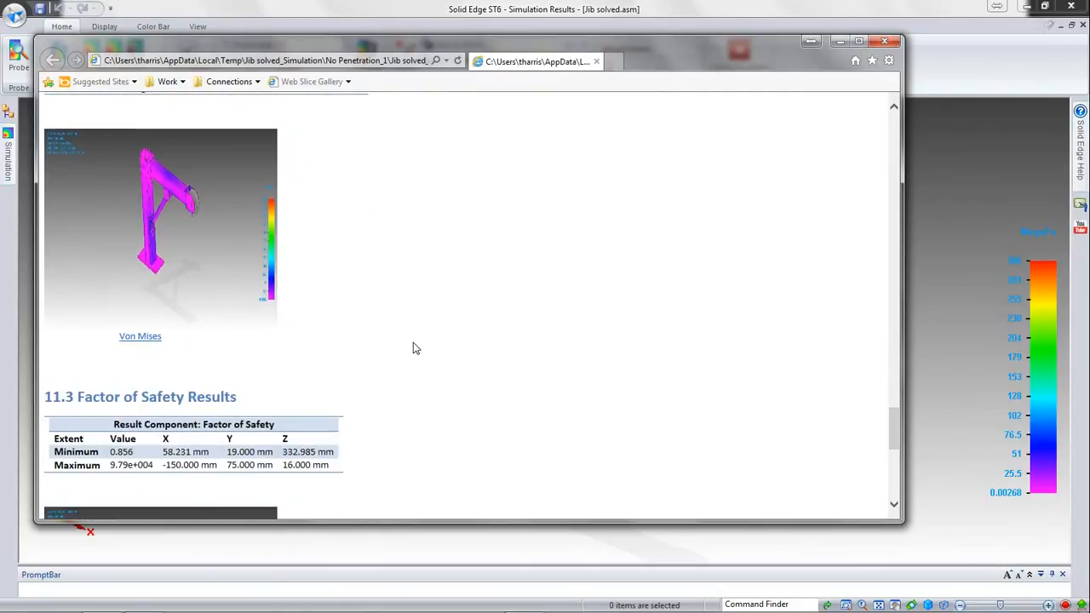
scroll(415, 348, down, 5)
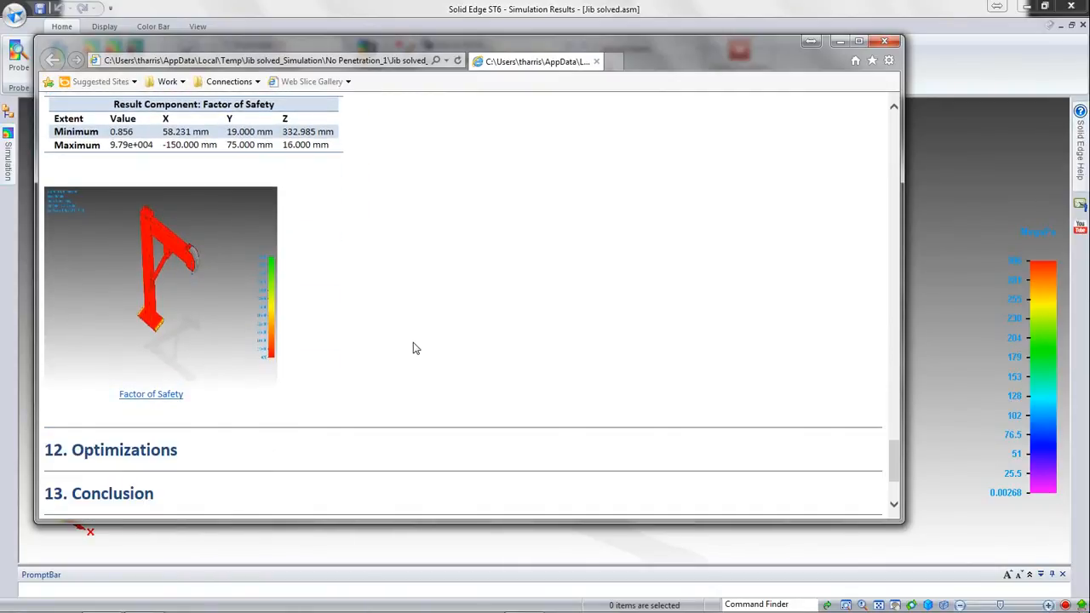
scroll(414, 348, down, 2)
scroll(414, 348, down, 2)
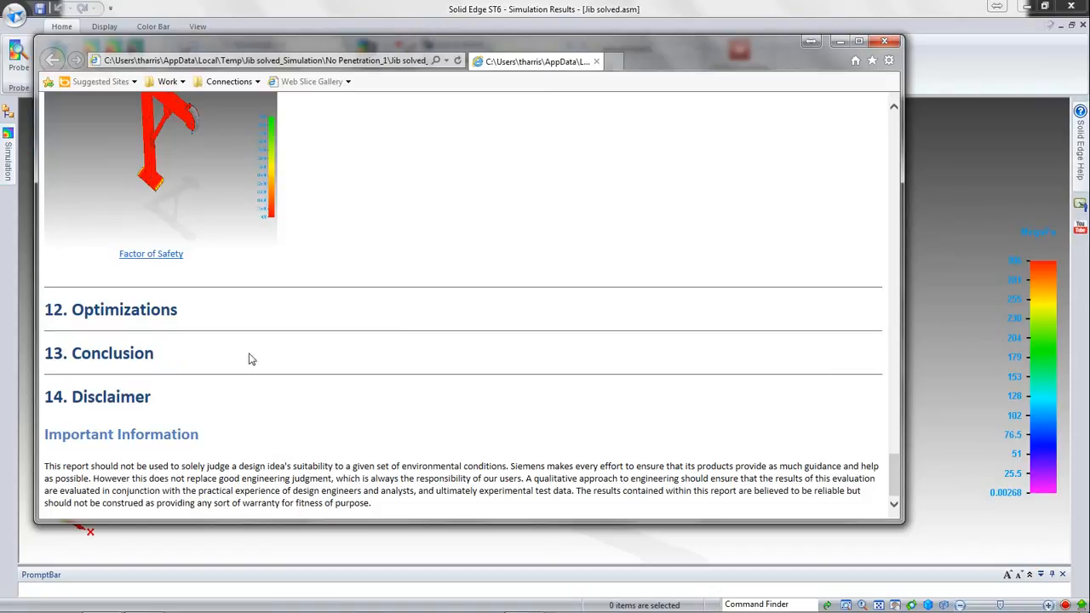
click(891, 41)
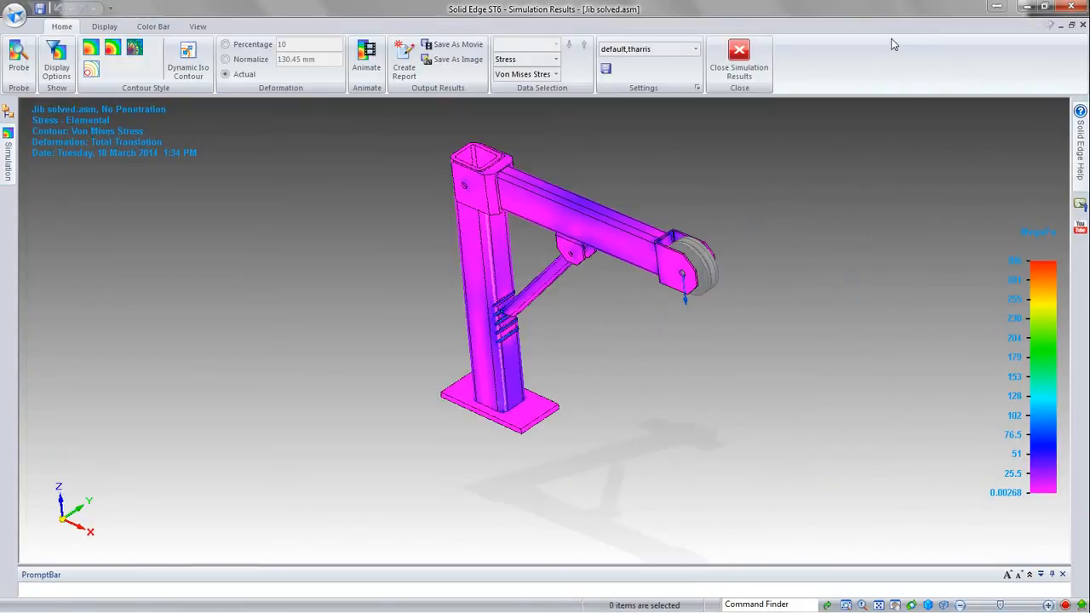